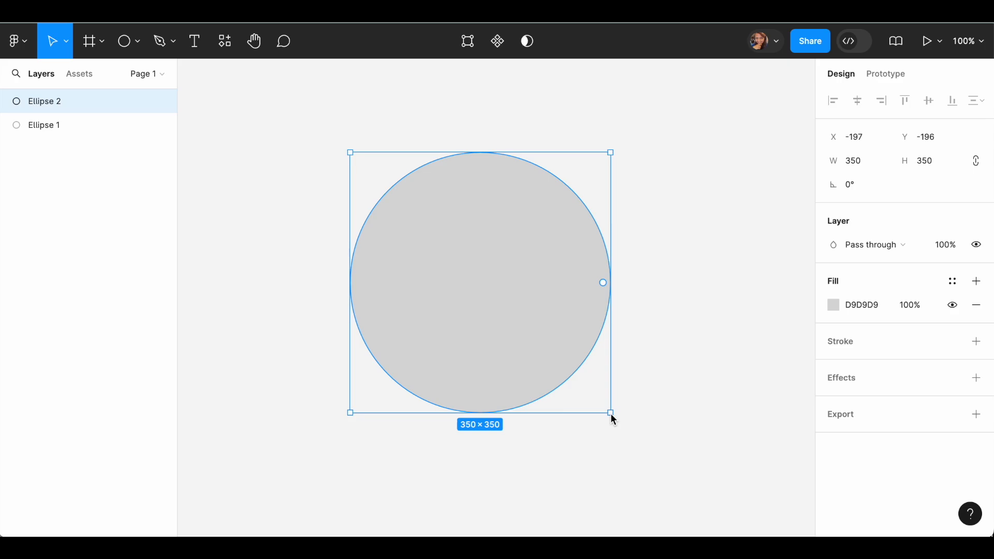
Shrink the upper circle about its centre to 172 × 172 and change its fill to white (FFFFFF)
drag(609, 412, 545, 352)
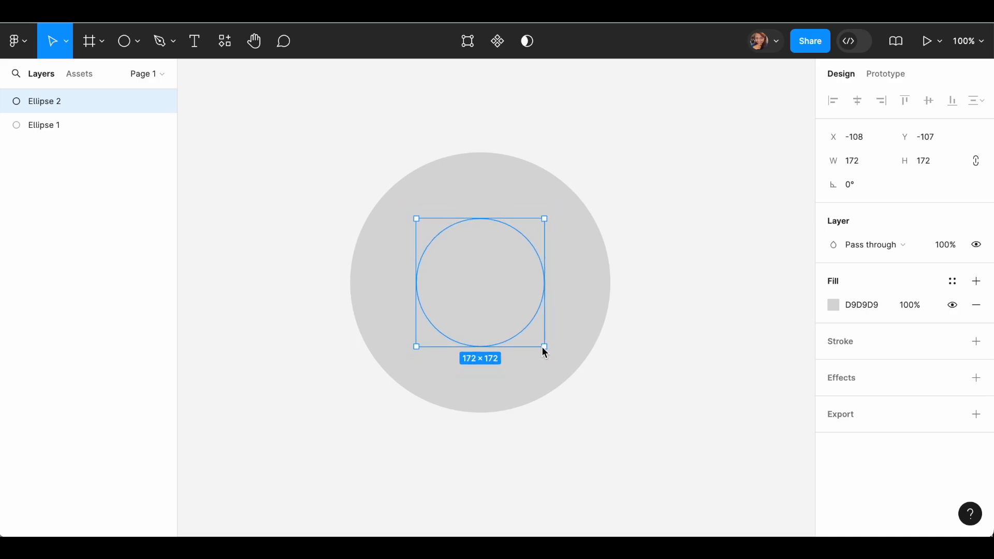
click(834, 307)
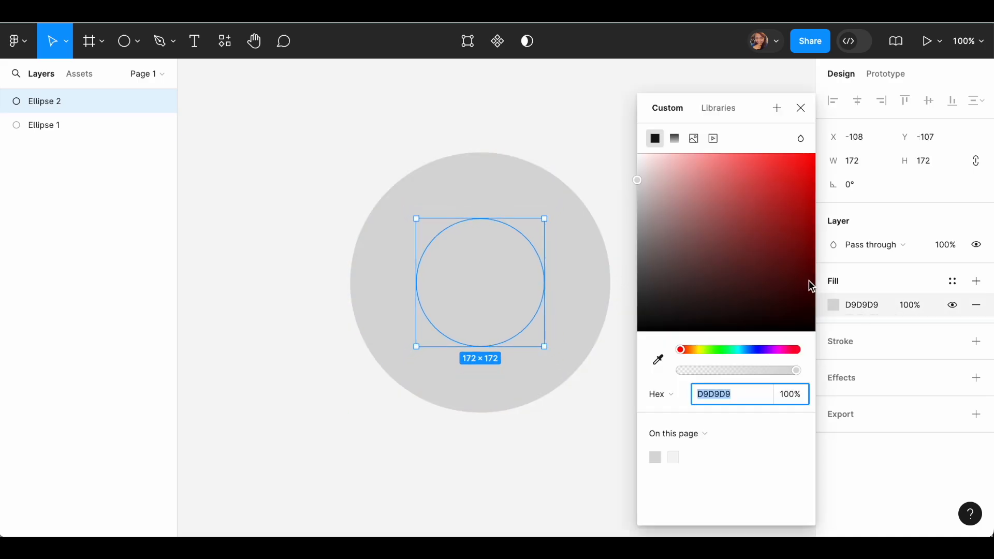
drag(648, 293, 329, 462)
click(801, 108)
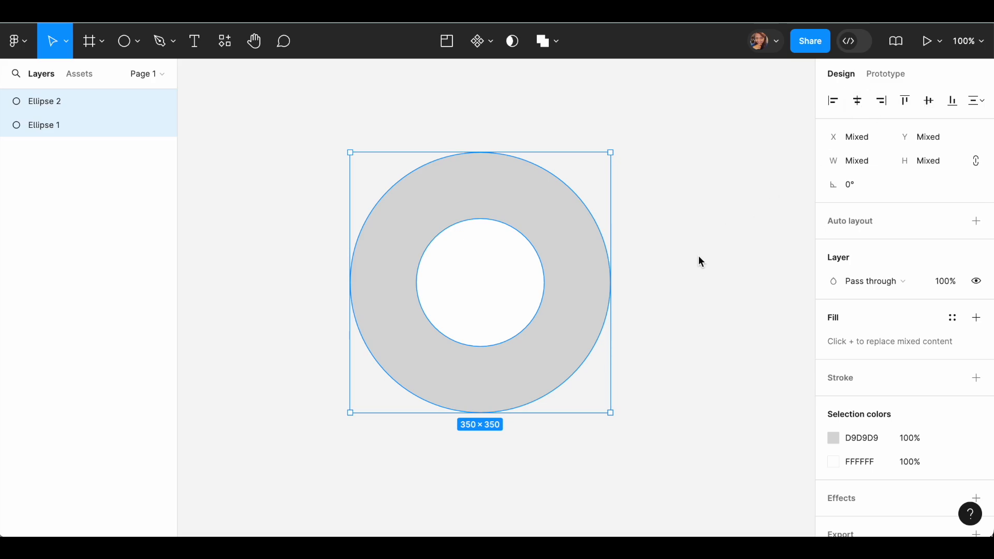
click(655, 248)
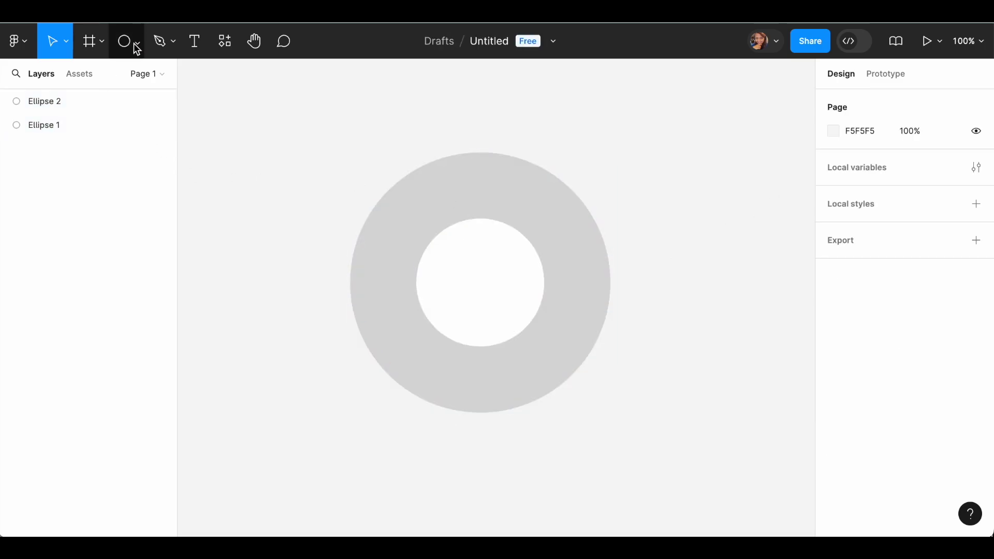
Wrap the two circles together in a new frame and expand the frame's layers
click(60, 99)
shift+click(52, 131)
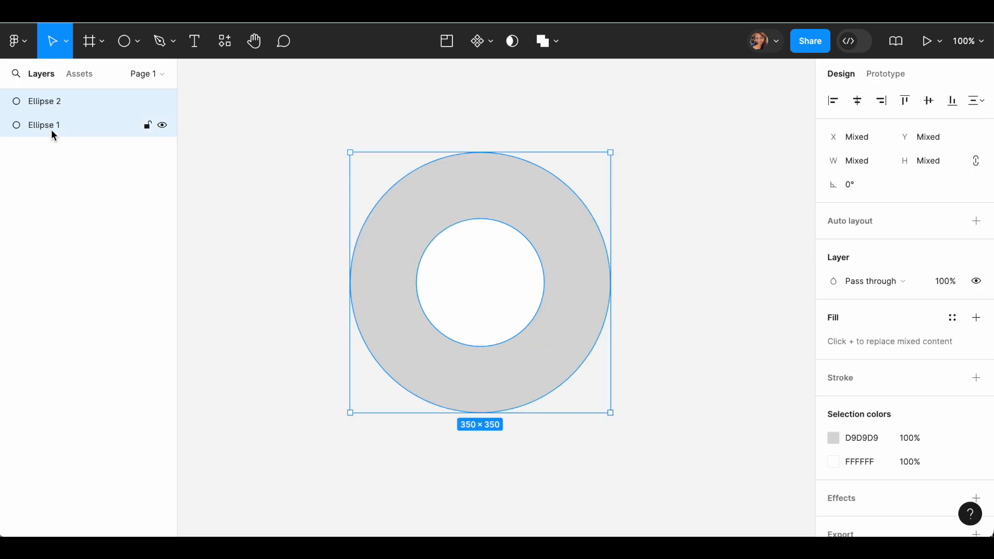
right_click(52, 132)
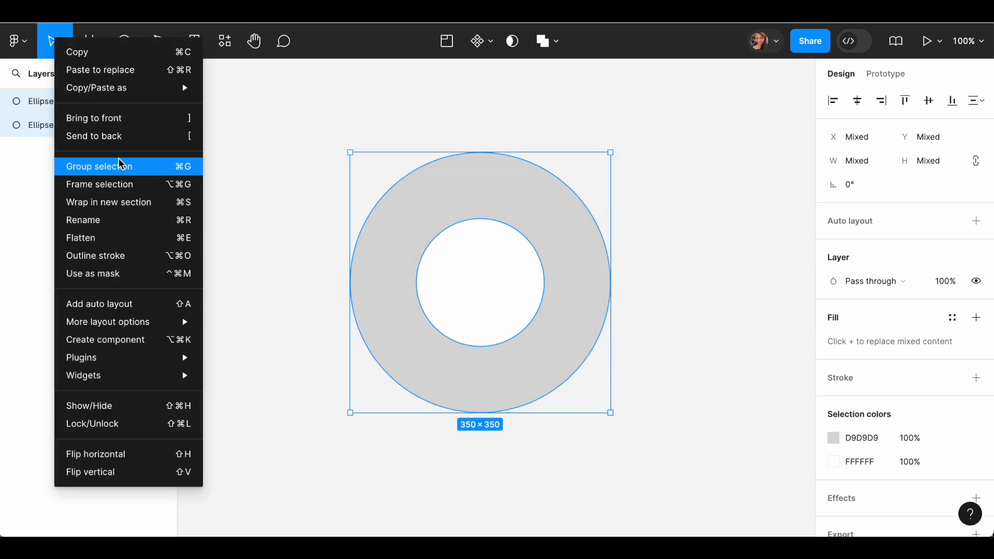
click(124, 184)
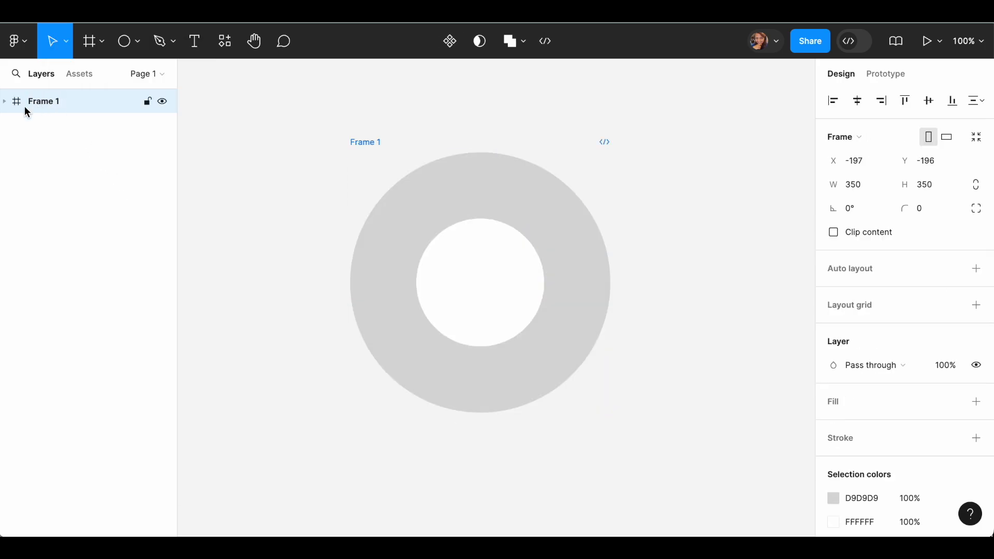
click(6, 102)
drag(278, 109, 709, 432)
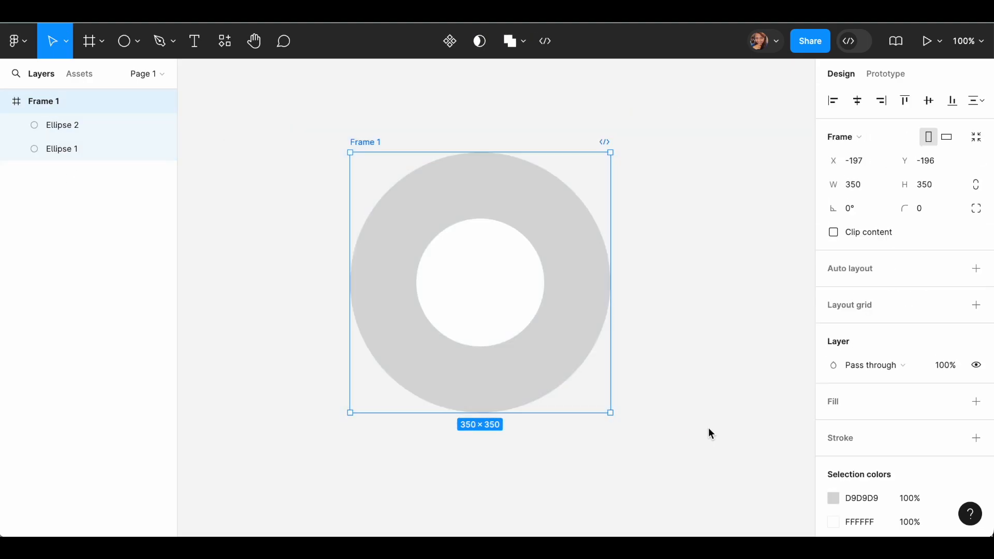
click(713, 432)
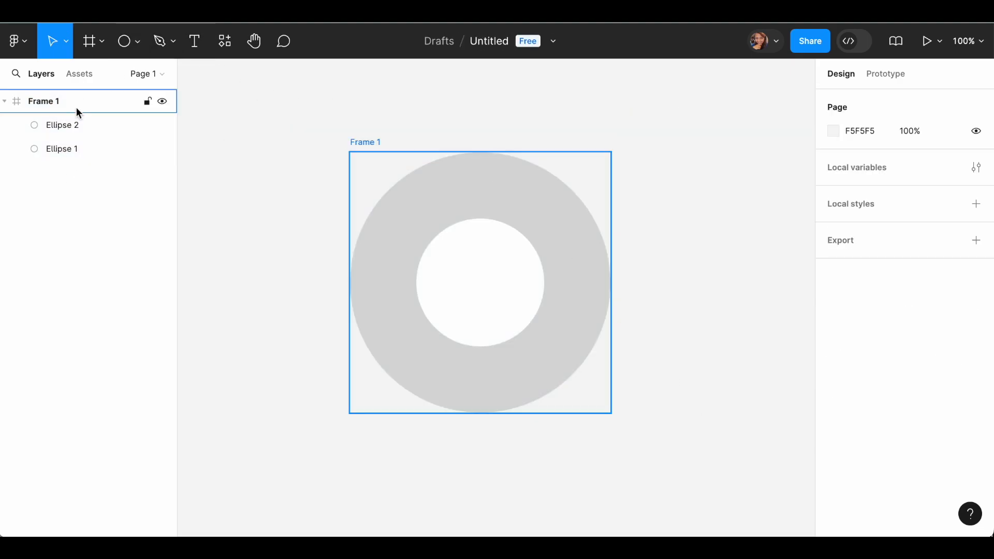
Draw a thin vertical rectangle about 5 × 433 running through the circles and extending beyond the outer one
click(61, 107)
click(133, 45)
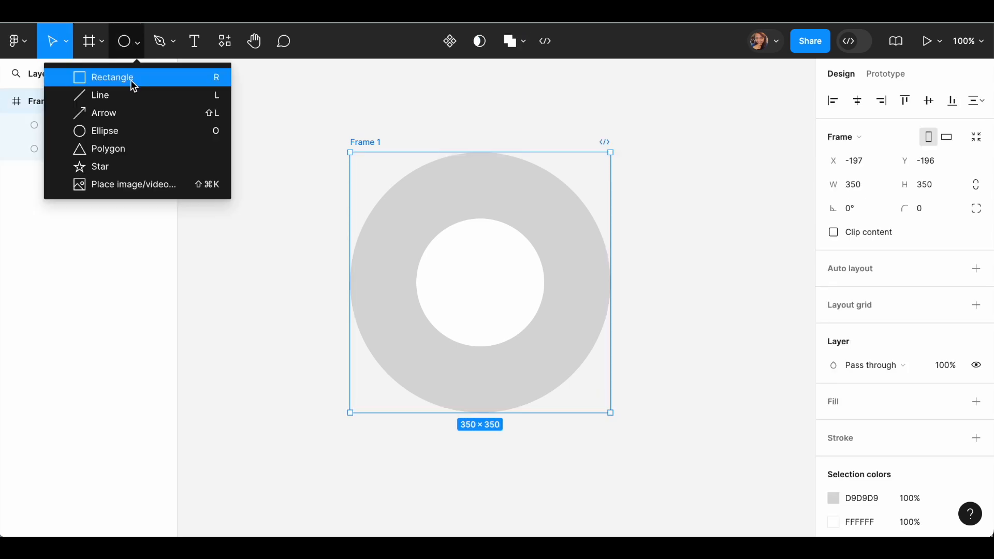
click(130, 79)
mouse_move(471, 127)
mouse_down()
mouse_move(477, 288)
mouse_move(504, 429)
mouse_move(481, 449)
mouse_up()
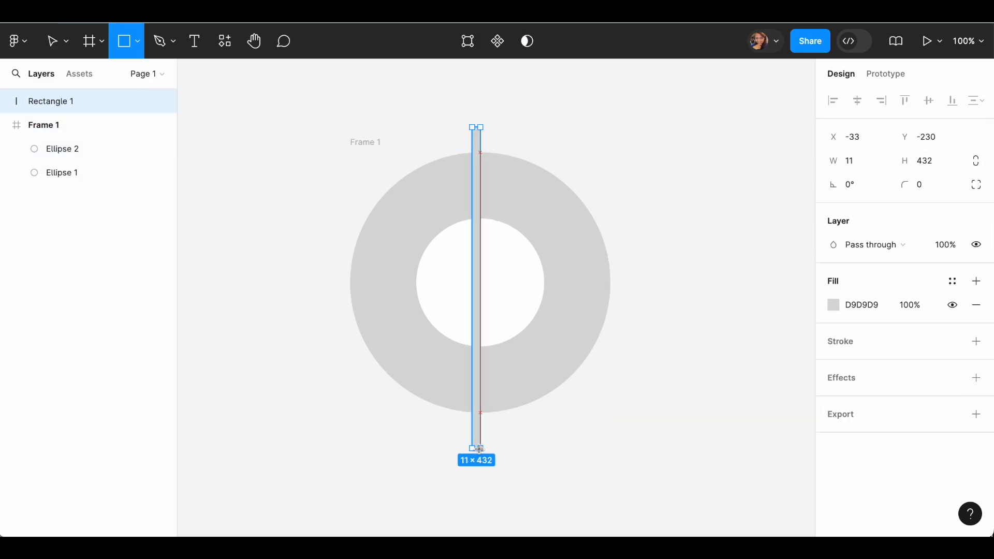
drag(478, 449, 477, 450)
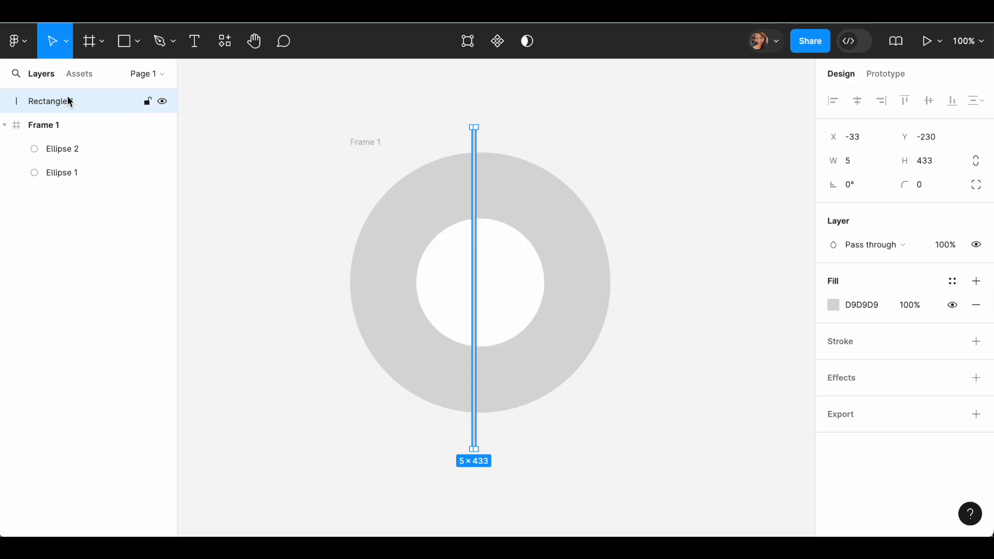
Move the thin rectangle into Frame 1 above the ellipses and centre it horizontally and vertically
drag(69, 114, 69, 137)
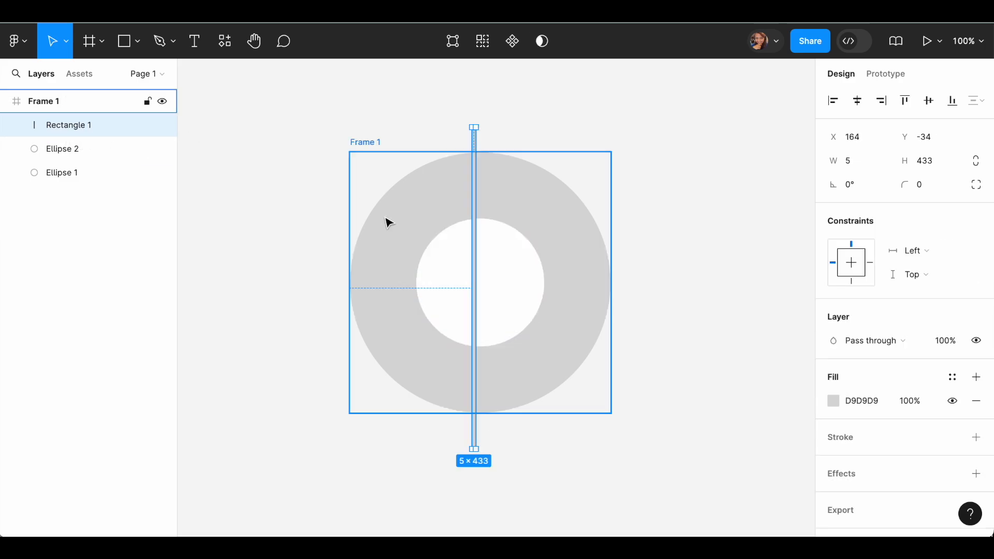
click(858, 101)
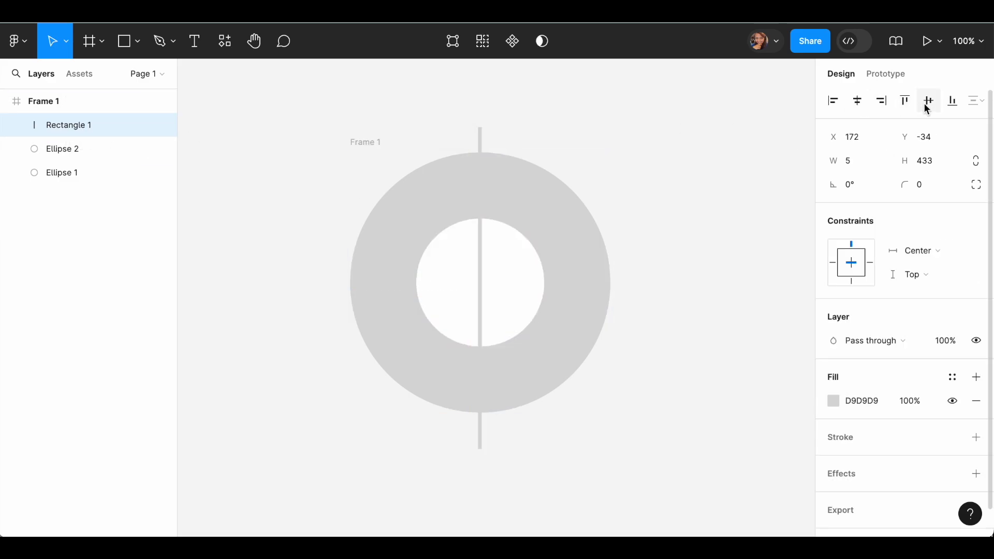
click(928, 102)
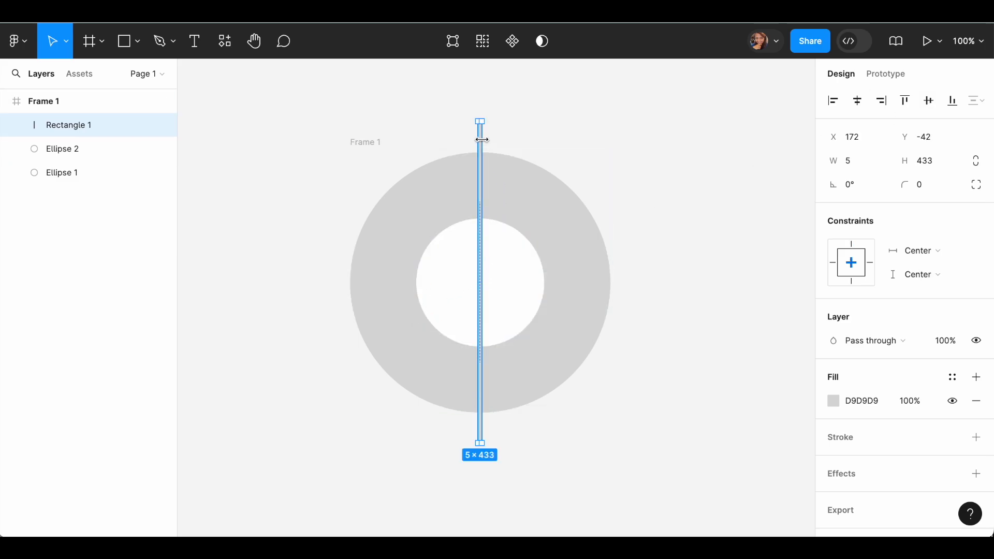
Duplicate the vertical bar rotated 90°, and duplicate the resulting cross rotated 45° to form eight evenly spaced spokes
key(ctrl+d)
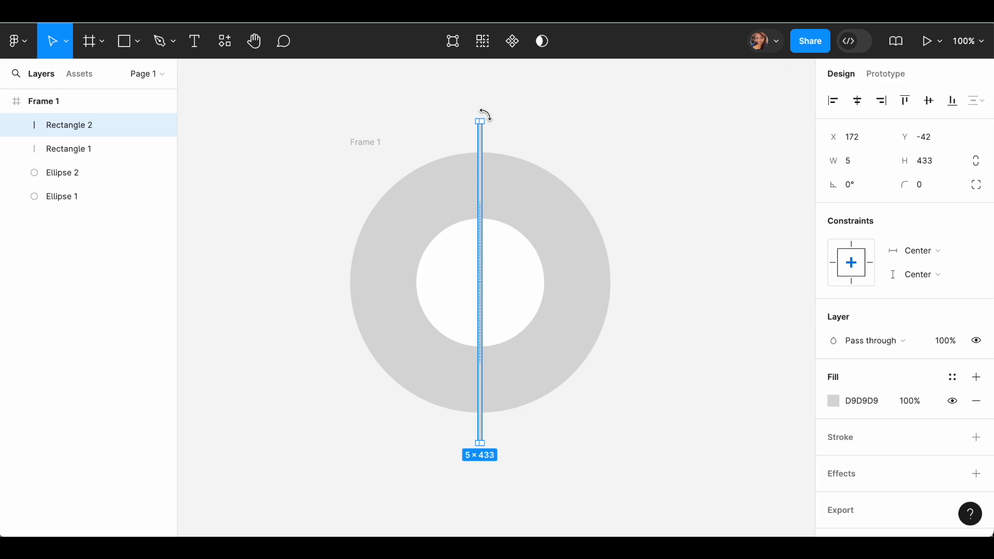
drag(484, 113, 601, 288)
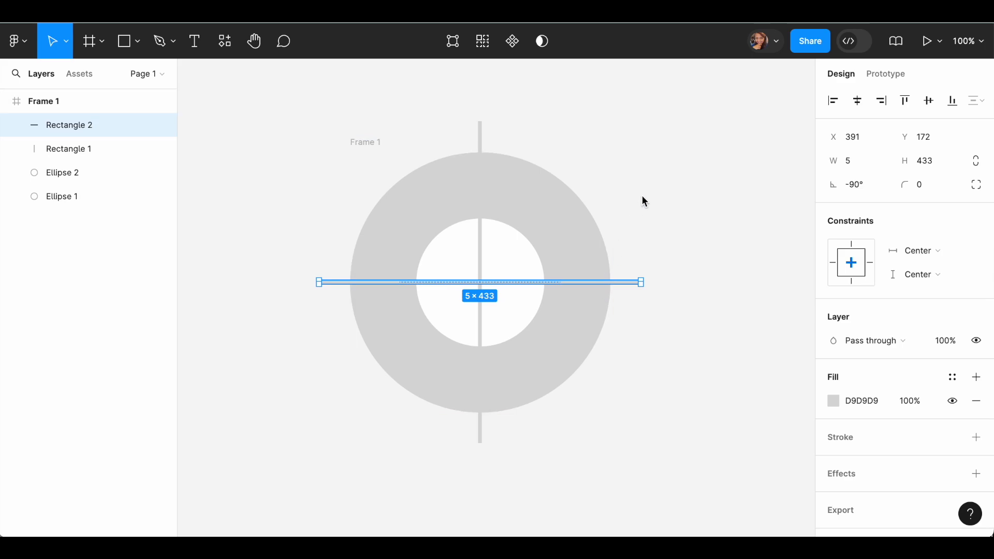
shift+click(481, 134)
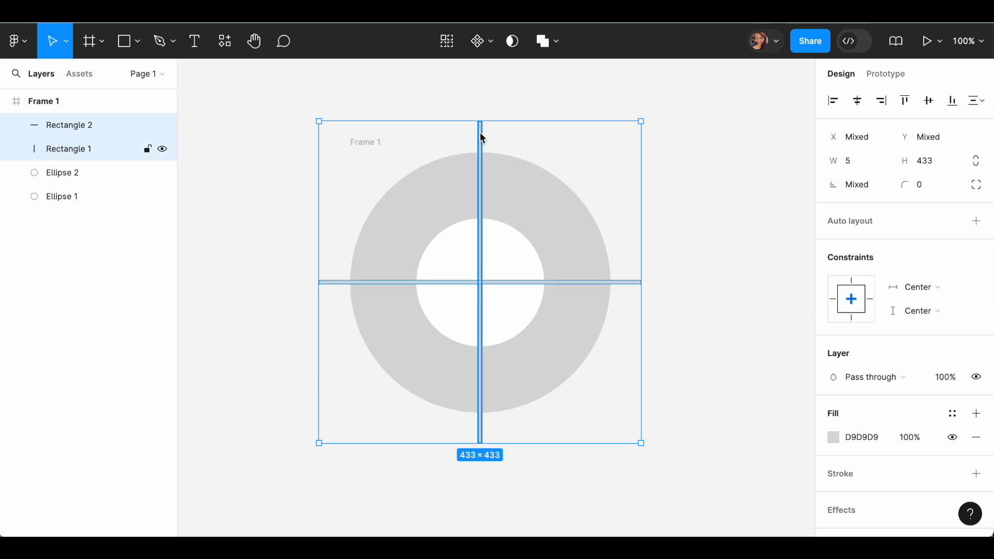
key(ctrl+d)
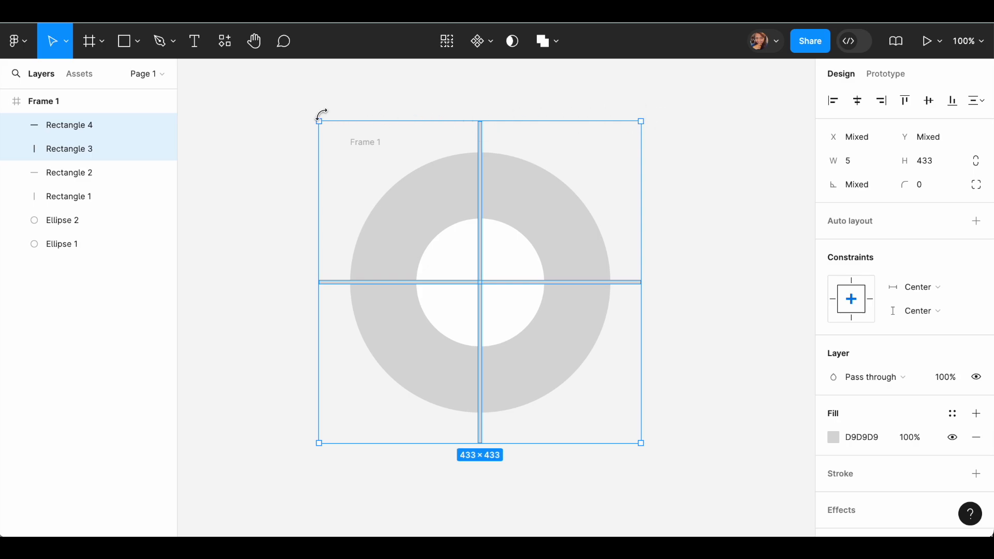
drag(321, 113, 467, 119)
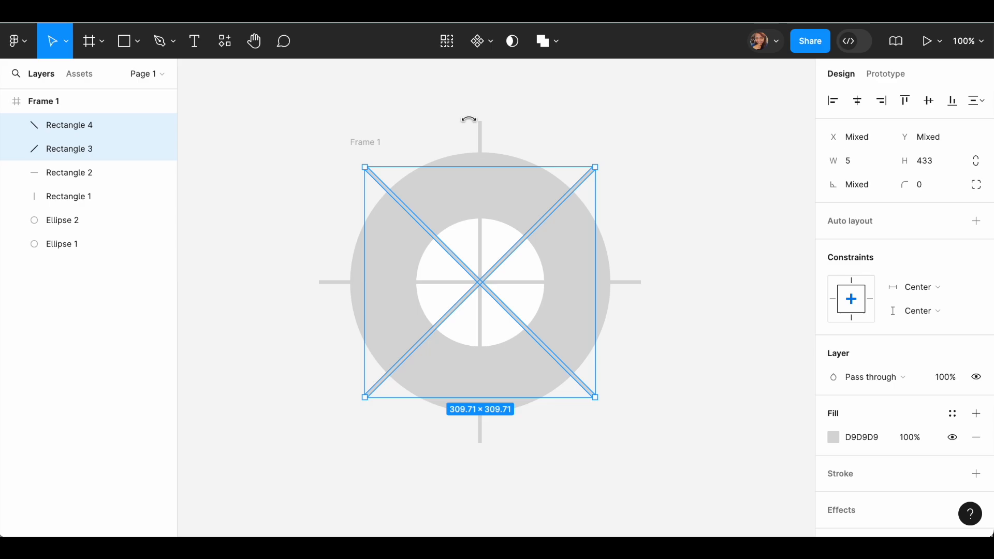
click(600, 120)
Go through the bar and ellipse layers in Frame 1 one by one to examine each shape
click(76, 126)
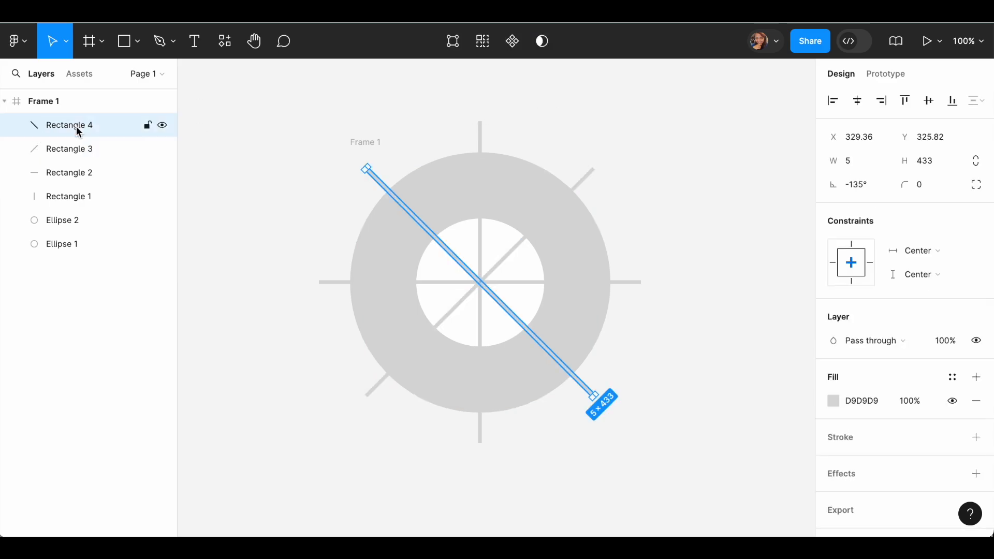
click(94, 150)
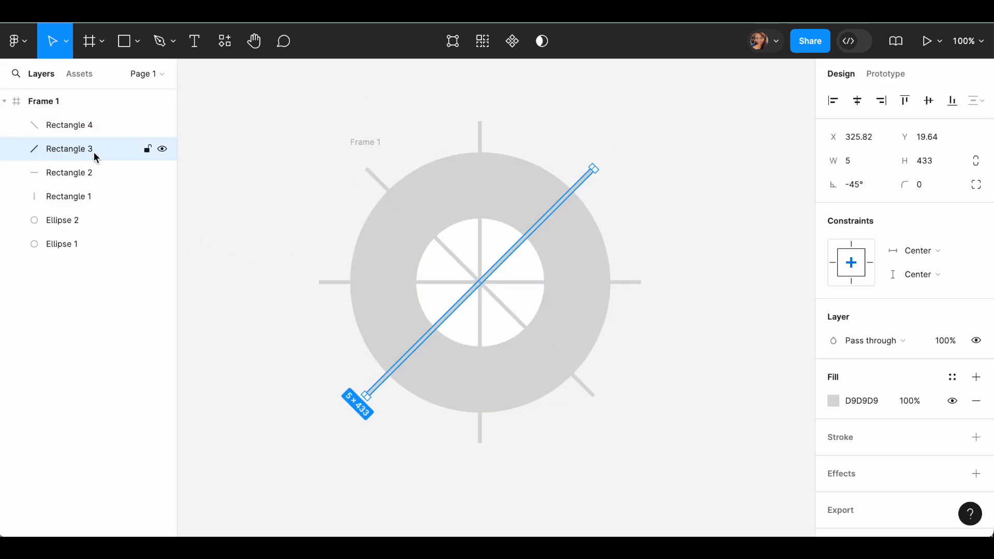
click(83, 174)
click(77, 197)
click(70, 221)
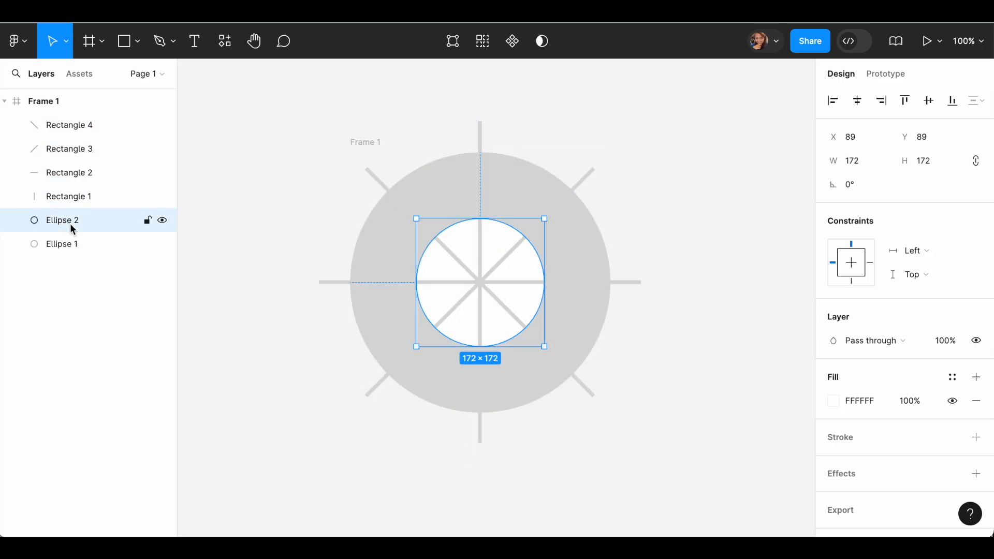
click(64, 243)
Select the whole frame and subtract the bars and the inner circle from the outer circle
drag(244, 90, 717, 478)
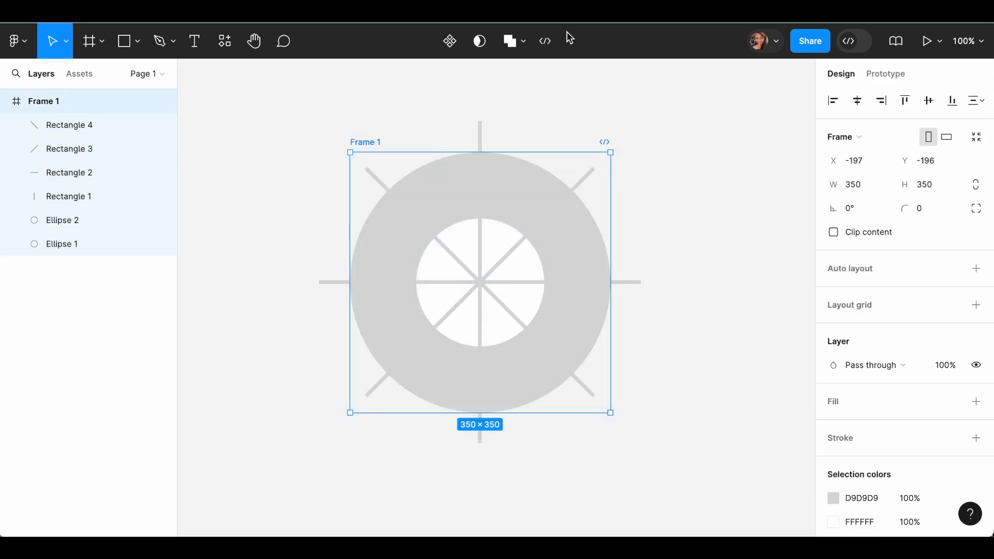
click(521, 45)
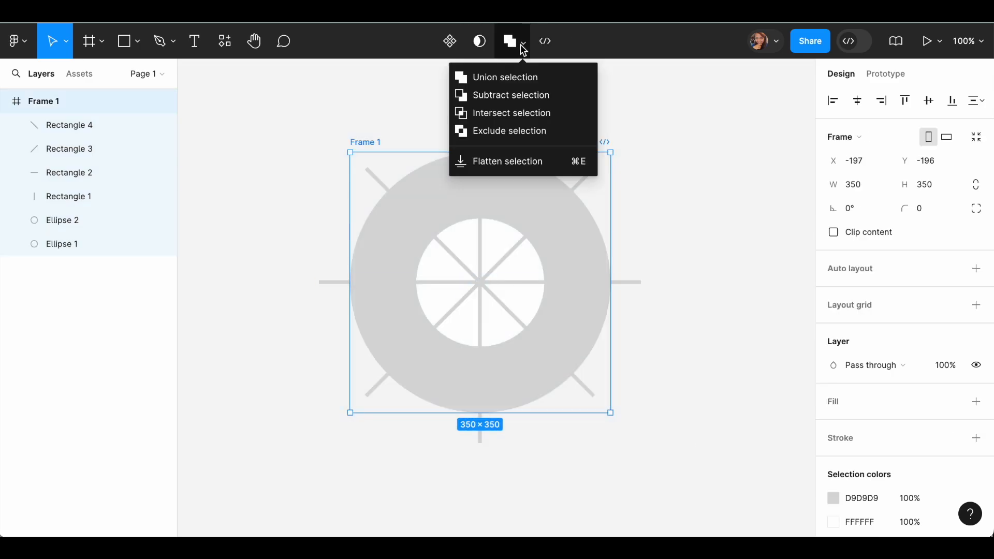
click(519, 103)
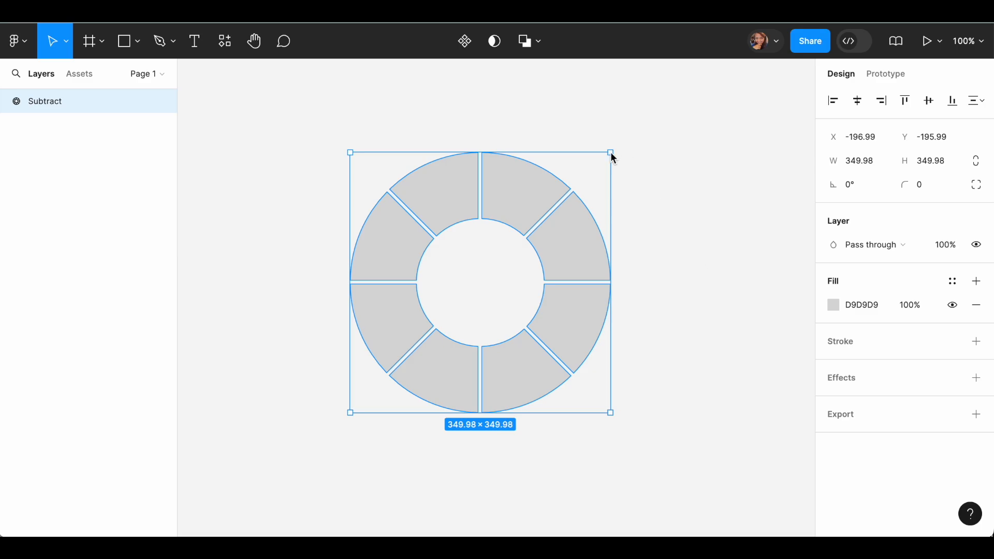
Try rotating the segmented ring about its centre and undo the rotation
drag(375, 137, 443, 339)
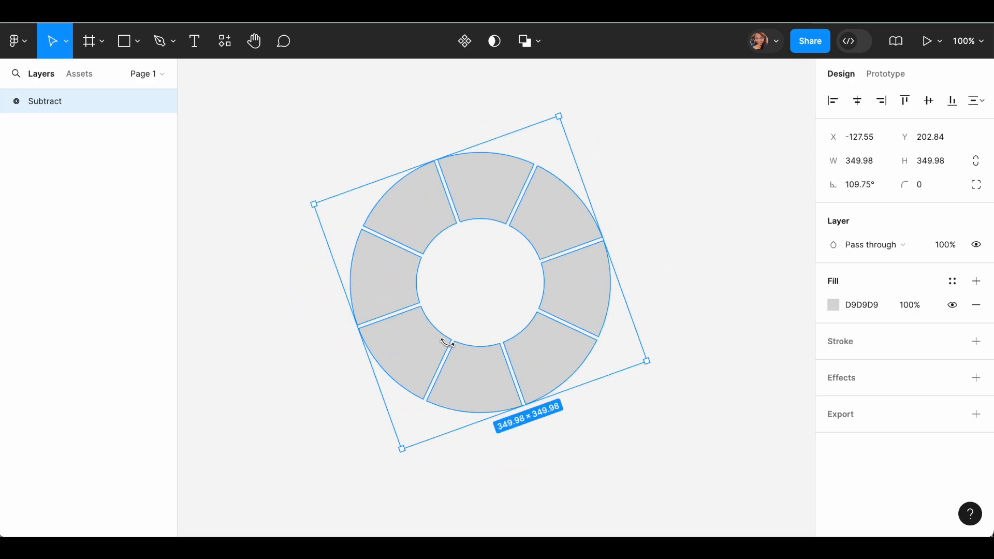
key(ctrl+z)
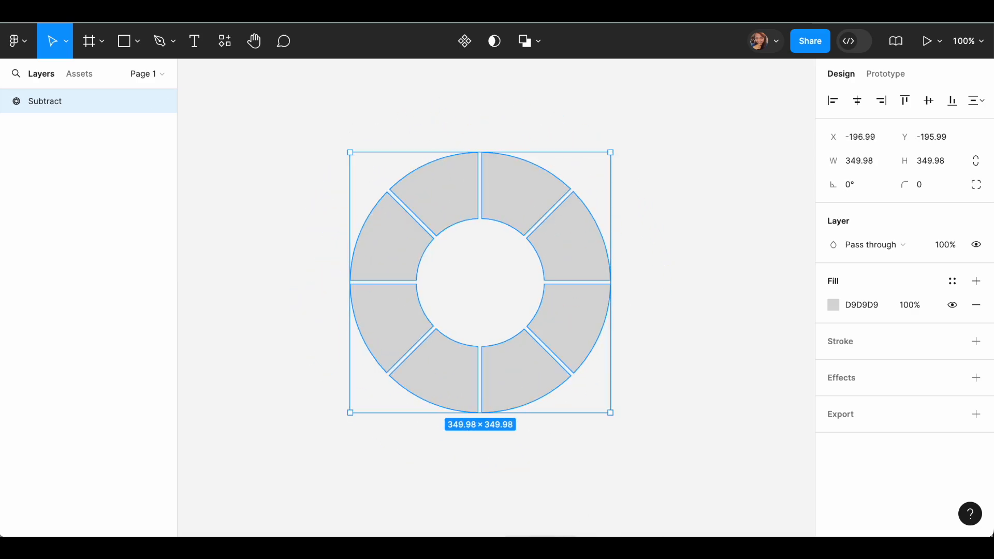
key(super+shift+5)
click(453, 512)
drag(289, 131, 662, 433)
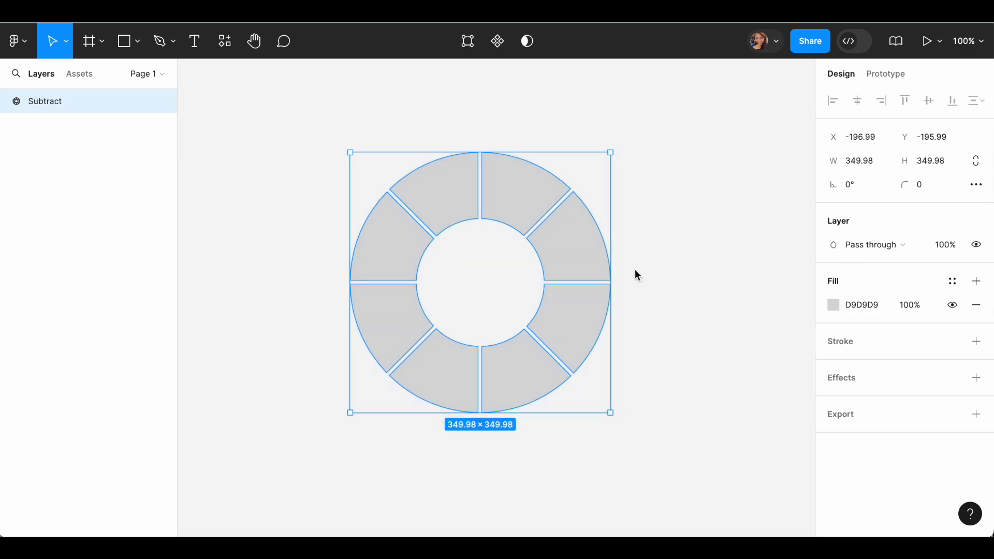
Cut the ring segment just above the horizontal gap on the right side and paste it as a separate vector shape
double_click(514, 194)
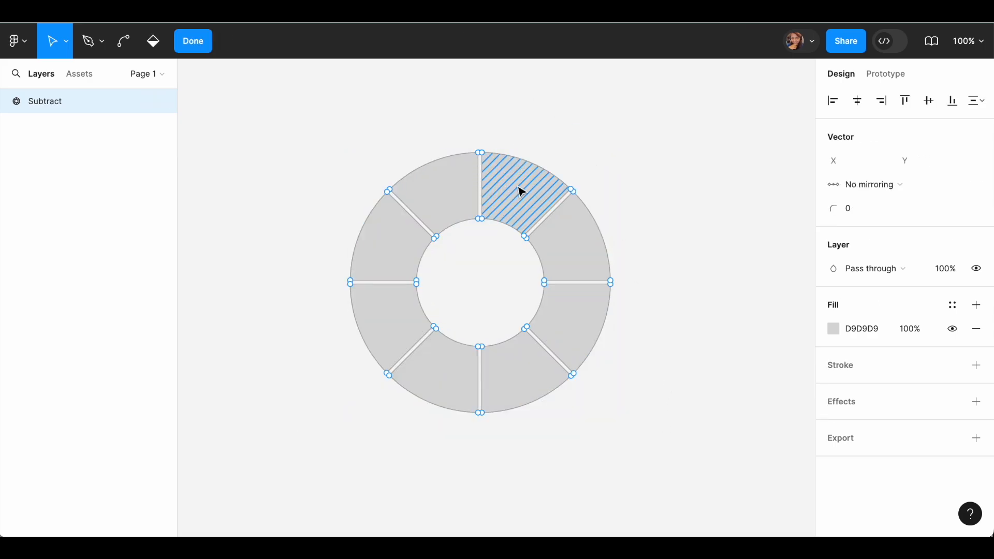
scroll(566, 258, up, 1)
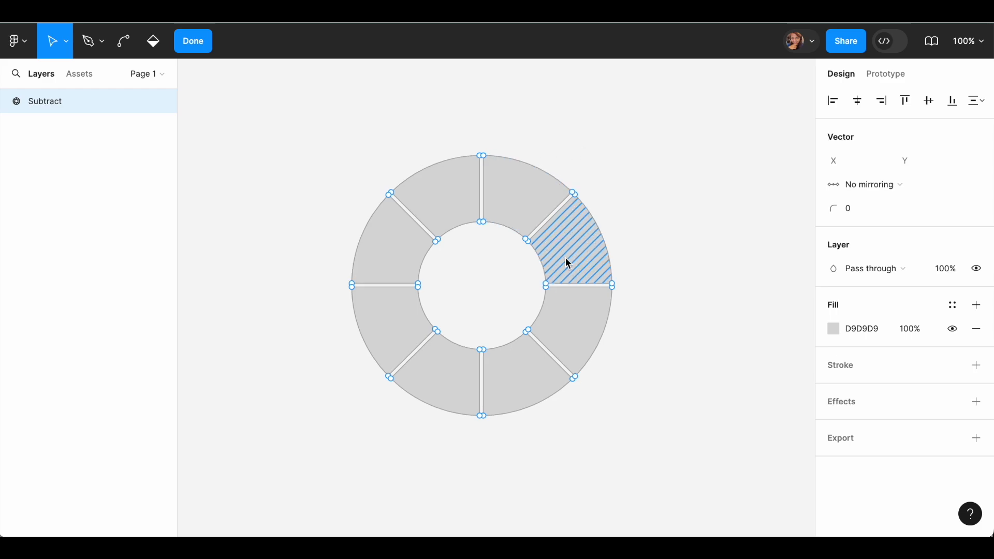
scroll(568, 263, up, 5)
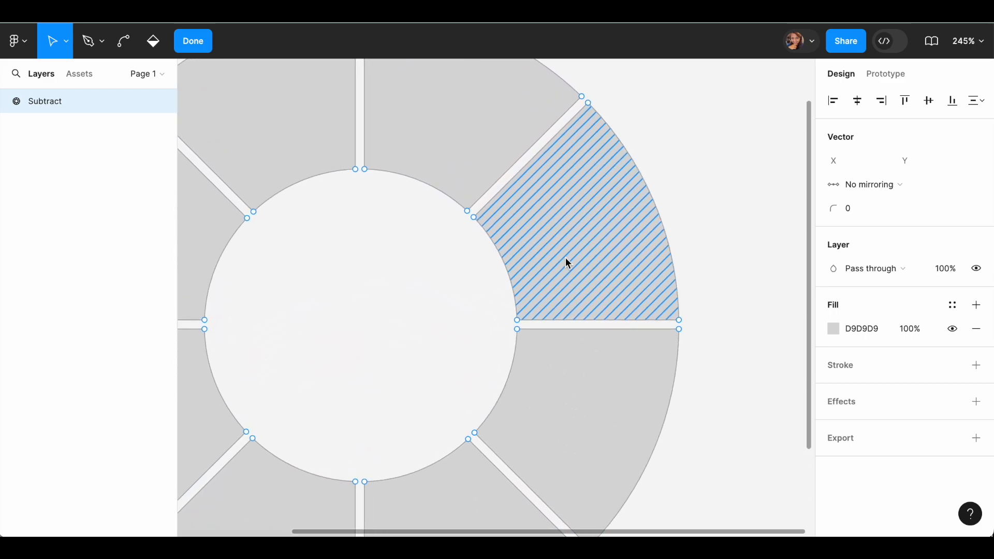
scroll(567, 257, up, 2)
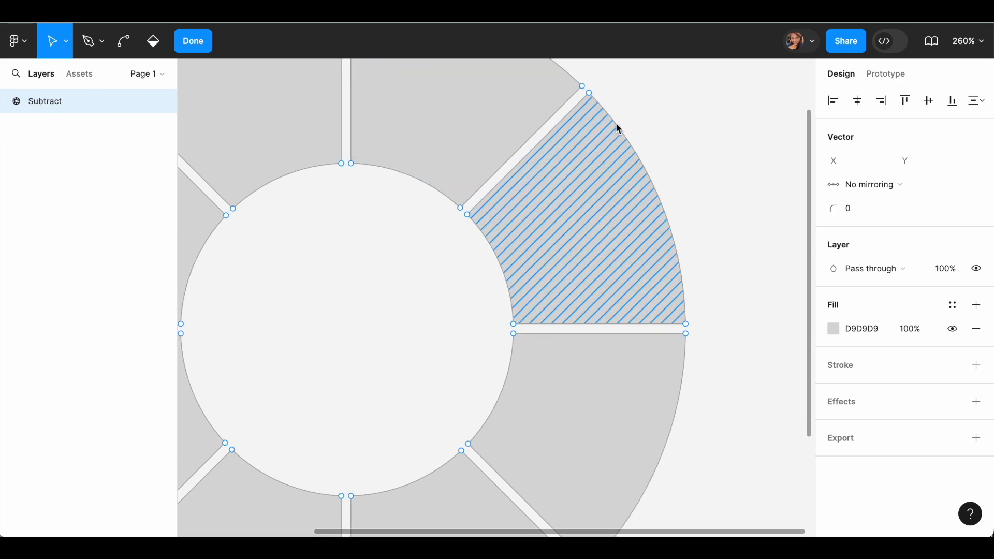
click(467, 214)
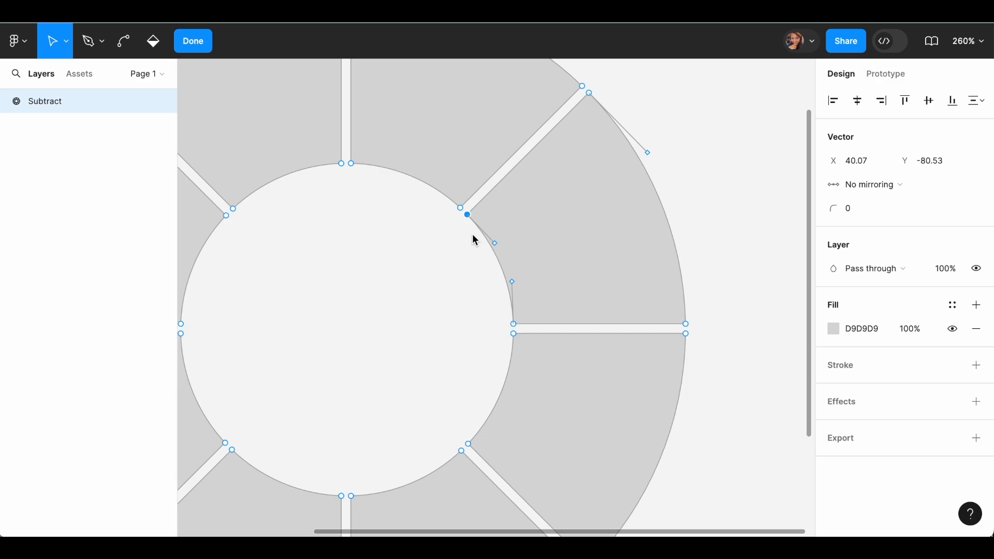
shift+click(589, 94)
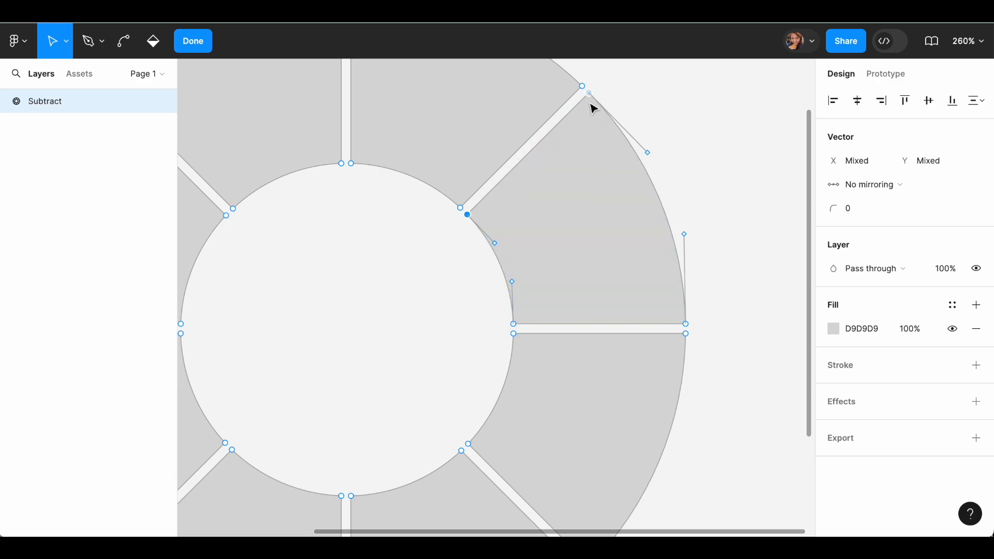
shift+click(686, 325)
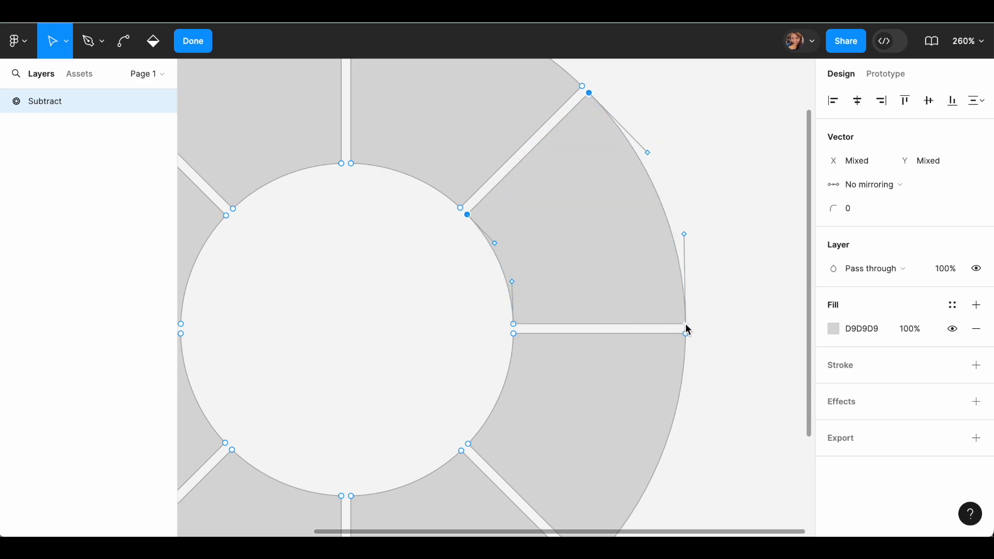
shift+click(514, 324)
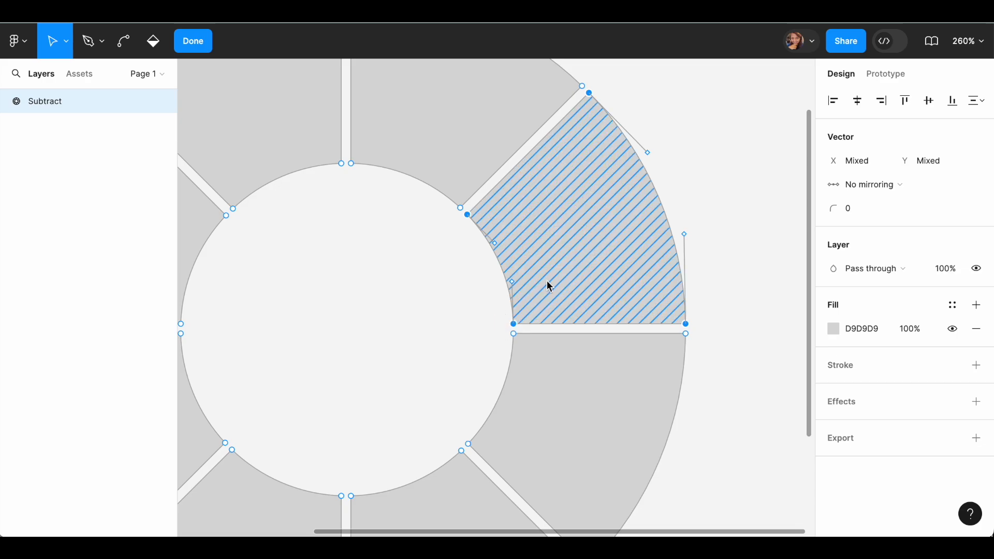
key(Delete)
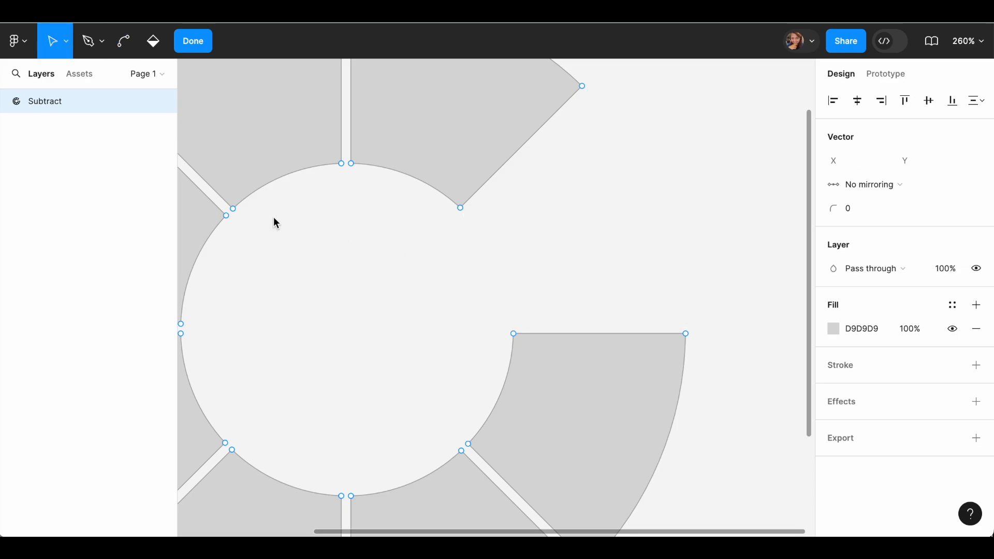
click(55, 174)
key(super+v)
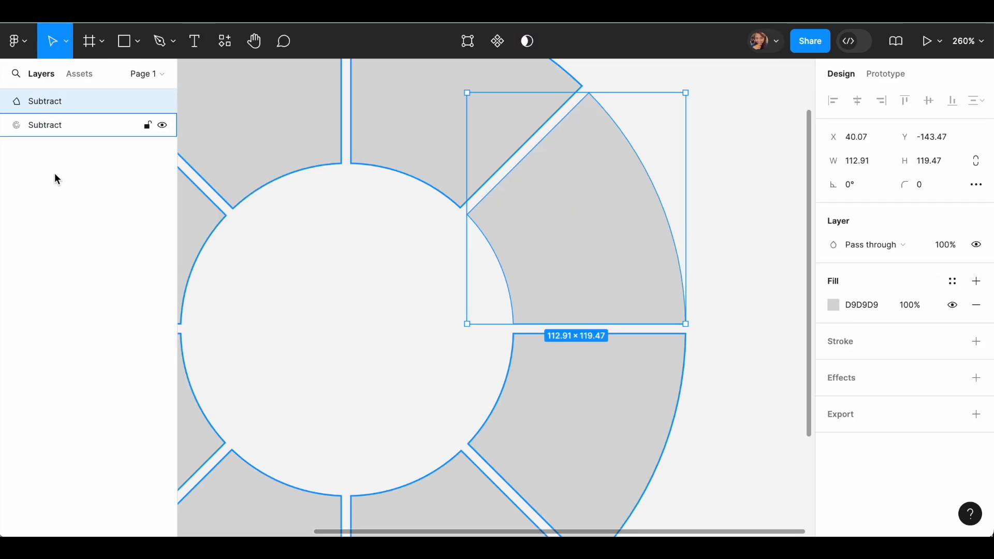
Cut the segment just below the horizontal gap on the ring's right side out of the remaining shape into its own layer
click(518, 359)
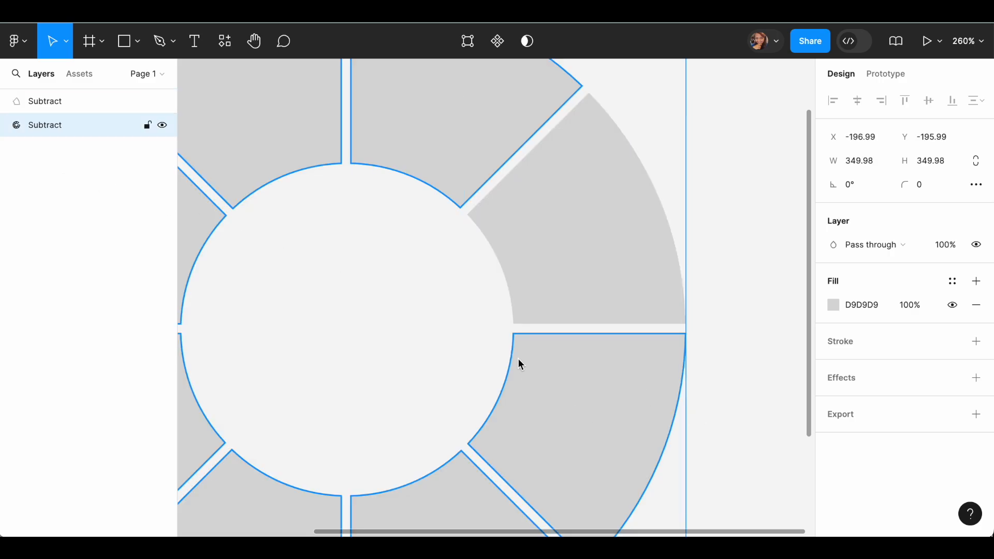
double_click(518, 359)
click(514, 334)
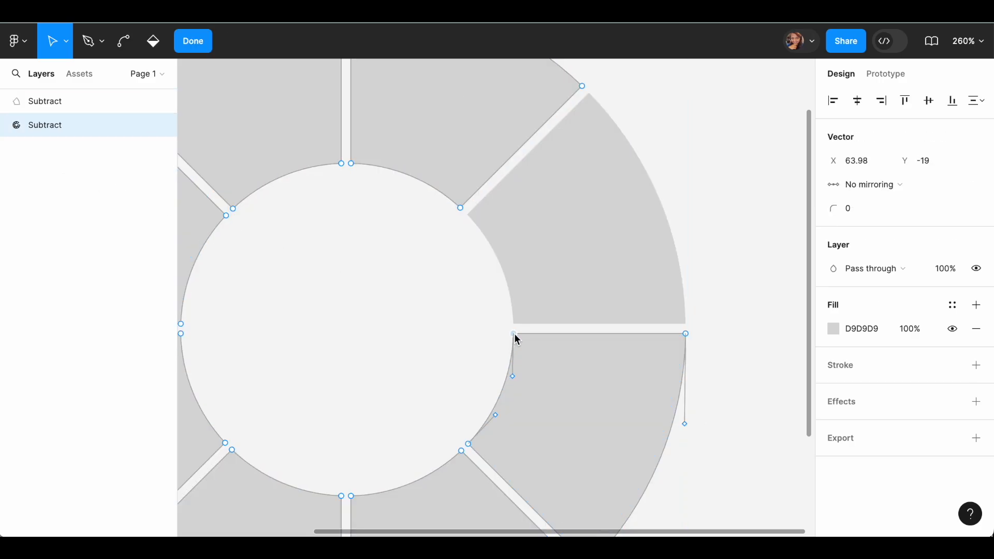
shift+click(686, 334)
scroll(673, 388, down, 3)
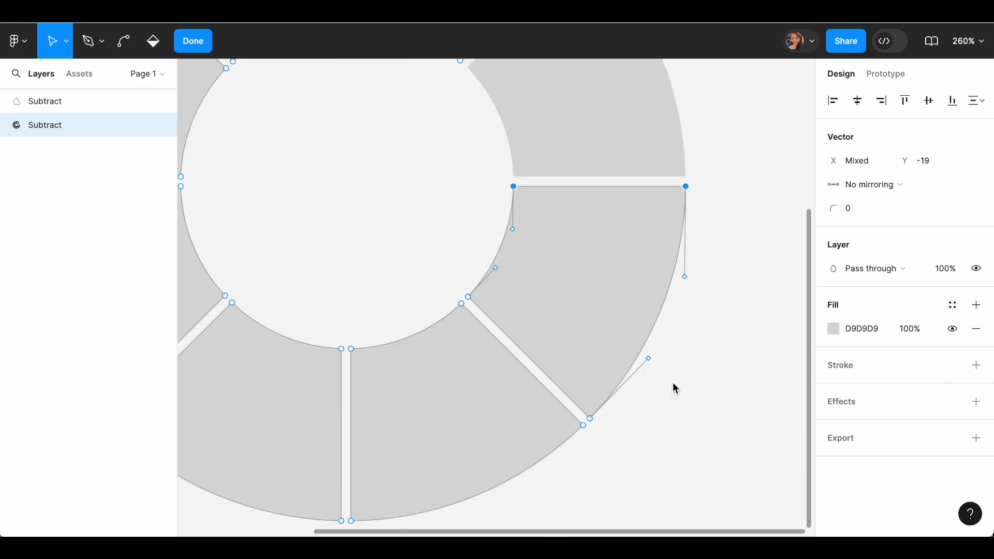
shift+click(590, 419)
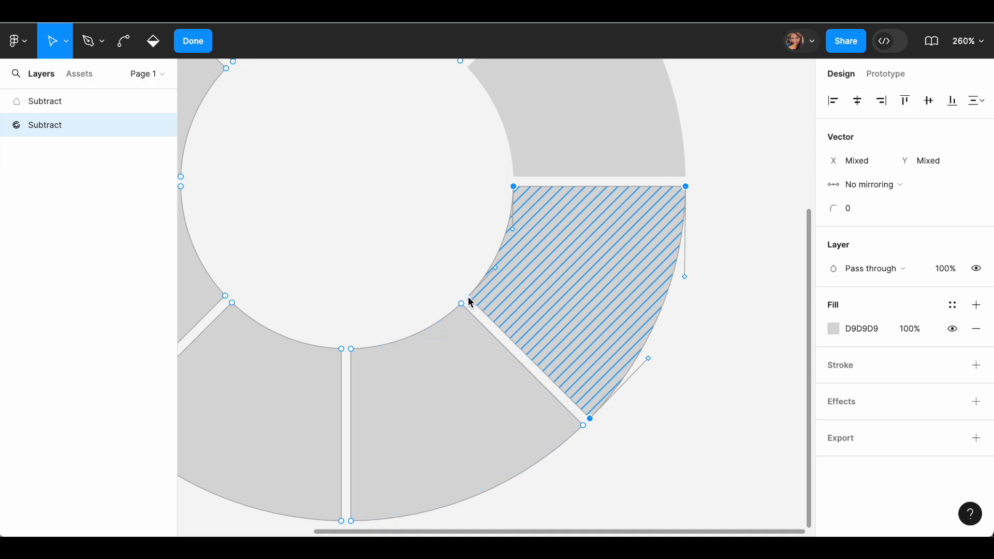
key(super+x)
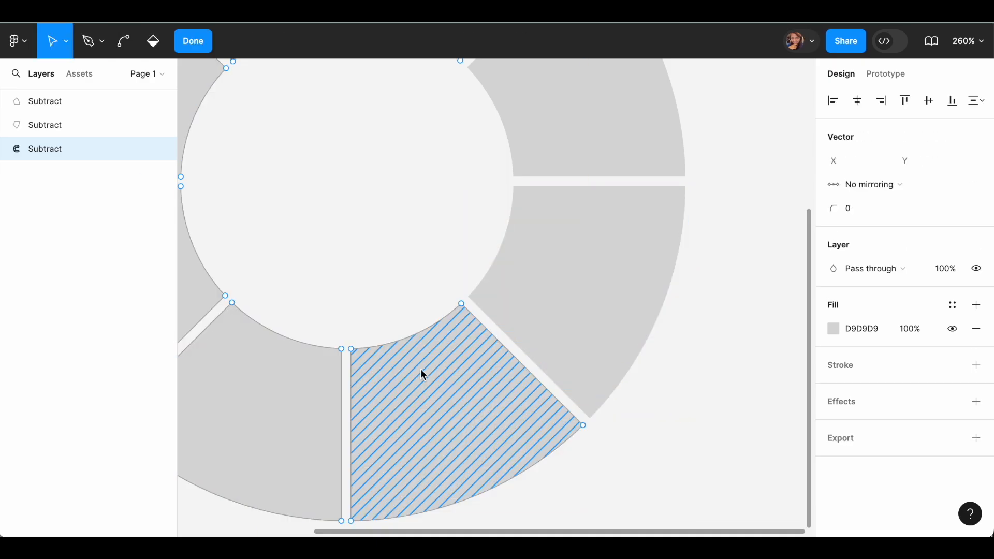
Separate the remaining ring segments the same way, so that each of the eight segments is its own layer
click(386, 376)
key(super+x)
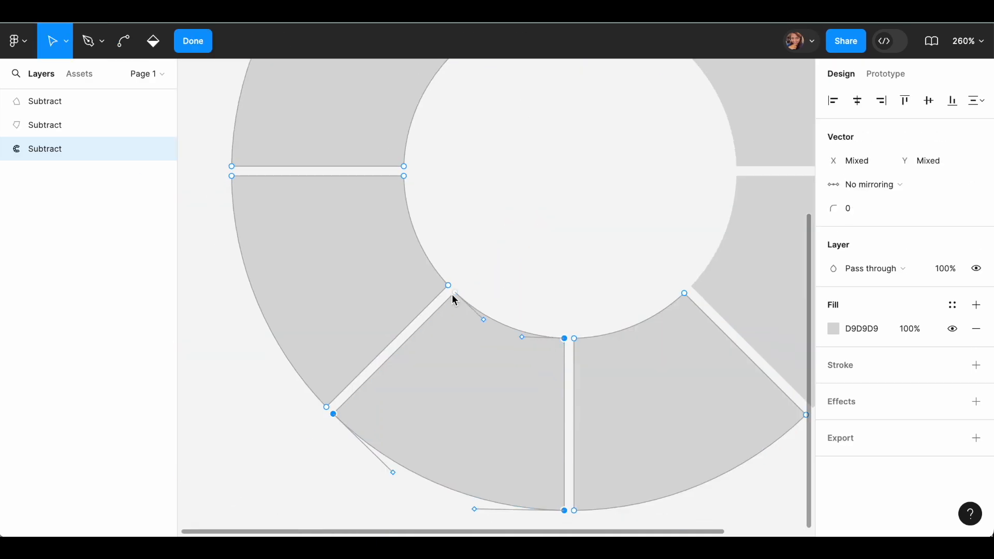
key(super+v)
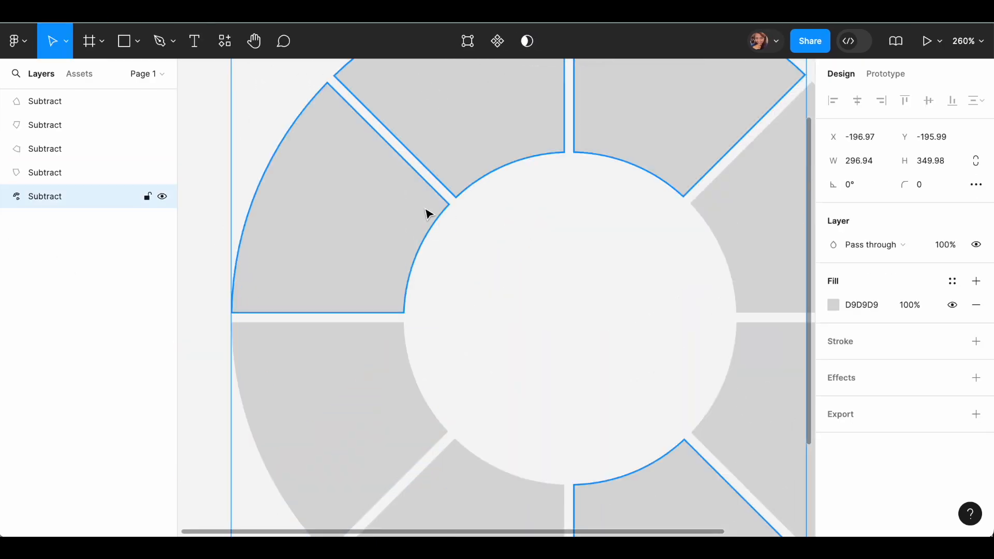
double_click(428, 213)
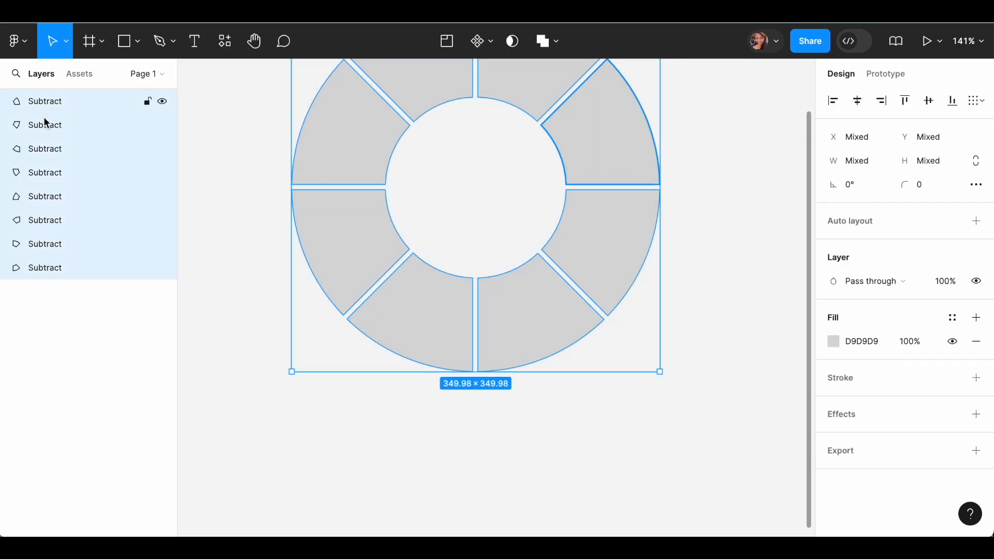
Select all eight ring segments and group them
click(592, 508)
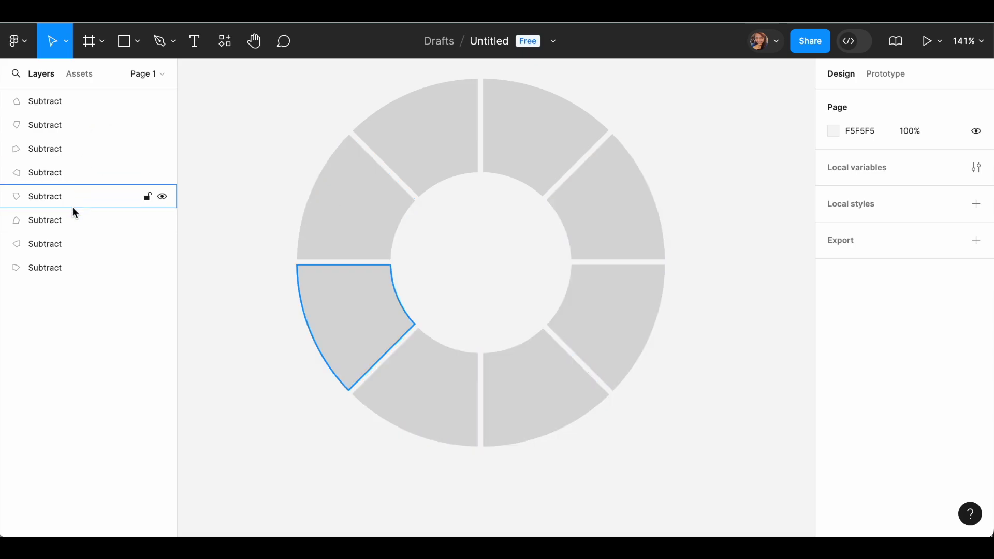
drag(259, 76, 718, 459)
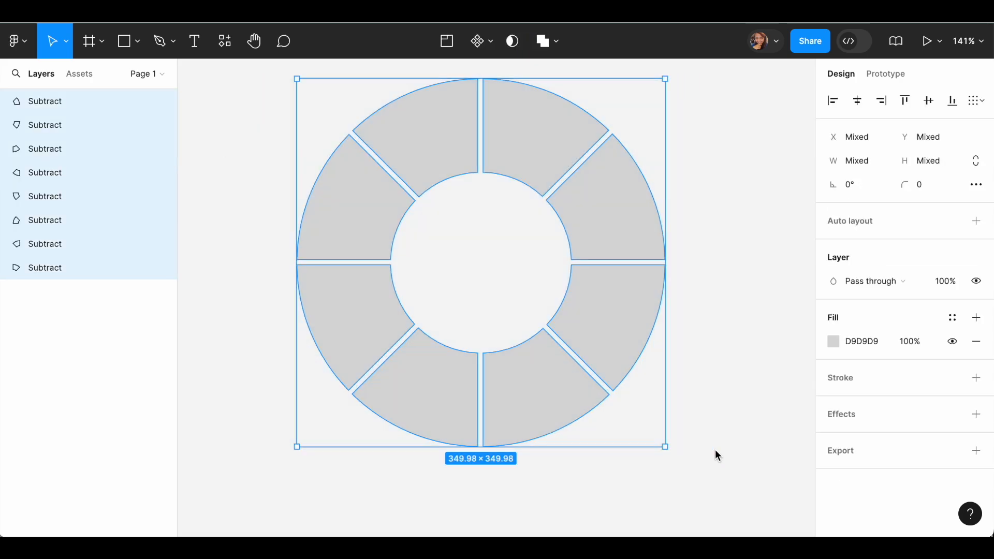
key(super+shift+5)
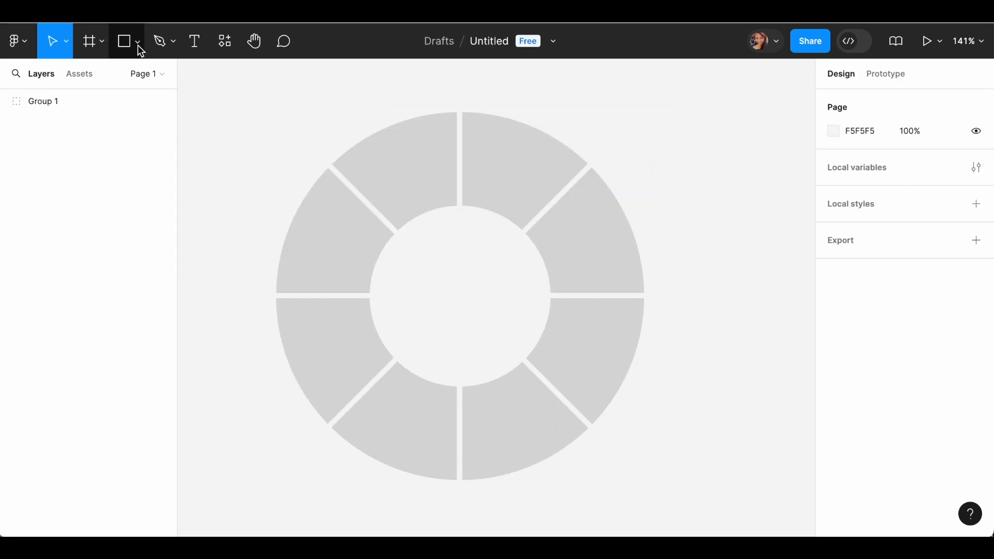
Draw a thin vertical rectangle about 5 × 438 through the ring's centre, extending past its upper and lower edges
click(138, 45)
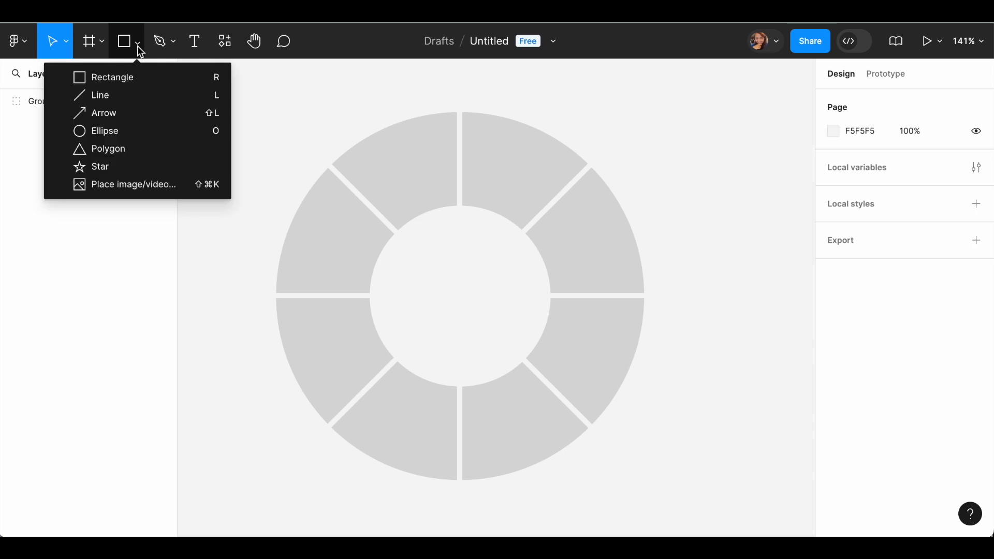
click(121, 76)
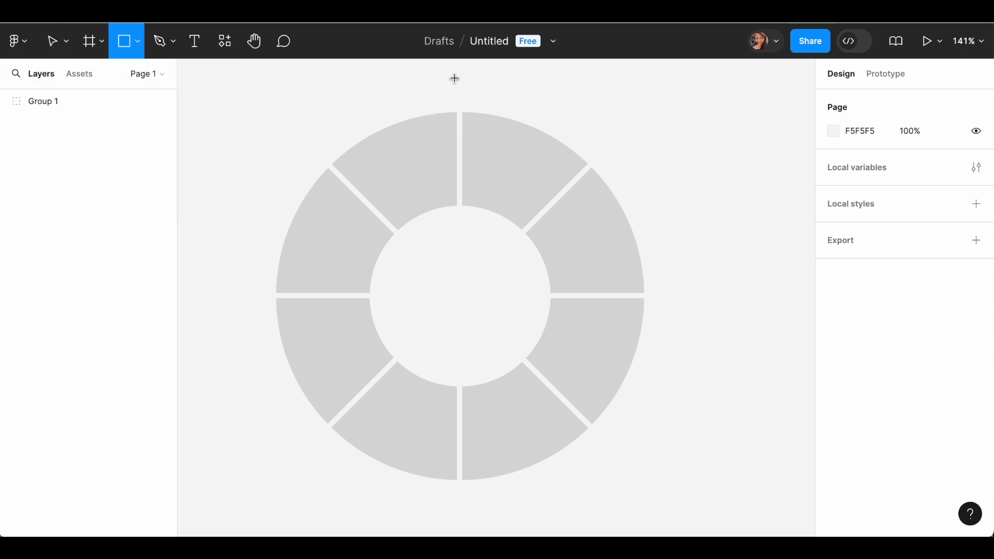
drag(457, 66, 462, 527)
Change the vertical bar's fill to bright green 14FF00
click(833, 305)
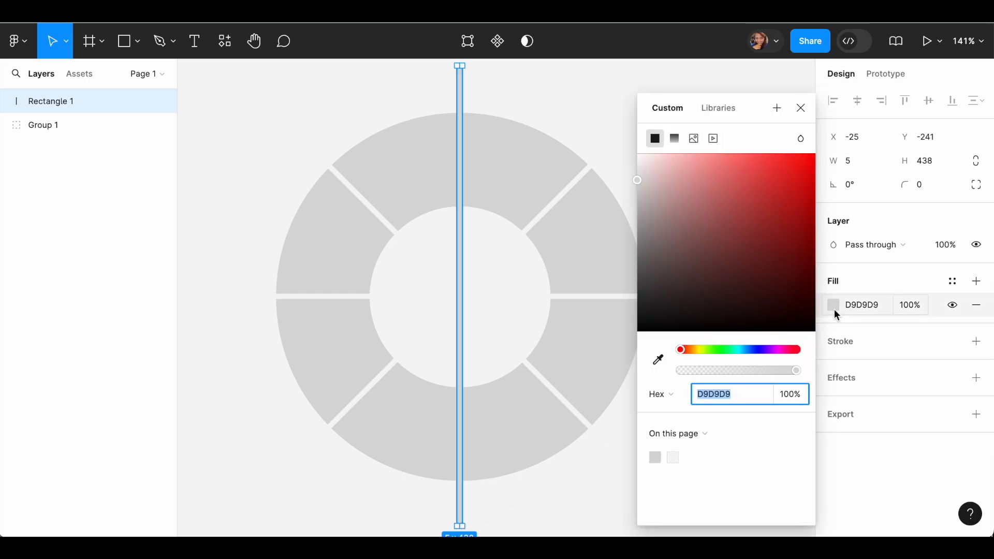
click(718, 351)
drag(778, 216, 819, 153)
click(802, 109)
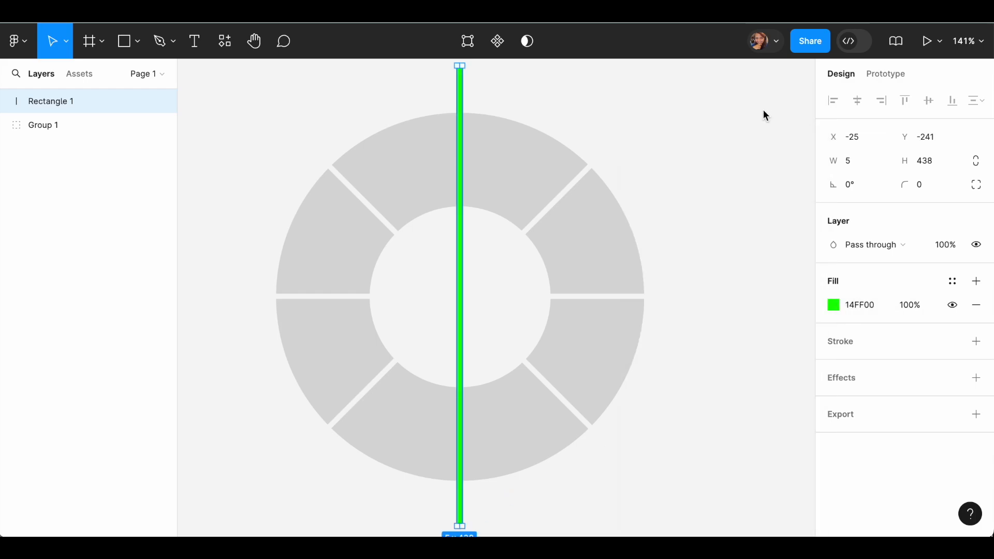
click(695, 107)
Rotate the ring group to about 23.56° so that one segment is centred on the green bar
click(359, 190)
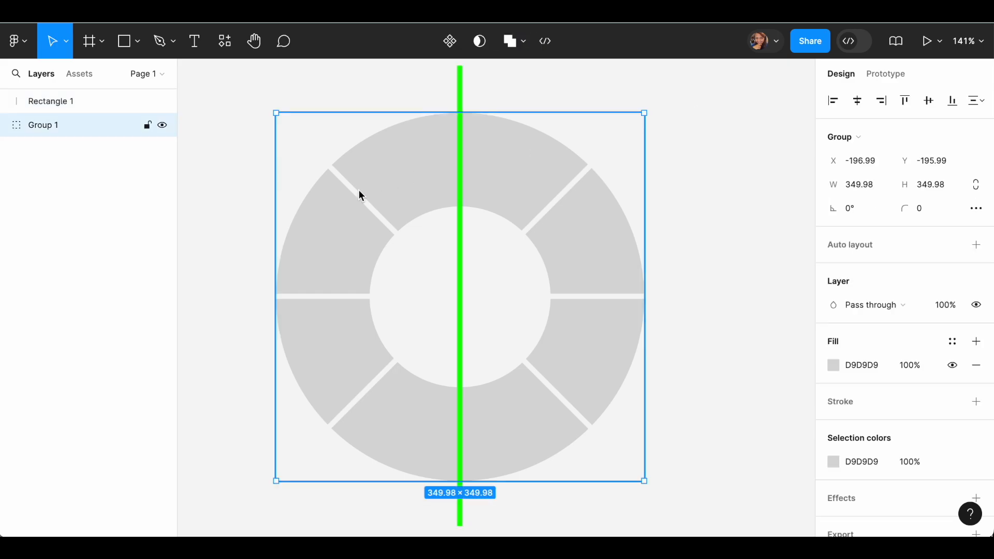
drag(269, 106, 245, 222)
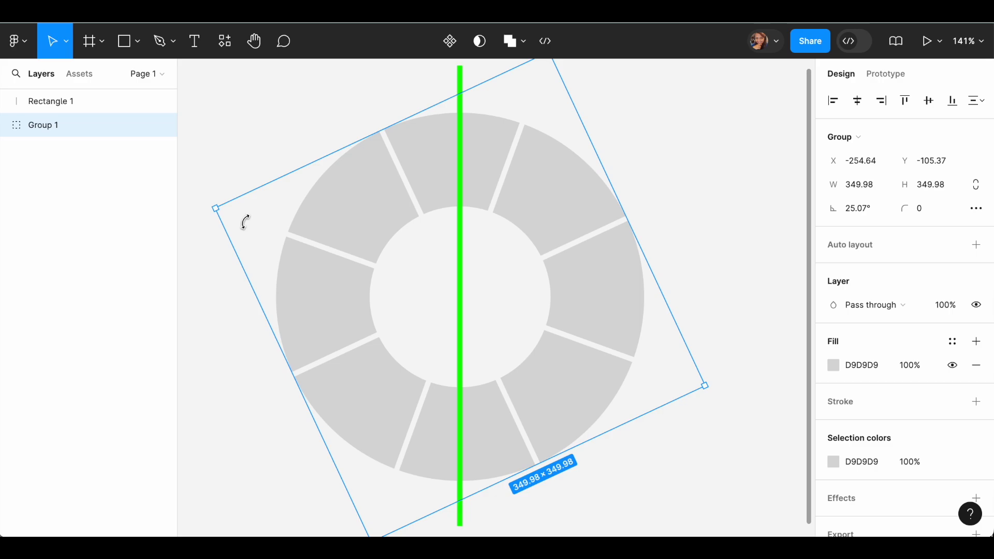
drag(245, 223, 253, 216)
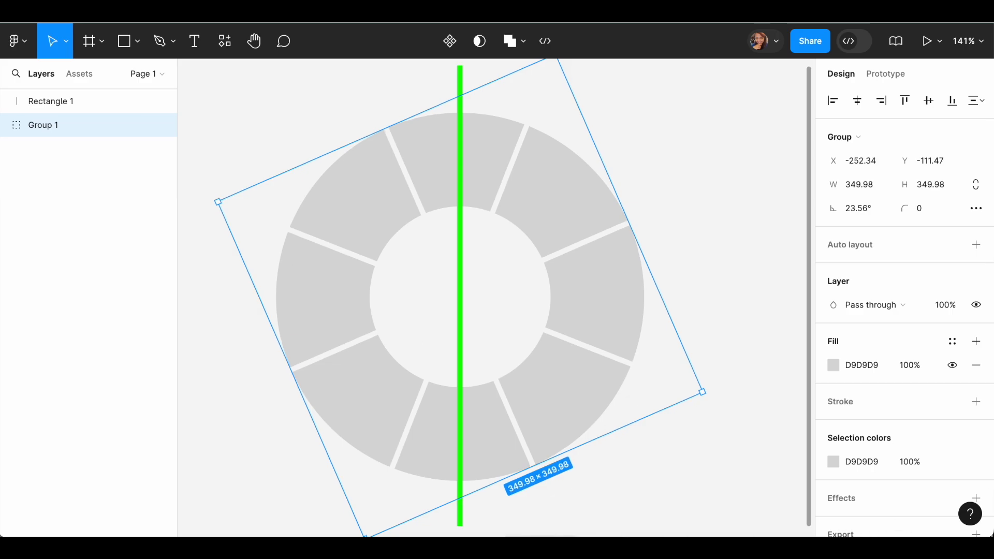
Place eight scenery images in two columns beside the ring
key(super+shift+5)
click(457, 507)
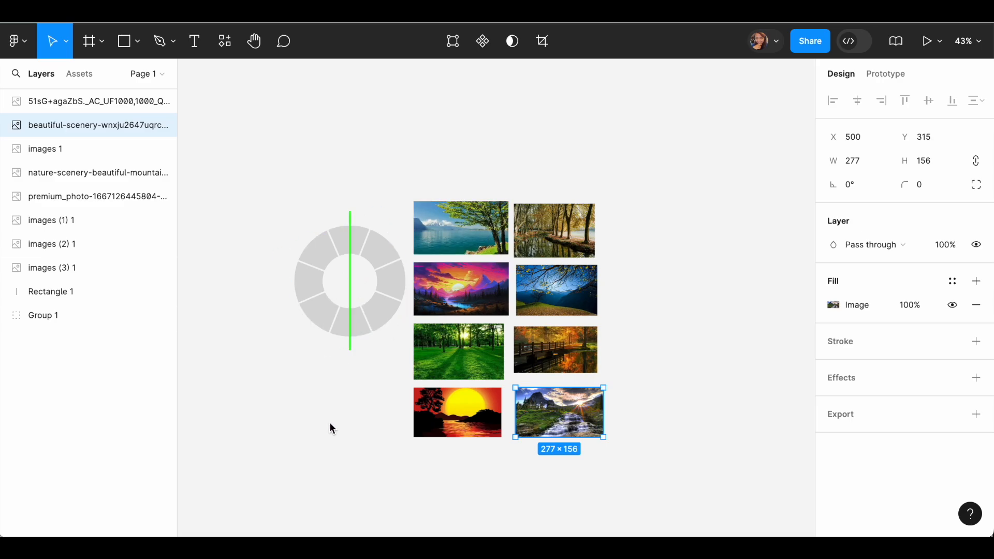
Hide the fill of the green vertical bar
scroll(329, 422, up, 5)
scroll(330, 422, down, 3)
scroll(330, 422, down, 1)
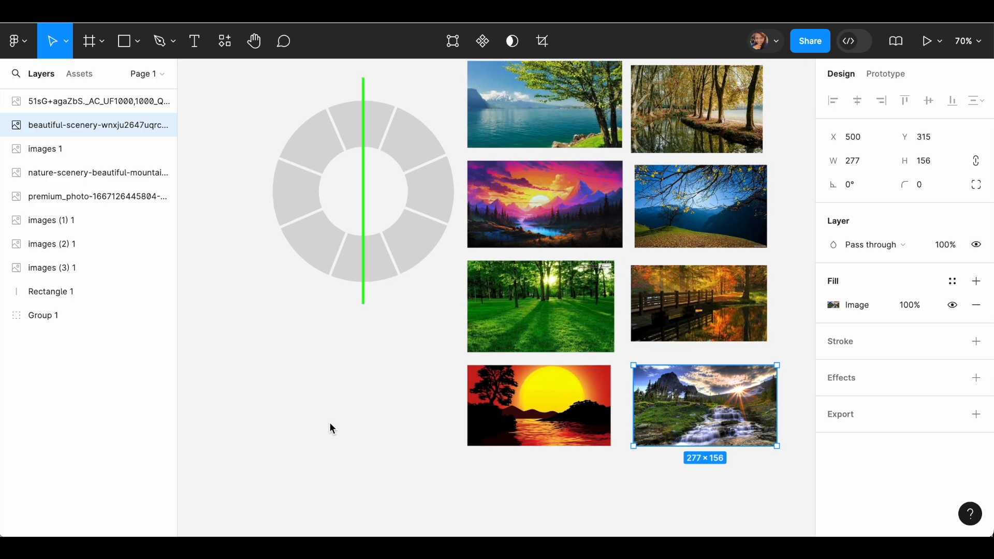
drag(355, 469, 367, 420)
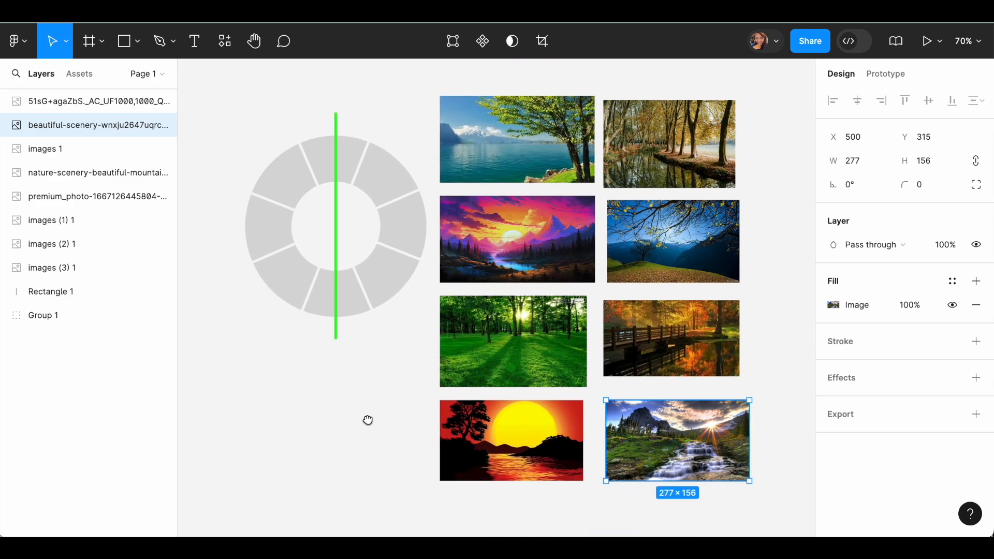
scroll(254, 303, up, 5)
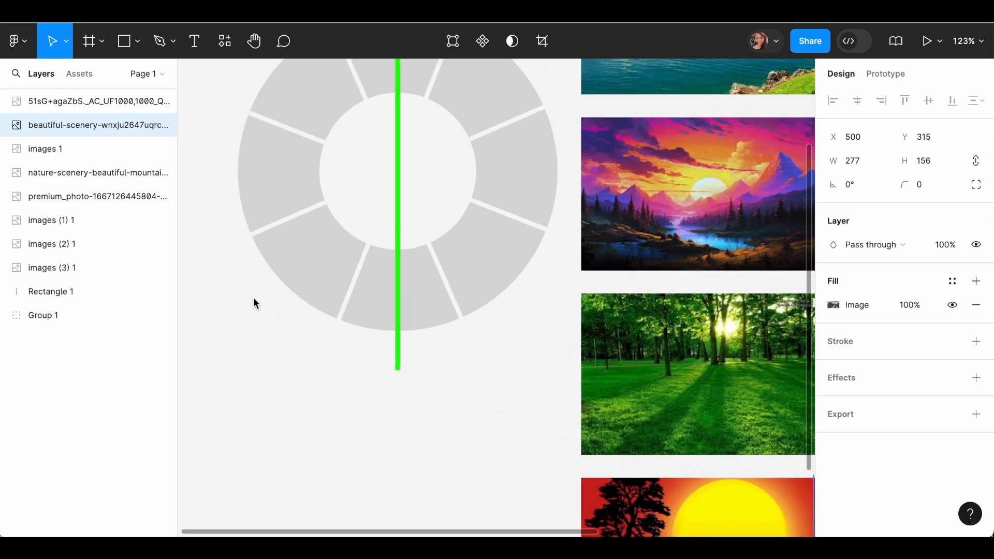
drag(288, 348, 261, 463)
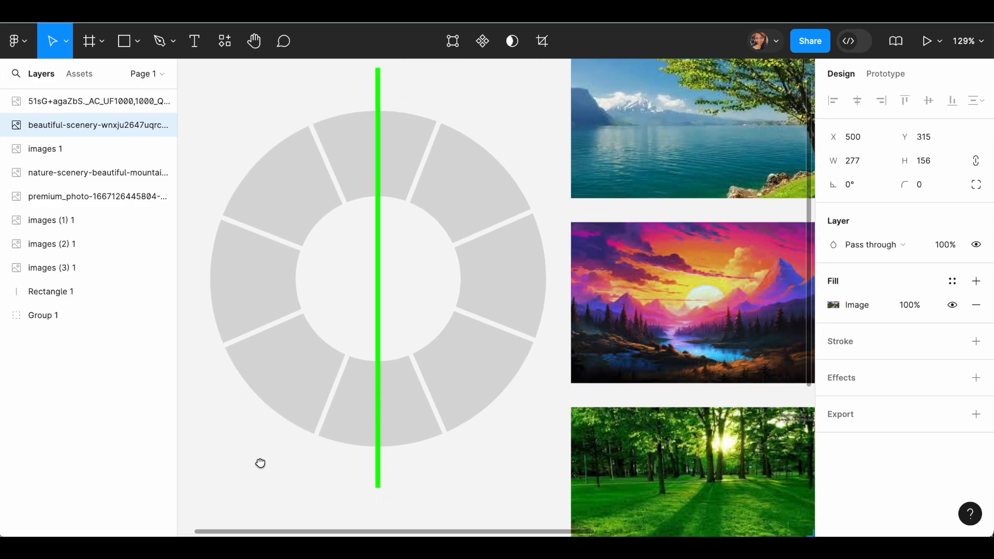
click(378, 82)
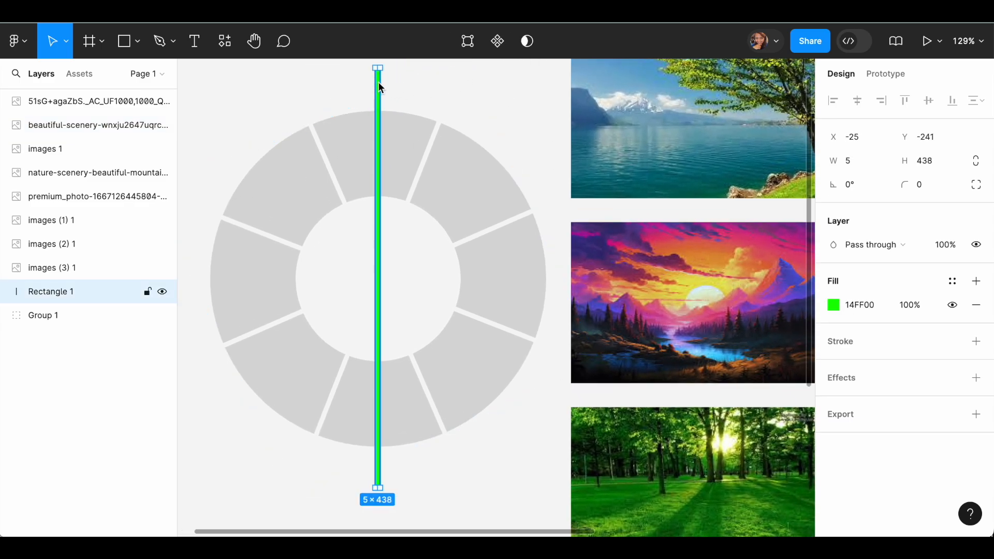
click(953, 306)
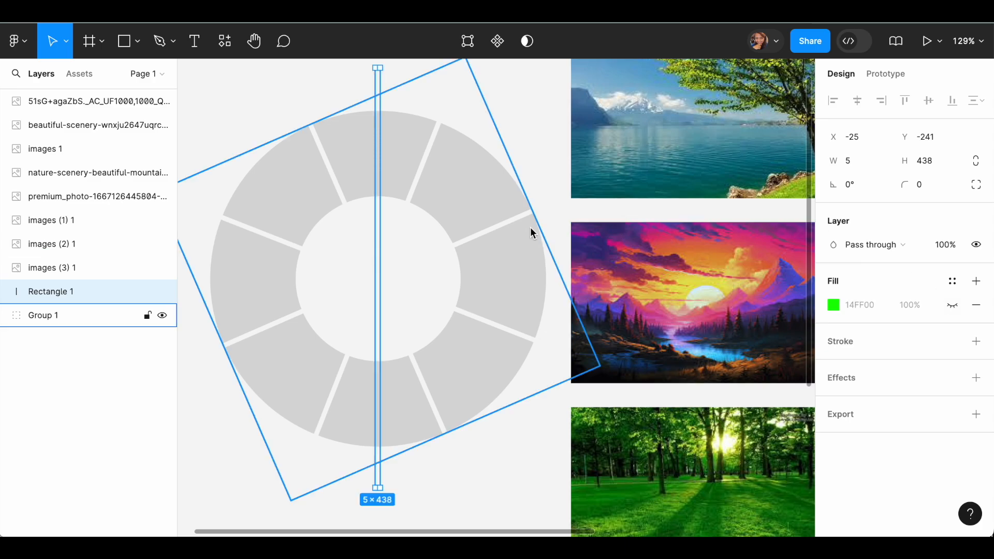
Move each of the eight scenery image layers into the ring group, directly above its own segment layer
scroll(531, 228, down, 5)
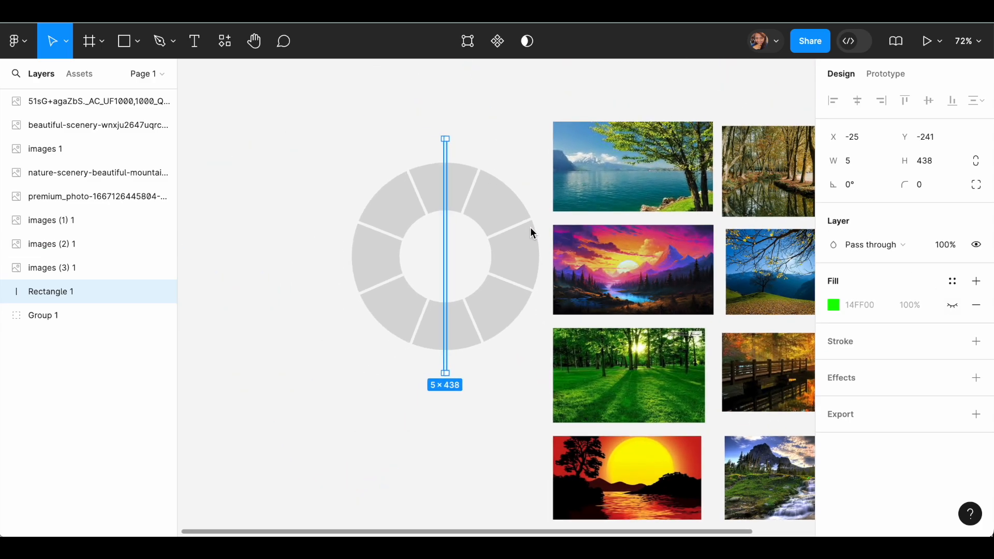
drag(545, 226, 473, 211)
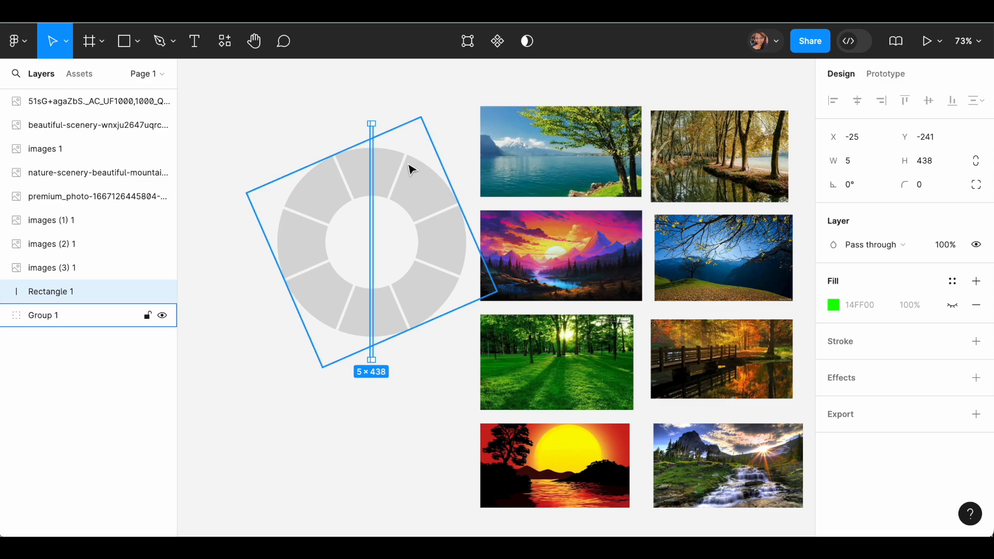
click(382, 171)
click(366, 171)
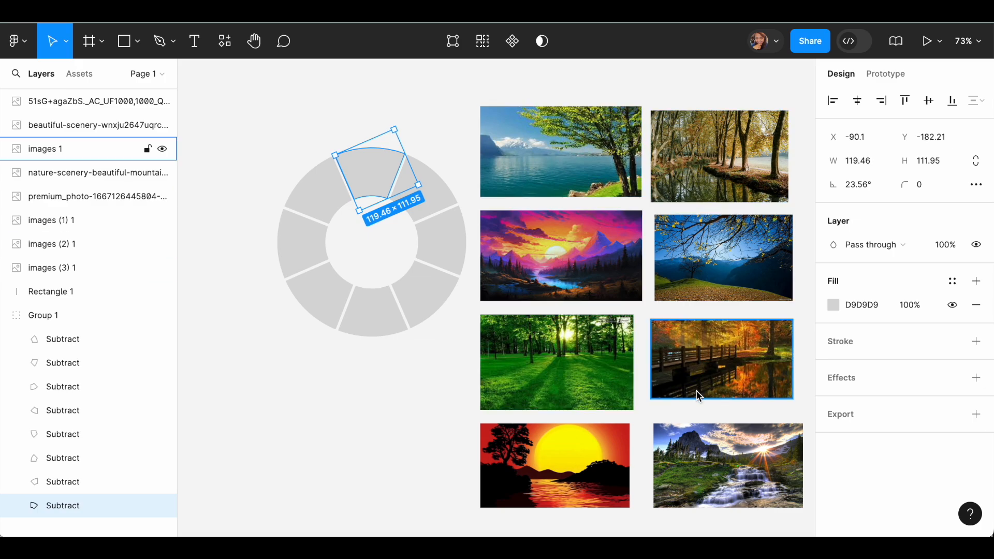
click(588, 165)
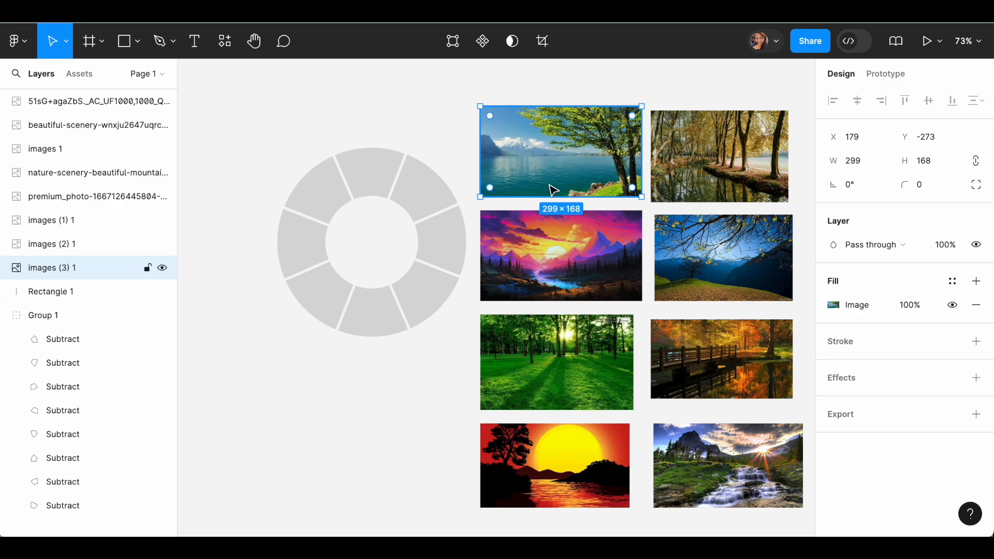
click(383, 173)
double_click(382, 173)
drag(47, 268, 37, 492)
drag(67, 244, 63, 452)
drag(62, 223, 66, 399)
drag(68, 198, 66, 297)
drag(75, 150, 78, 243)
drag(93, 120, 79, 203)
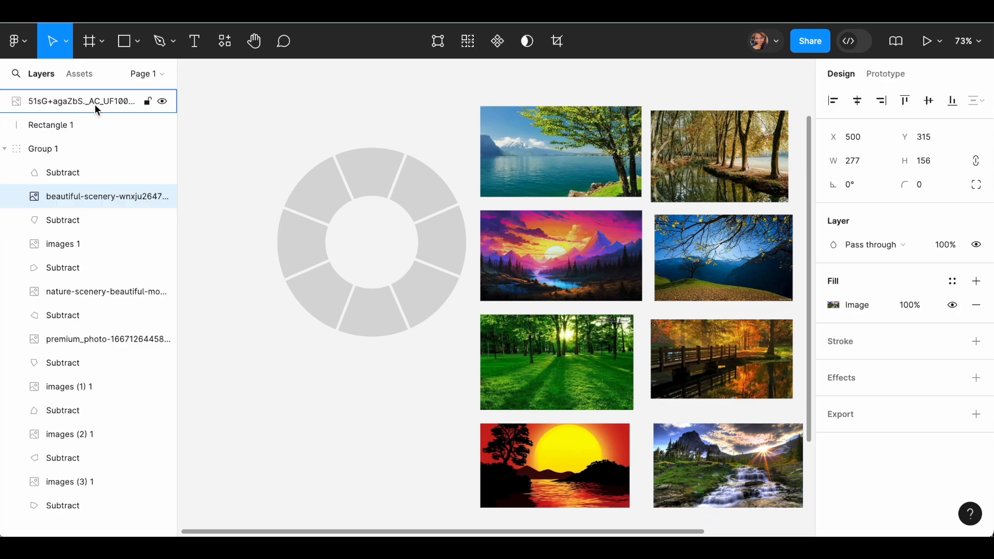
drag(95, 104, 89, 169)
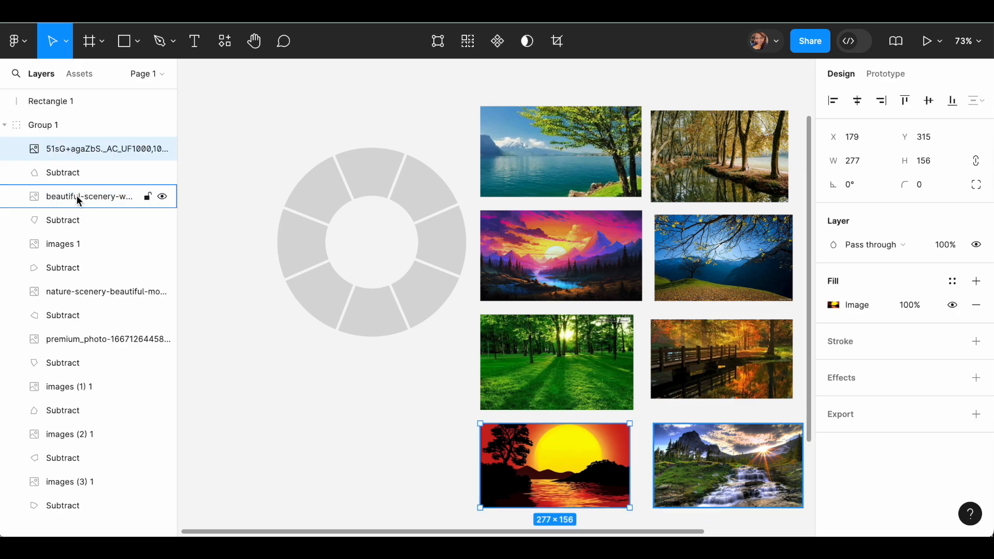
Place the red-and-yellow sunset image over the ring's upper-right segment and mask it with that segment
click(64, 175)
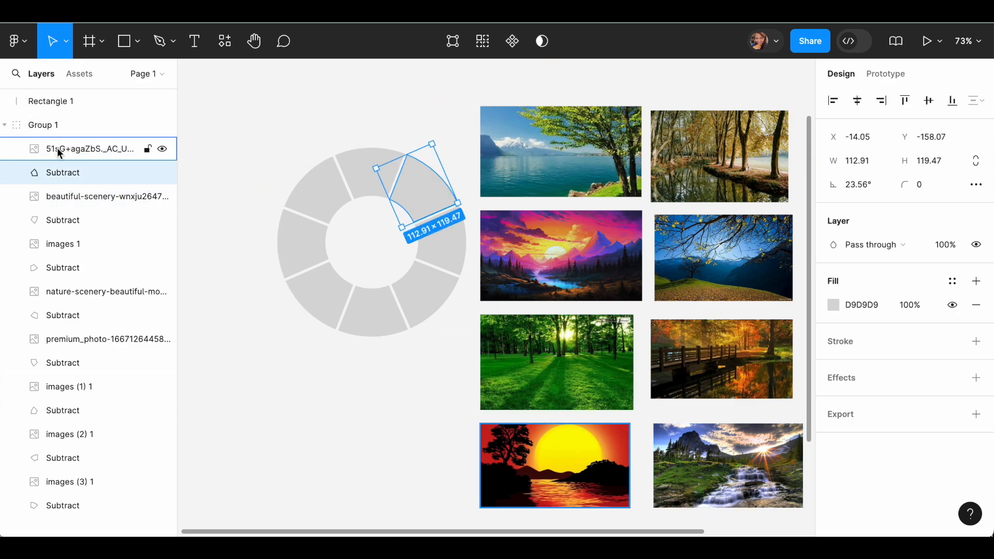
click(624, 473)
drag(579, 468, 456, 189)
shift+click(72, 173)
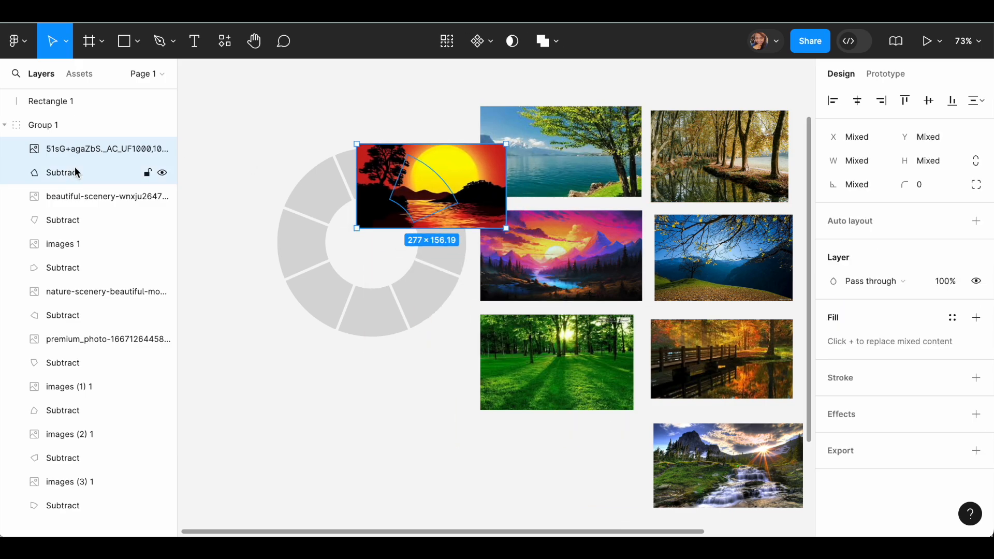
click(514, 43)
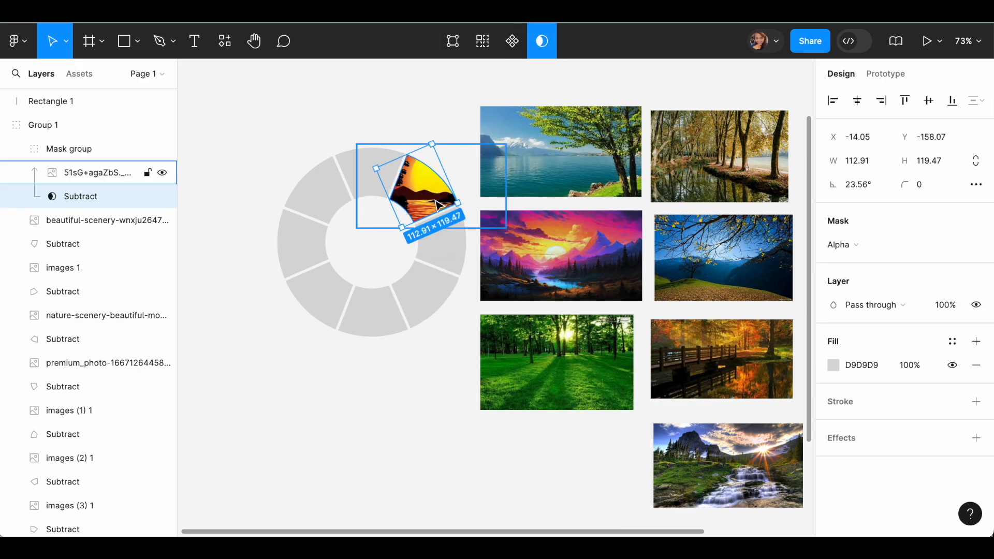
Place the mountain stream image over the right-hand segment below the sunset one and mask it to that shape
click(87, 224)
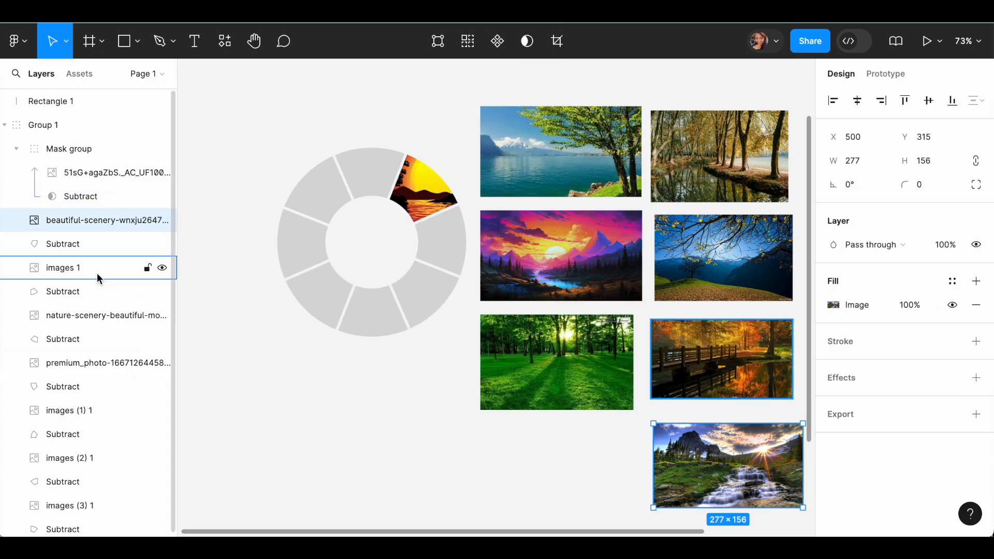
click(85, 250)
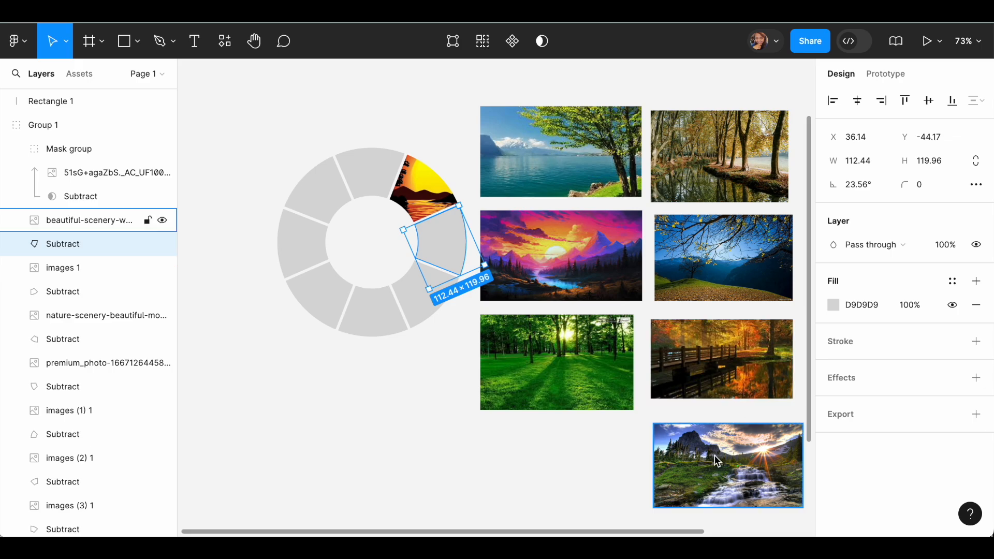
drag(745, 464, 473, 234)
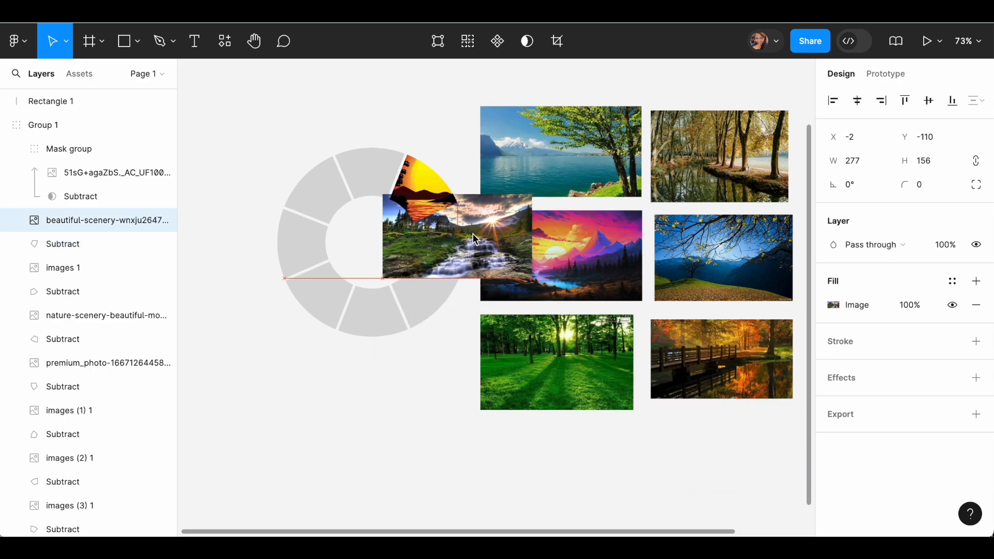
shift+click(96, 242)
click(514, 42)
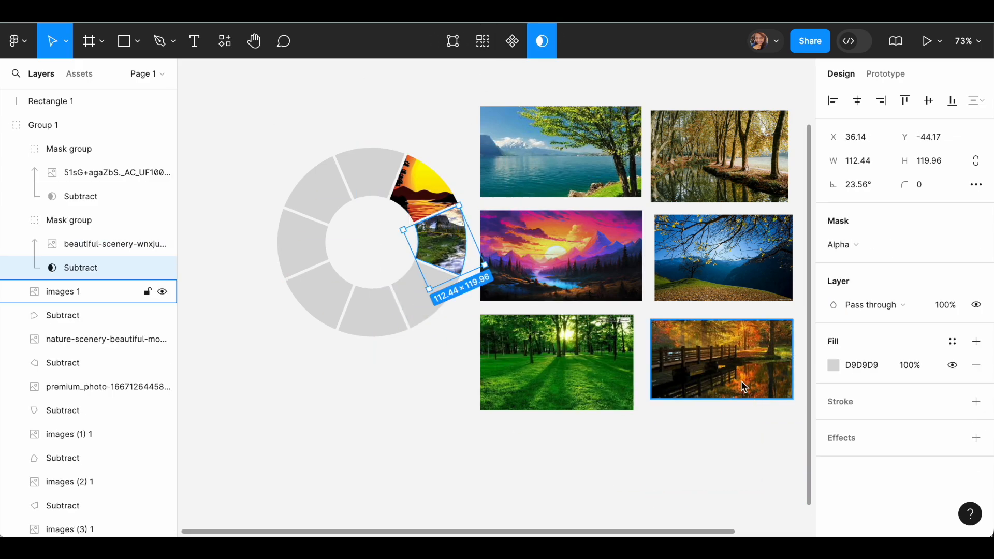
Cover the ring's lower-right segment with the autumn bridge image and mask the image with that segment
click(82, 296)
shift+click(80, 313)
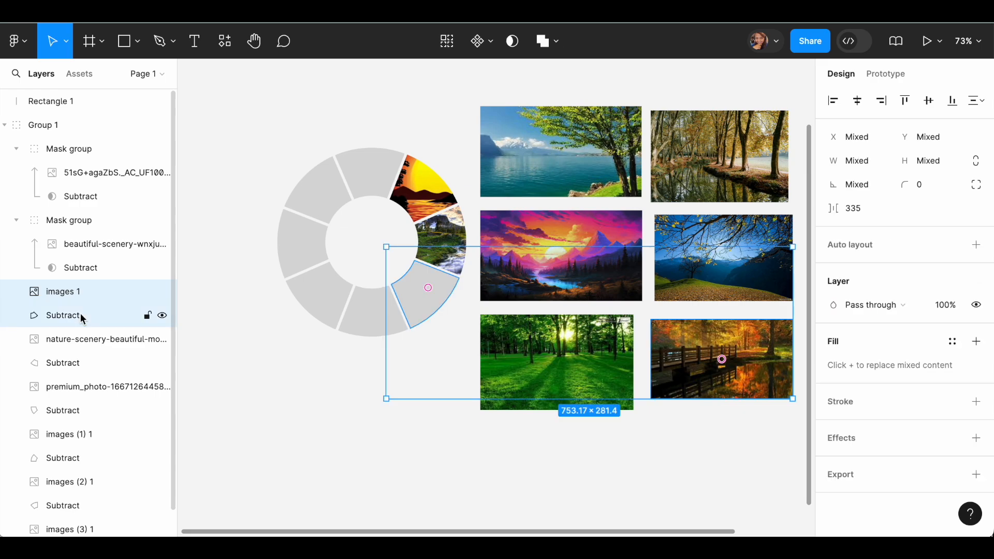
click(710, 390)
drag(710, 390, 399, 306)
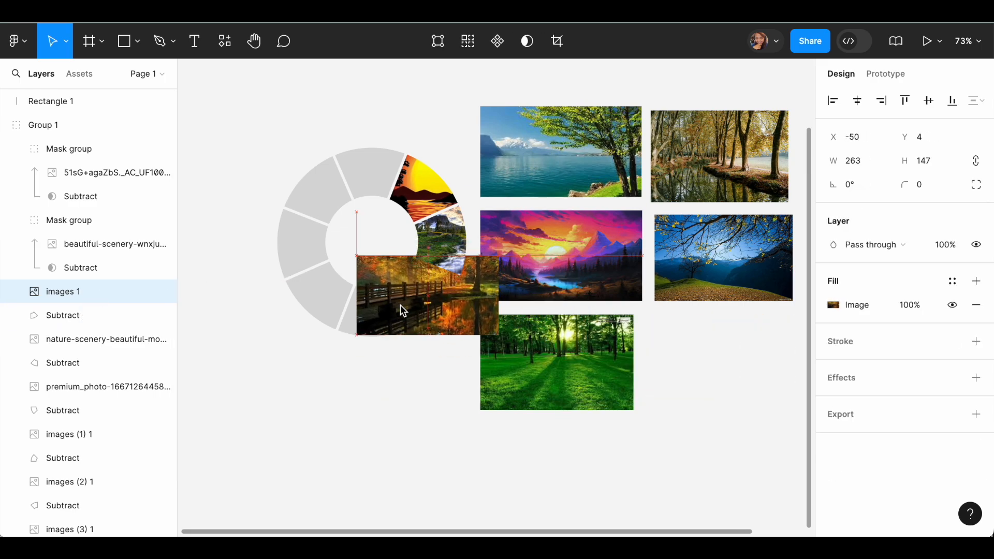
shift+click(83, 316)
click(514, 45)
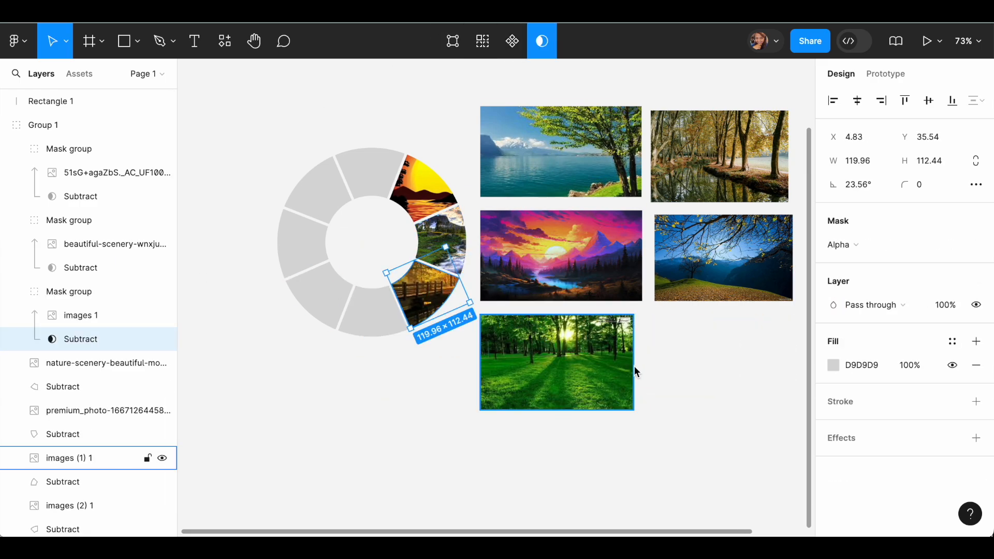
Cover the ring's bottom segment with the blue mountain image with overhanging branches and mask it to the segment
click(94, 369)
click(84, 387)
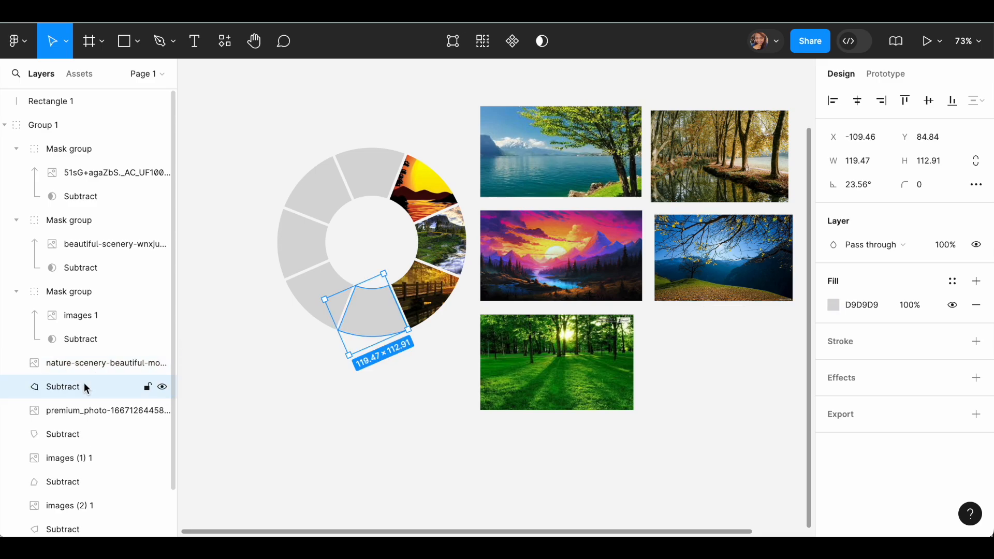
click(84, 365)
drag(754, 260, 414, 314)
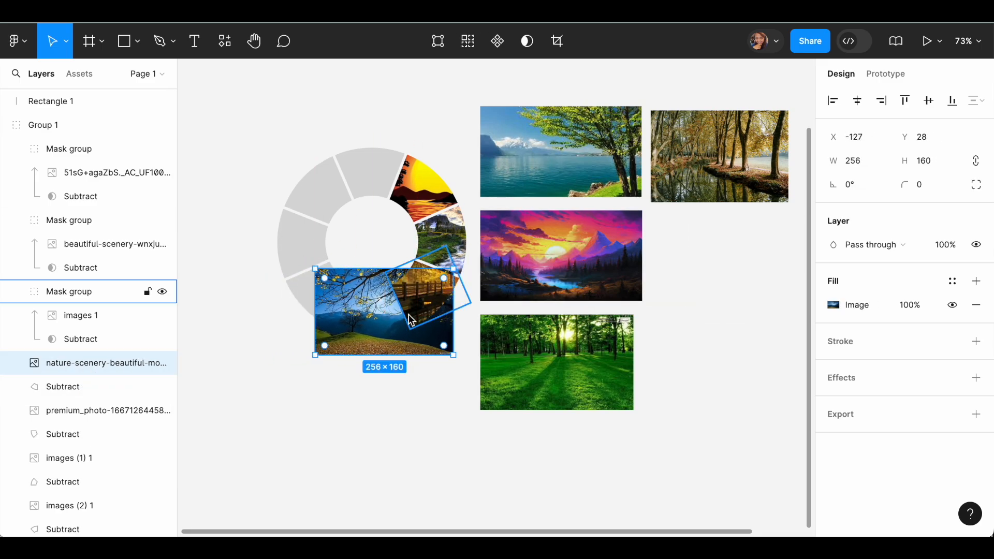
shift+click(86, 388)
click(513, 44)
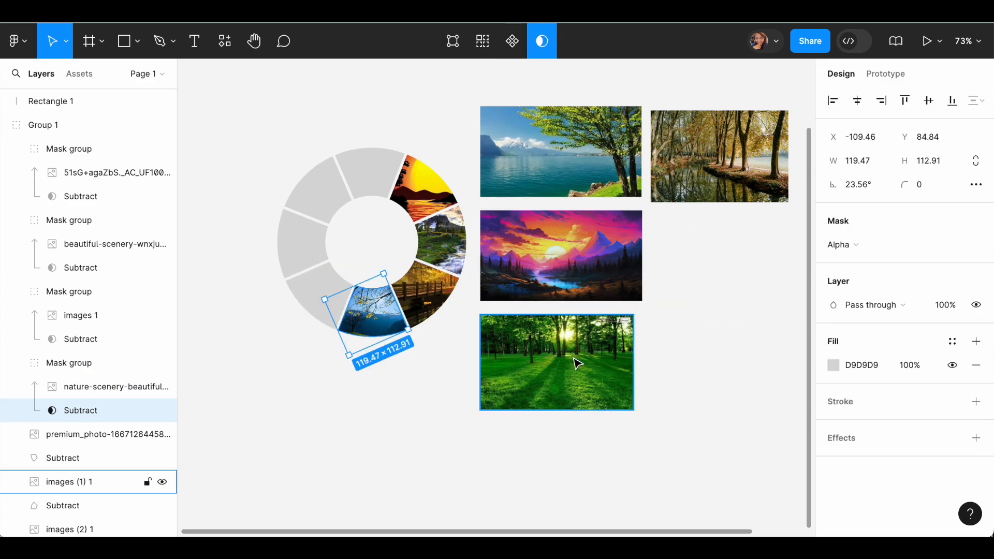
Place the autumn riverside trees image over the lower-left segment and mask it with that segment
scroll(93, 414, down, 3)
click(107, 354)
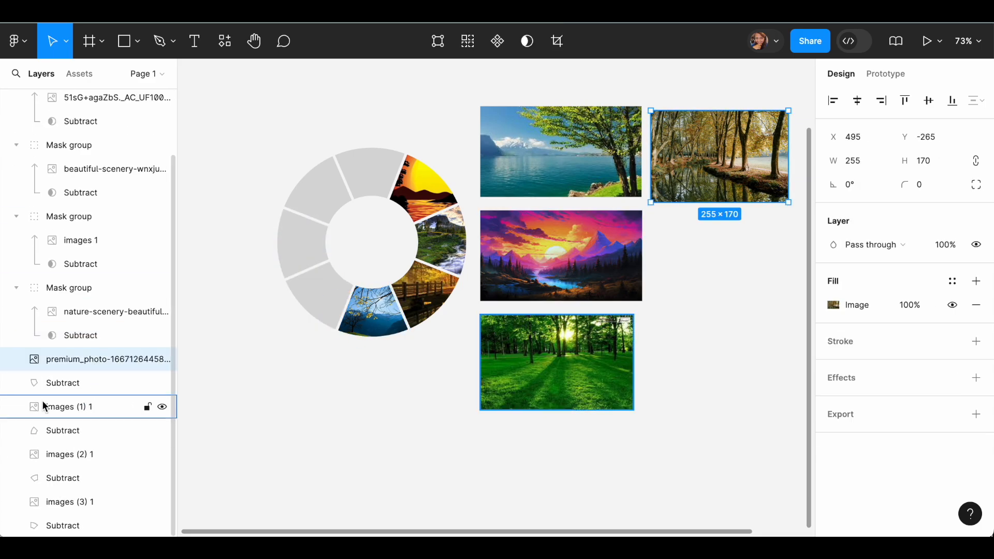
click(67, 390)
click(77, 361)
drag(757, 165, 364, 303)
shift+click(140, 382)
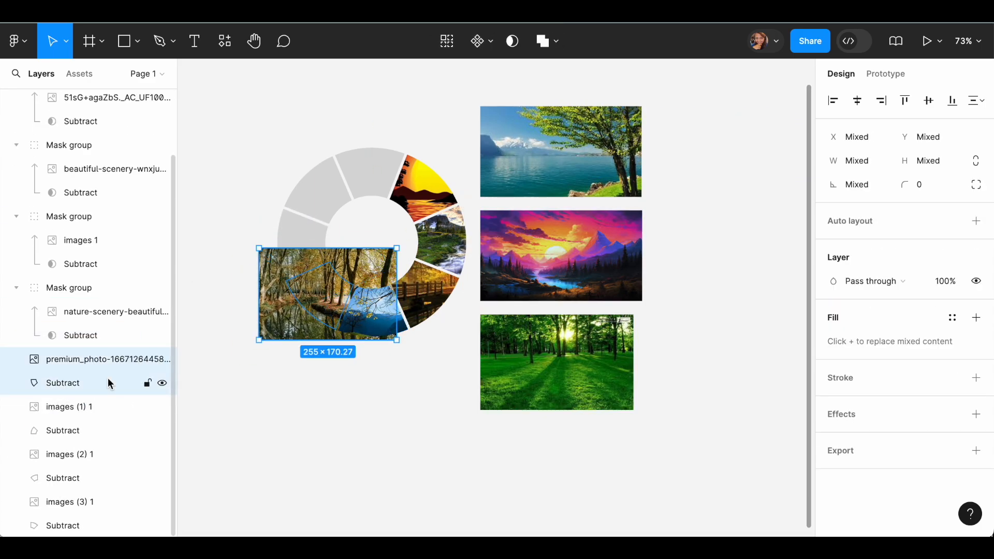
click(511, 41)
Place the green forest image over the ring's left segment and mask it with that segment
click(77, 432)
click(72, 454)
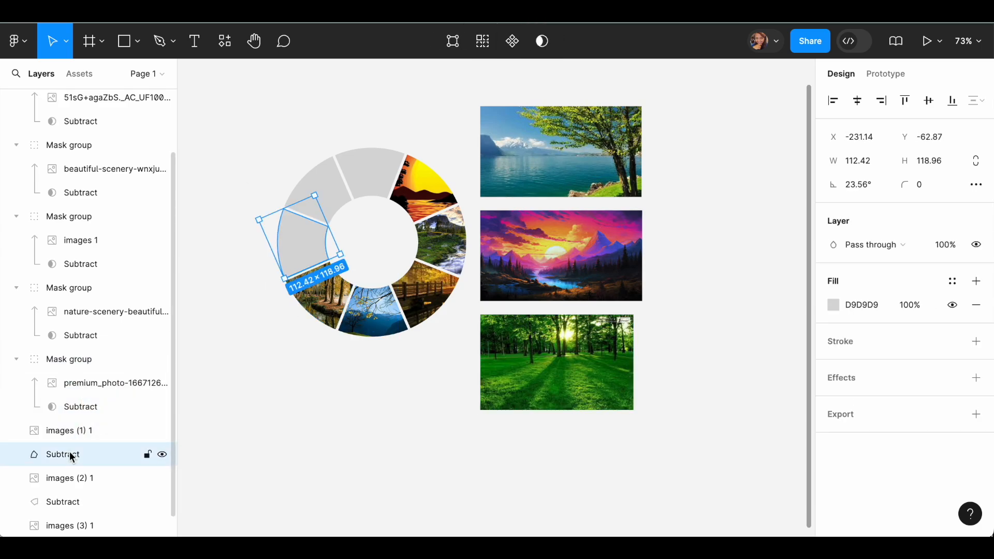
click(77, 435)
drag(585, 369, 336, 249)
shift+click(78, 455)
click(512, 42)
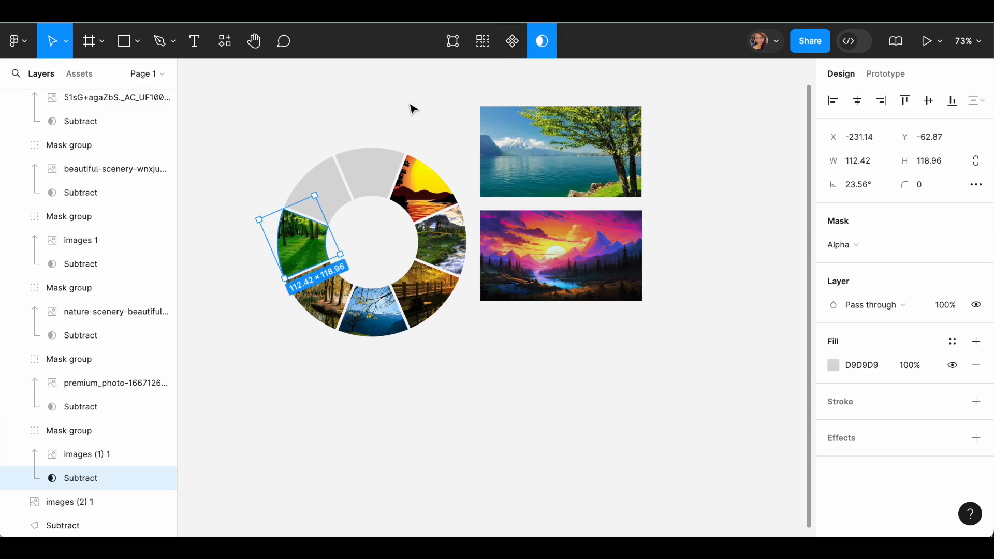
Place the purple-and-orange mountain sunset image over the upper-left segment and mask it with that segment
click(581, 239)
click(330, 206)
click(582, 247)
drag(601, 255, 357, 193)
scroll(67, 466, down, 2)
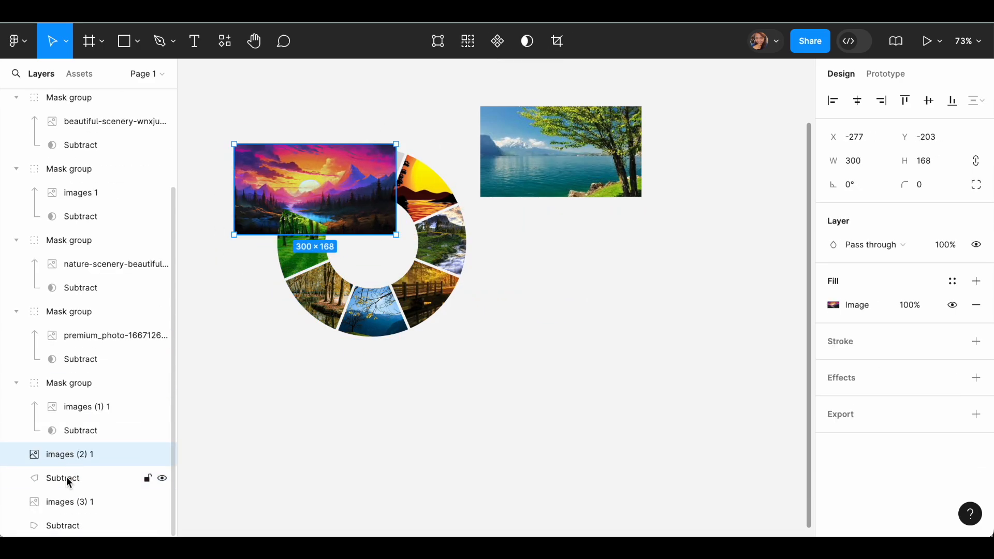
shift+click(67, 477)
click(515, 44)
Place the remaining lake image over the ring's top segment and mask it with that segment
click(591, 171)
drag(591, 171, 409, 194)
scroll(73, 468, down, 1)
shift+click(69, 528)
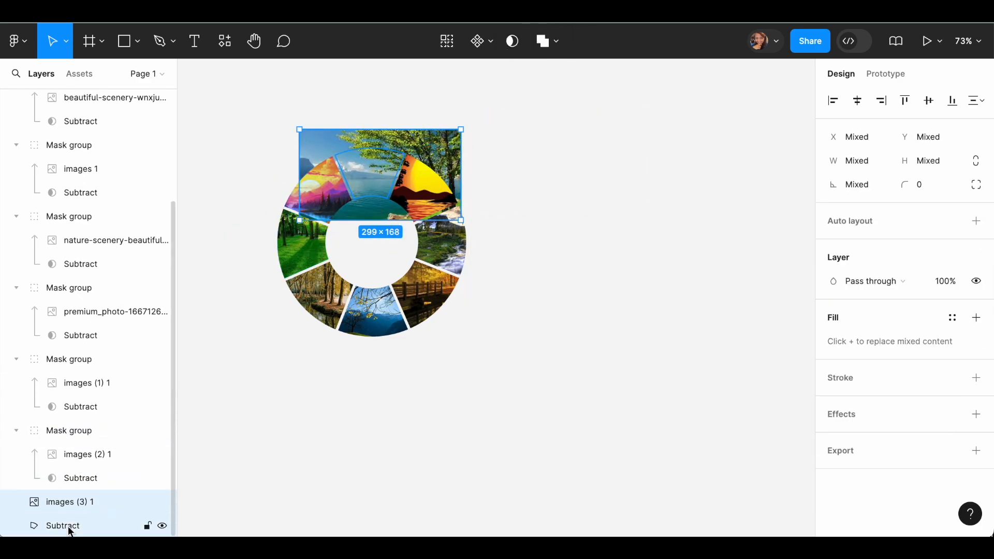
click(516, 44)
Try rotating the whole ring group to about 157.24°, and undo the rotation
scroll(335, 170, up, 3)
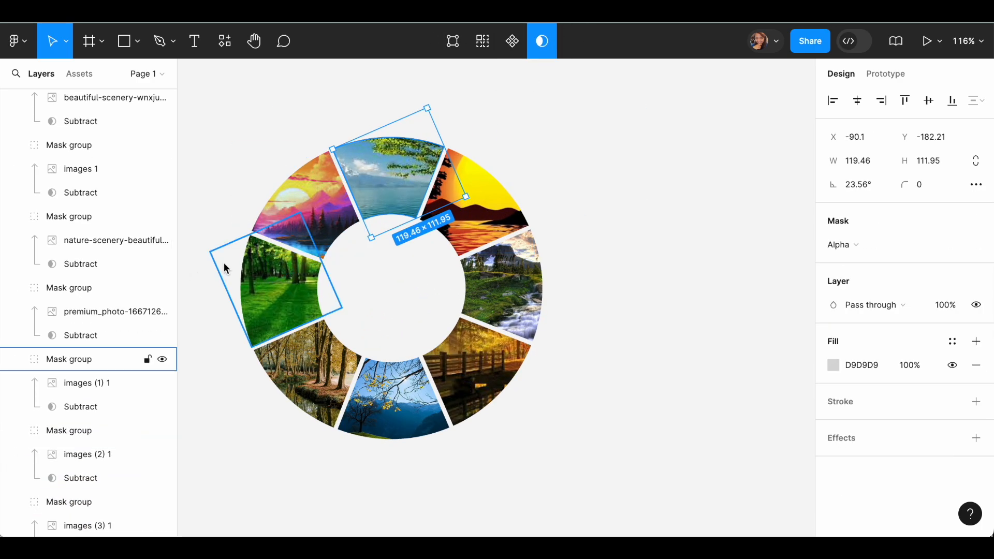
scroll(227, 267, up, 5)
scroll(228, 267, down, 2)
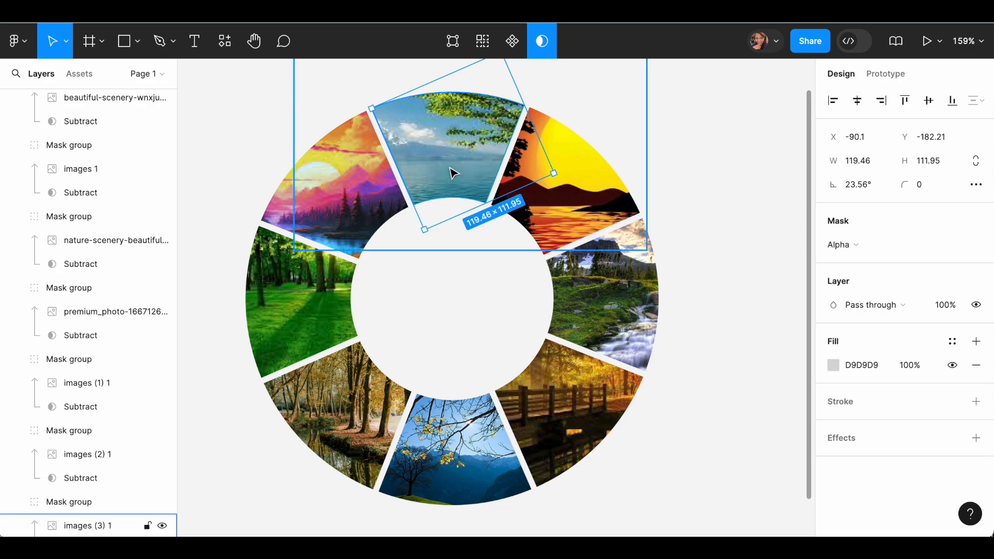
scroll(458, 187, down, 3)
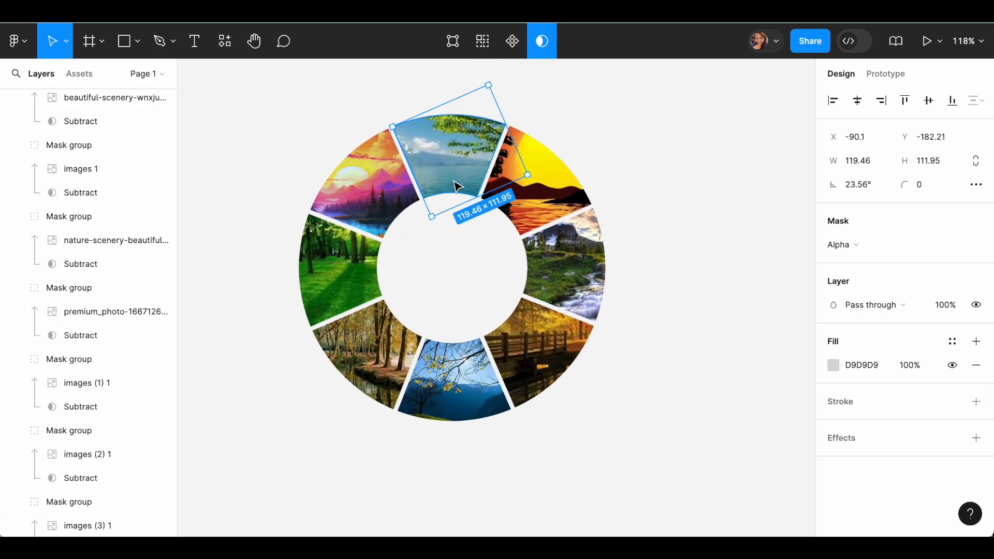
click(622, 106)
click(465, 157)
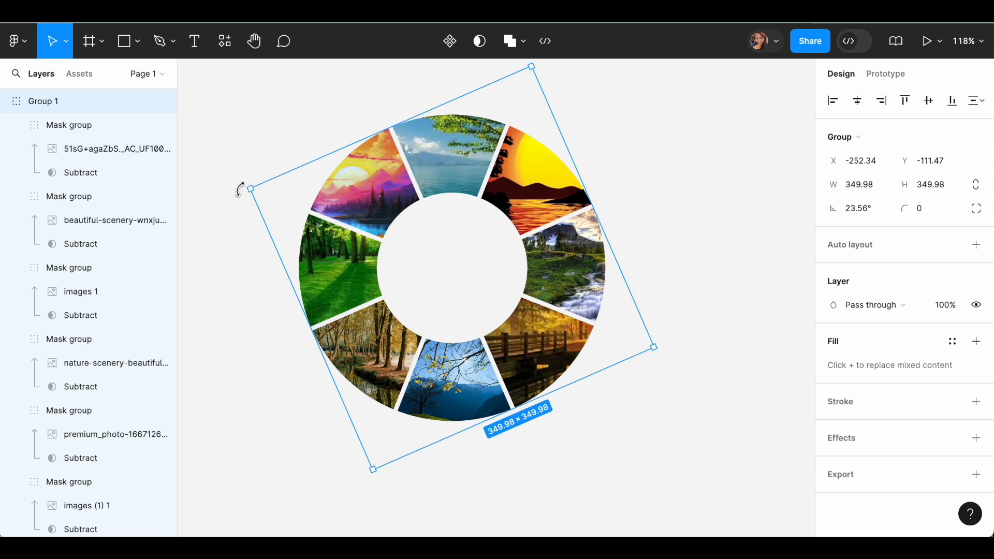
drag(239, 189, 294, 288)
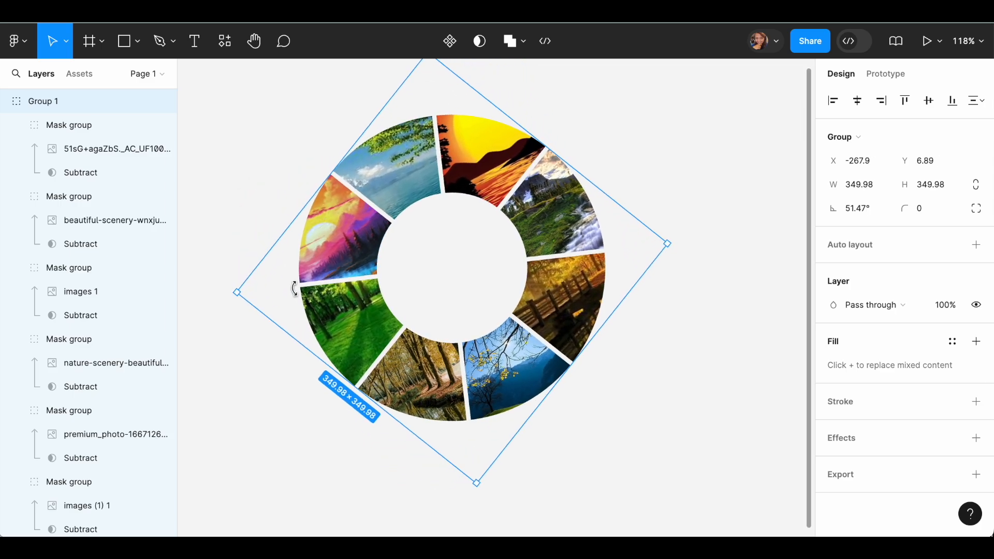
drag(294, 288, 500, 382)
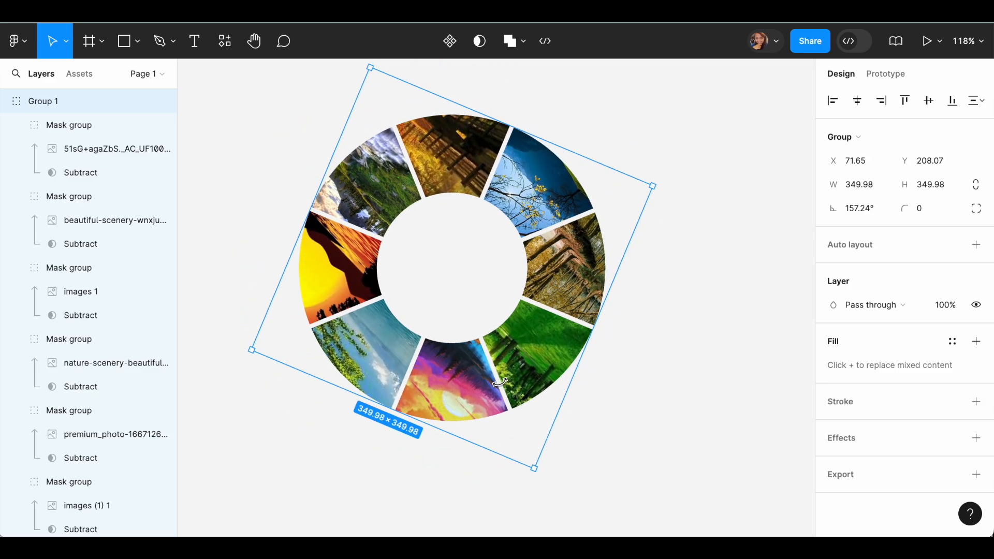
key(ctrl+z)
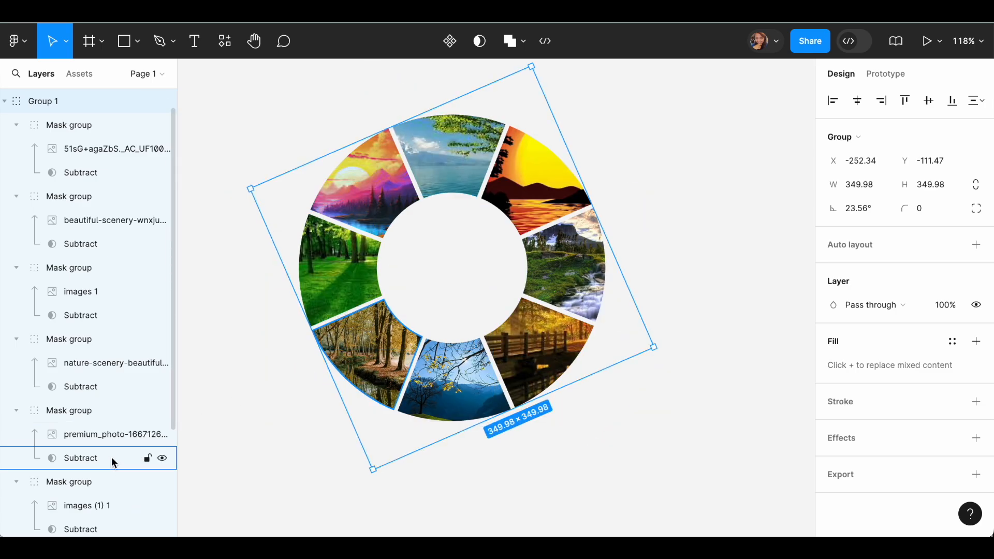
Rotate the sunset image inside its mask to about -46.77° and scale it down to about 219.4 × 123.56
click(92, 147)
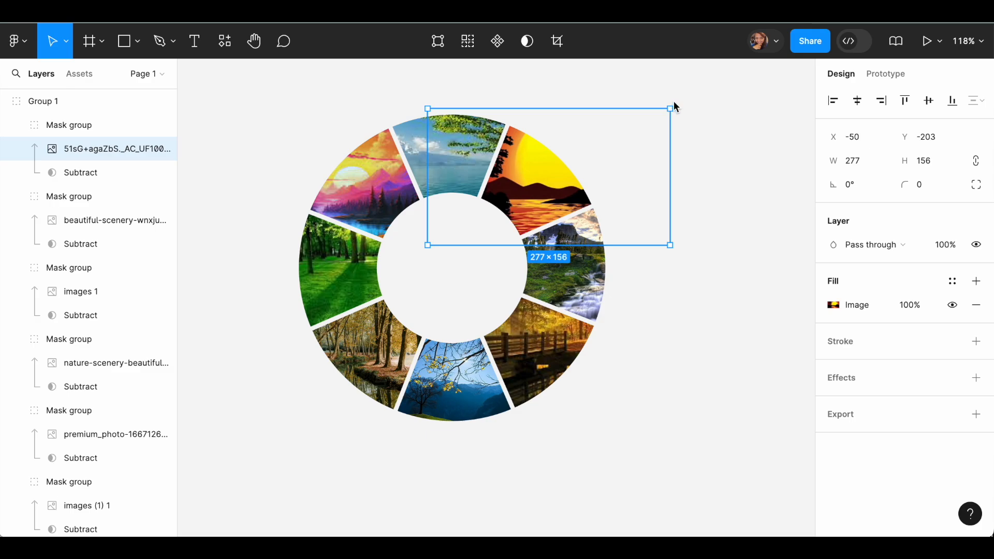
drag(425, 99, 527, 67)
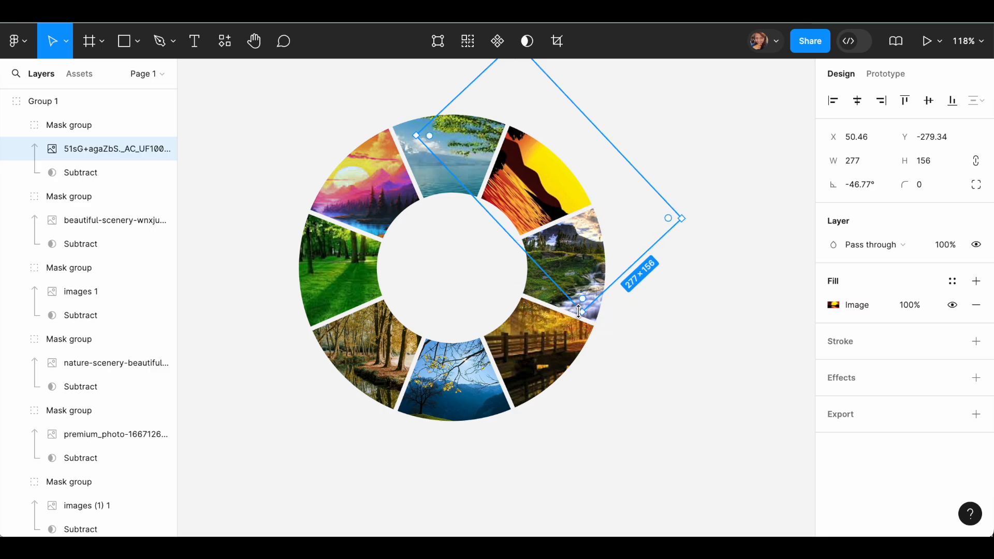
drag(581, 311, 564, 251)
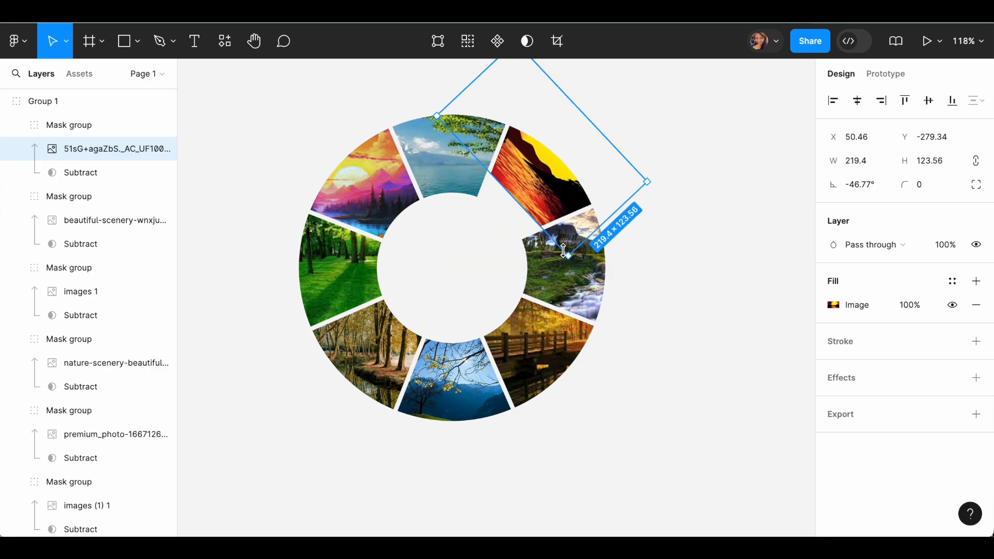
Reposition the sunset image inside its segment and scale it down to about 176.92 × 99.64
drag(544, 181, 529, 218)
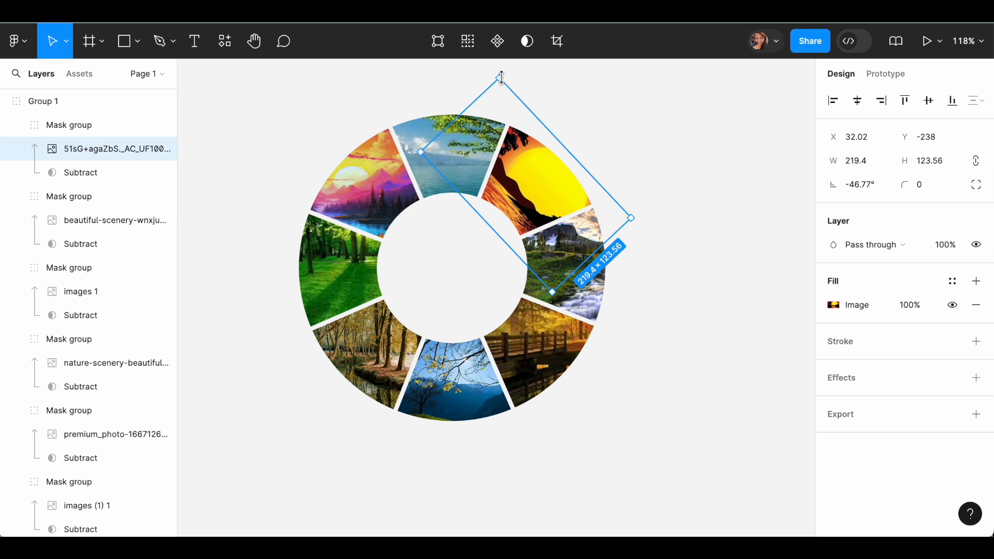
drag(502, 77, 503, 98)
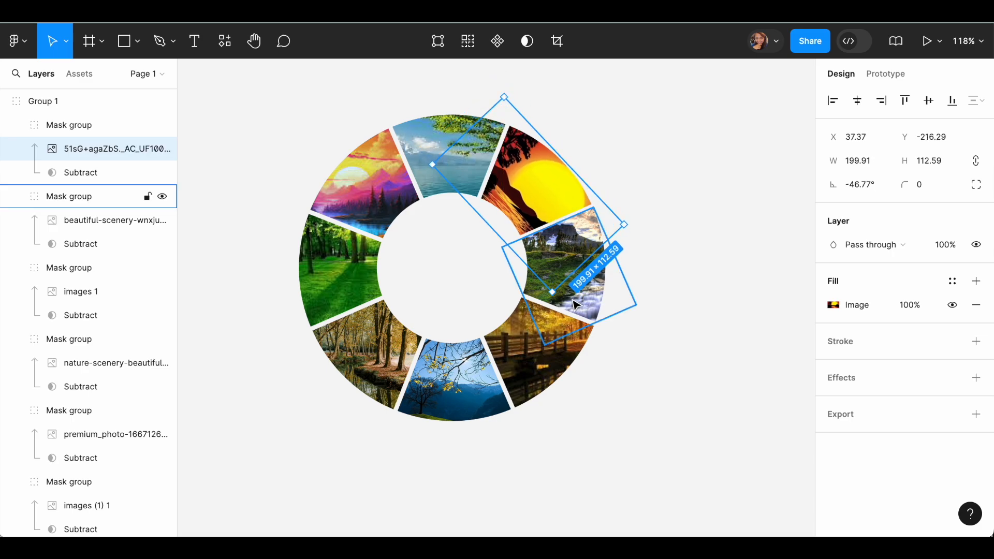
drag(552, 291, 550, 267)
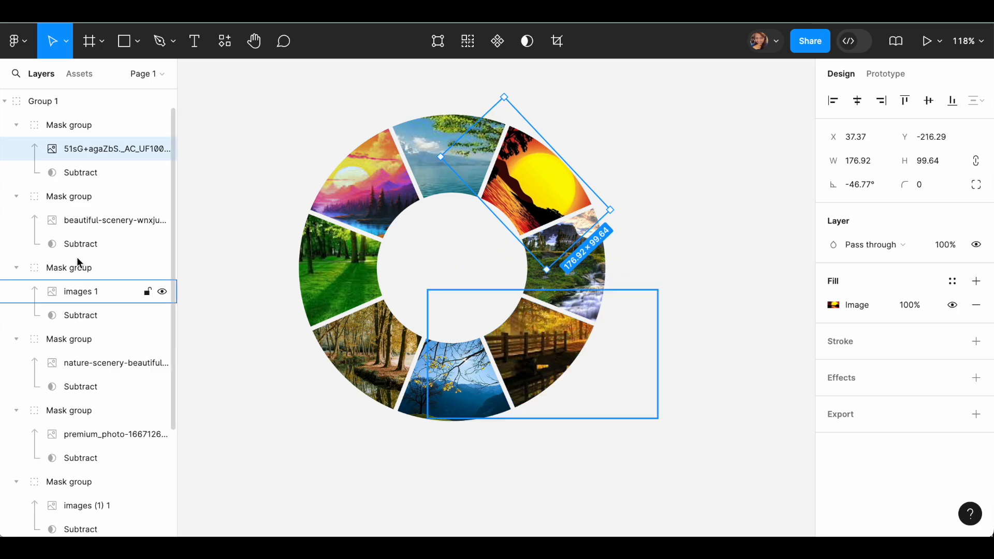
Rotate the waterfall image in the ring's right segment to about -86.86°, scale it to about 173.24 × 97.57, and reposition it within the mask
click(82, 220)
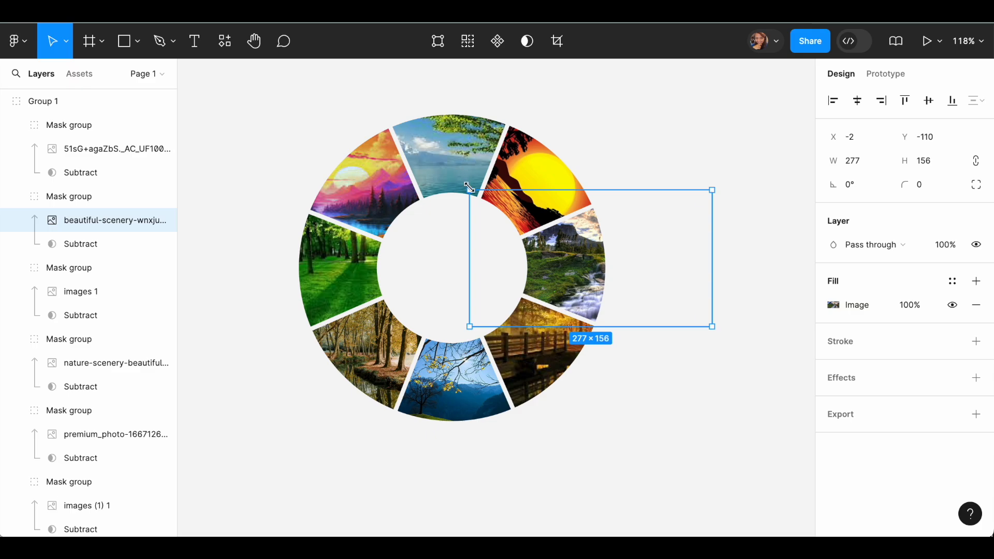
drag(467, 183, 637, 158)
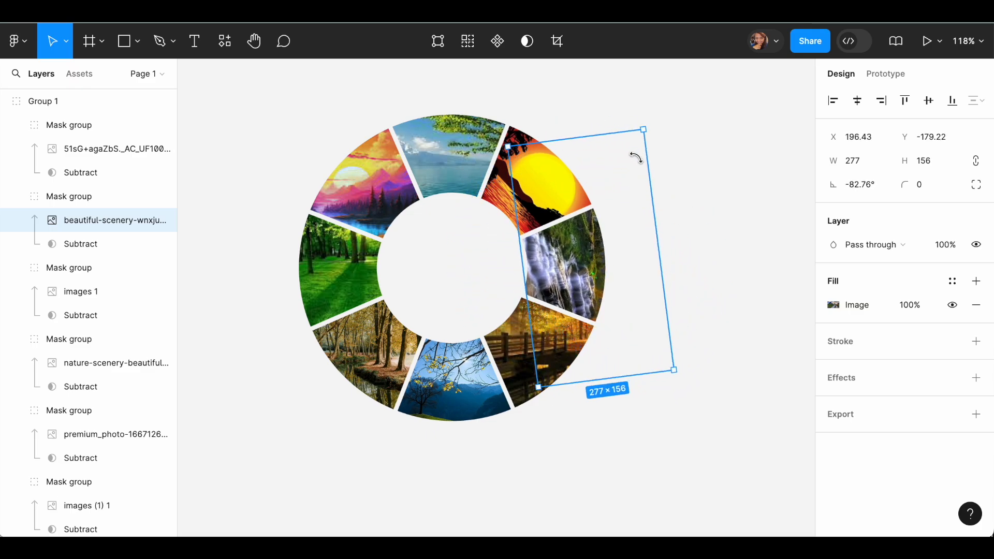
drag(642, 144, 611, 197)
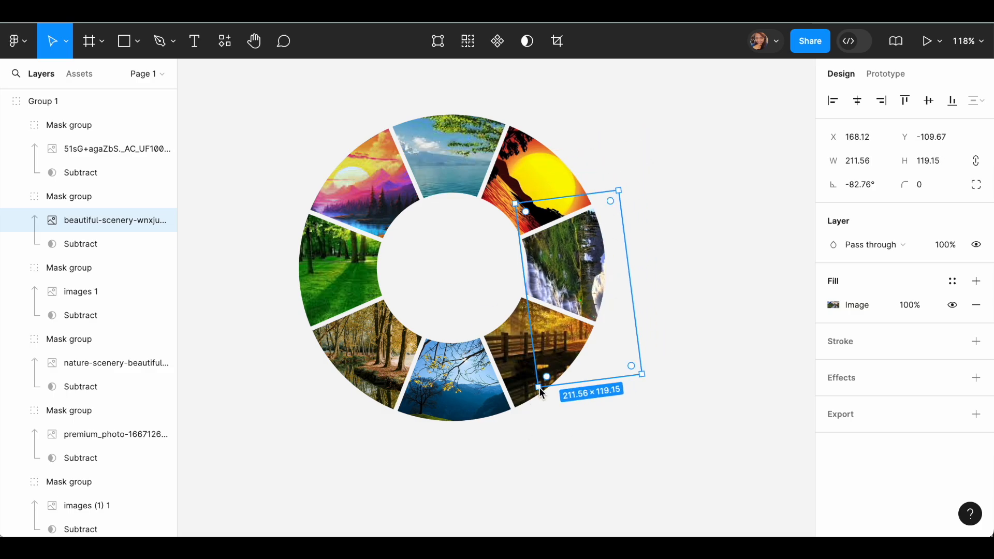
drag(644, 376, 612, 352)
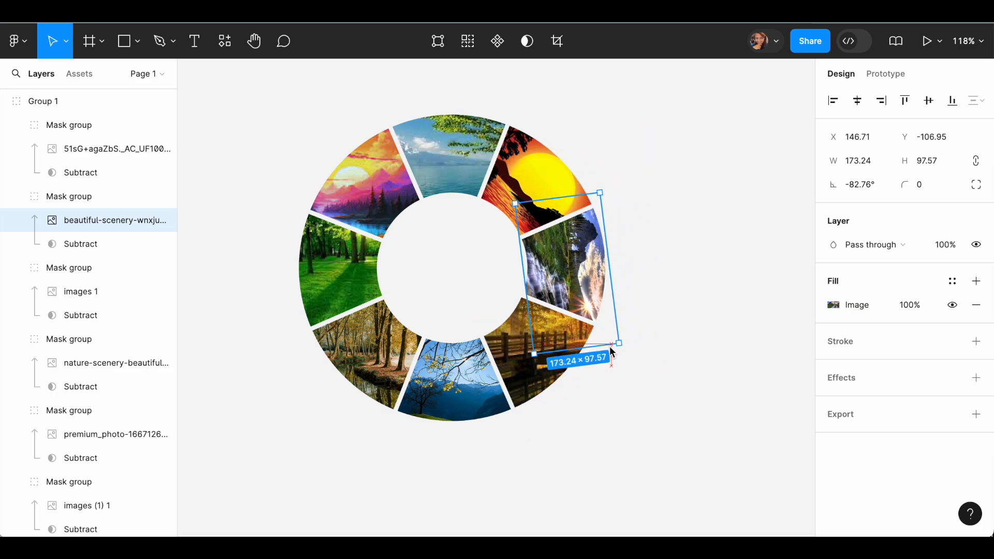
drag(605, 184, 602, 192)
drag(590, 268, 592, 259)
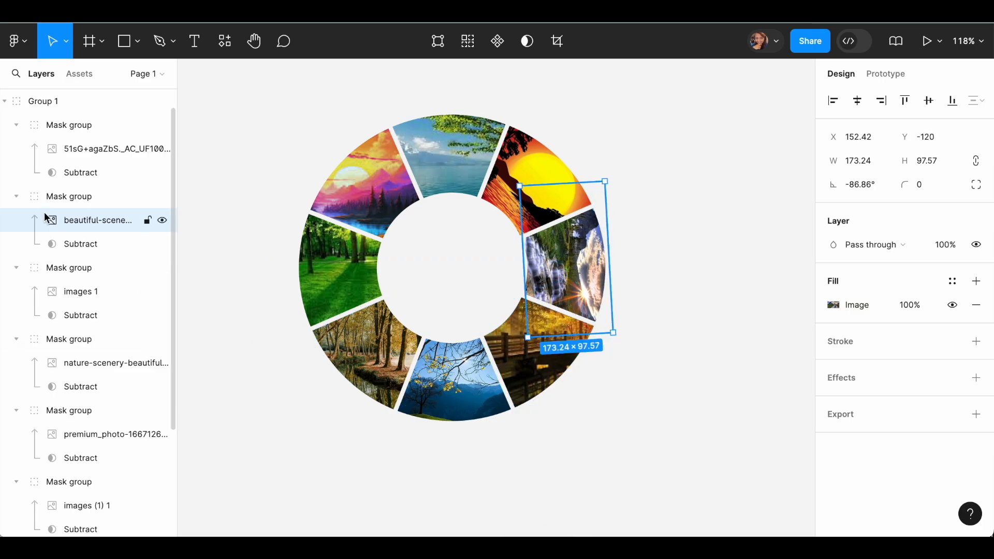
Rotate the wooden bridge image in the lower-right segment to about -138.73°, scale it to about 175.71 × 98.21, and reposition it
click(80, 292)
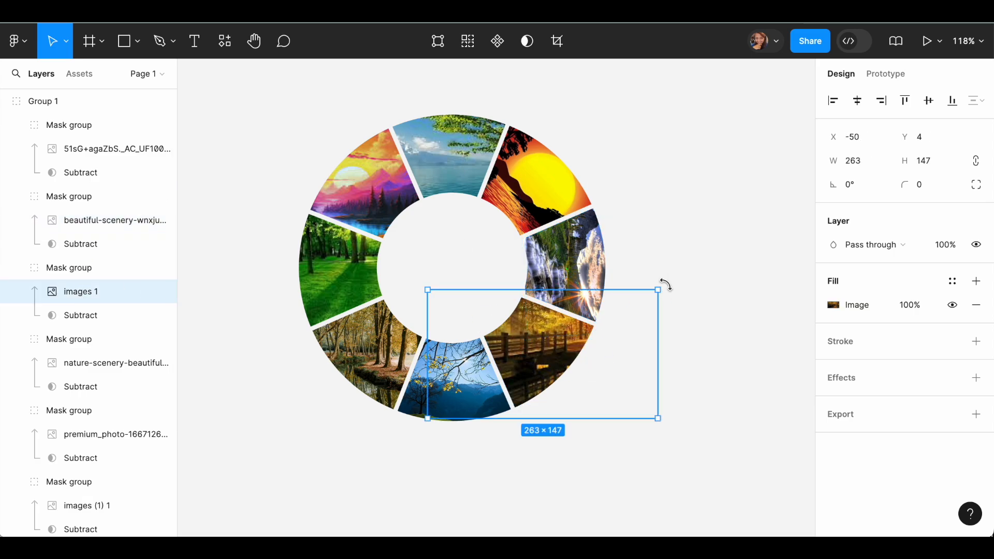
drag(423, 286, 599, 331)
drag(477, 457, 481, 449)
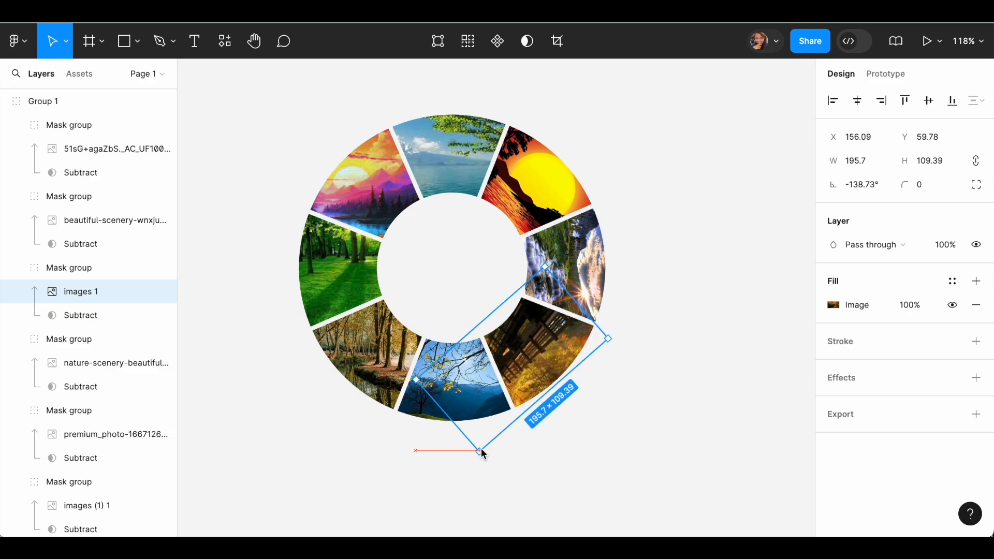
drag(415, 379, 440, 384)
drag(543, 365, 552, 350)
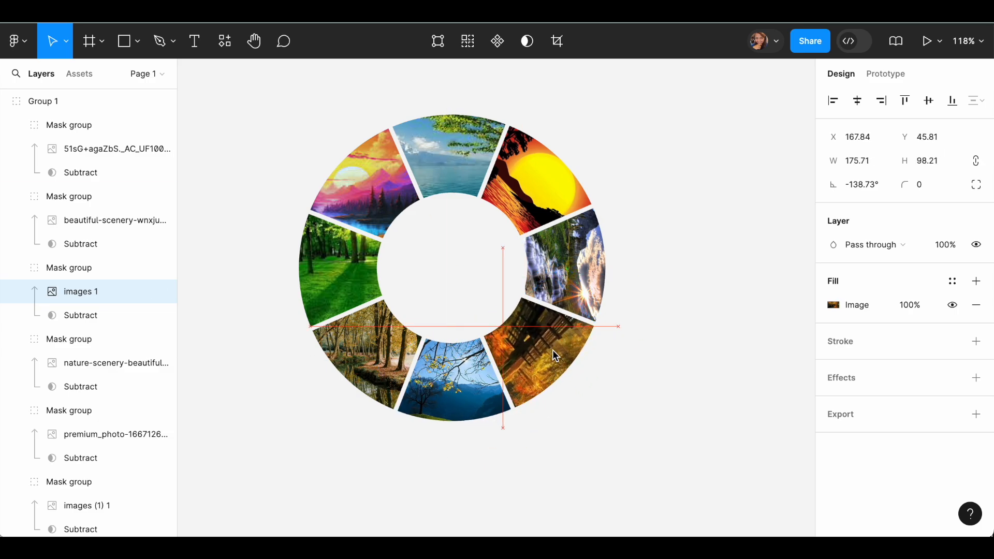
Scale the blue mountain scenery image in the ring's bottom segment down to about 177 × 111, keeping it upright
click(100, 364)
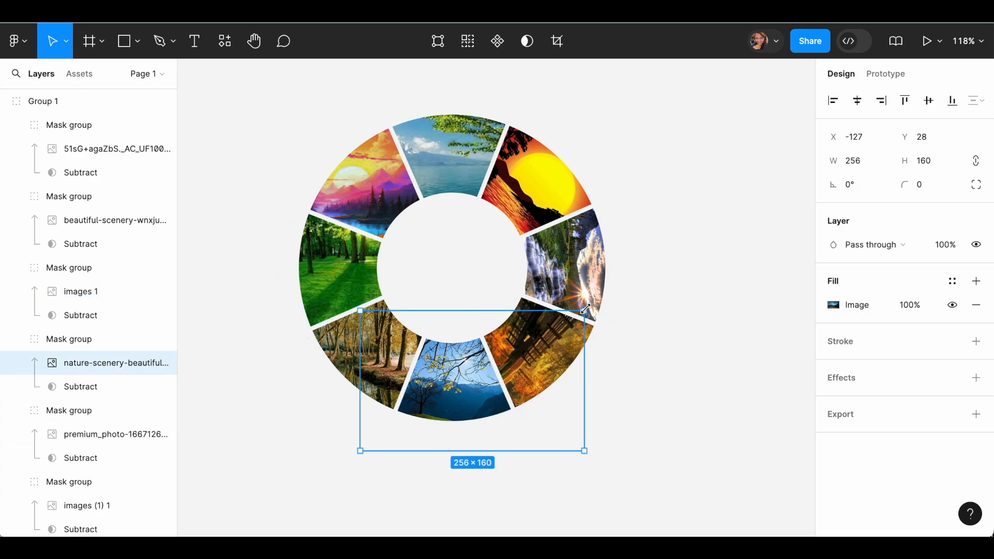
drag(585, 310, 548, 334)
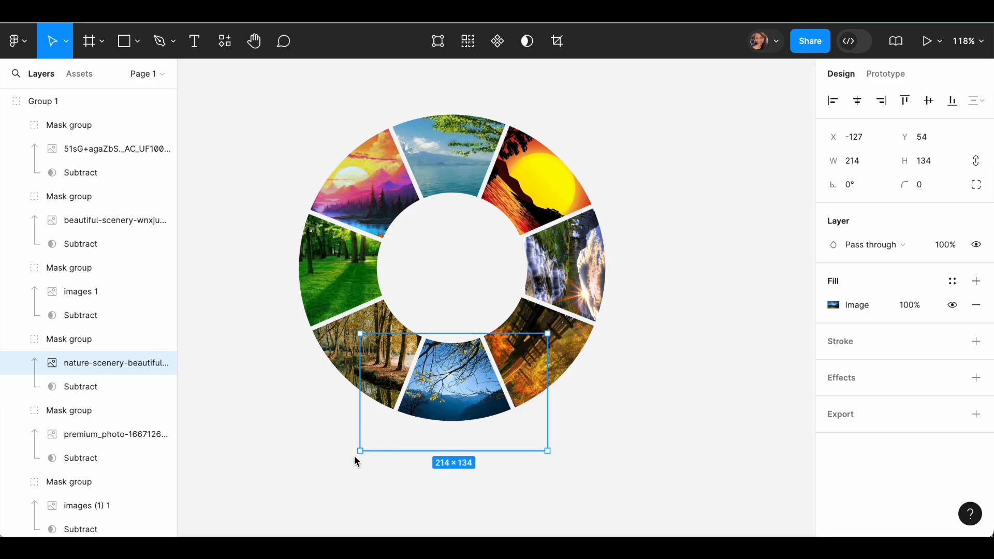
drag(360, 452, 391, 430)
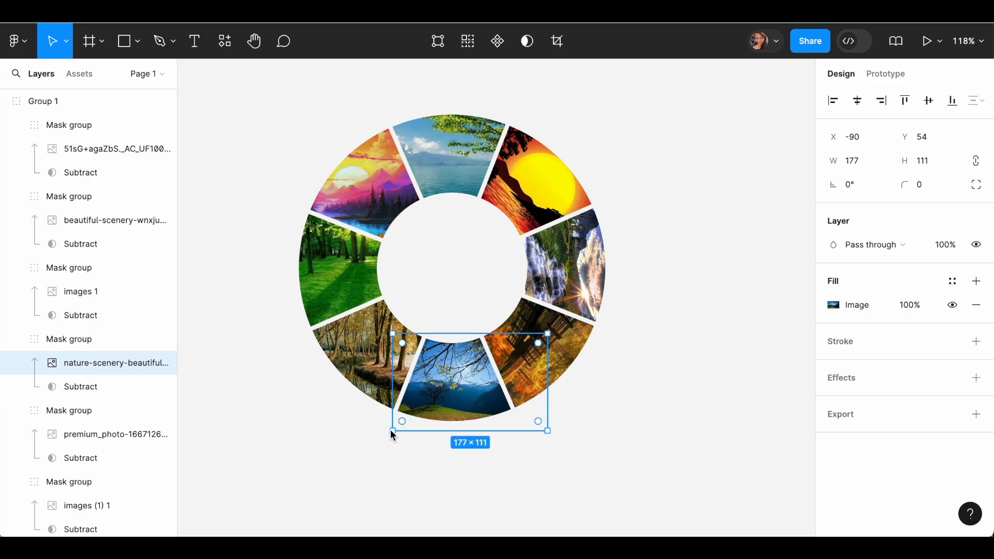
Rotate the autumn trees image in the lower-left segment to about 137.02°, scale it to about 158.82 × 105.88, and reposition it
click(86, 435)
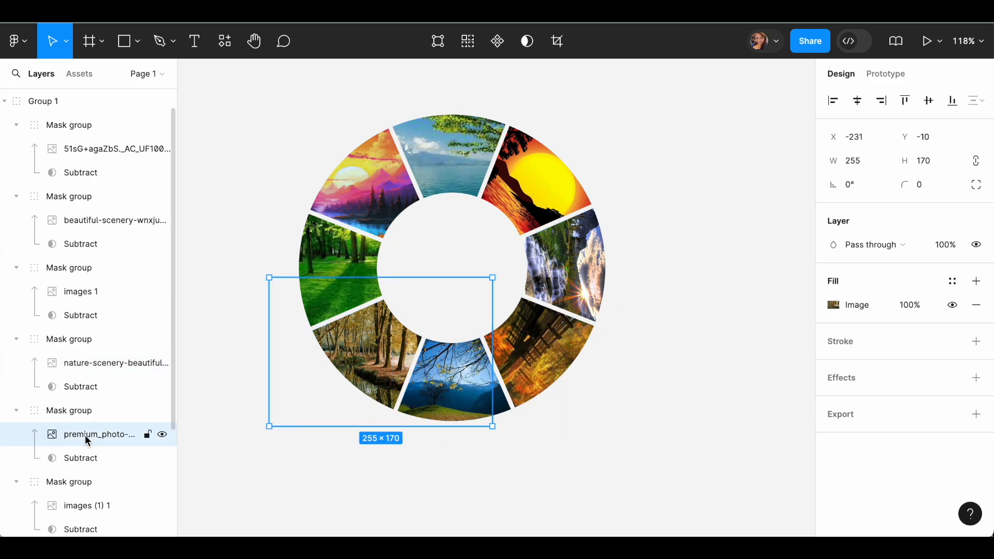
drag(507, 277, 486, 369)
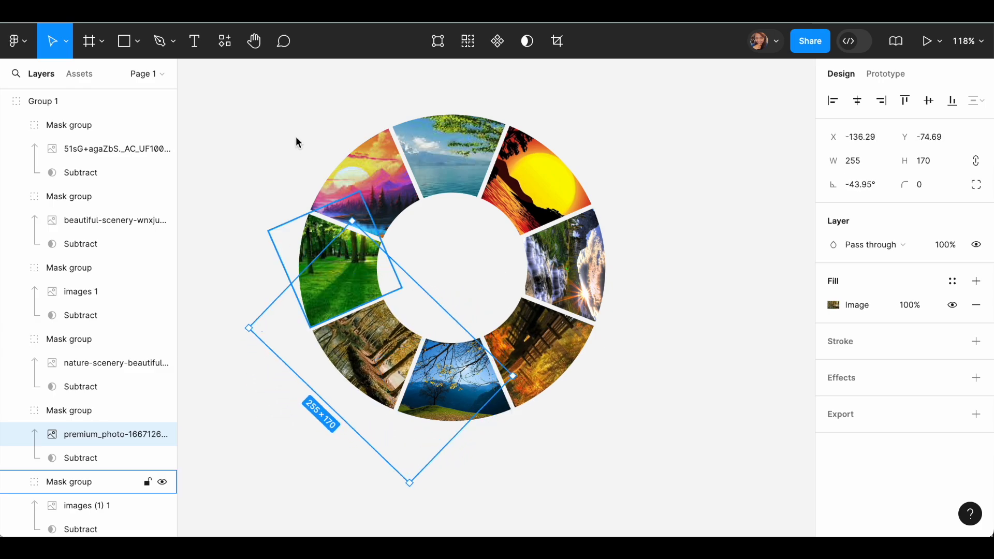
drag(353, 221, 368, 273)
drag(412, 491, 397, 435)
drag(292, 338, 480, 360)
drag(482, 361, 475, 373)
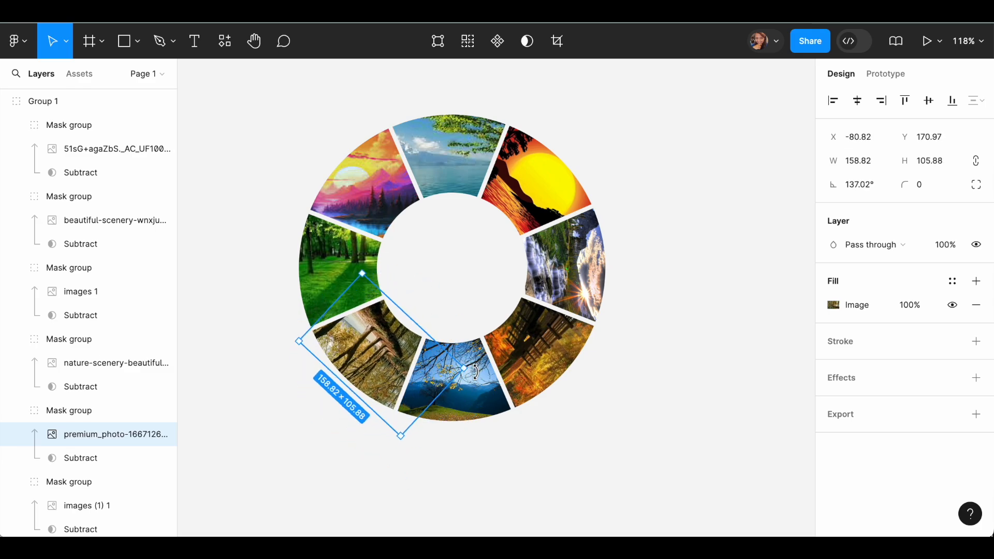
drag(366, 351, 361, 355)
Rotate the green forest image in the ring's left segment to about 96.54° and scale it to about 190.53 × 118.69
scroll(101, 470, down, 3)
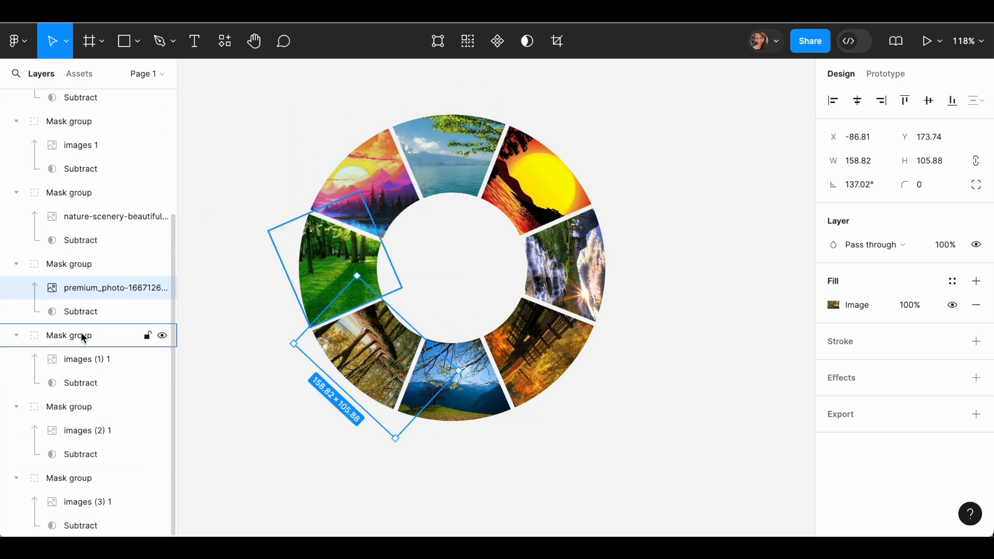
click(84, 357)
drag(476, 192, 290, 208)
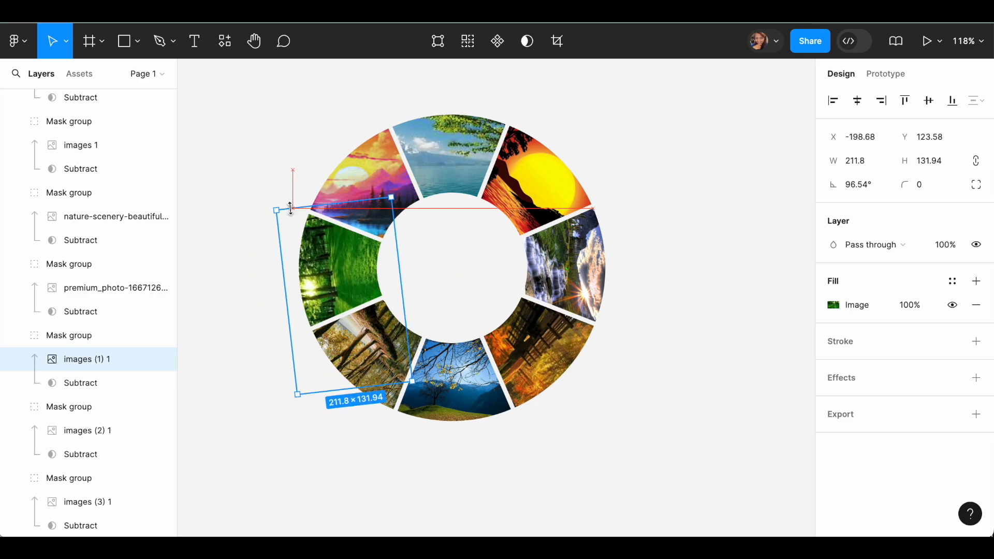
drag(300, 399, 307, 365)
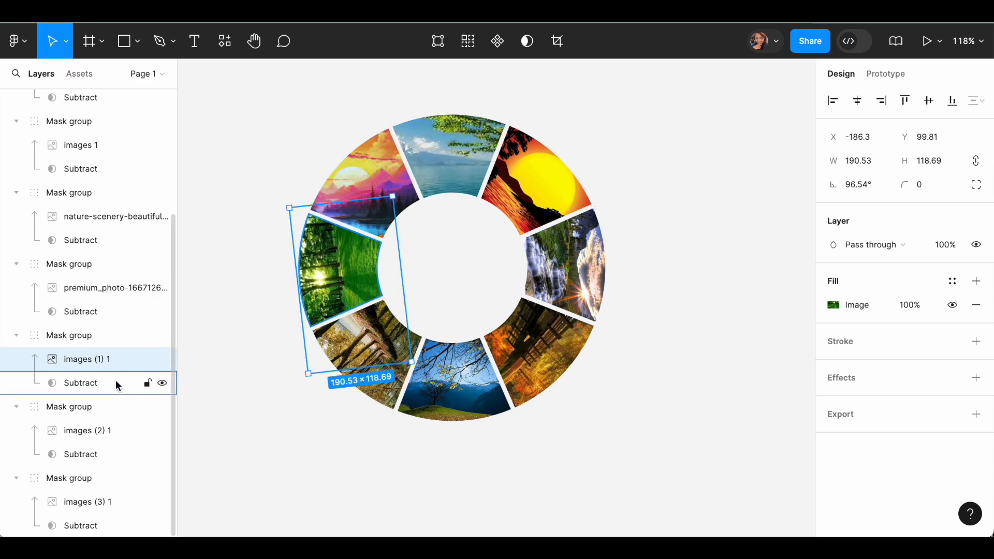
Rotate the purple mountain sunset image in the upper-left segment to about 52.88° and scale it down to fit the segment
click(79, 430)
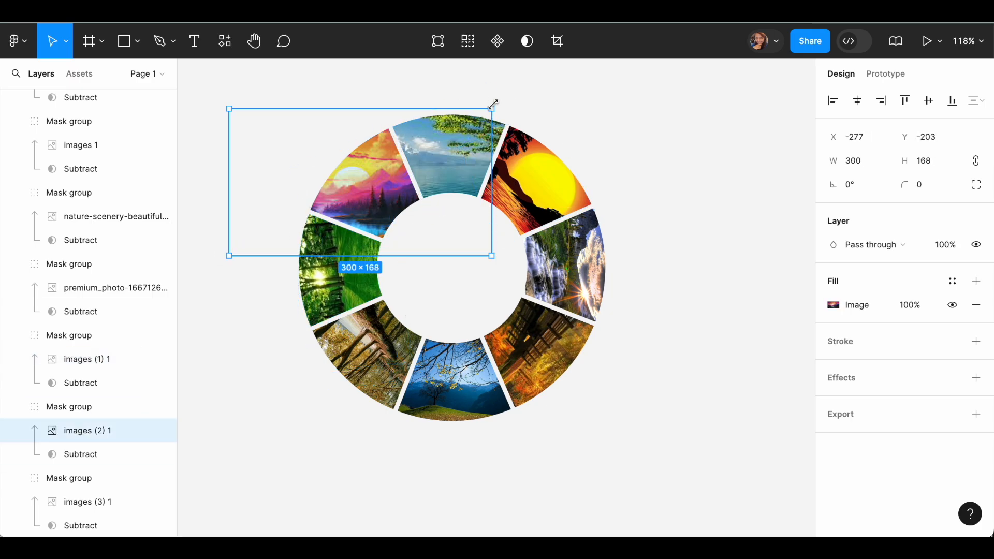
drag(492, 106, 456, 129)
drag(226, 118, 290, 211)
drag(220, 244, 284, 219)
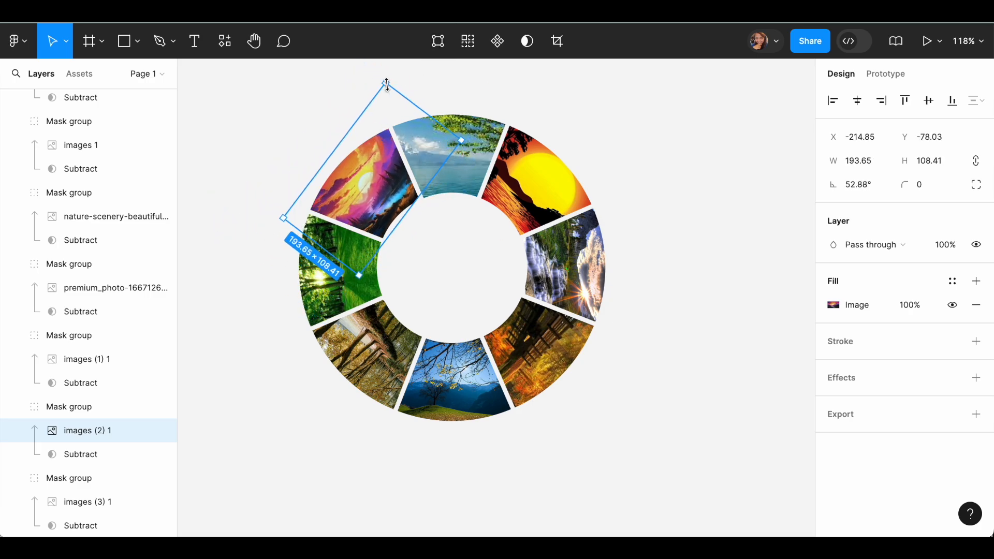
drag(386, 82, 386, 101)
Scale the lake image in the ring's top segment down to about 198 × 111 and reposition it within the mask
click(82, 504)
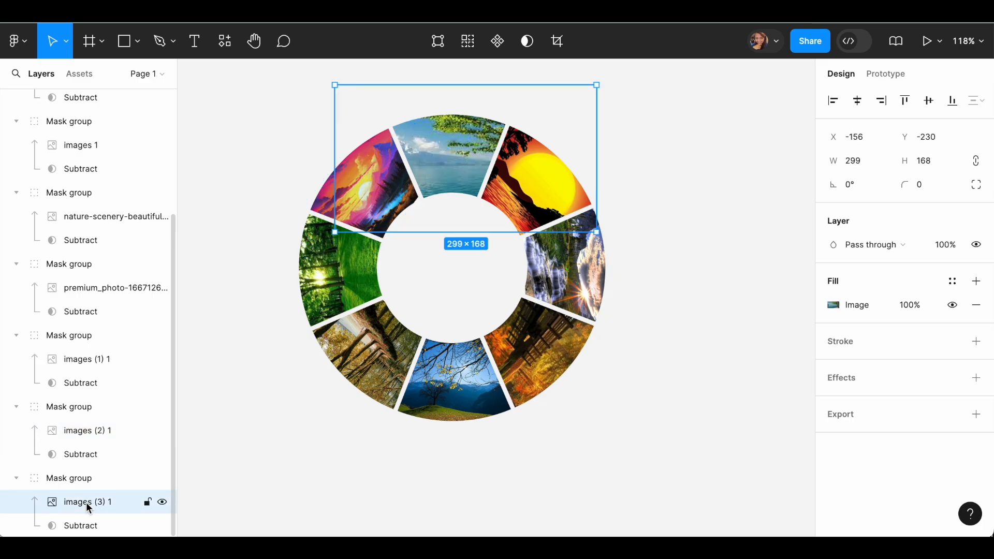
drag(570, 105, 538, 119)
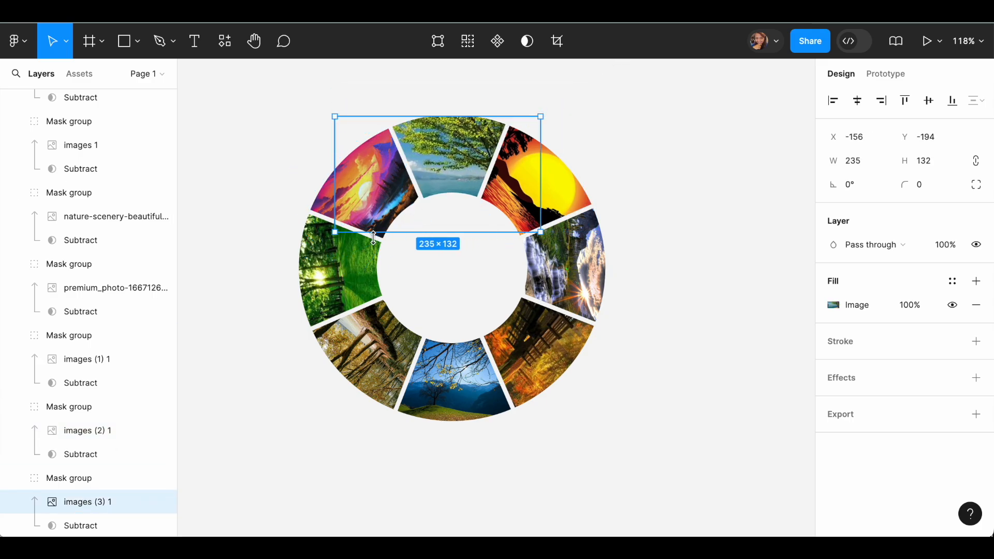
drag(338, 233, 367, 214)
mouse_move(456, 168)
mouse_down()
mouse_move(455, 140)
mouse_move(451, 160)
mouse_up()
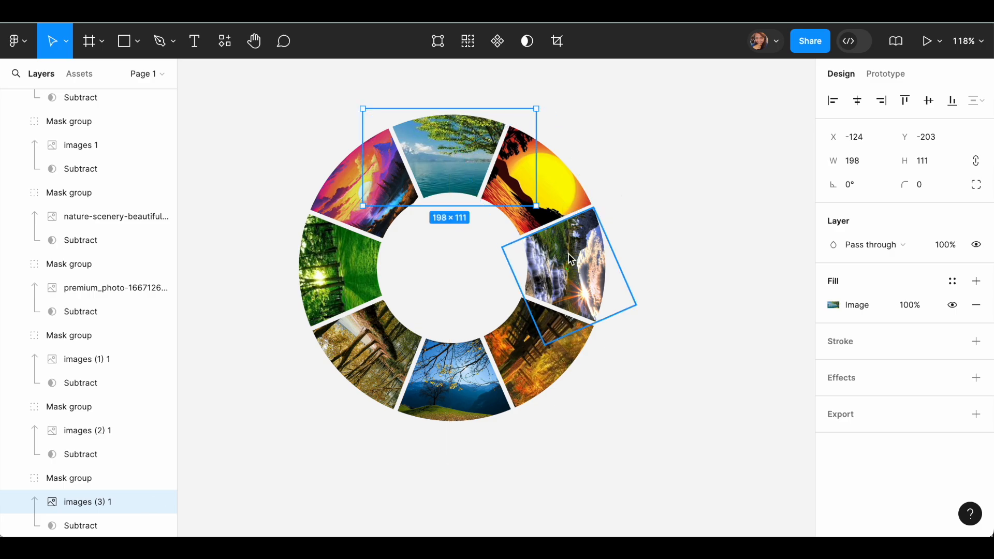
Make the green fill of the vertical guide rectangle visible again
click(688, 217)
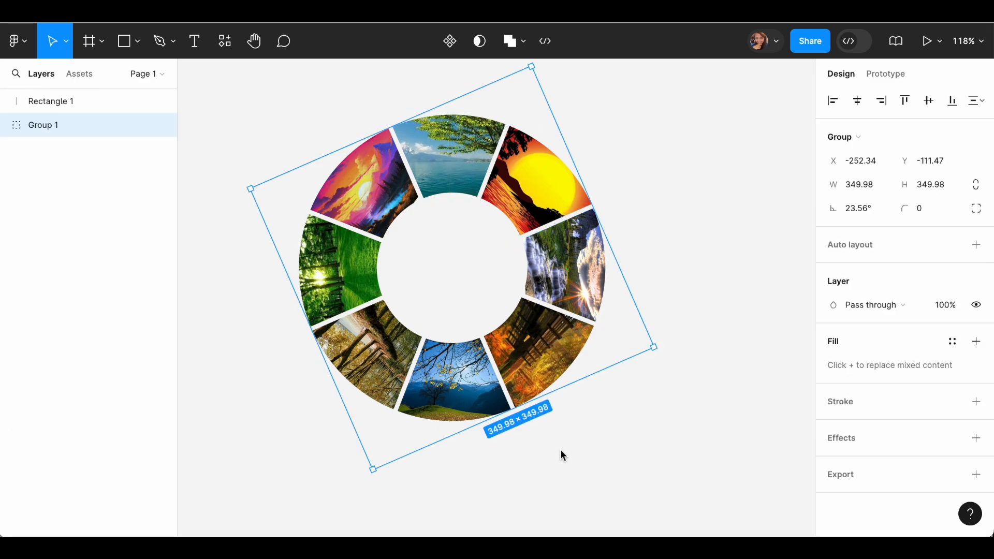
click(561, 452)
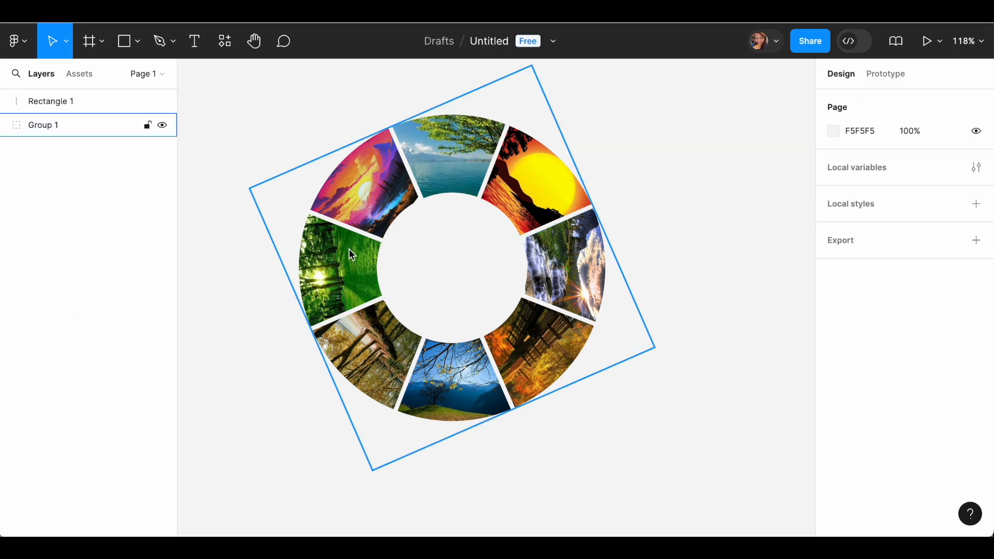
click(49, 101)
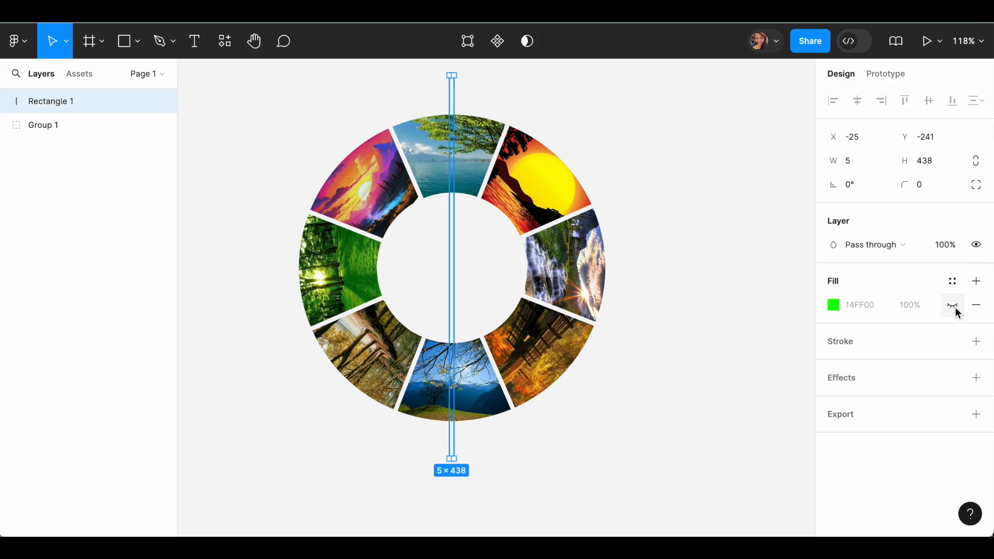
click(953, 305)
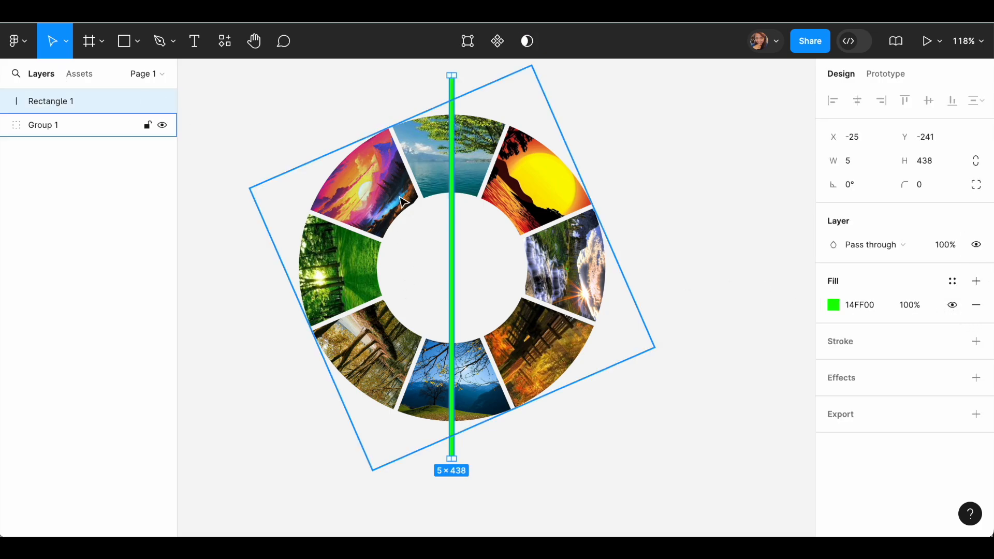
Duplicate the ring group and move the original to the right of the copy, at about X 106 on the same level
click(531, 176)
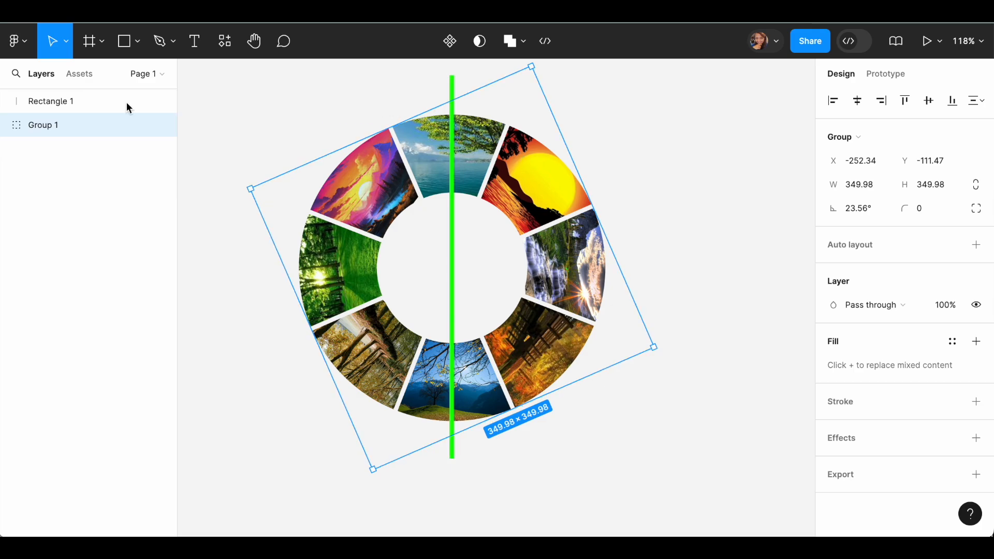
key(ctrl+d)
click(129, 149)
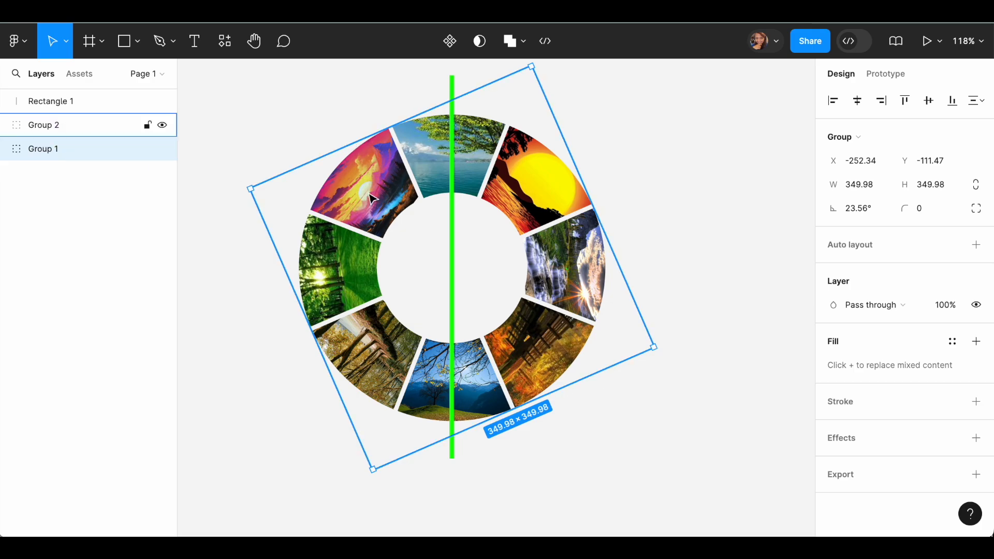
drag(372, 198, 685, 231)
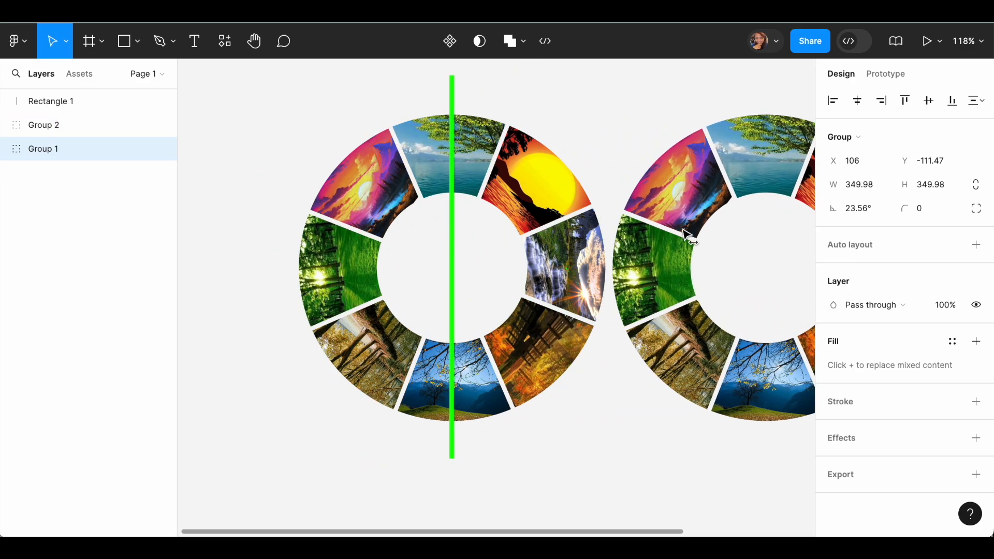
Duplicate the right-hand ring and place the new copy as a third ring further right, at about X 463
scroll(583, 433, down, 5)
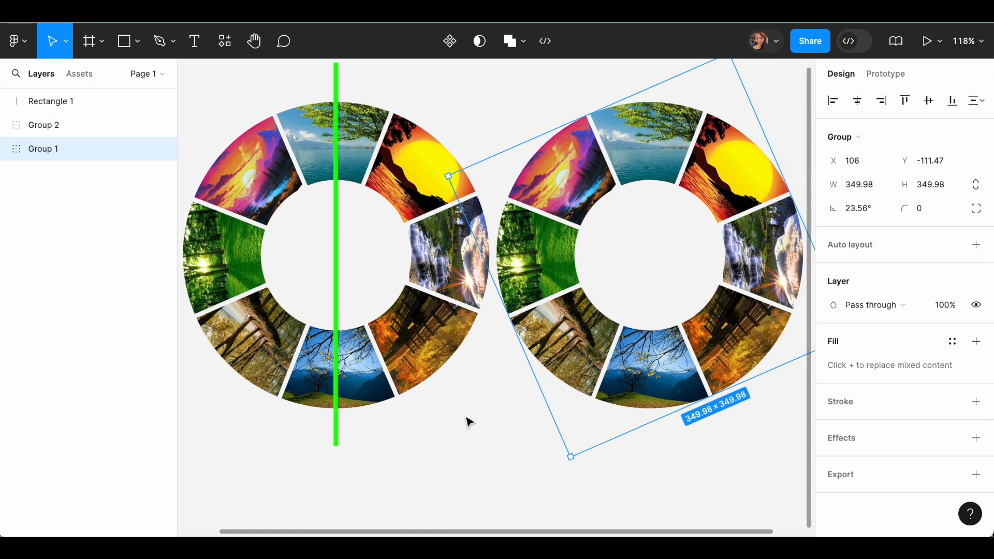
scroll(467, 412, up, 2)
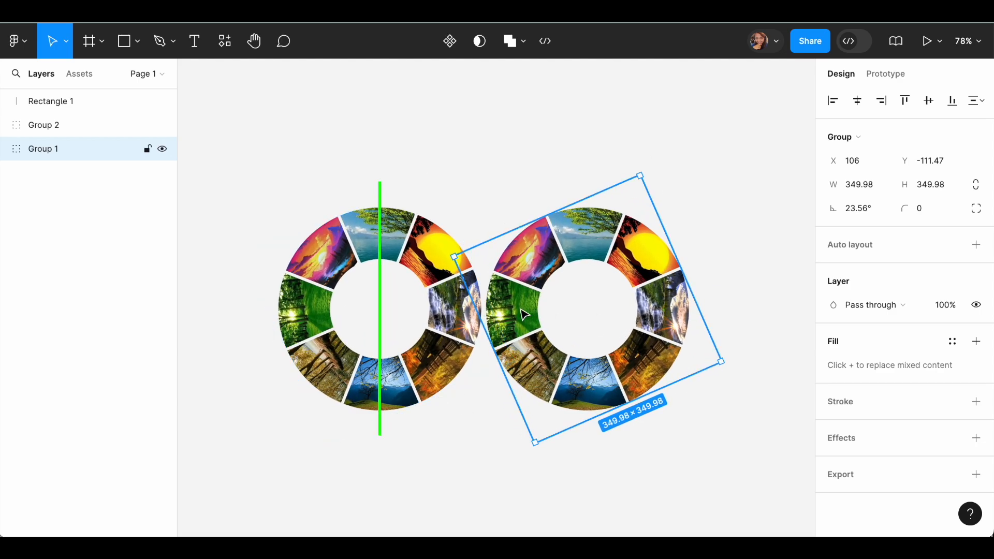
key(ctrl+d)
drag(521, 307, 728, 308)
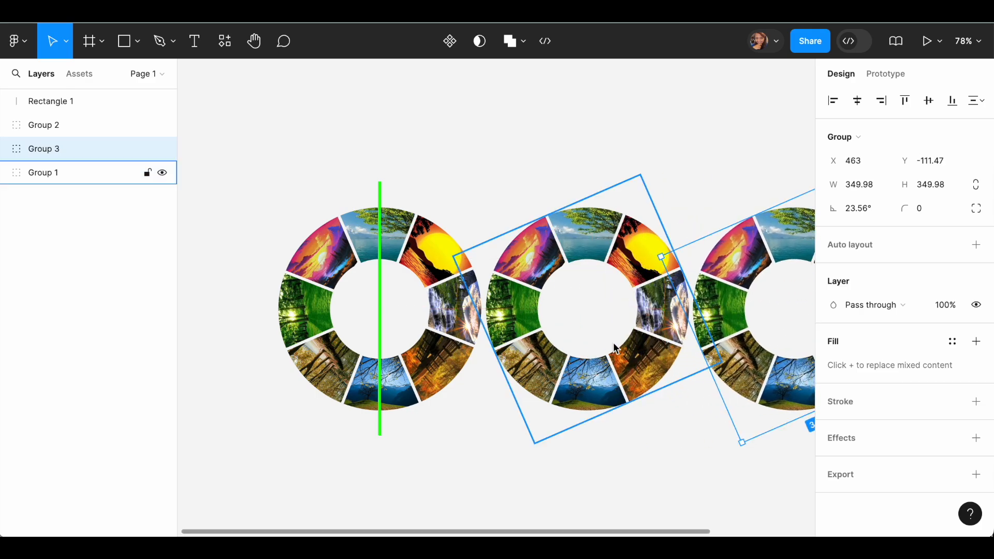
Reorder the layers so the three ring groups run Group 1, Group 2, Group 3 below the guide rectangle
scroll(520, 391, down, 5)
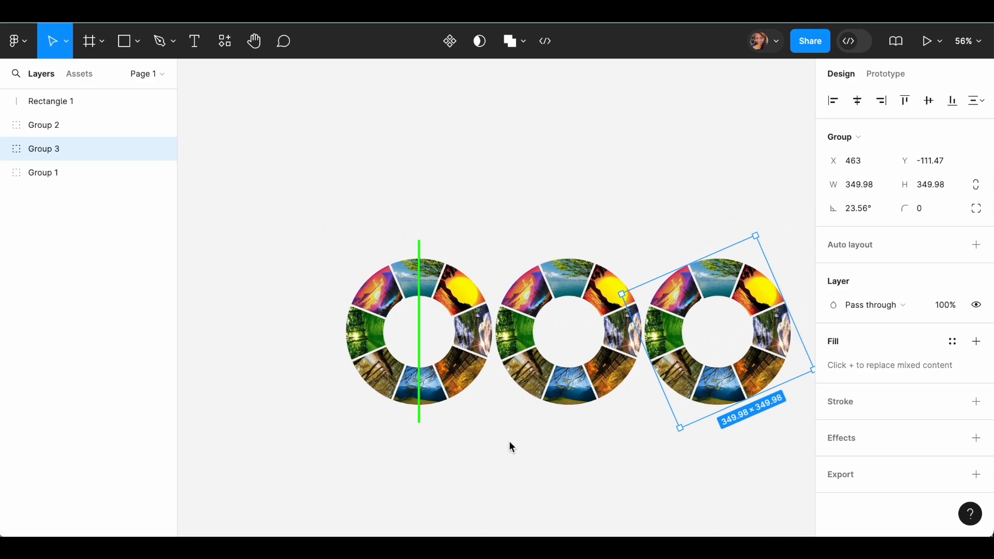
drag(509, 443, 433, 333)
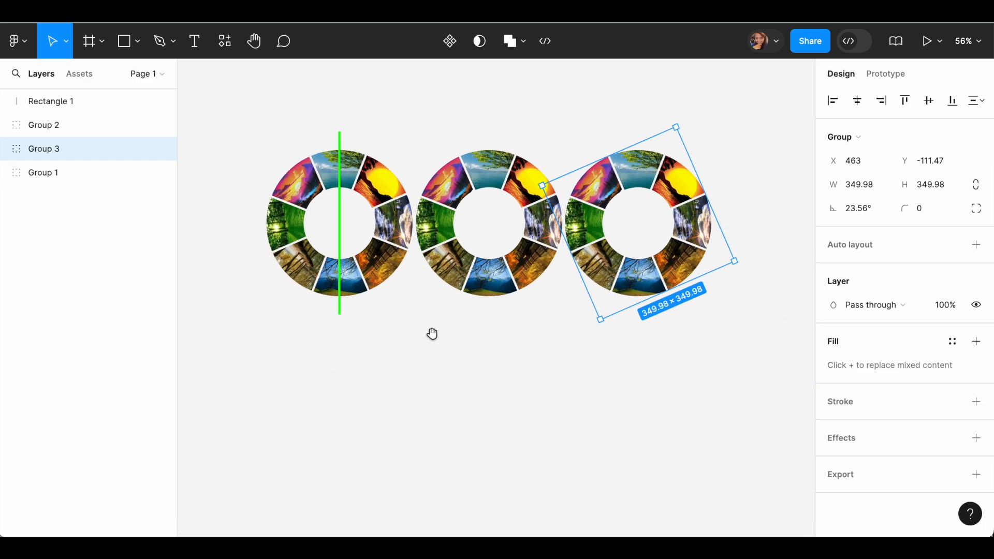
drag(52, 125, 44, 155)
Duplicate all three ring groups and place the copies as a second row directly below, at Y 278.87
click(45, 129)
shift+click(40, 171)
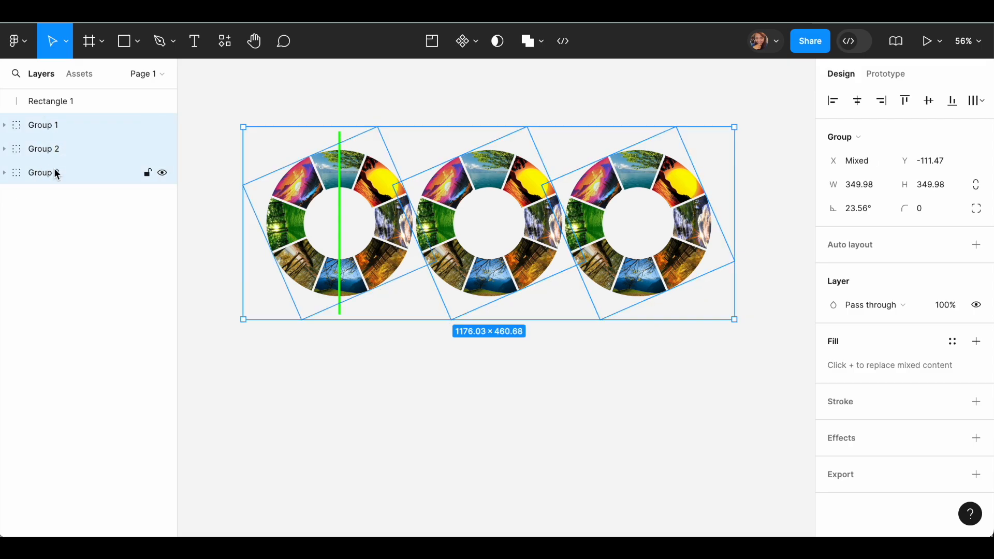
key(ctrl+d)
drag(352, 282, 361, 446)
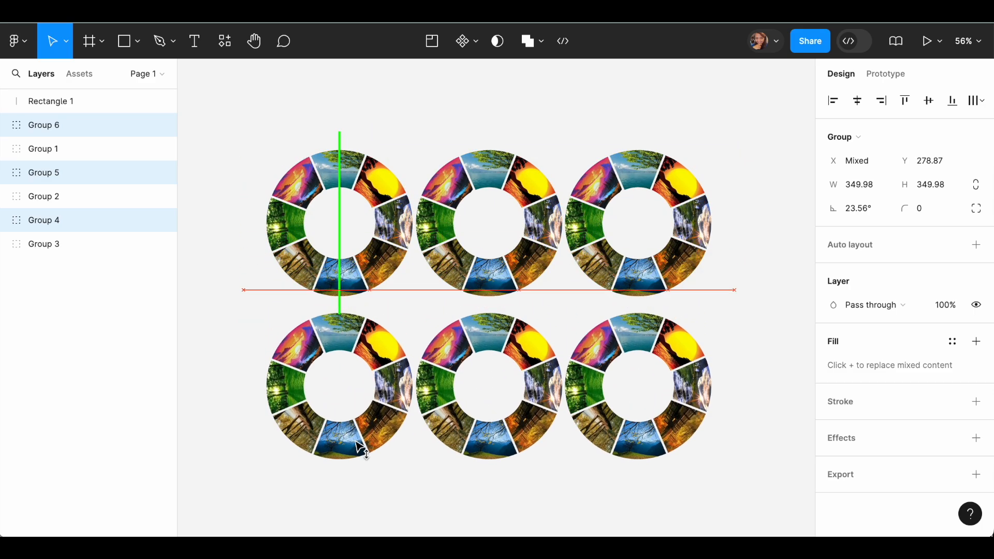
Reorder the copied ring groups in the layer list so Group 4, Group 5 and Group 6 follow Group 3
click(40, 222)
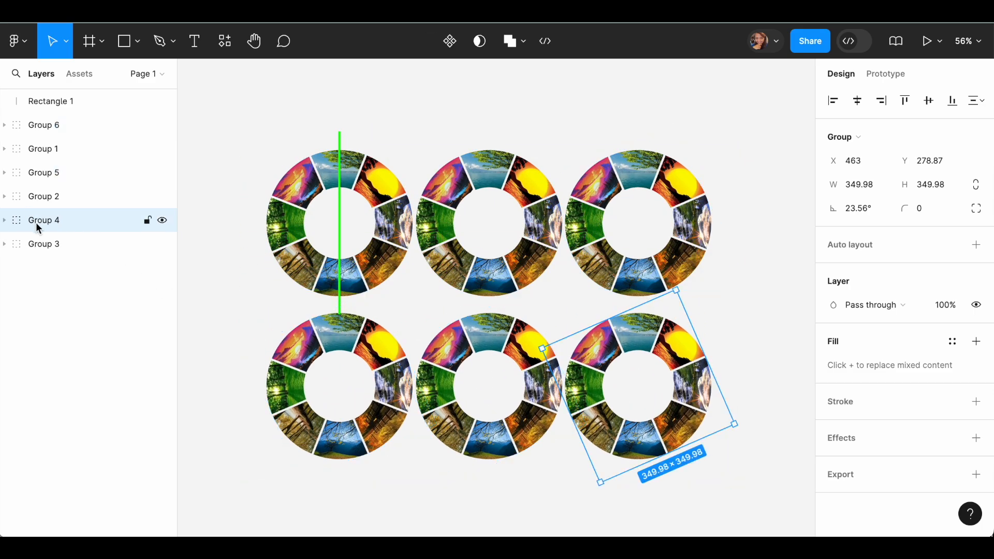
drag(36, 222, 44, 256)
drag(45, 173, 45, 256)
drag(52, 125, 70, 247)
Duplicate the green vertical guide and move Rectangle 1 right onto the centre of the upper row's middle ring, at X 334
click(54, 101)
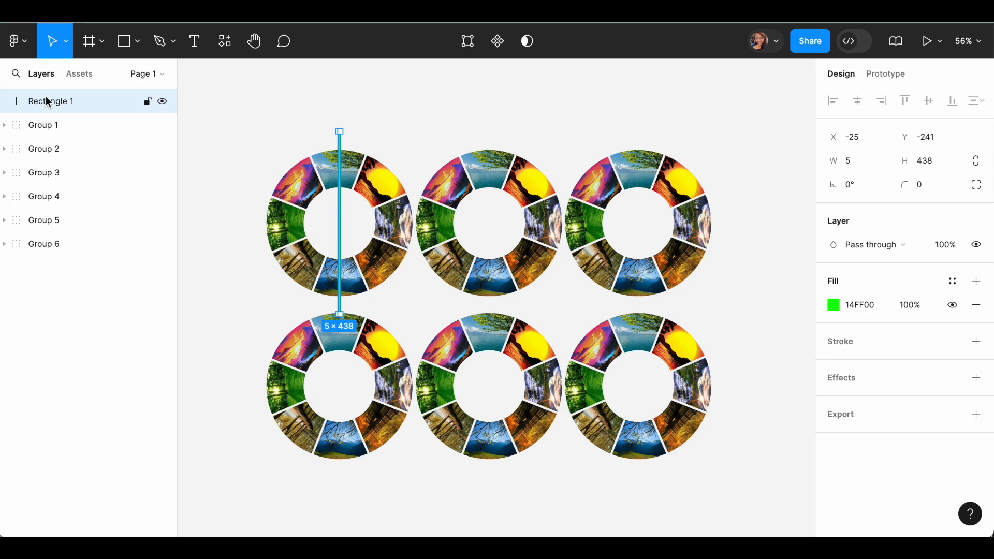
key(ctrl+d)
click(57, 124)
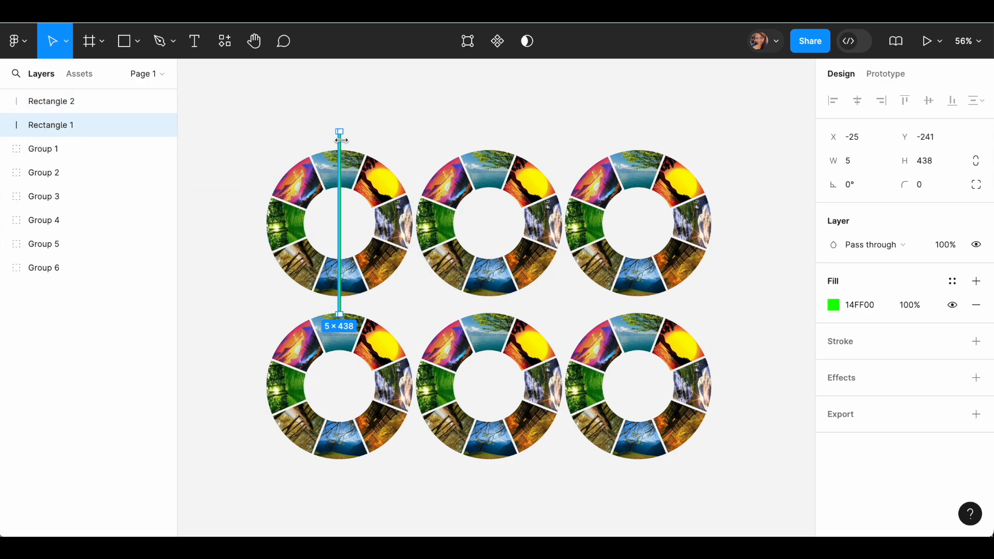
key(shift+Right)
key(shift+Right)
key(shift+Right)
key(shift+Right)
key(shift+Right)
key(shift+Right)
key(shift+Right)
key(shift+Right)
key(shift+Right)
key(shift+Right)
key(shift+Right)
key(shift+Right)
key(shift+Right)
key(shift+Right)
key(shift+Right)
key(shift+Right)
key(shift+Right)
key(shift+Right)
key(shift+Right)
key(shift+Right)
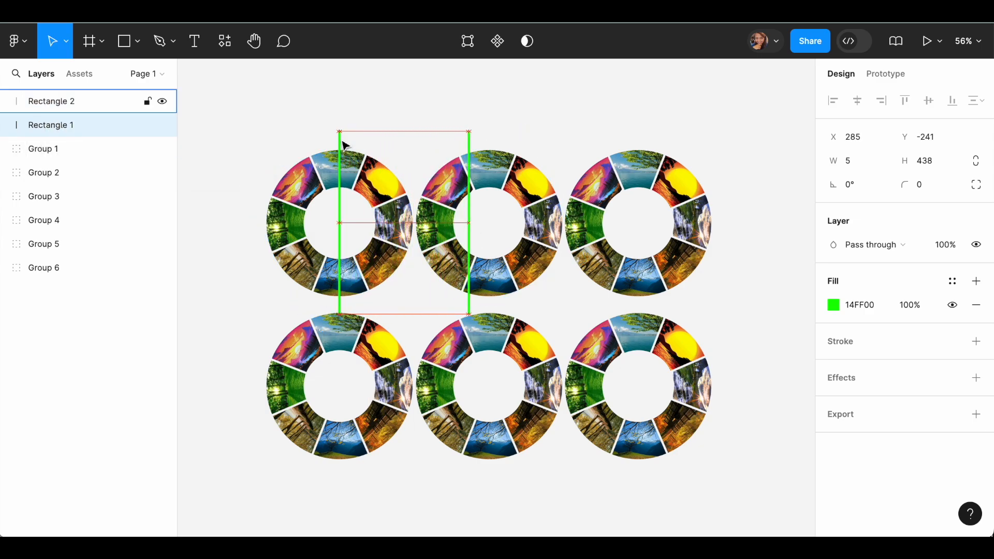
key(shift+Right)
key(Left)
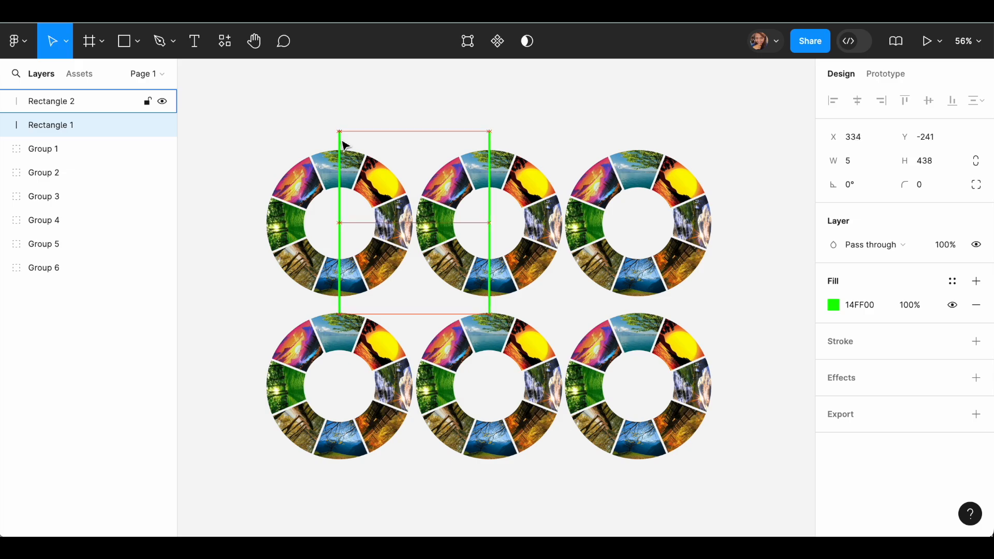
Duplicate both guides and move the middle guide's copy onto the centre of the upper row's third ring, at X 692
shift+click(60, 102)
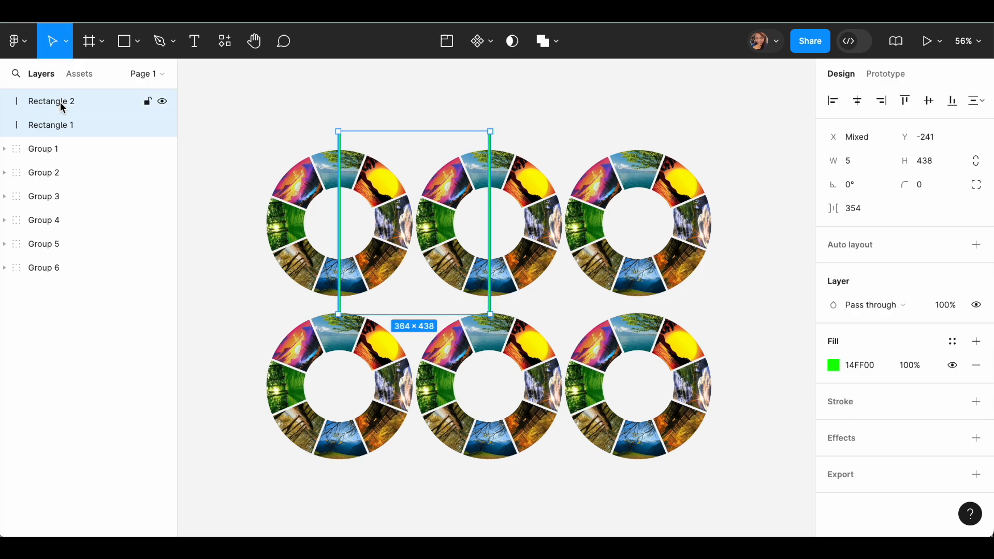
key(ctrl+d)
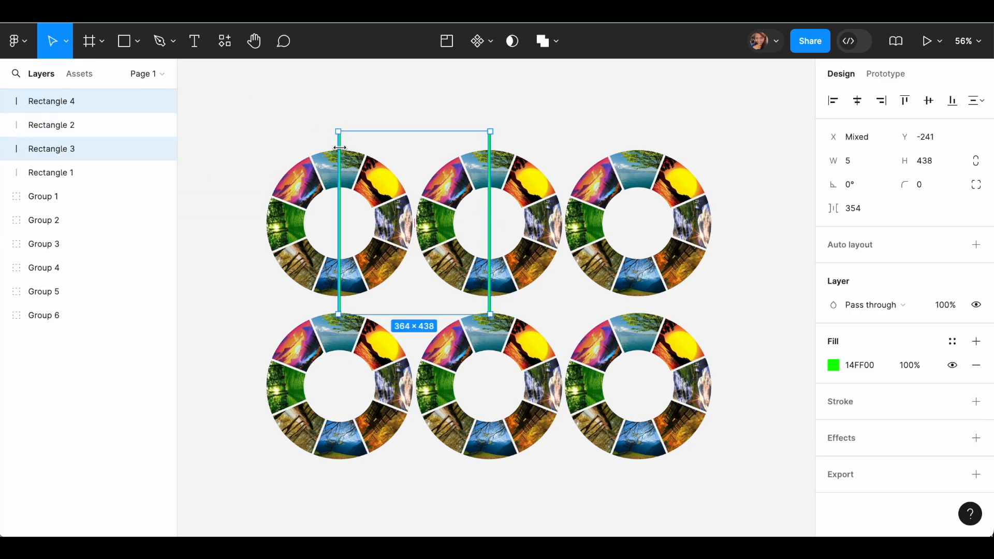
click(48, 149)
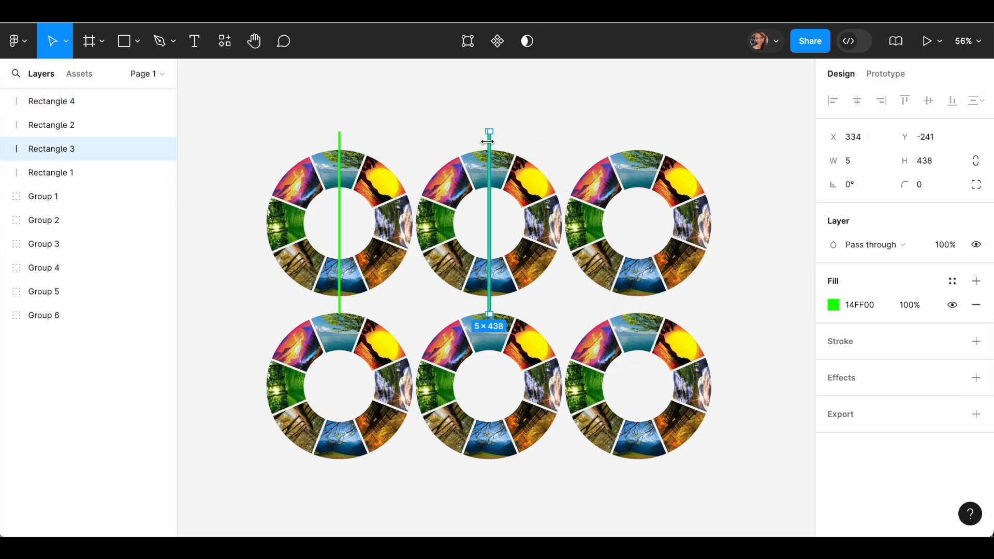
scroll(492, 155, up, 5)
drag(501, 143, 748, 170)
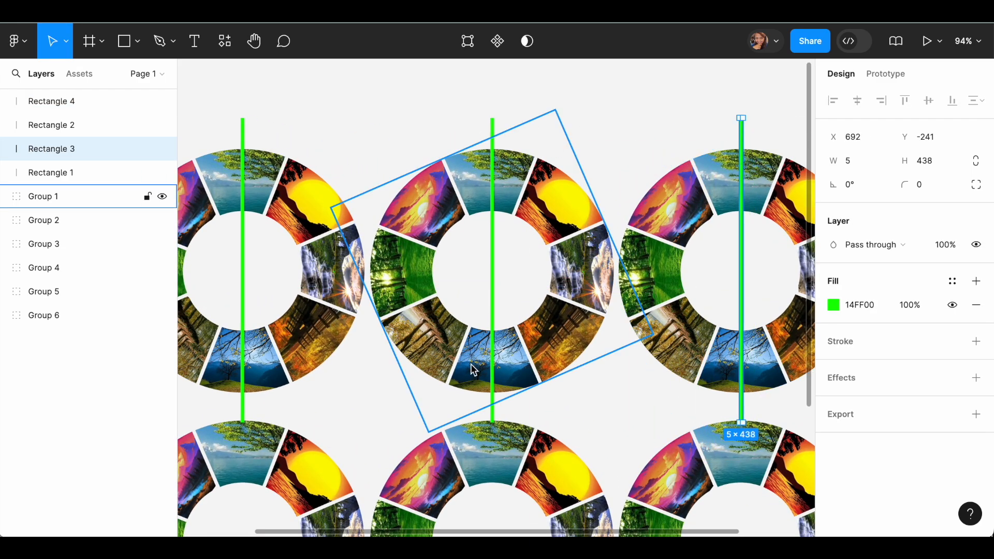
Move the copied first-column guide down over the first ring of the lower row, at X -25, Y 177
scroll(461, 260, down, 3)
scroll(461, 260, left, 2)
click(44, 100)
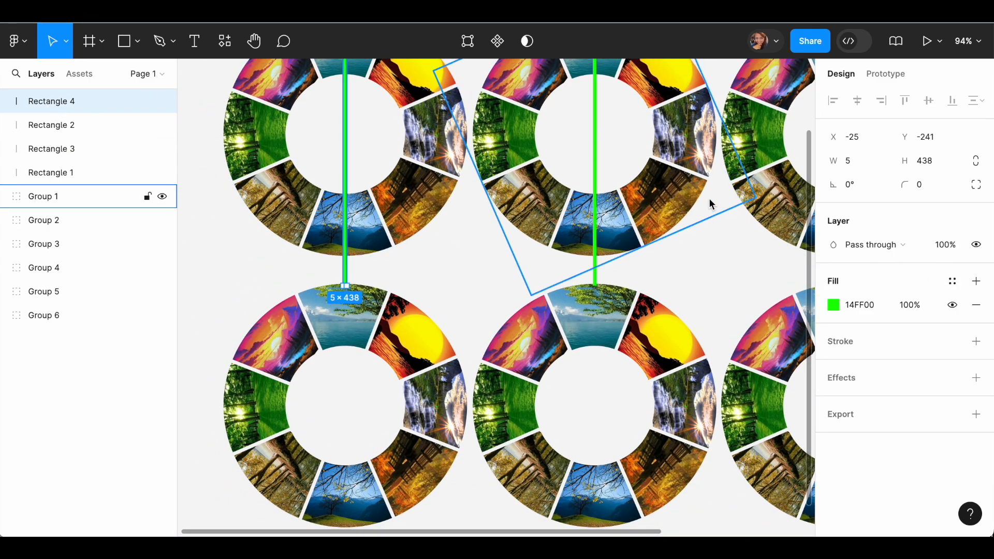
scroll(765, 171, down, 1)
scroll(311, 239, down, 3)
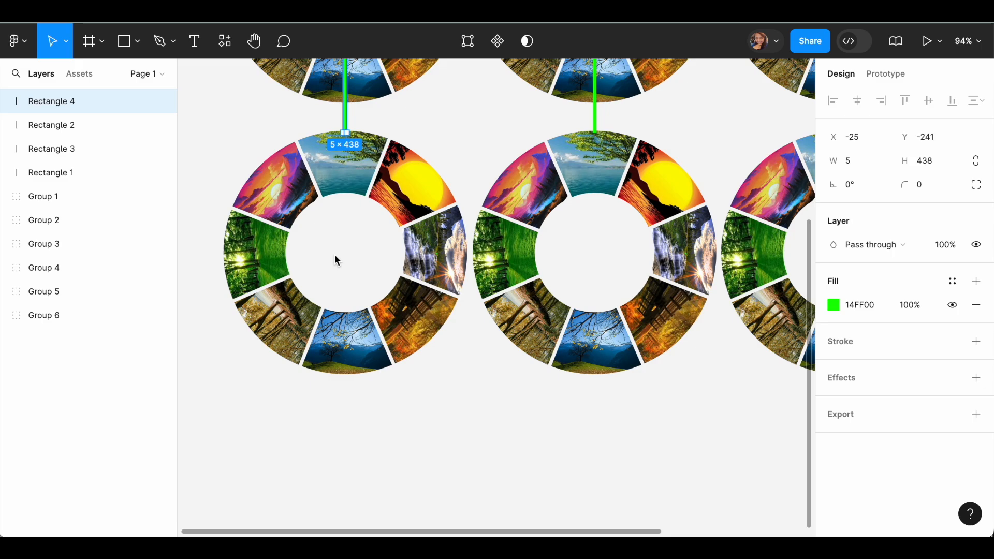
ctrl+scroll(337, 254, down, 5)
ctrl+scroll(340, 257, up, 2)
drag(343, 140, 330, 308)
drag(330, 274, 330, 275)
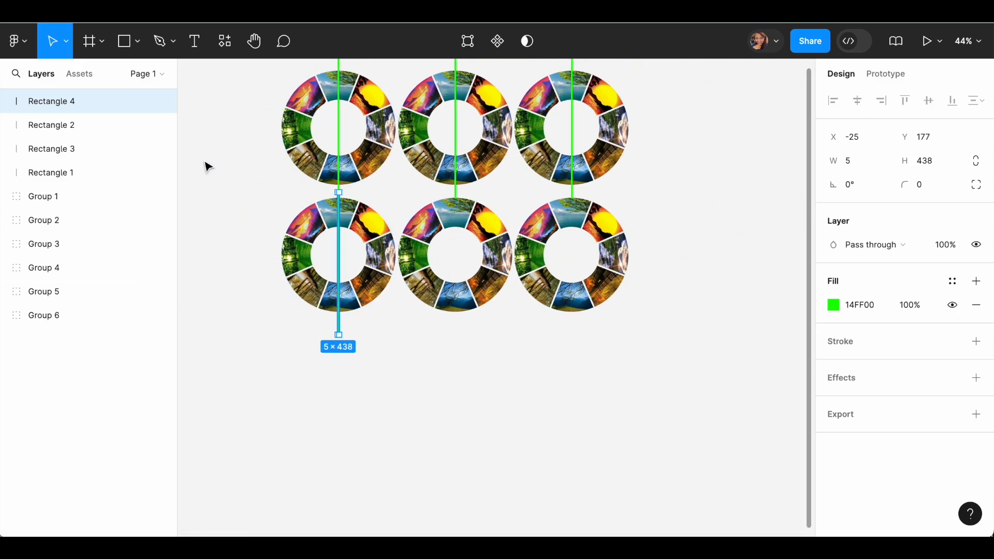
Duplicate the lower row's guide and shift the copy right onto the middle ring of that row
key(ctrl+d)
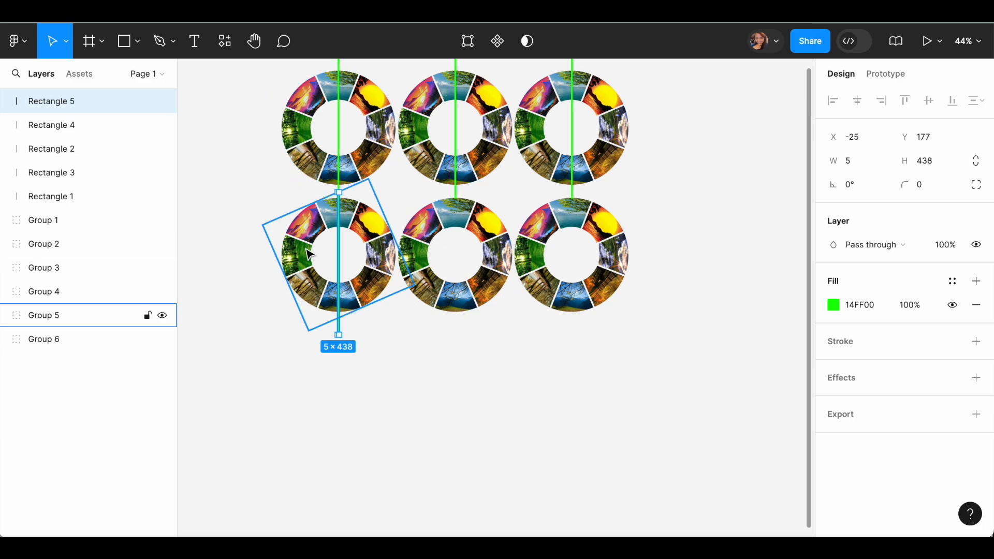
key(shift+Right)
key(shift+Right)
key(shift+Right)
key(shift+Right)
key(shift+Right)
key(shift+Right)
key(shift+Right)
key(shift+Right)
key(shift+Right)
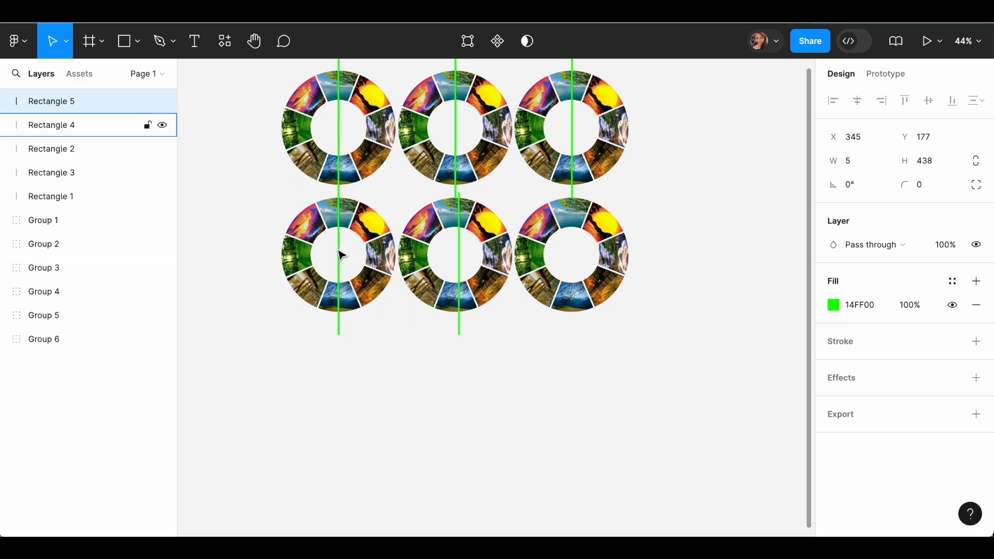
Duplicate the lower row's middle guide and shift the copy right onto that row's third ring, at X 694
click(41, 124)
click(42, 101)
key(ctrl+d)
key(shift+Right)
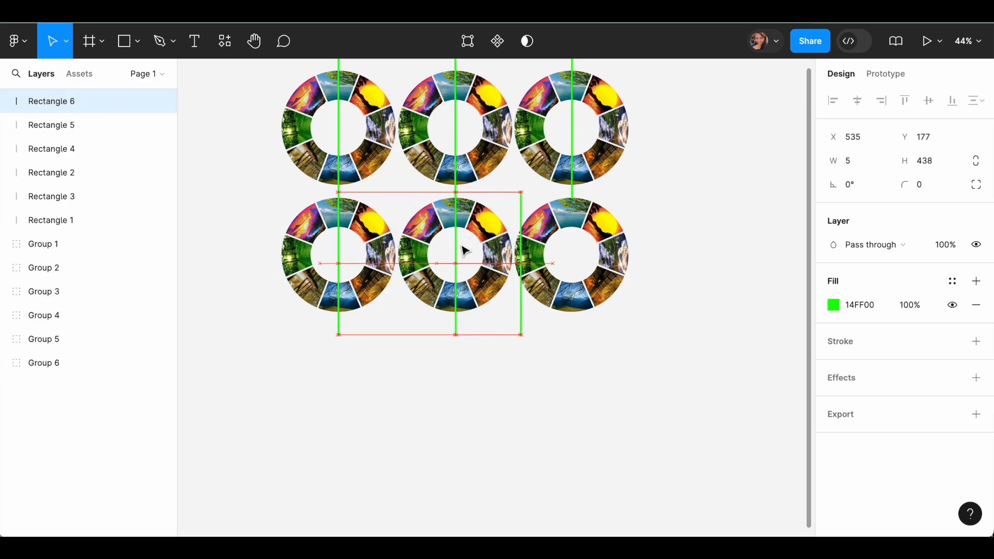
key(shift+Right)
key(shift+Right)
key(shift+Right)
key(shift+Right)
key(Left)
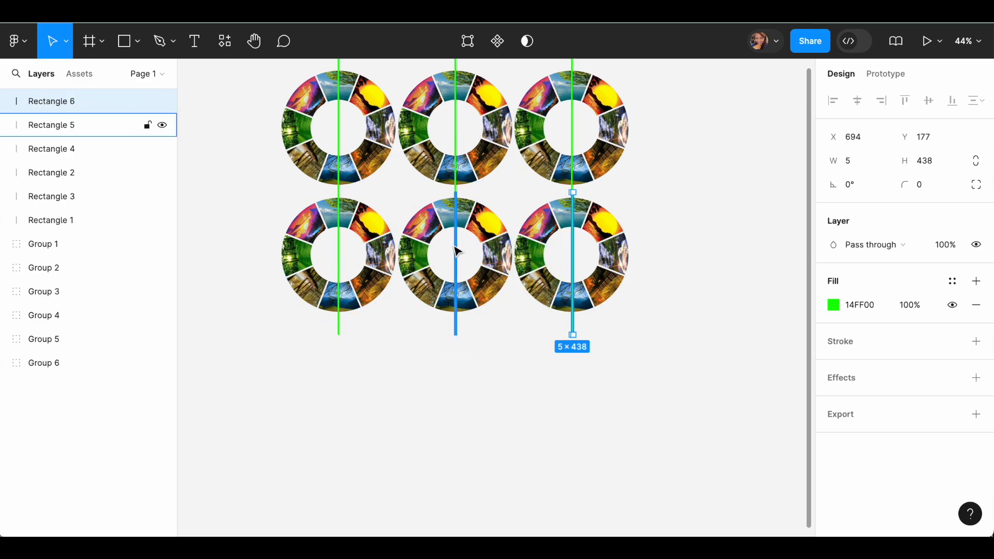
Rotate the upper row's middle ring to 67.97° and its third ring to 111.3°, centring the sunset and waterfall segments on their guides
scroll(377, 266, up, 3)
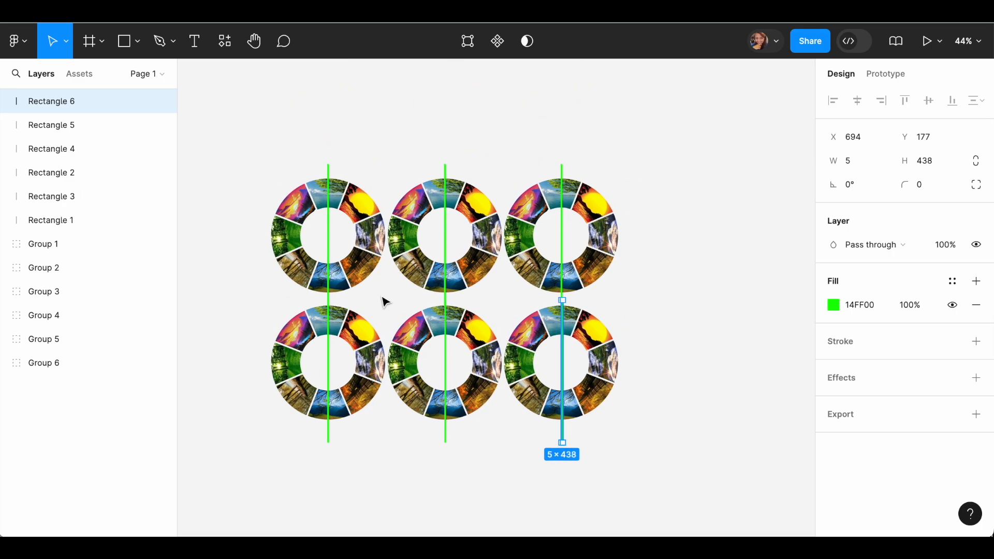
scroll(384, 300, up, 5)
click(366, 151)
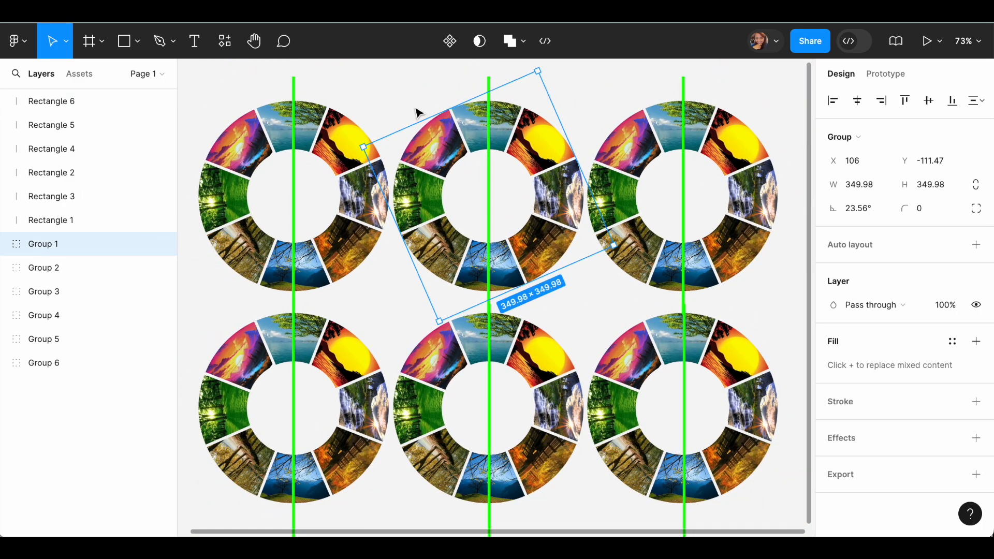
drag(357, 138, 449, 210)
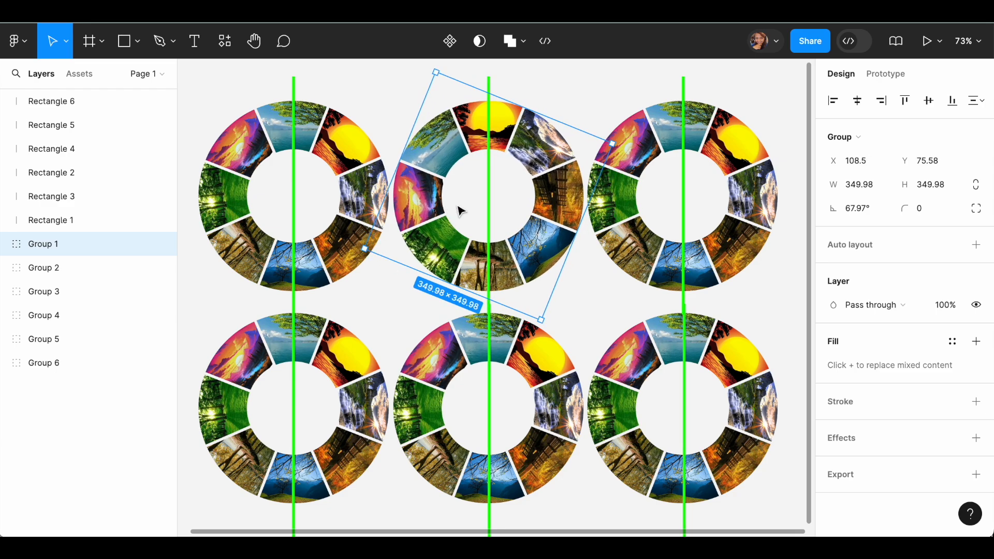
click(660, 127)
drag(553, 135, 649, 264)
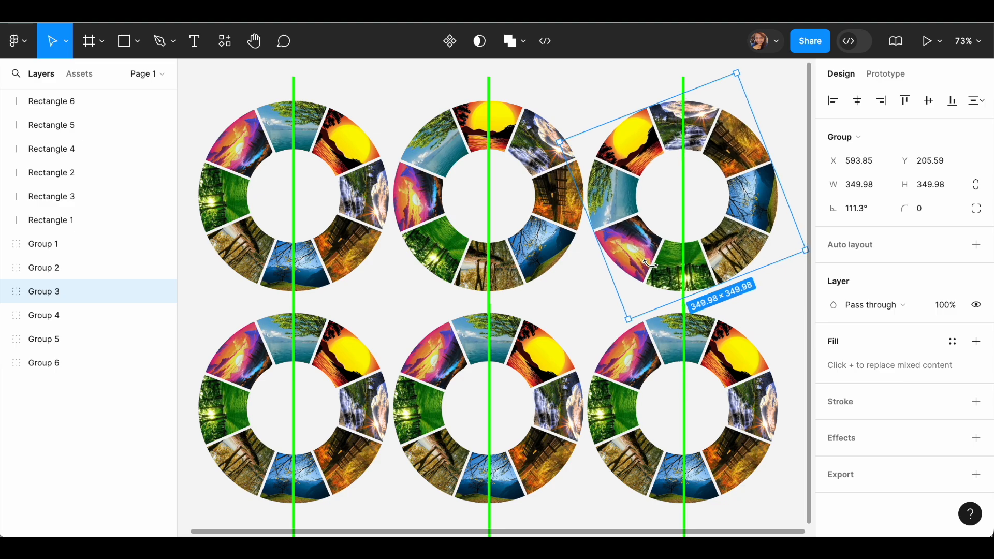
Rotate the lower row's first ring to 156.88° and its middle ring until the blue lake segment is centred at the top
click(198, 368)
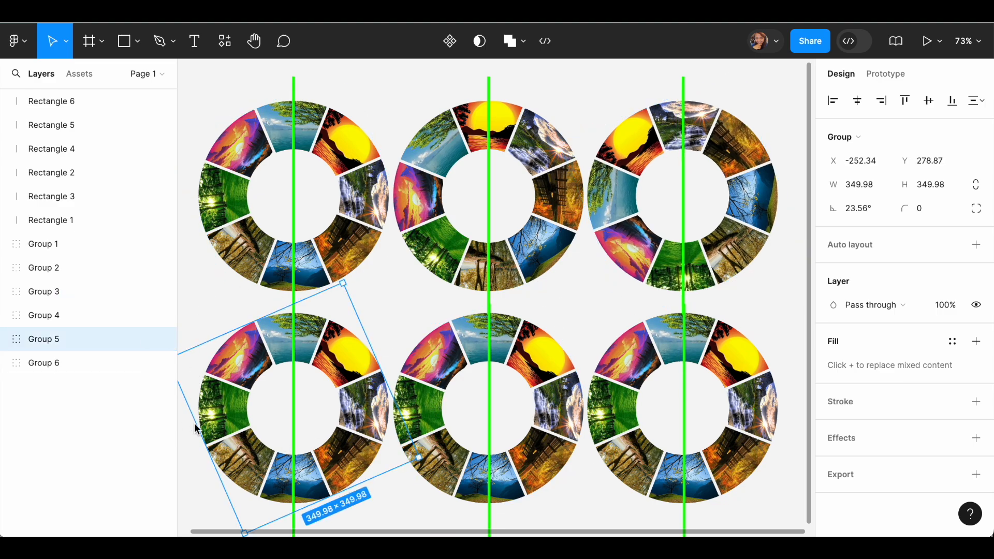
scroll(193, 463, left, 3)
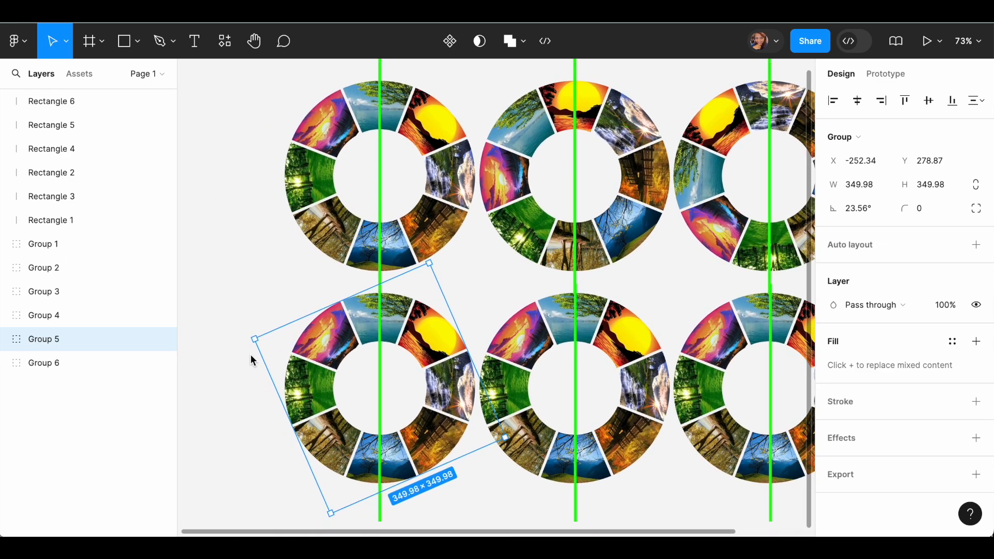
drag(246, 334, 422, 484)
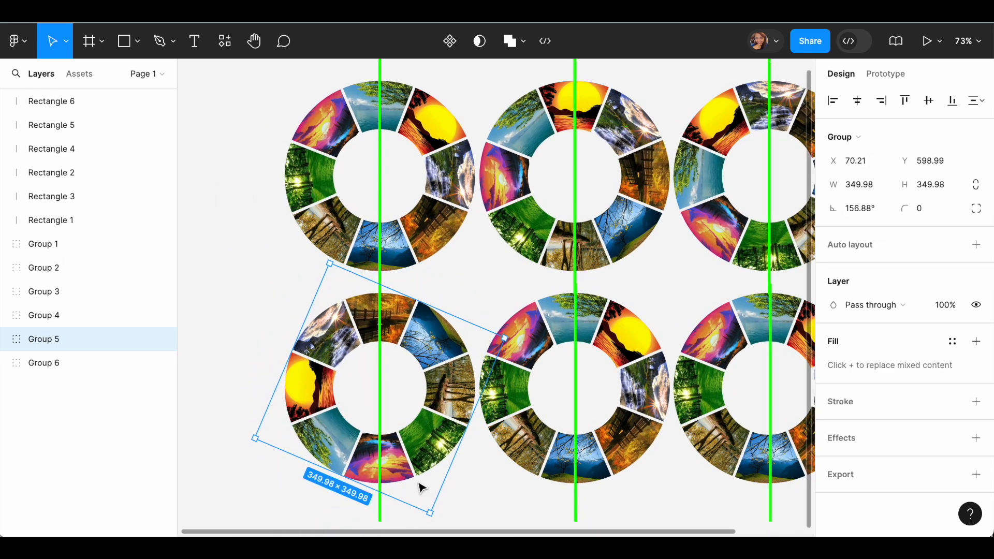
click(537, 344)
drag(443, 339, 788, 468)
Rotate the lower row's third ring to -119.02°, bringing the forest path segment to the top at its guide
click(694, 382)
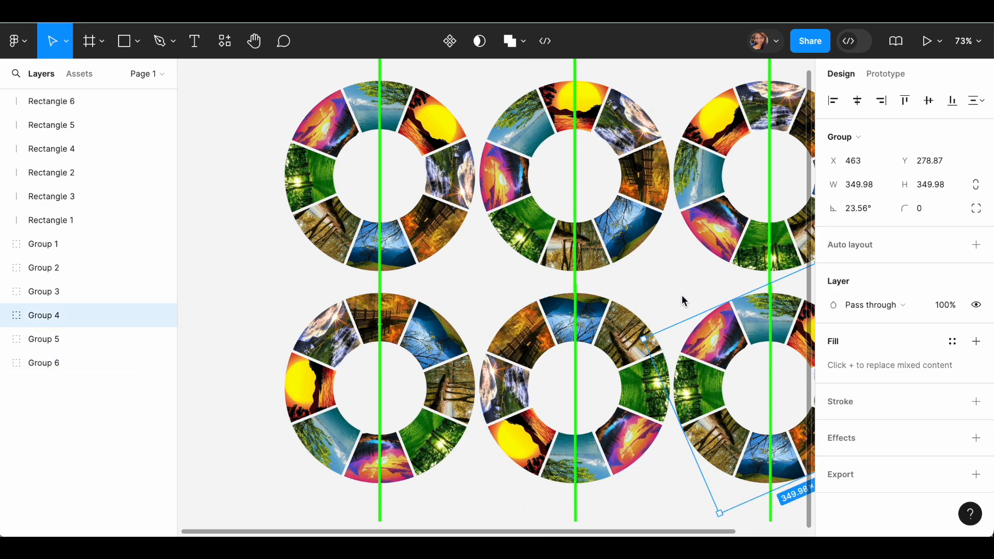
drag(681, 297, 539, 293)
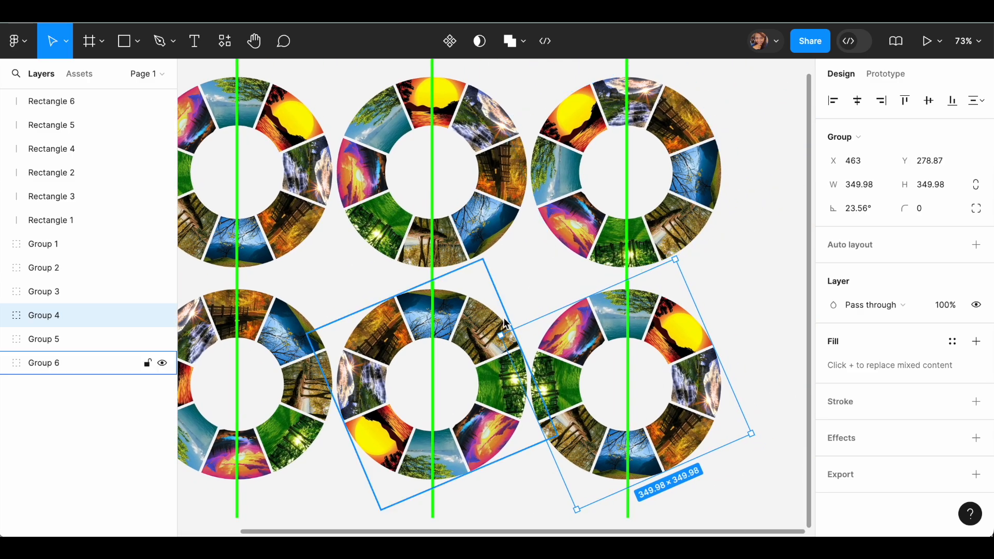
drag(505, 332, 832, 338)
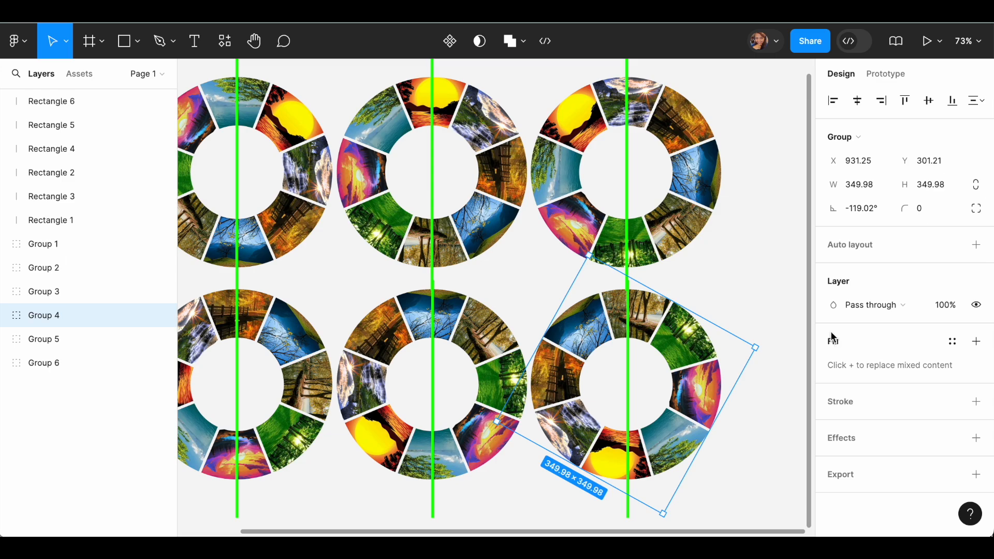
Duplicate the lower row's third ring together with its guide and place the copies below the first column, starting a third row
click(743, 468)
drag(728, 468, 777, 345)
click(642, 314)
shift+click(676, 313)
key(super+d)
drag(690, 335, 290, 399)
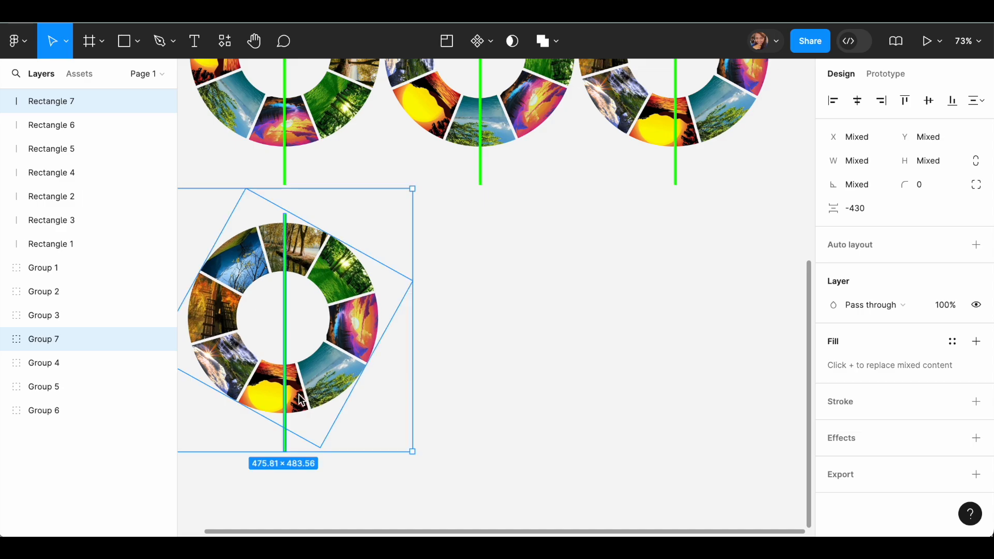
Duplicate the third row's ring and guide and place the copies beside them, below the middle column
key(super+d)
drag(361, 371, 702, 370)
scroll(692, 320, down, 5)
drag(776, 298, 411, 392)
drag(343, 423, 456, 304)
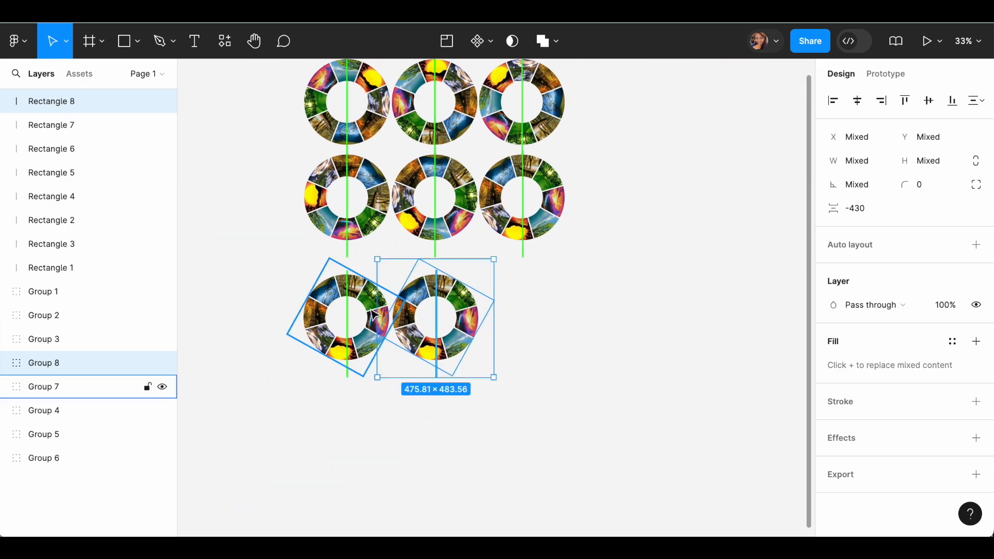
Rotate the third row's first ring counterclockwise until the green forest segment is centred at the top on its guide
click(258, 355)
scroll(258, 355, up, 5)
drag(595, 418, 493, 512)
drag(505, 466, 432, 498)
drag(622, 219, 557, 398)
drag(537, 440, 628, 449)
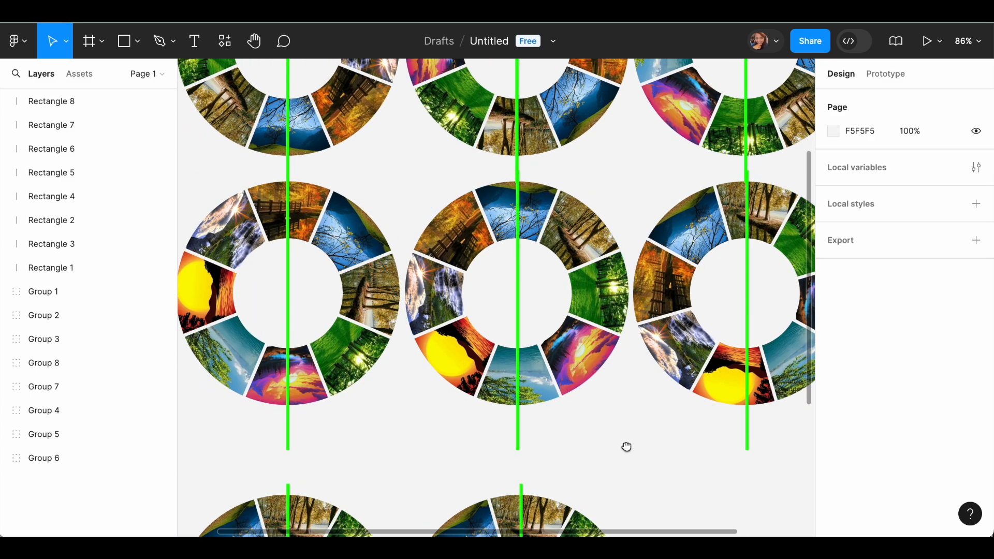
drag(626, 446, 668, 250)
click(259, 406)
drag(214, 438, 276, 373)
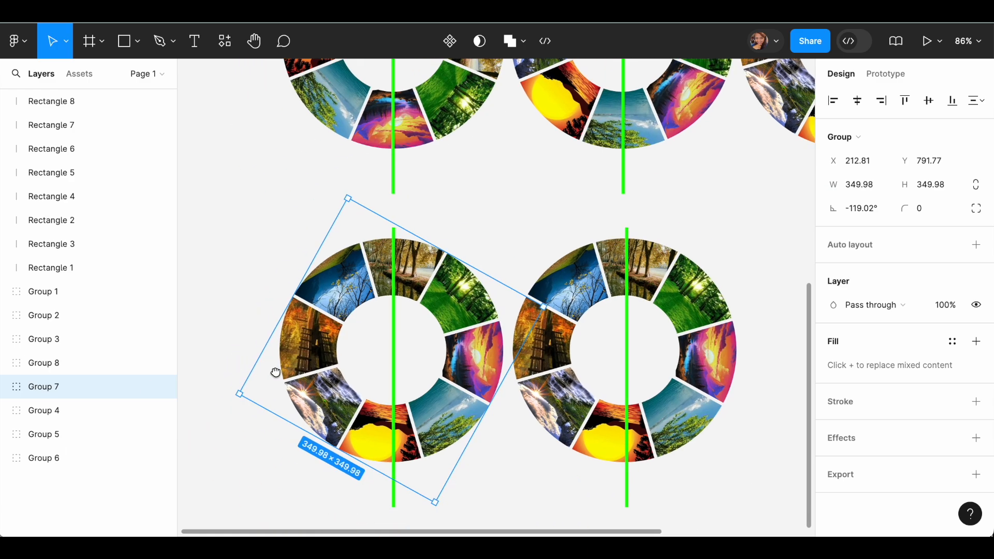
drag(346, 190, 393, 356)
key(ctrl+z)
drag(344, 191, 269, 306)
Rotate the third row's second ring counterclockwise until the purple sunset segment is centred at the top on its guide
click(665, 264)
drag(584, 190, 541, 381)
Hide all eight green guide rectangles, Rectangle 1 through Rectangle 8
click(45, 266)
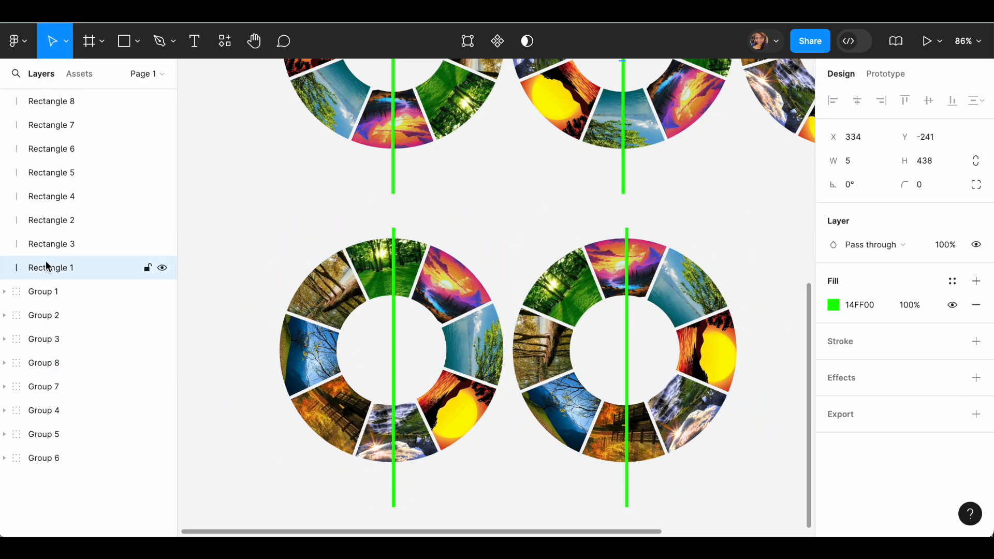
shift+click(52, 101)
click(953, 342)
scroll(679, 207, down, 5)
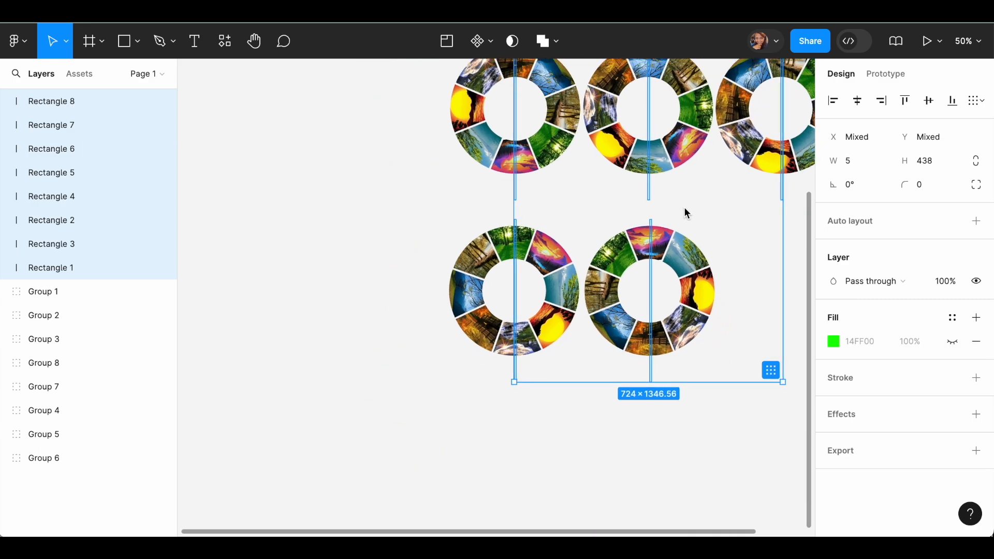
Arrange the eight rings in two rows of four and place each ring in its own frame
drag(747, 211, 575, 381)
drag(240, 477, 523, 395)
drag(505, 487, 507, 455)
click(613, 451)
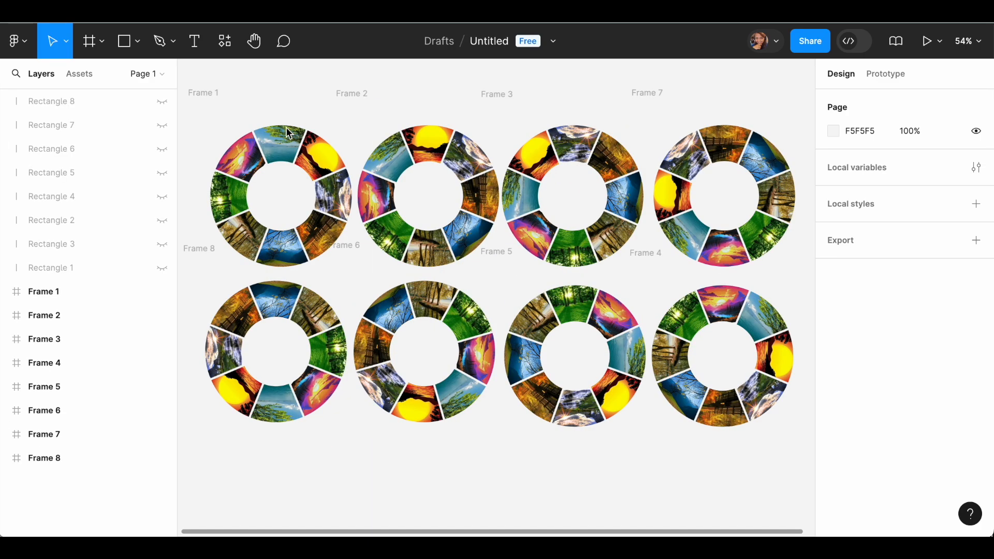
Turn the eight ring frames into a single component named spinner
scroll(288, 133, down, 3)
drag(201, 83, 695, 380)
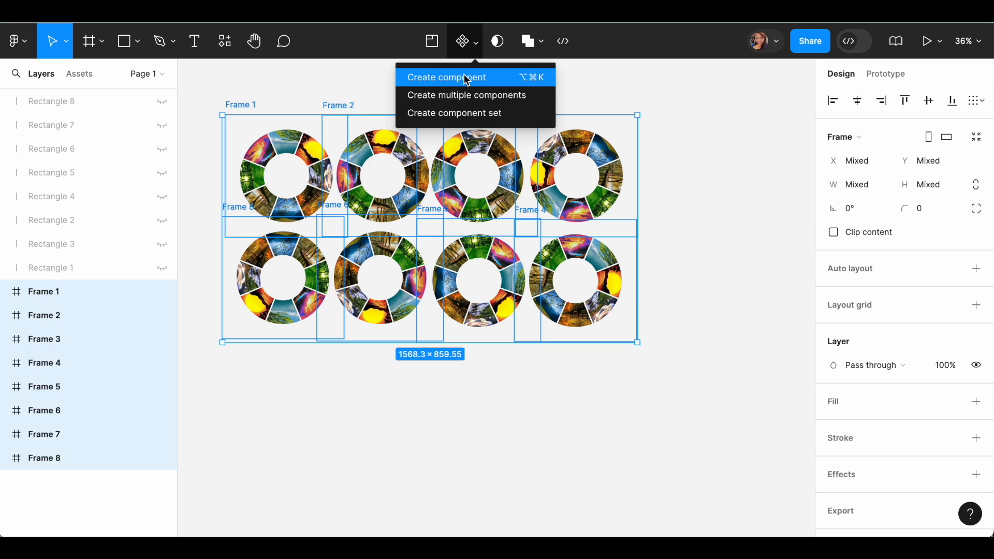
click(466, 79)
text(spinner)
key(Return)
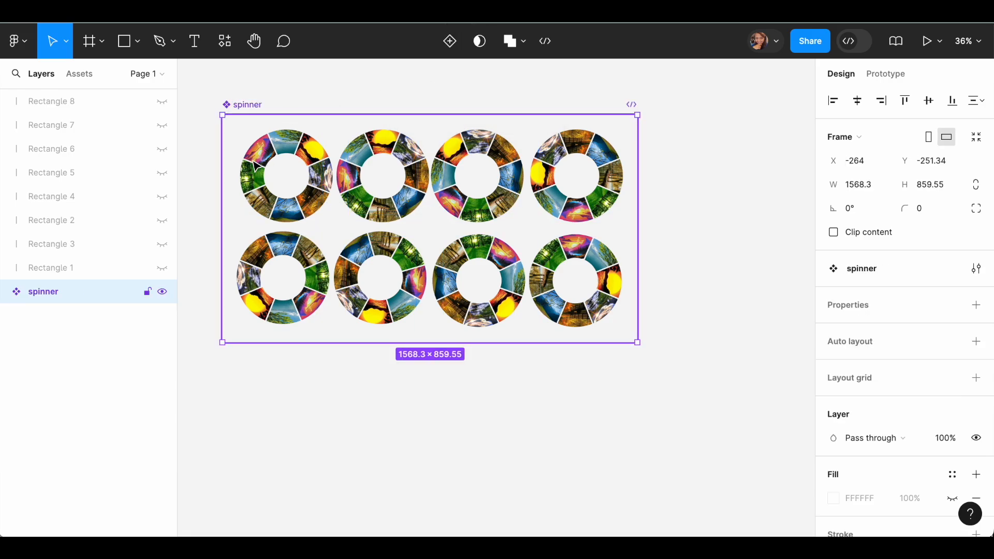
double_click(256, 164)
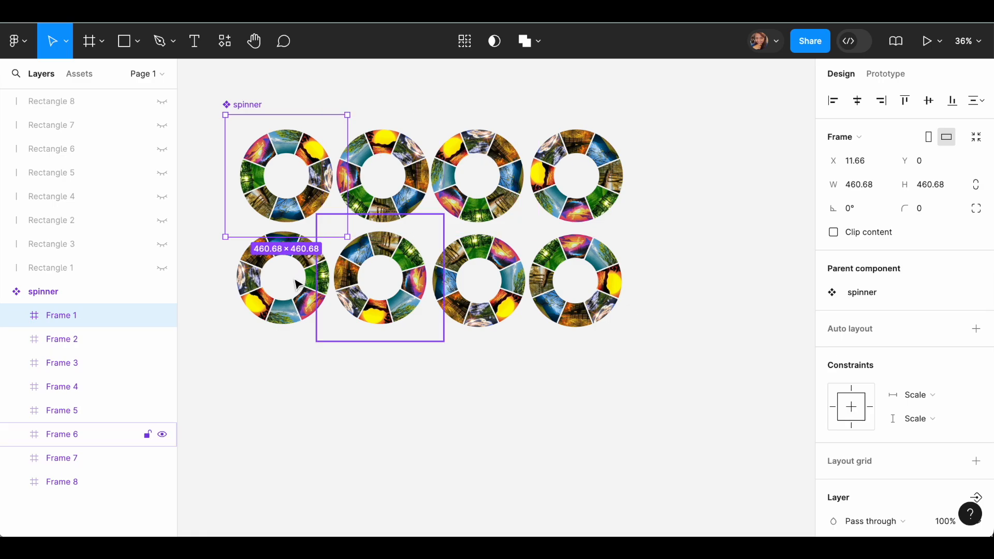
click(710, 123)
scroll(238, 117, up, 3)
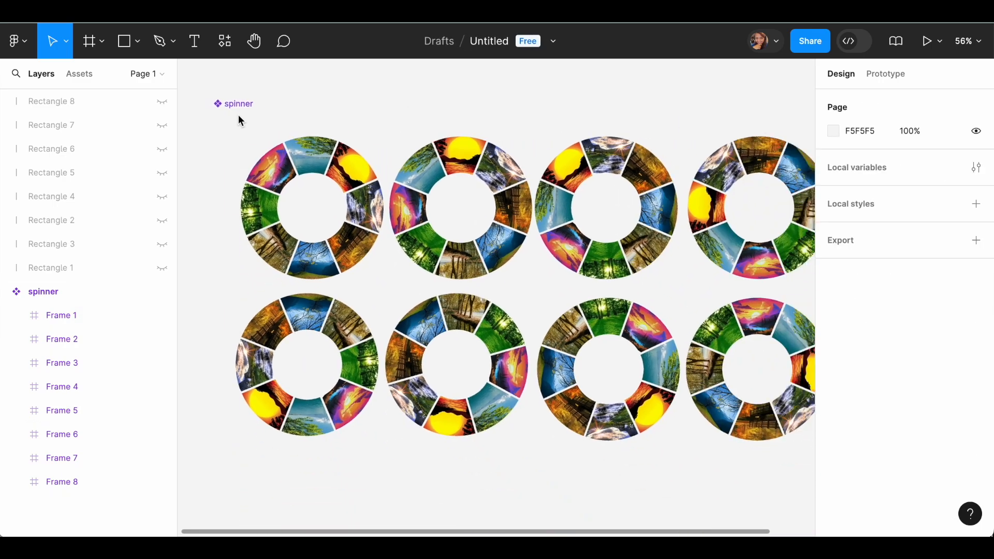
scroll(239, 119, down, 2)
Try to draw a prototype connection from the first ring's frame to the second ring's frame
click(884, 77)
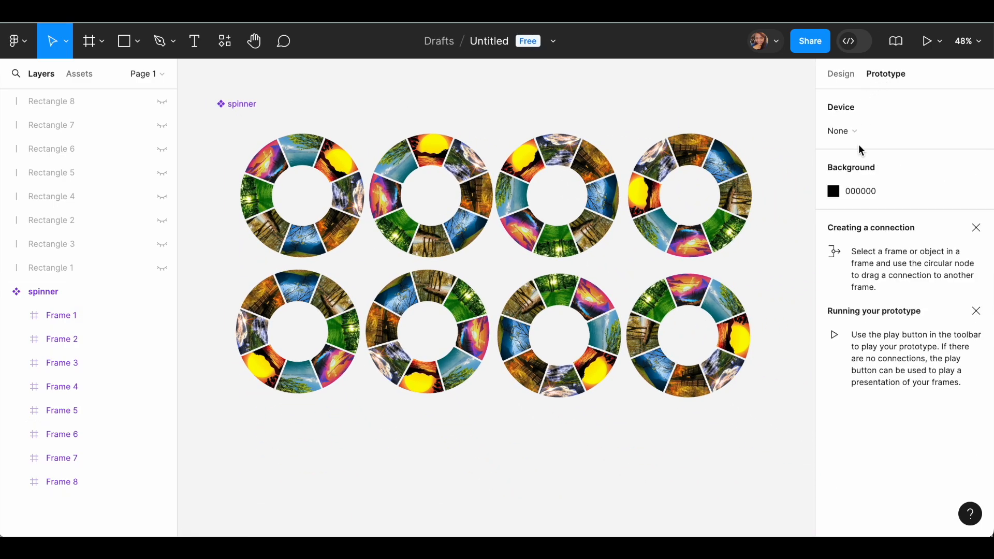
click(869, 130)
click(872, 133)
click(317, 191)
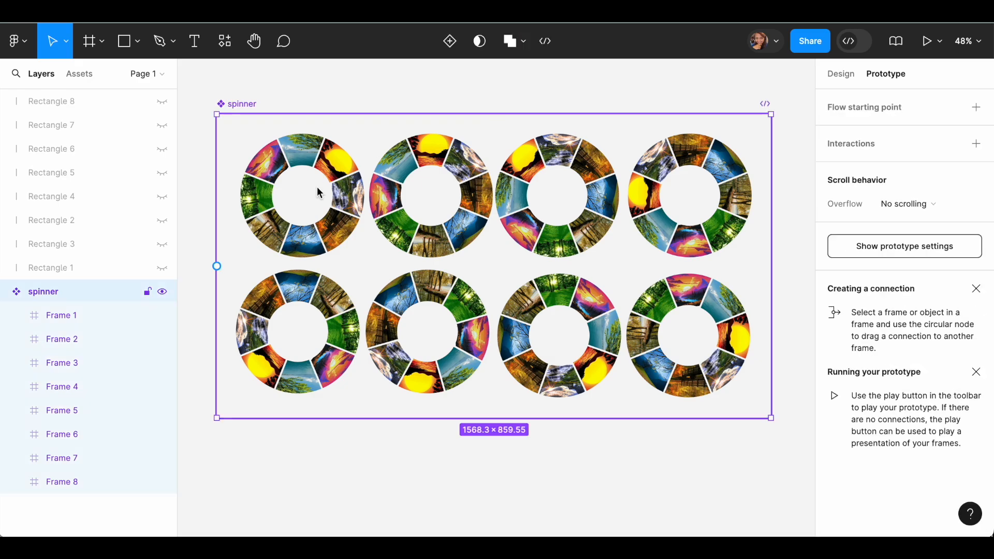
click(317, 193)
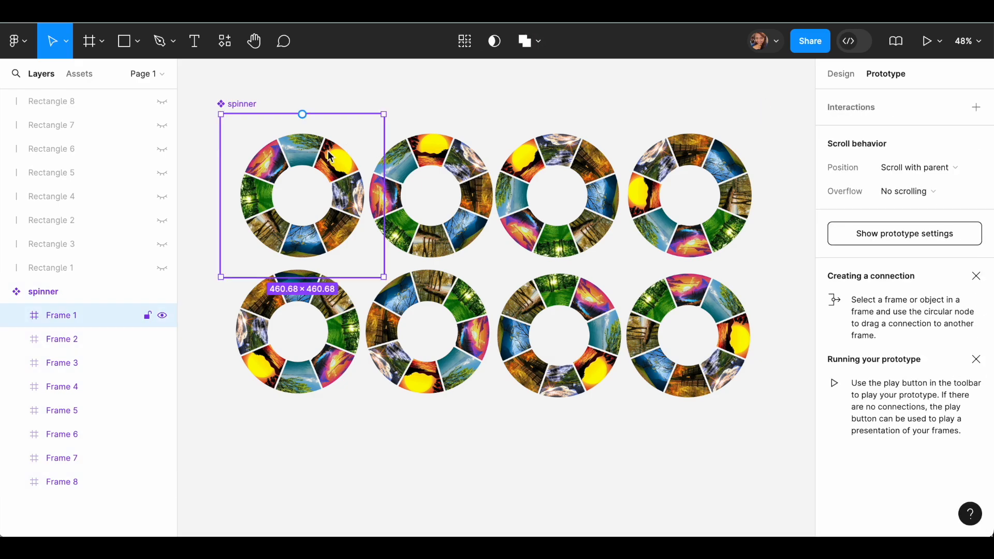
drag(303, 114, 400, 111)
drag(422, 256, 478, 273)
key(ctrl+z)
click(478, 273)
Select the six ring frames in the second, third and fourth columns and move them away from the first column
double_click(291, 244)
click(460, 227)
shift+click(450, 370)
shift+click(570, 376)
shift+click(637, 195)
shift+click(715, 213)
shift+click(751, 212)
drag(384, 197, 480, 153)
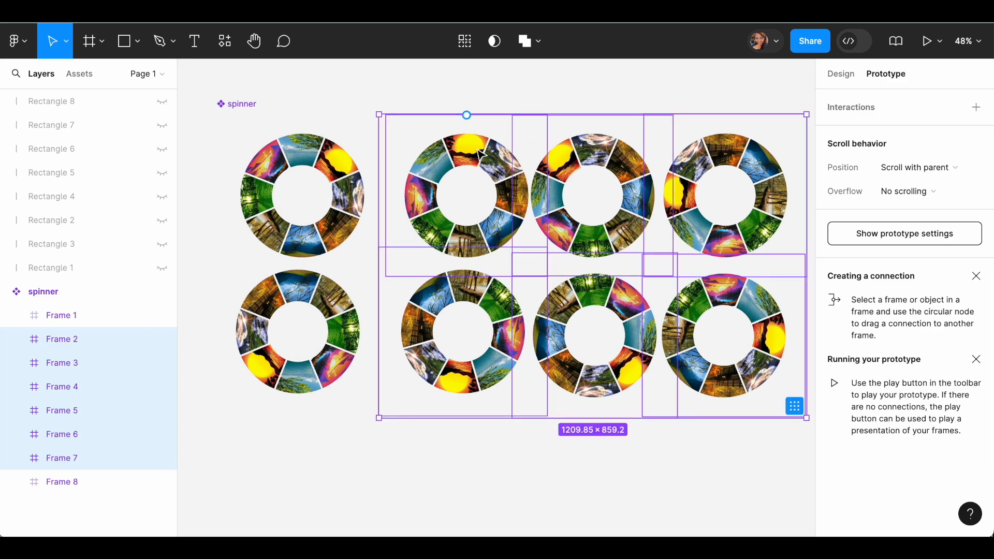
Move the four ring frames of the third and fourth columns away from the second column to widen the gap
shift+click(480, 153)
shift+click(422, 331)
drag(570, 166, 613, 163)
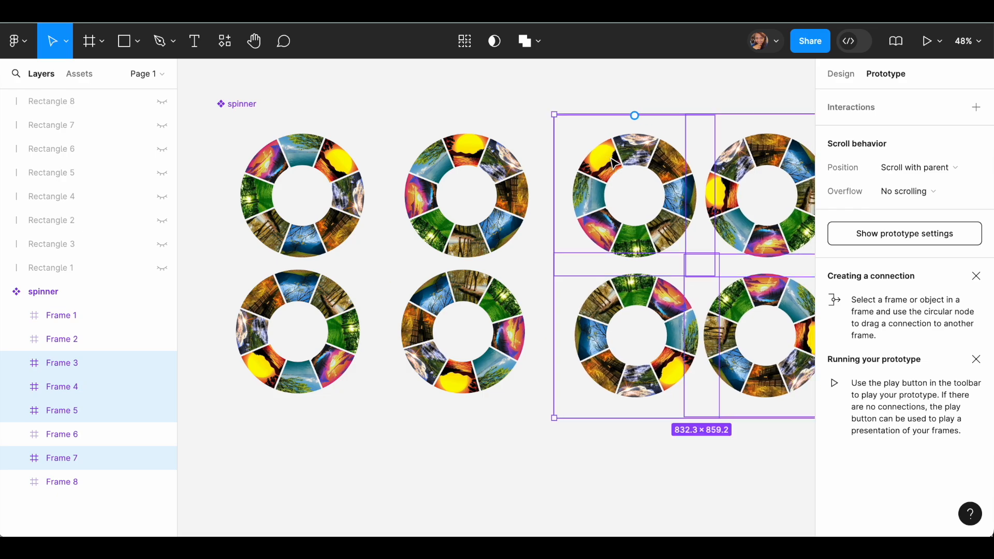
Move only the fourth column's two ring frames farther from the third column
scroll(628, 226, right, 5)
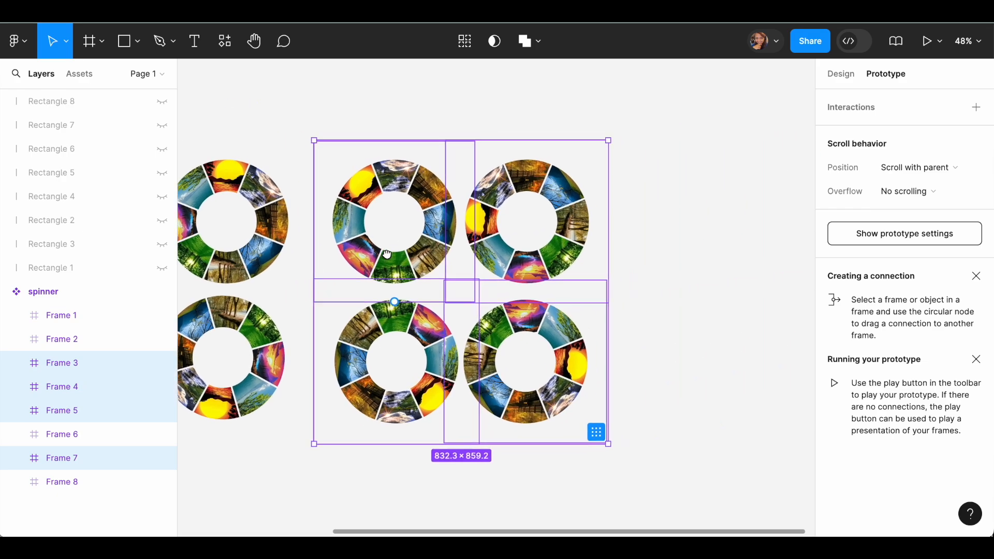
shift+click(321, 166)
shift+click(352, 359)
drag(524, 178, 565, 184)
scroll(355, 250, left, 6)
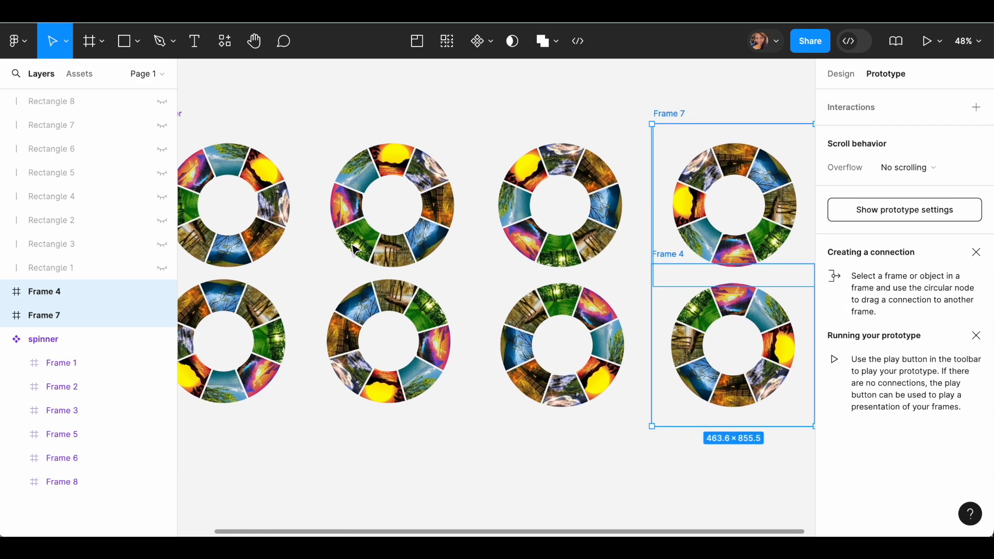
Try again to link Frame 1 to Frame 2 with a prototype connection, and undo the attempt
click(290, 196)
double_click(290, 196)
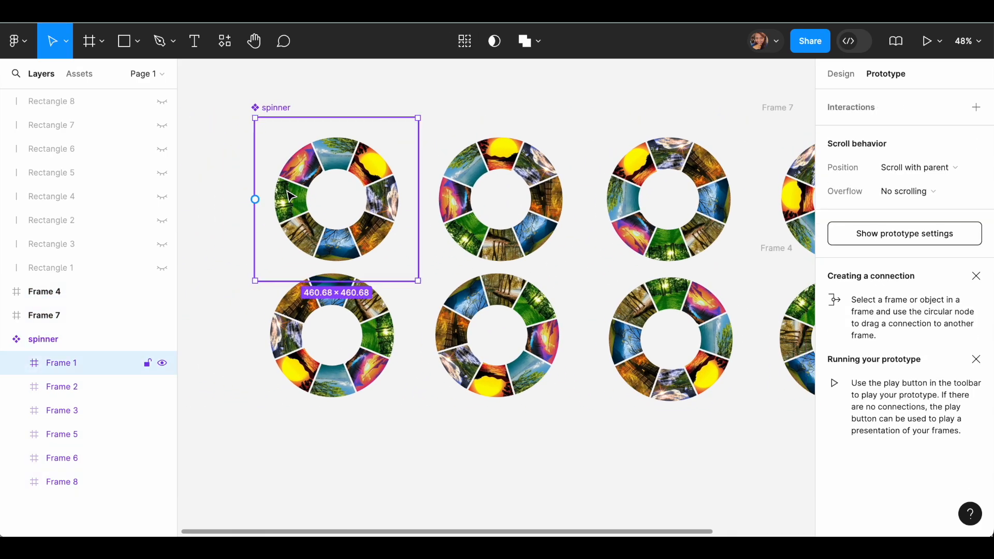
drag(418, 198, 453, 167)
drag(487, 95, 405, 270)
key(ctrl+z)
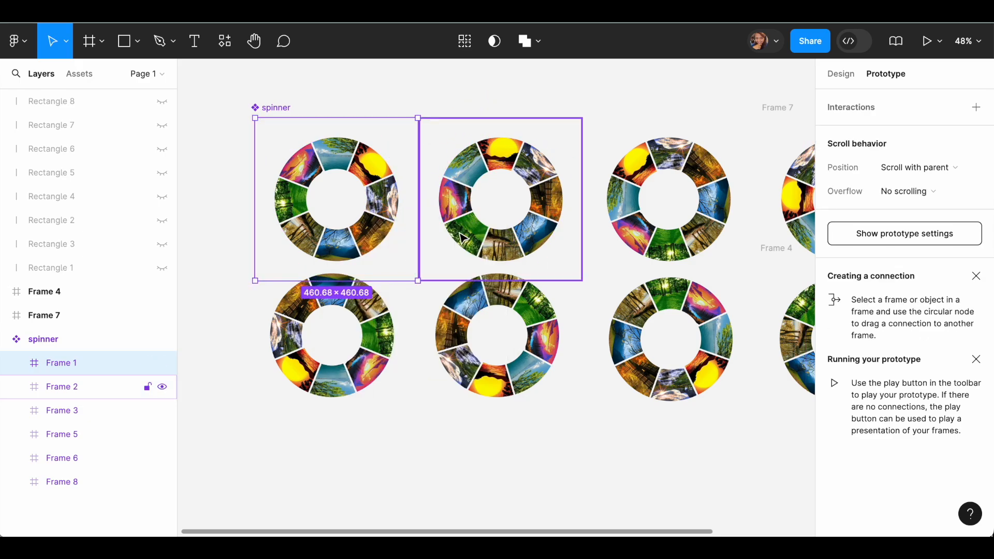
Select the six rings of the second, third and fourth columns and shift them farther from the first column
scroll(489, 226, down, 3)
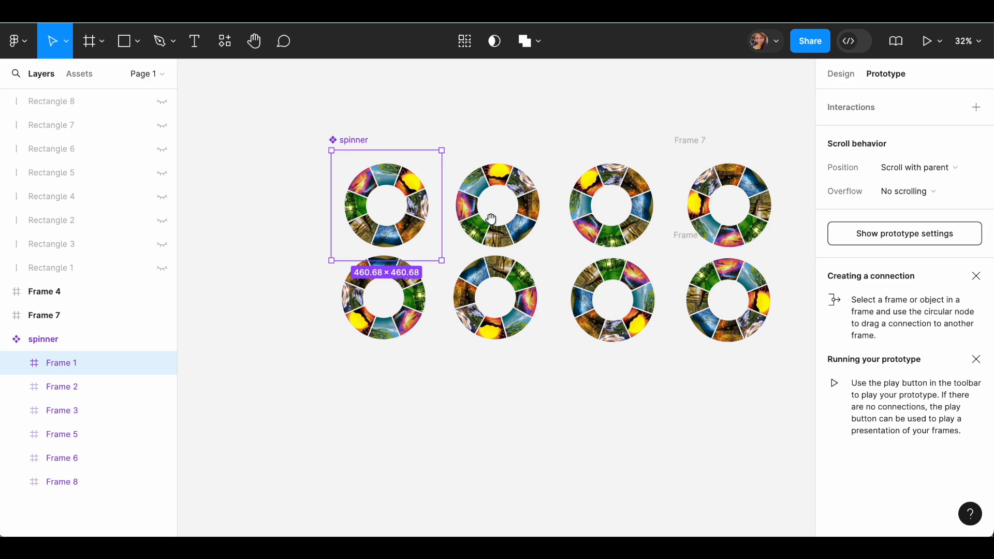
drag(491, 219, 397, 230)
drag(698, 136, 356, 380)
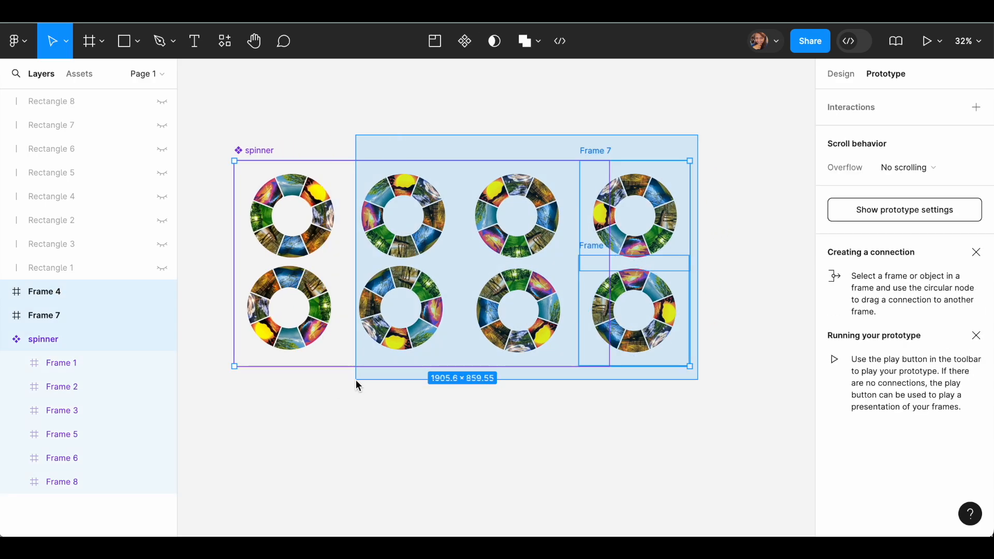
click(406, 232)
click(406, 233)
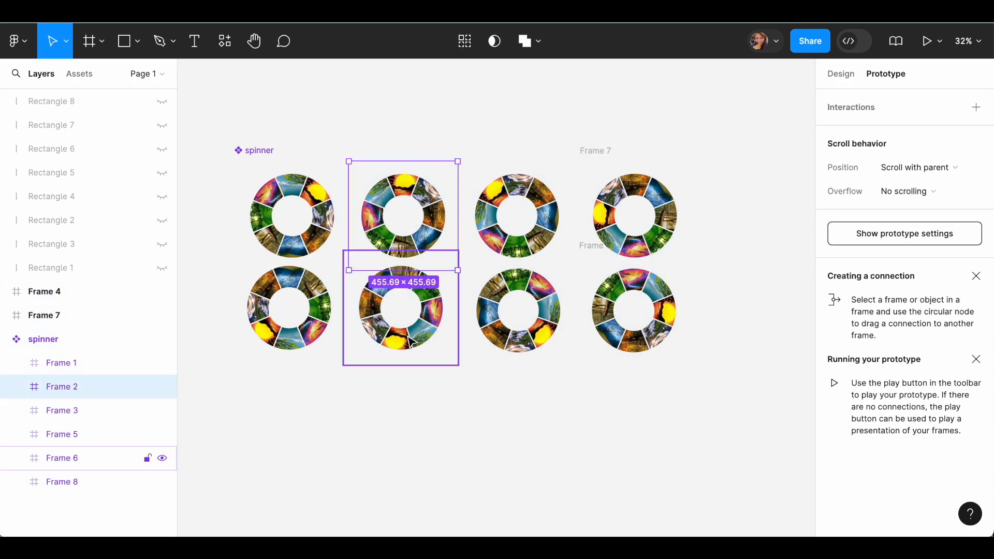
shift+click(410, 340)
shift+click(547, 242)
shift+click(540, 335)
shift+click(641, 227)
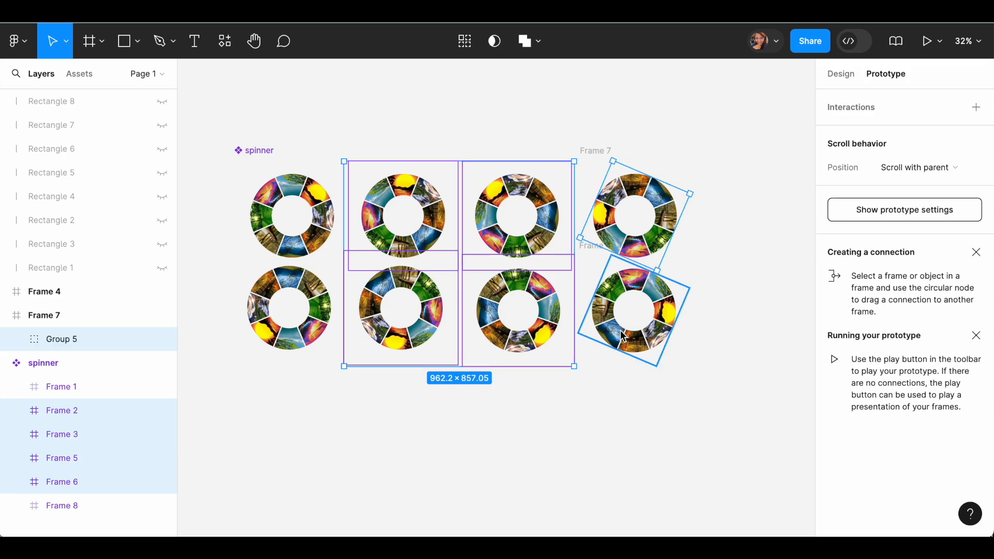
shift+click(624, 335)
drag(410, 344, 431, 345)
Drop the second column from the selection and shift the third and fourth columns farther away from it
shift+click(431, 342)
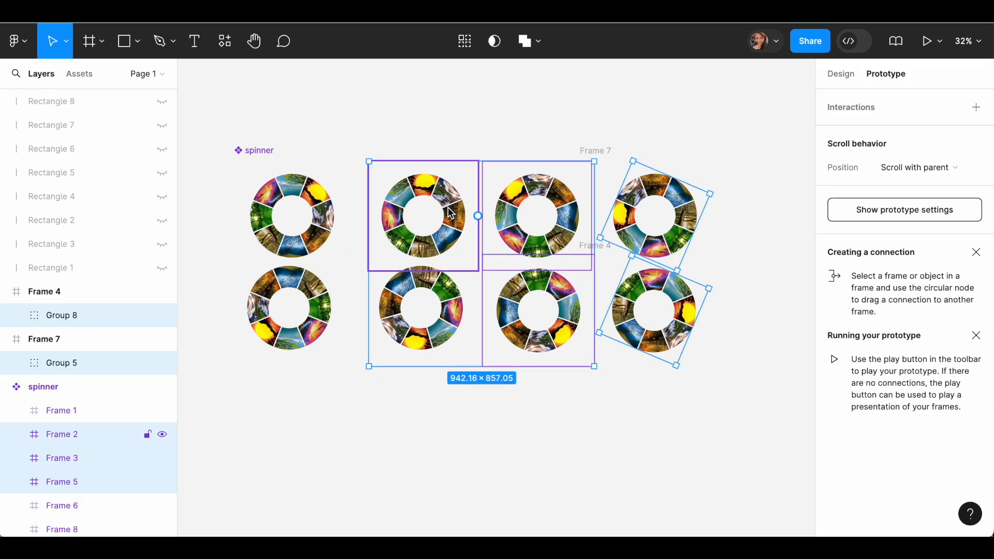
shift+click(449, 209)
drag(508, 227, 537, 227)
Drop the third column from the selection and shift the two ring groups of the fourth column farther away
shift+click(537, 228)
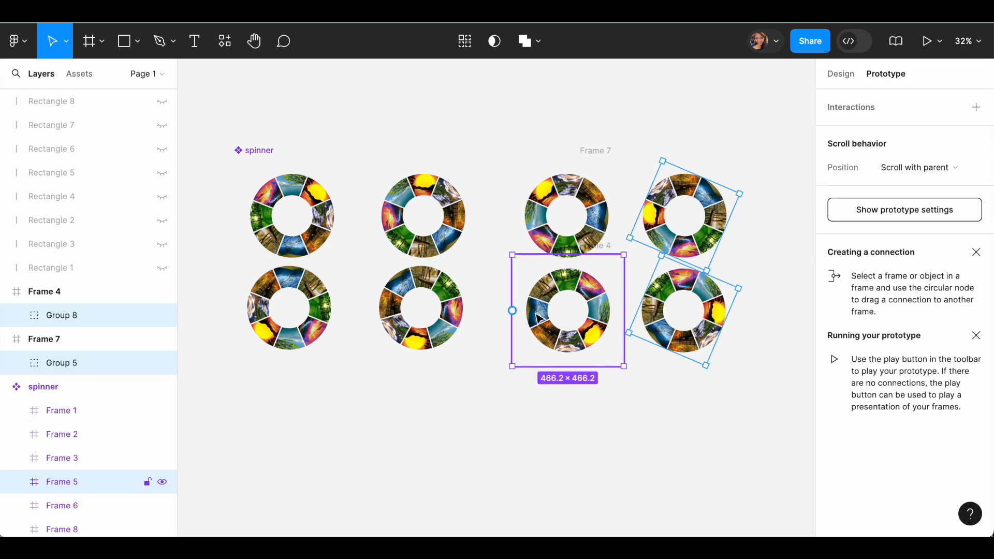
shift+click(539, 317)
drag(654, 229, 683, 227)
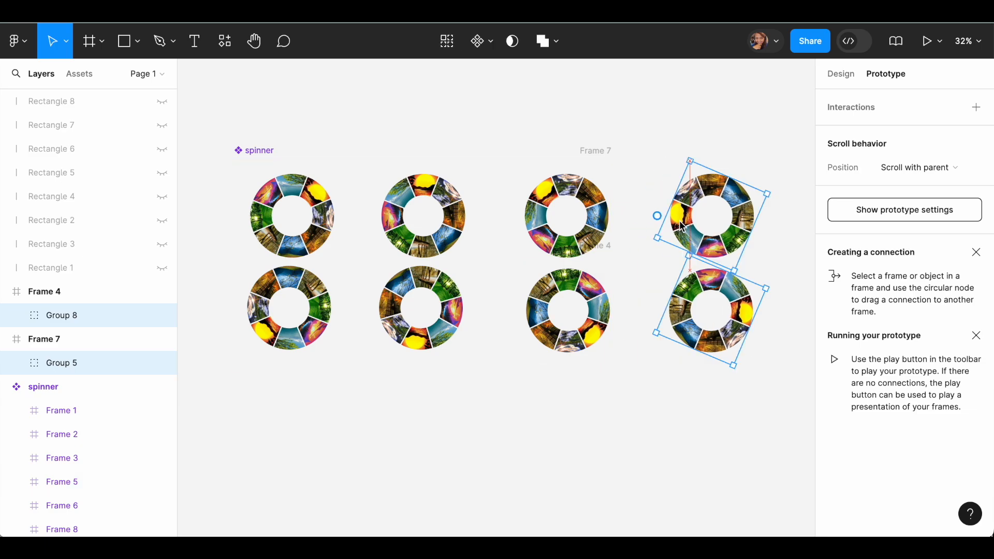
Try to move Frame 4 over to its displaced ring
click(300, 464)
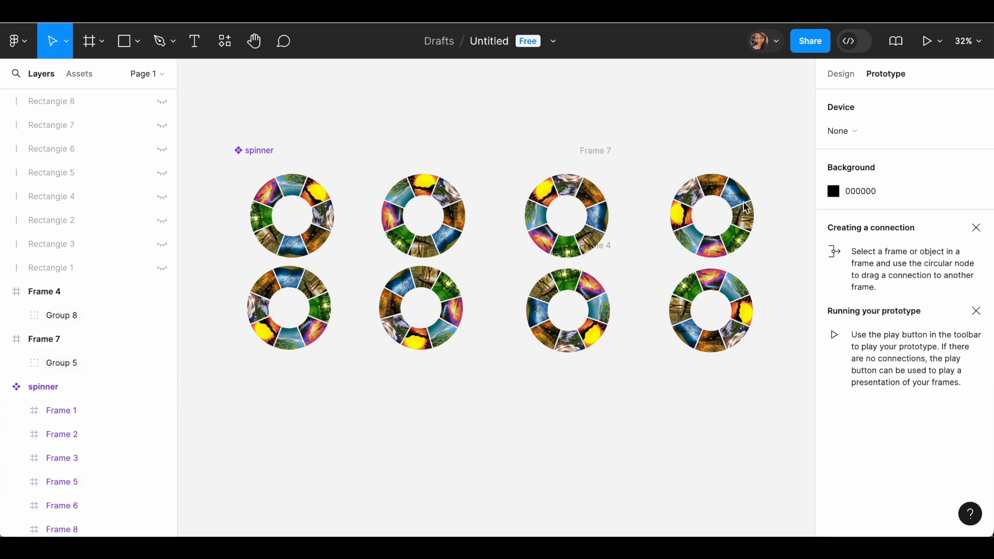
click(7, 292)
click(8, 315)
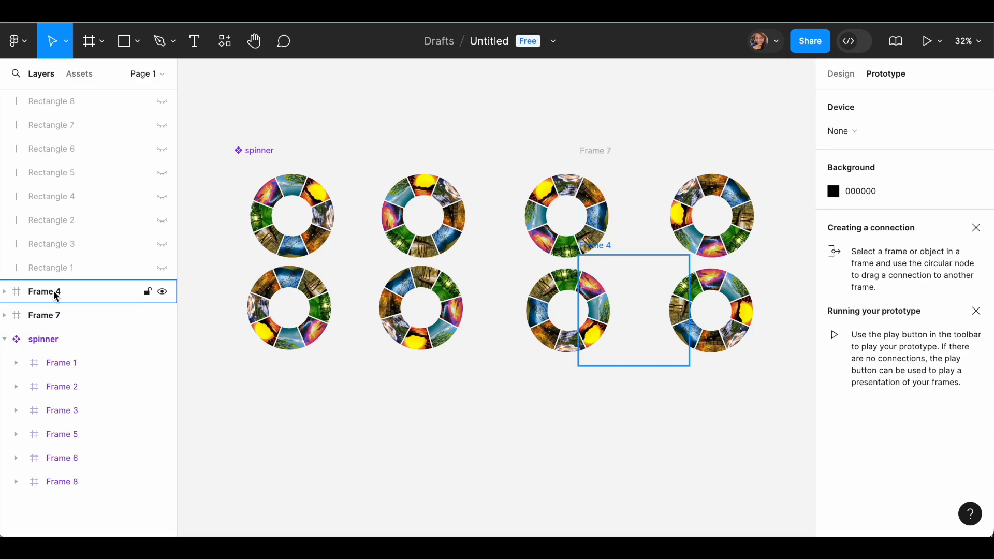
click(52, 292)
drag(636, 346, 710, 346)
key(super+z)
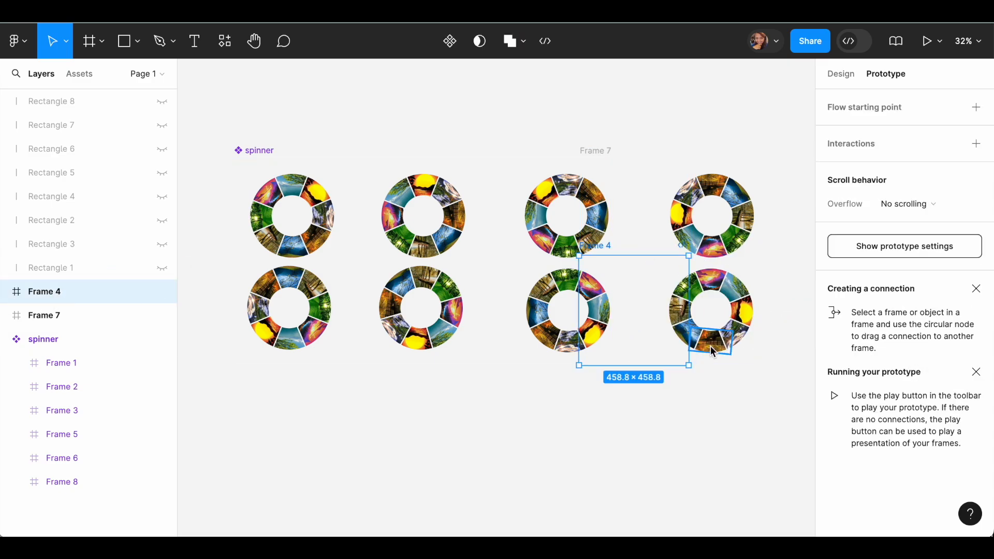
Undo the latest spacing moves of the second, third and fourth columns
key(super+z)
key(super+z)
key(super+z)
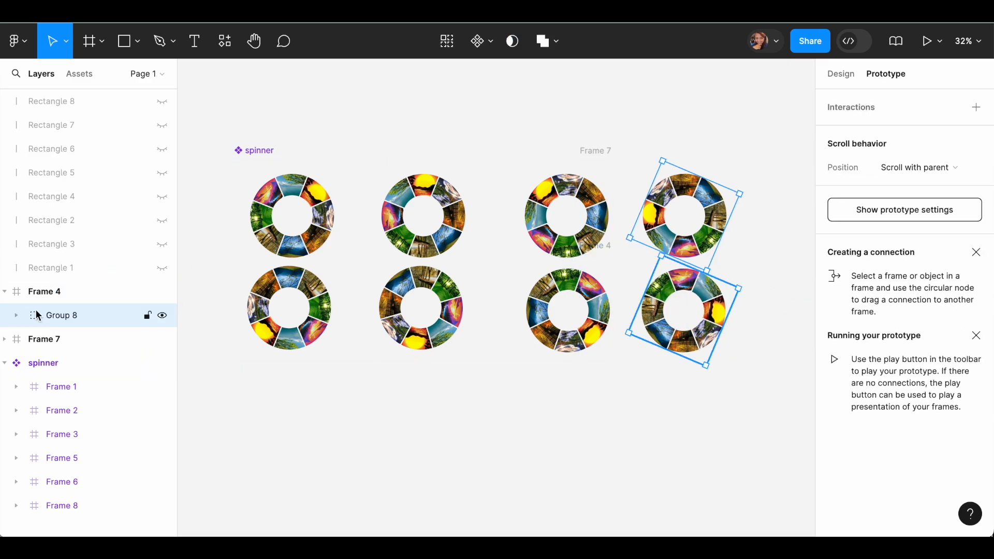
click(56, 292)
key(super+z)
key(super+z)
key(super+z)
key(super+z)
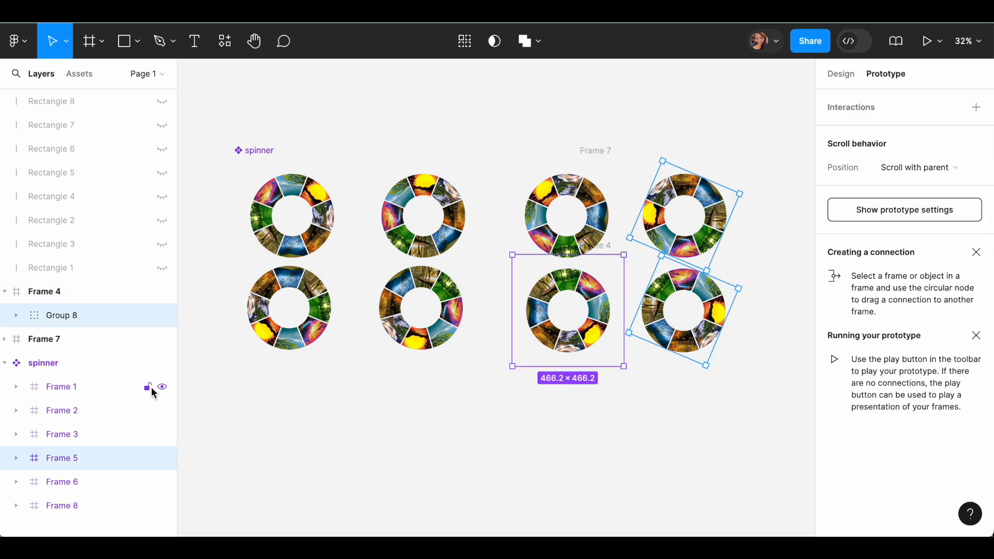
key(super+z)
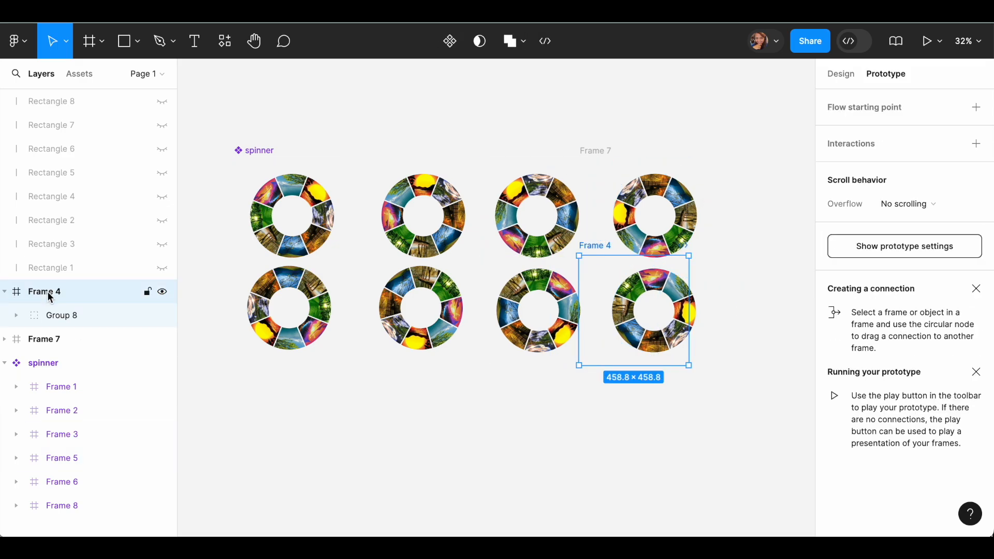
key(super+z)
key(super+z)
key(super+z)
key(super+z)
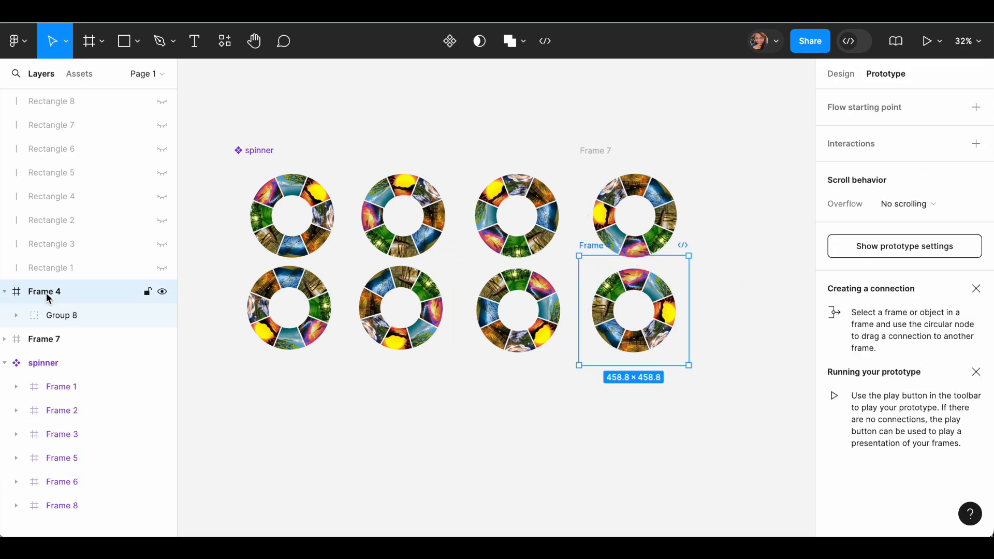
Select Frame 4 and Frame 7 as whole frames and move them farther from the third column
click(5, 292)
shift+click(40, 314)
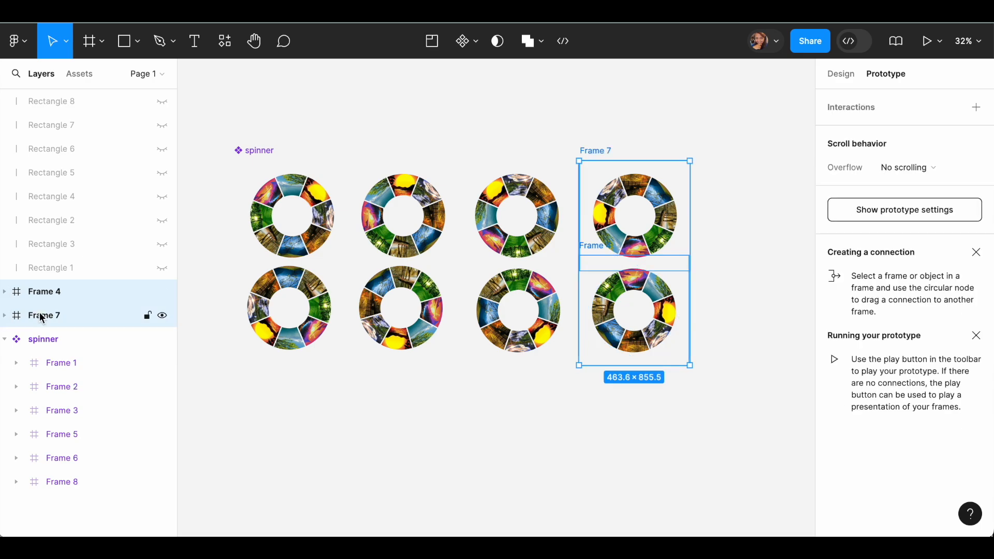
drag(596, 210, 665, 218)
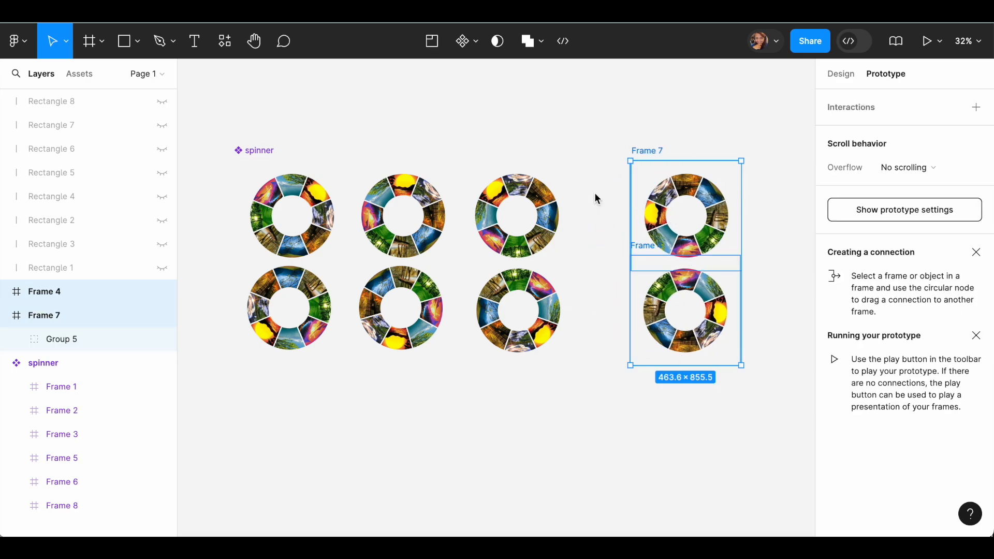
Select Frame 3 and Frame 5 and move them toward the fourth column, widening the gap after the second column
click(841, 74)
click(537, 219)
shift+click(544, 326)
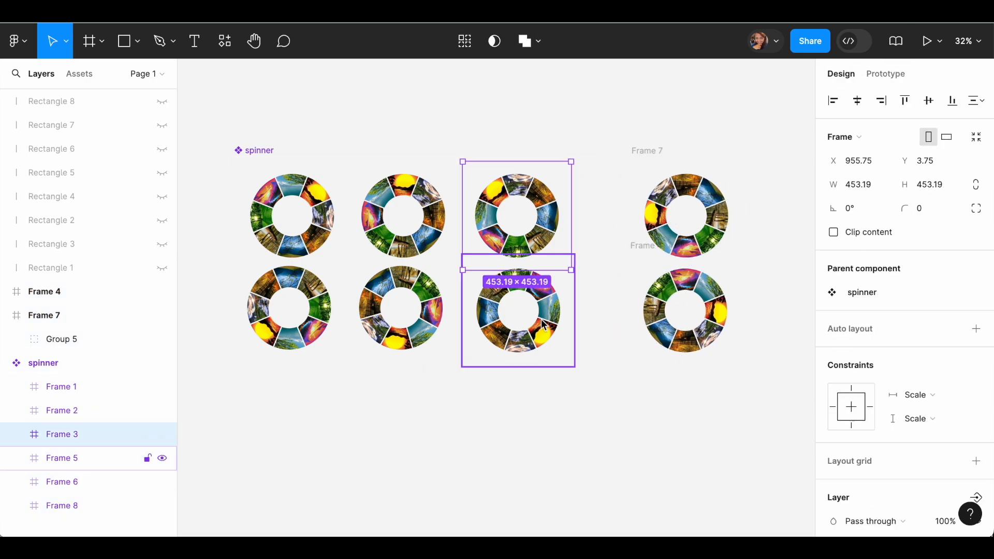
drag(536, 333, 578, 342)
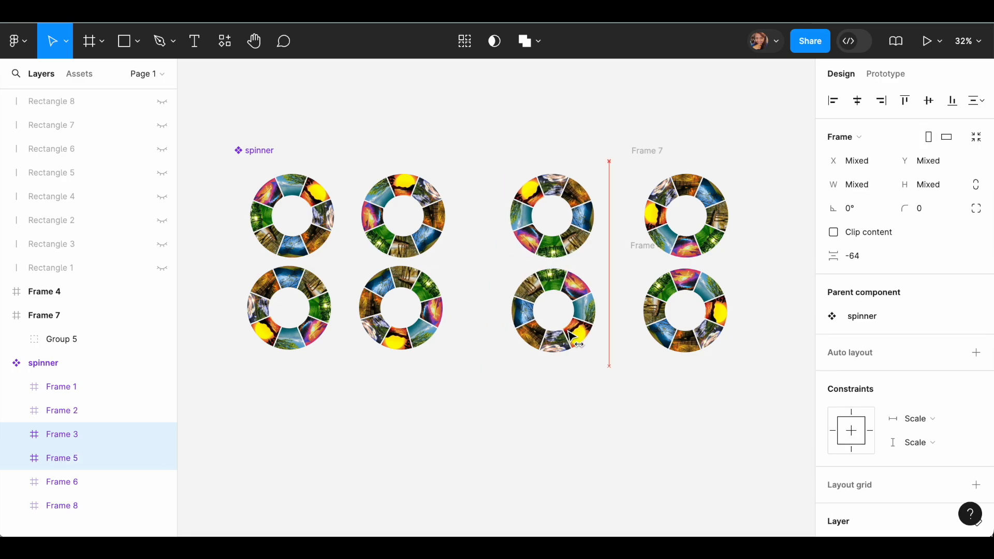
Move the second column's two rings to midway between the first and third columns
click(440, 227)
shift+click(430, 345)
drag(429, 345, 444, 346)
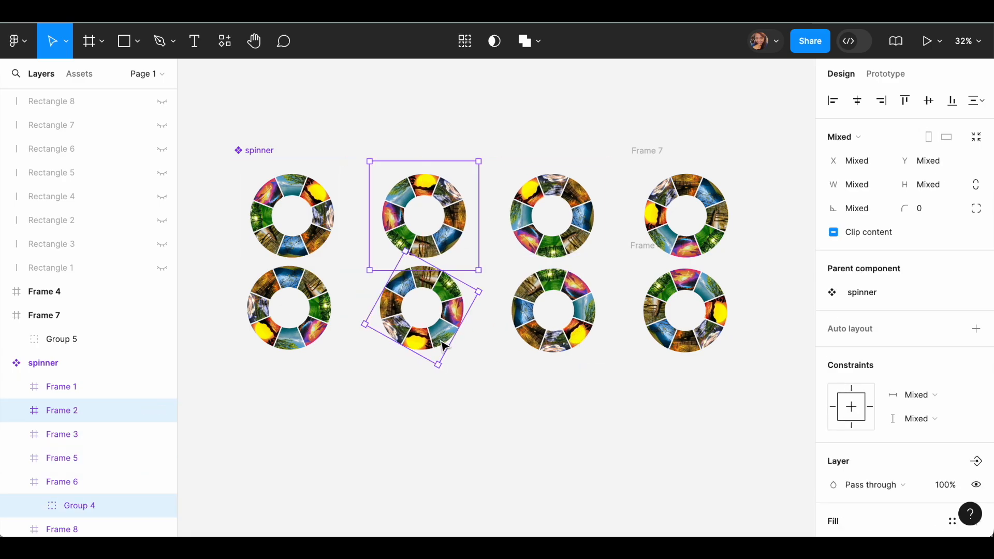
Add an on-click prototype connection from Frame 1 to Group 1, the ring in the second column
click(888, 80)
click(337, 197)
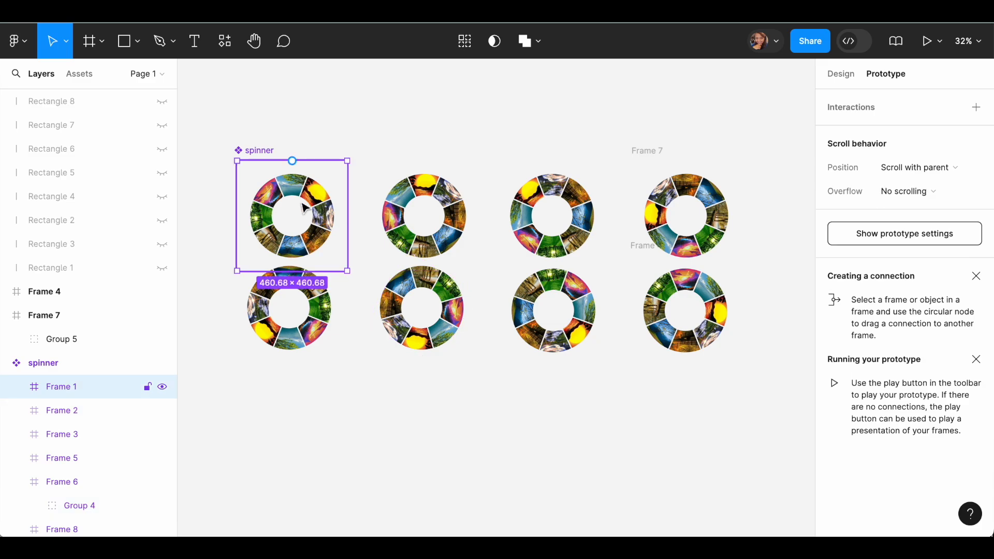
drag(431, 126, 485, 178)
drag(367, 238, 378, 220)
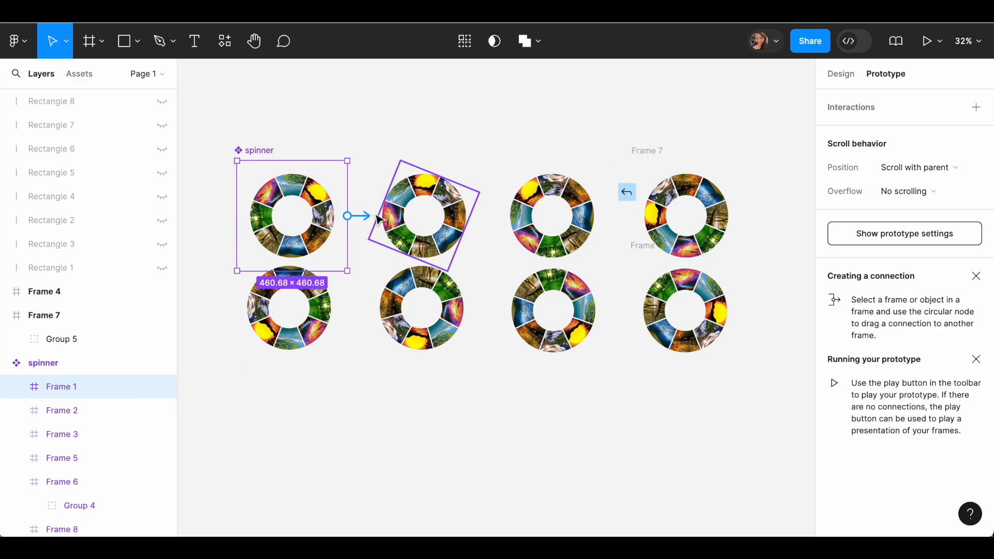
drag(376, 216, 377, 217)
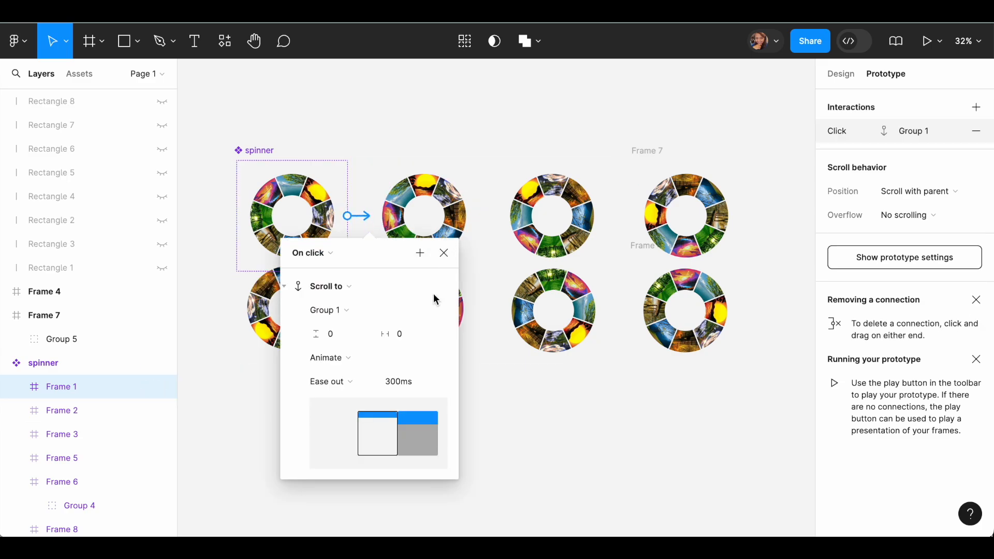
click(445, 255)
Try to connect Frame 2 to the third ring of the upper row with a prototype link
click(466, 215)
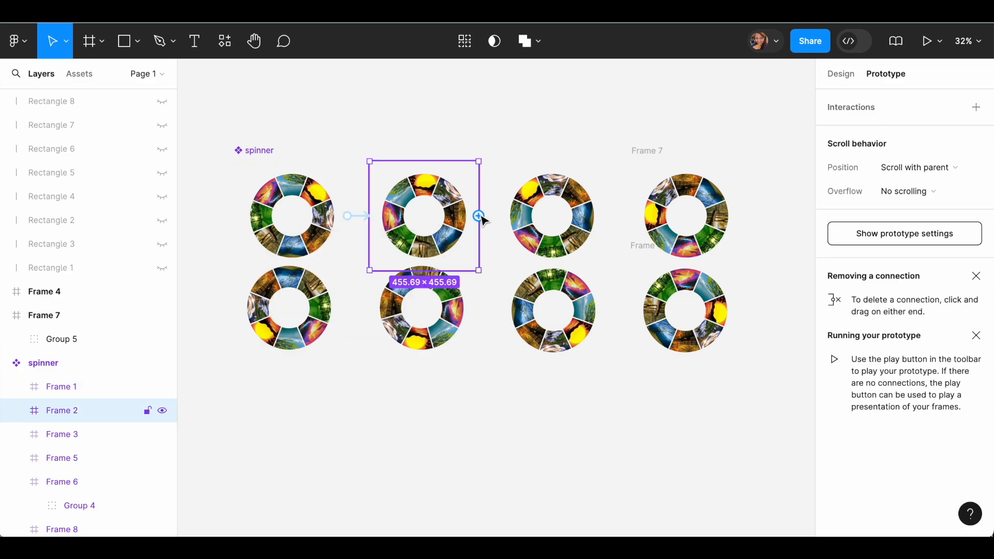
drag(480, 218, 505, 224)
click(547, 237)
click(531, 251)
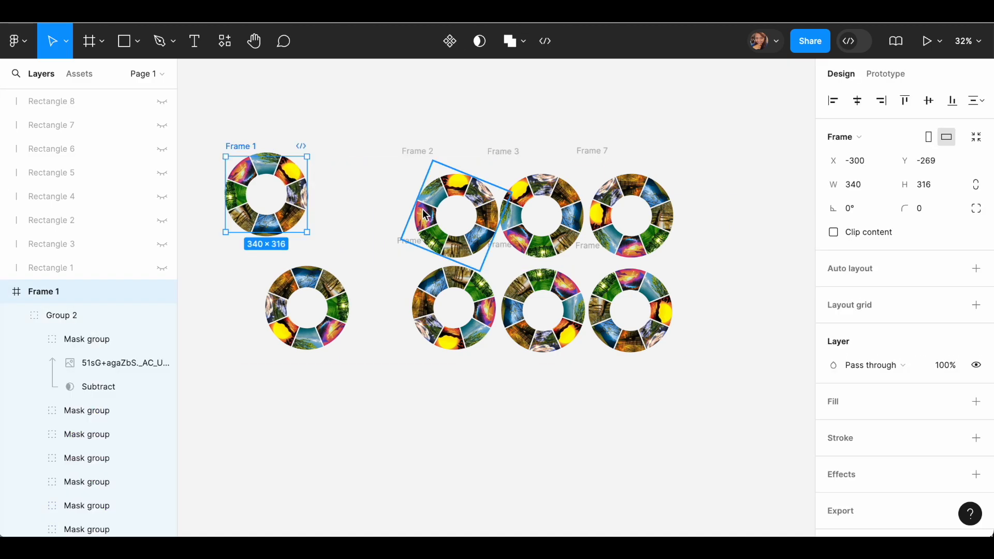
Shrink Frame 2 to 355 × 356 with its ring centred inside, and place it beside Frame 1
click(4, 293)
click(43, 316)
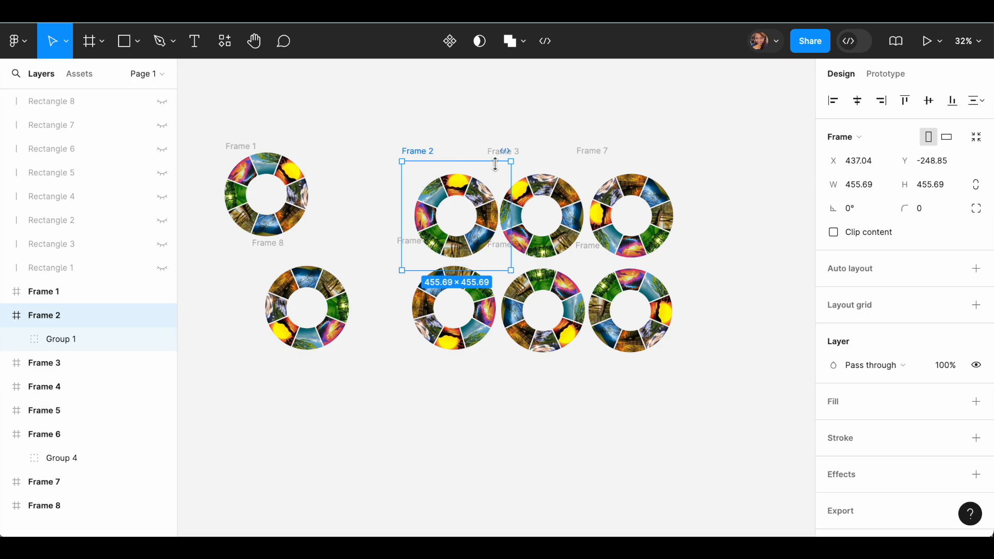
drag(511, 163, 487, 184)
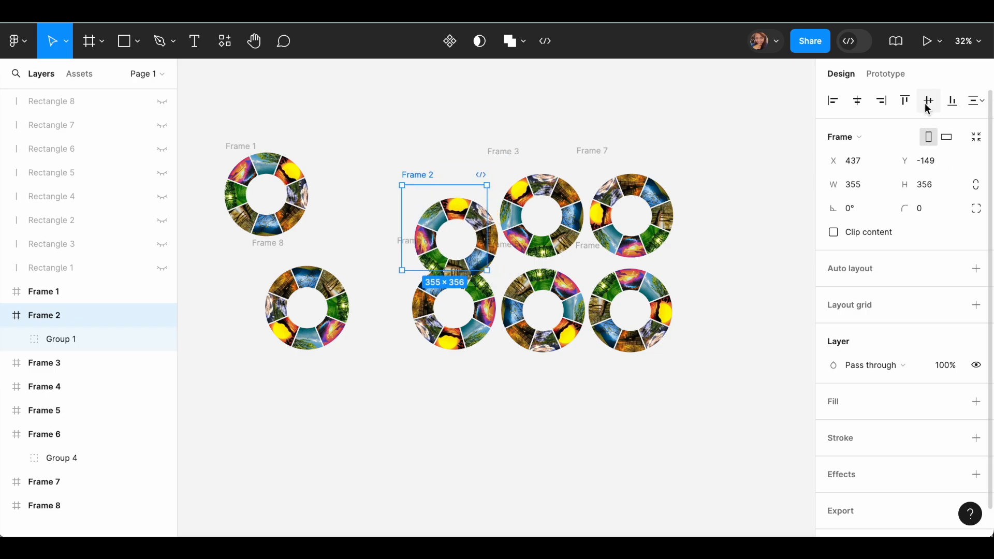
click(860, 103)
click(935, 107)
drag(466, 210, 401, 177)
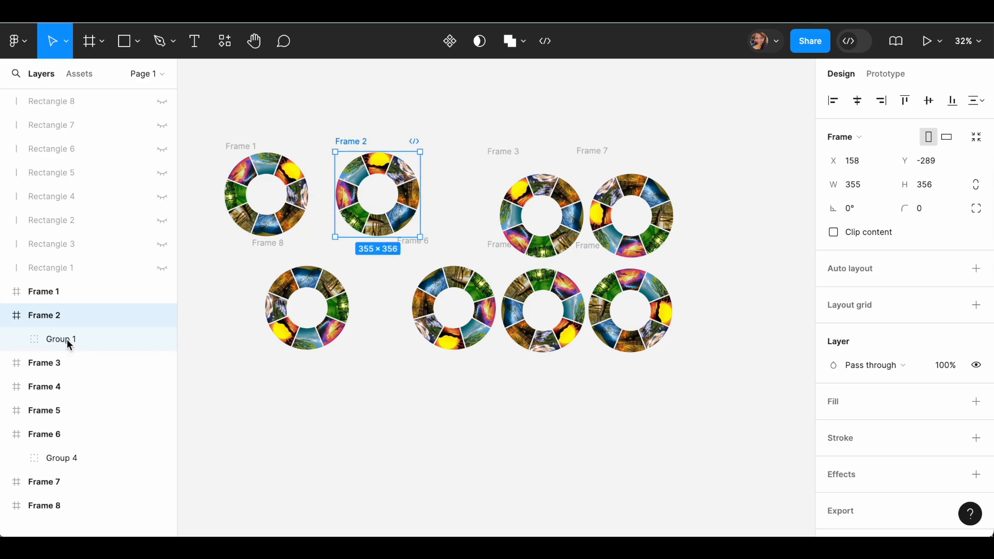
Shrink Frame 3 to 358 × 358 with its ring centred inside, and place it beside Frame 2
click(509, 253)
drag(603, 161, 575, 180)
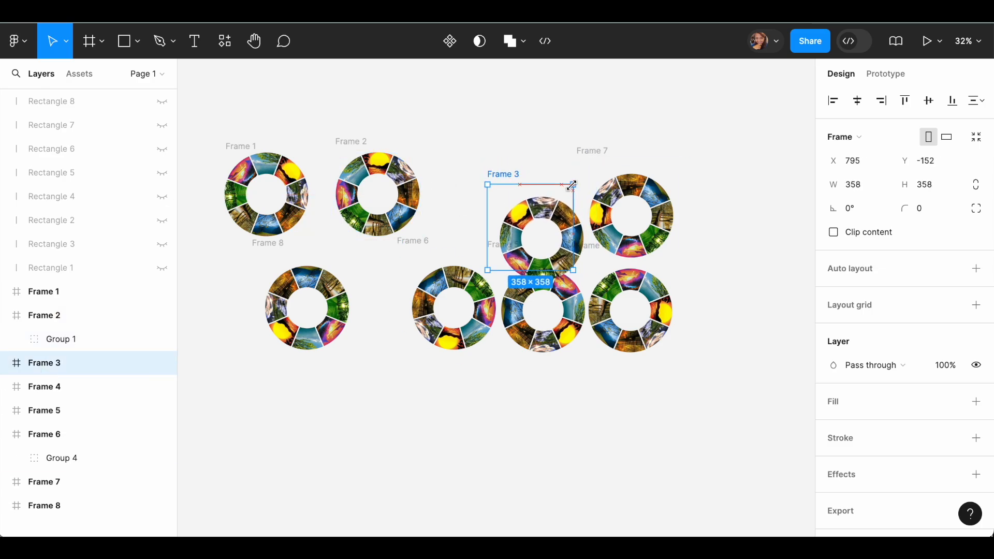
click(859, 101)
click(930, 105)
drag(566, 203, 527, 171)
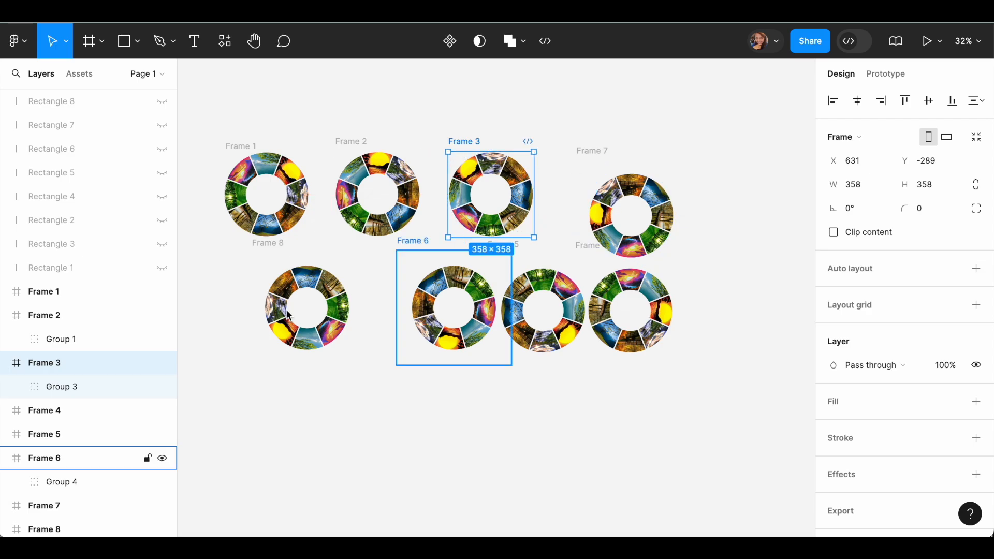
Shrink Frame 4 to about 363 × 364 and centre its ring inside it
click(52, 392)
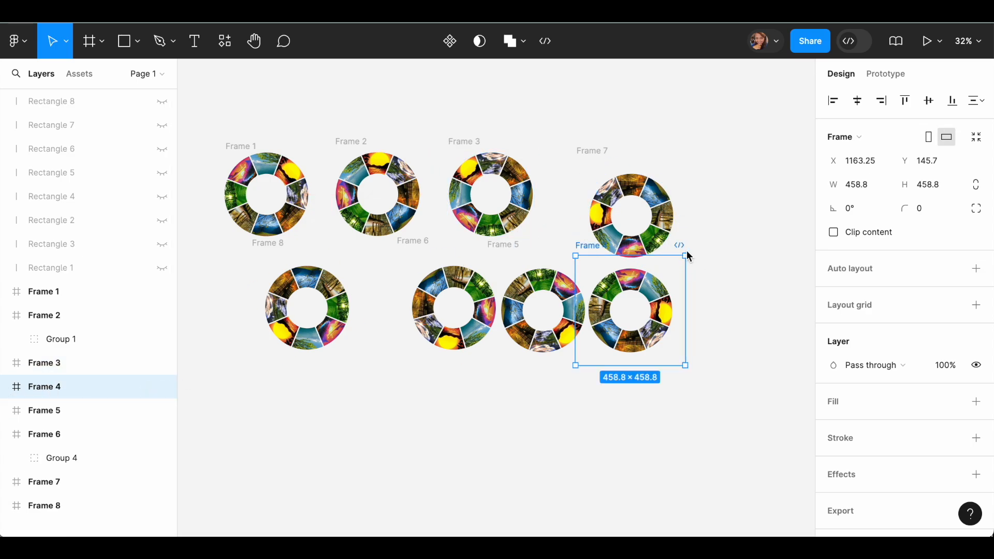
drag(684, 261, 663, 278)
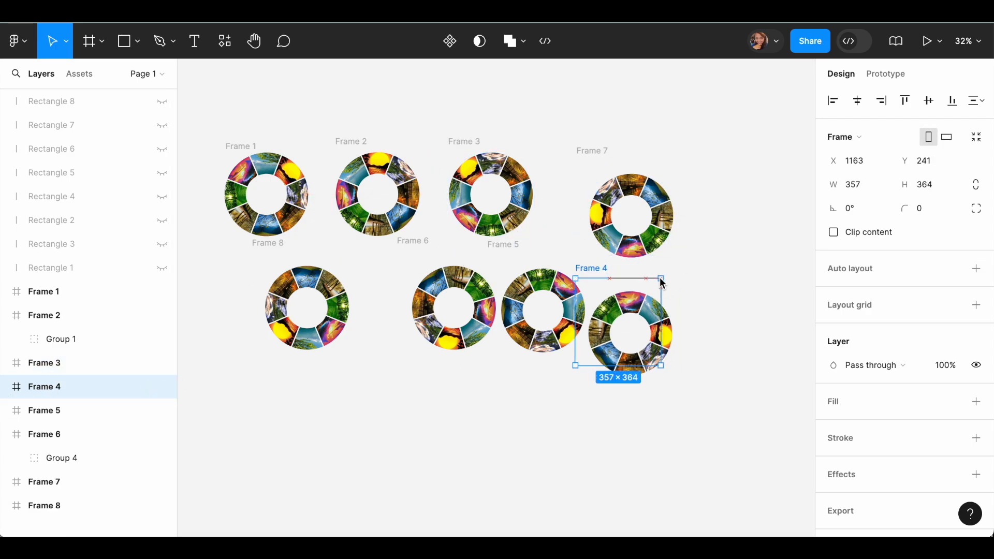
click(859, 101)
click(928, 100)
Move Frame 7 aside and place Frame 4 in the upper row after Frame 3
drag(653, 227, 757, 272)
key(ctrl+z)
drag(586, 149, 709, 237)
drag(592, 270, 587, 148)
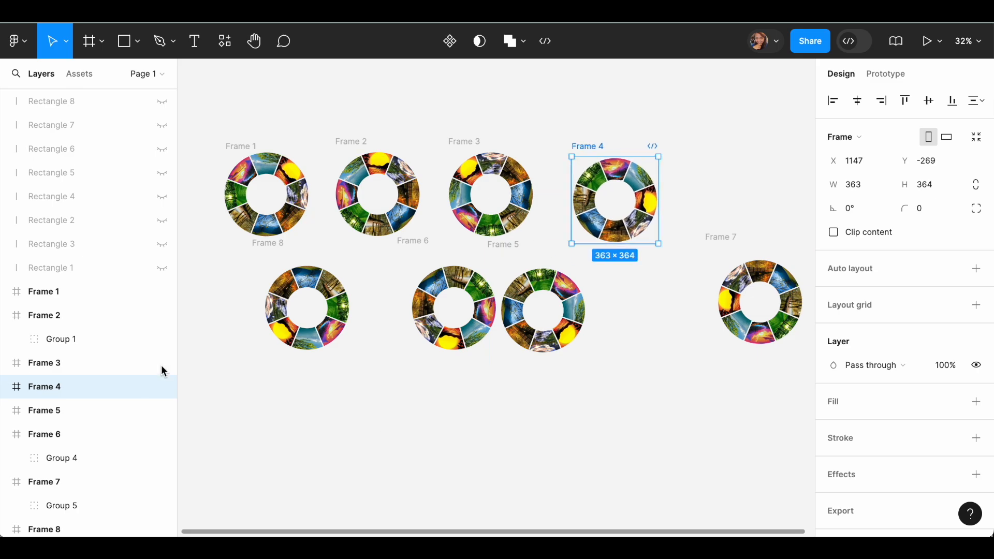
Shrink Frame 5 to 359 × 341 with its ring centred inside, and move it below Frame 1
click(33, 412)
drag(599, 253, 573, 285)
click(866, 101)
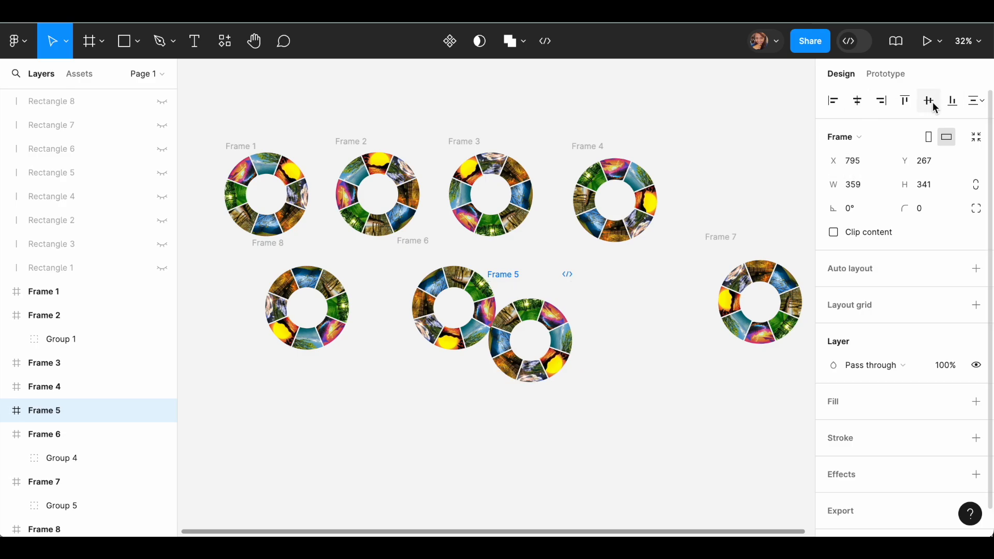
click(934, 106)
drag(509, 279, 242, 275)
click(306, 280)
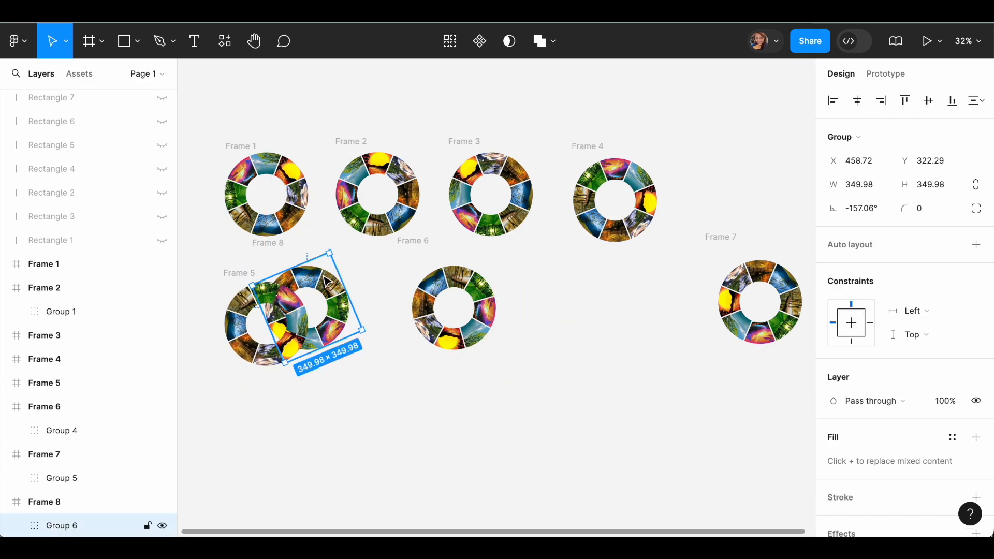
Shrink Frame 6 to 372 × 350 around its ring and move it below Frame 5
click(66, 409)
drag(513, 252, 487, 281)
drag(419, 280, 239, 388)
click(325, 289)
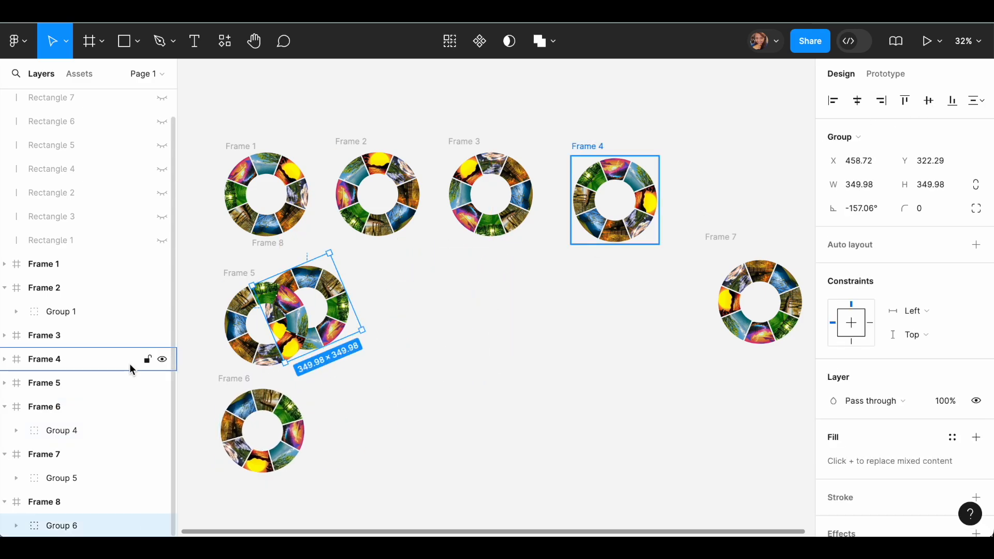
Lay out the lower row by moving Frame 8 to its far end, Frame 6 under Frame 2 and Frame 7 under Frame 3
click(51, 502)
drag(288, 248, 643, 276)
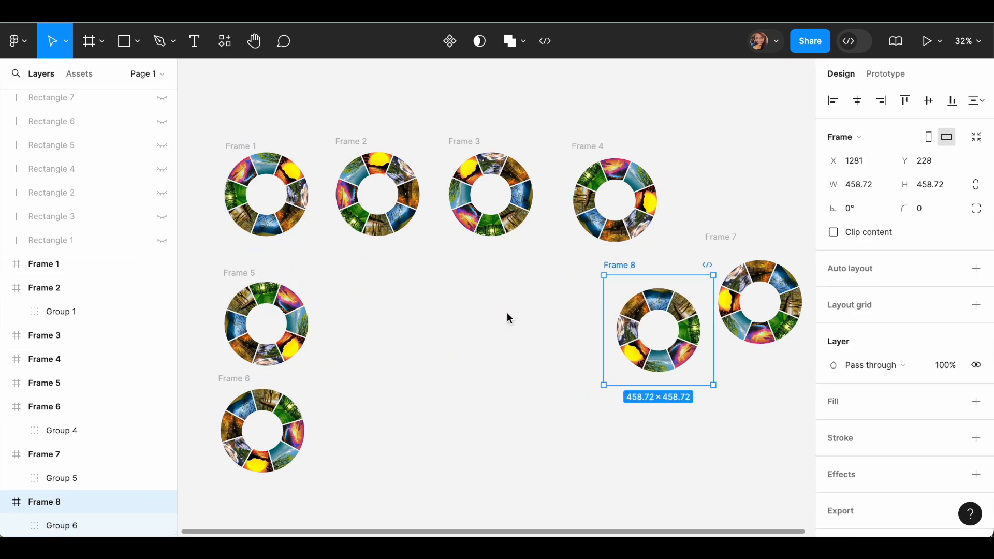
drag(229, 381, 346, 267)
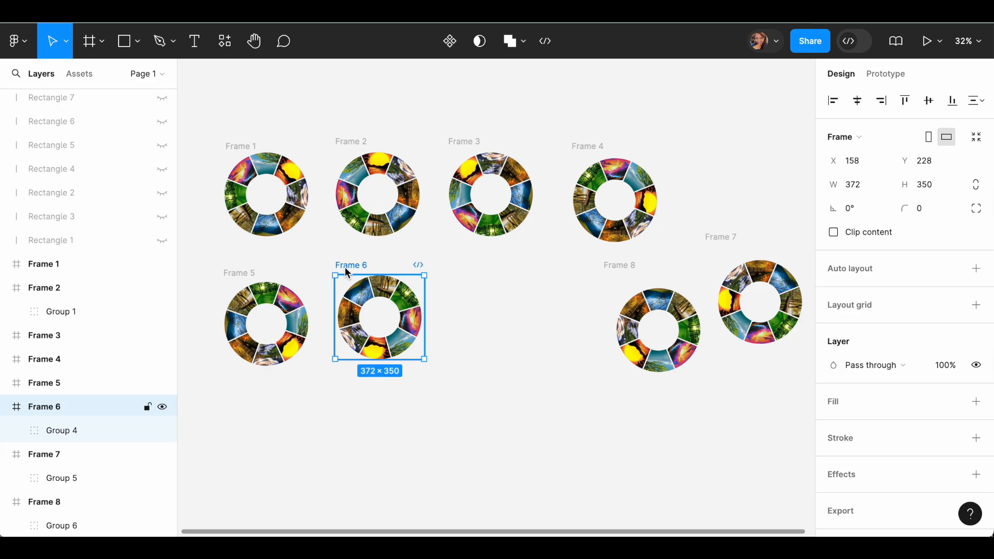
drag(722, 241, 465, 266)
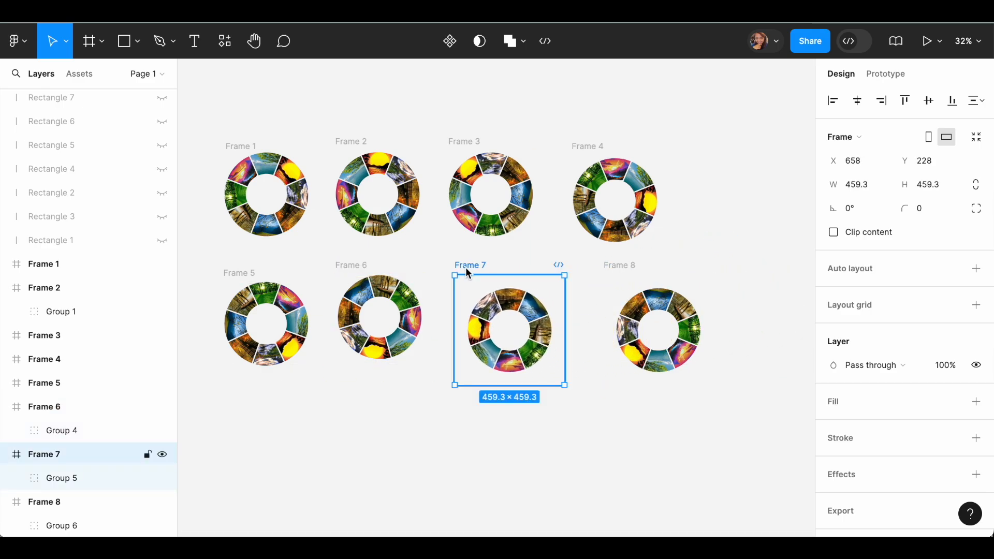
Shrink Frame 7 to 334 × 356 around its ring and line it up with Frame 6 in the lower row
drag(565, 275, 535, 299)
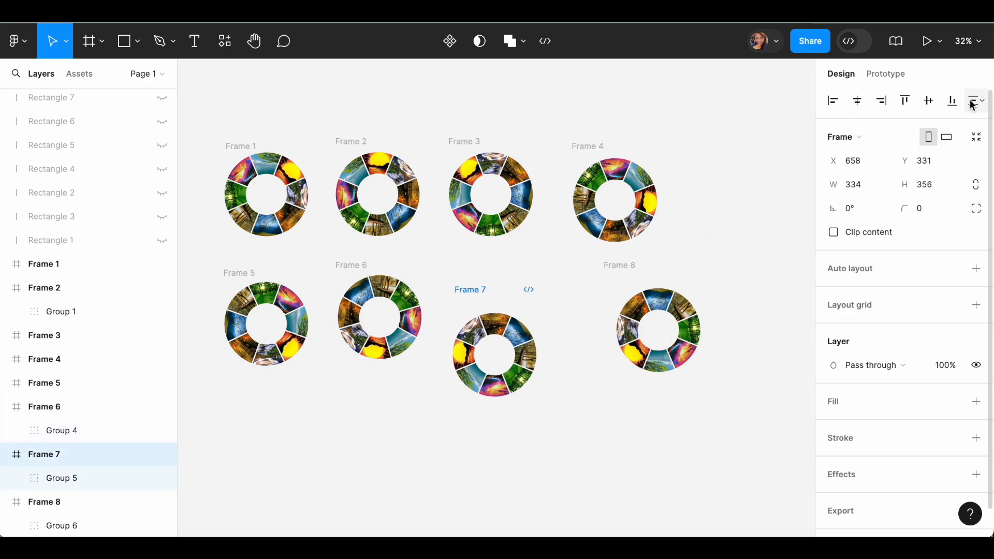
drag(469, 289, 467, 262)
drag(353, 267, 356, 280)
drag(467, 263, 468, 275)
Shrink Frame 8 to 390 × 363 around its ring and move it directly below Frame 4
click(619, 265)
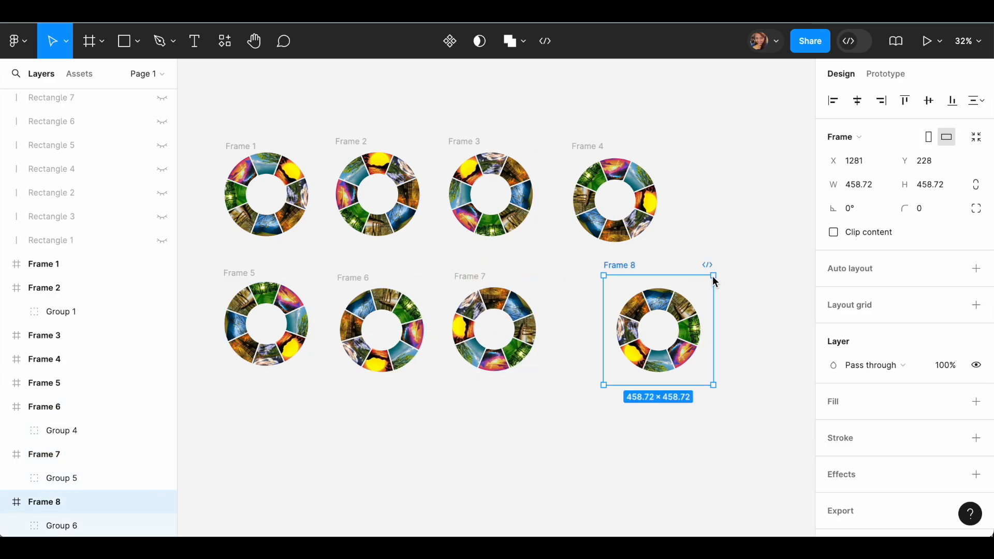
drag(714, 282, 698, 299)
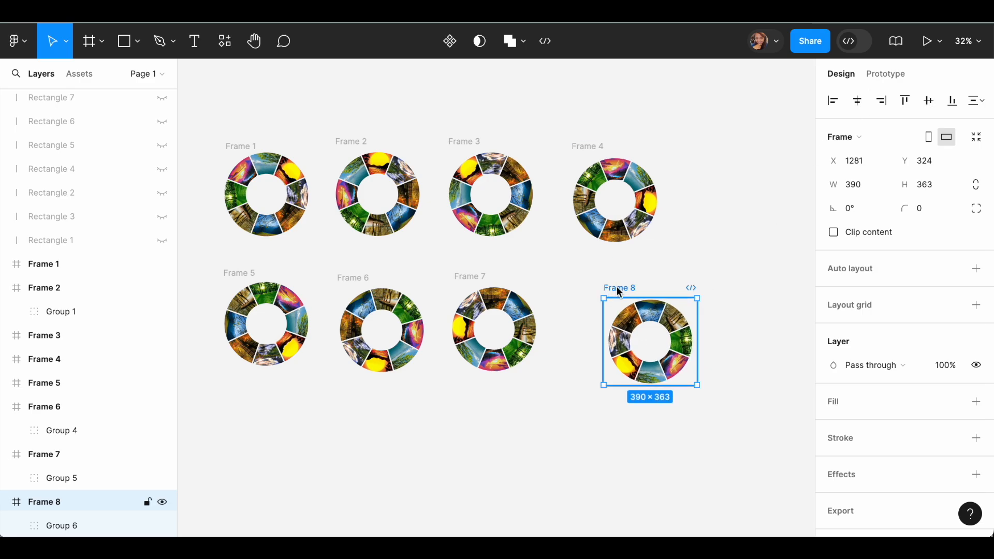
drag(617, 287, 586, 278)
drag(276, 398, 621, 396)
mouse_move(583, 276)
mouse_down()
mouse_move(591, 268)
mouse_move(583, 274)
mouse_up()
Nudge Frames 7, 6 and 5 down slightly so the lower row of rings lines up
click(471, 276)
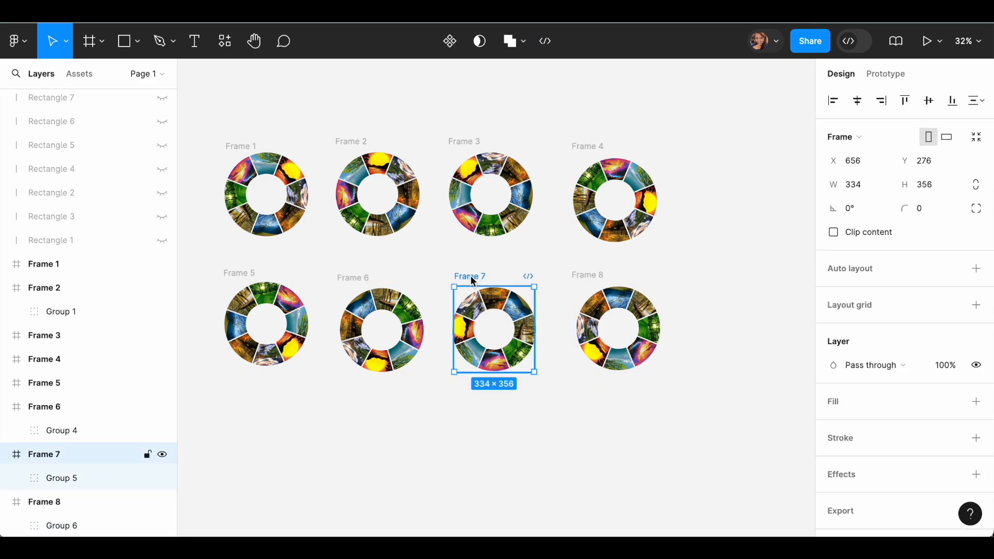
drag(471, 277, 471, 278)
drag(360, 280, 360, 281)
click(231, 276)
drag(233, 281, 233, 289)
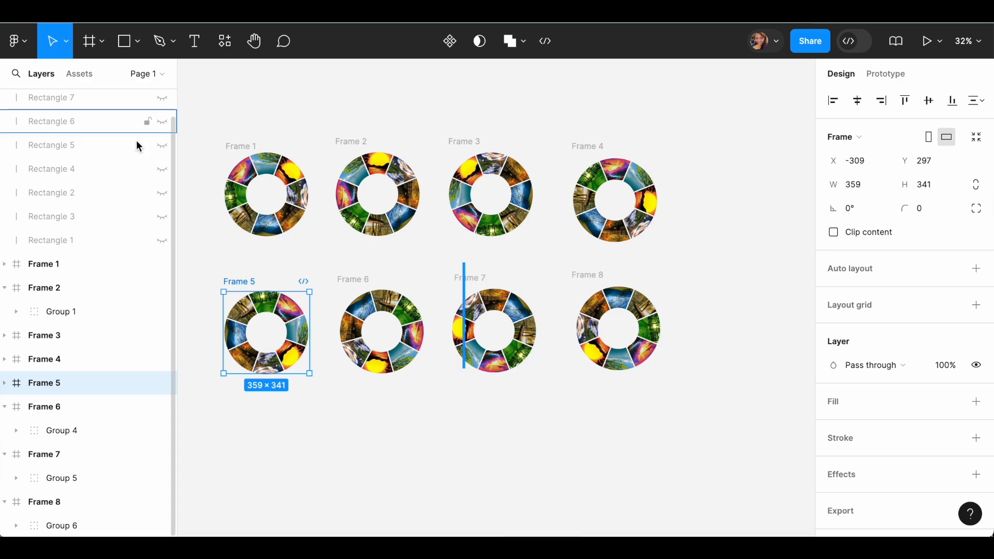
Select all eight frames and create a single component named spinner from them
click(37, 290)
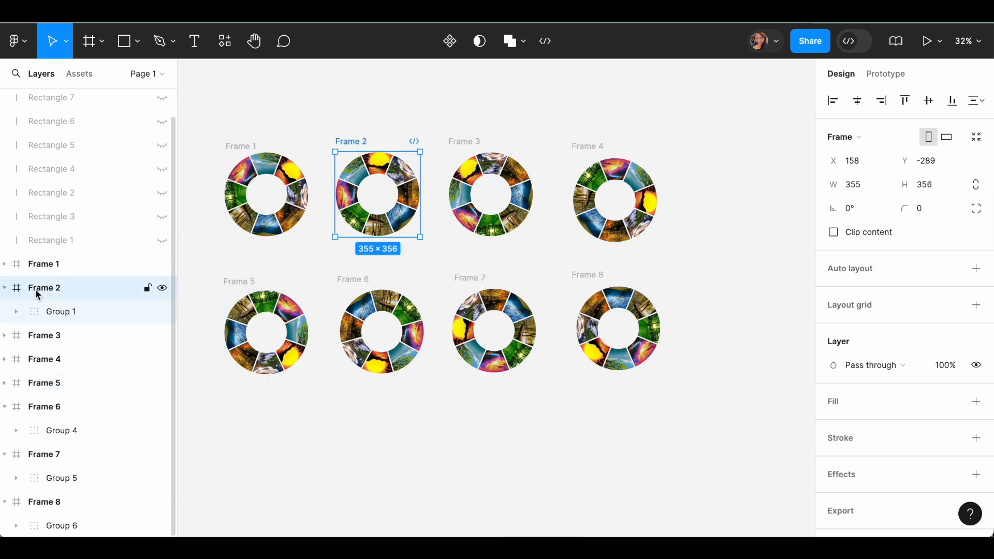
click(47, 336)
drag(199, 105, 743, 445)
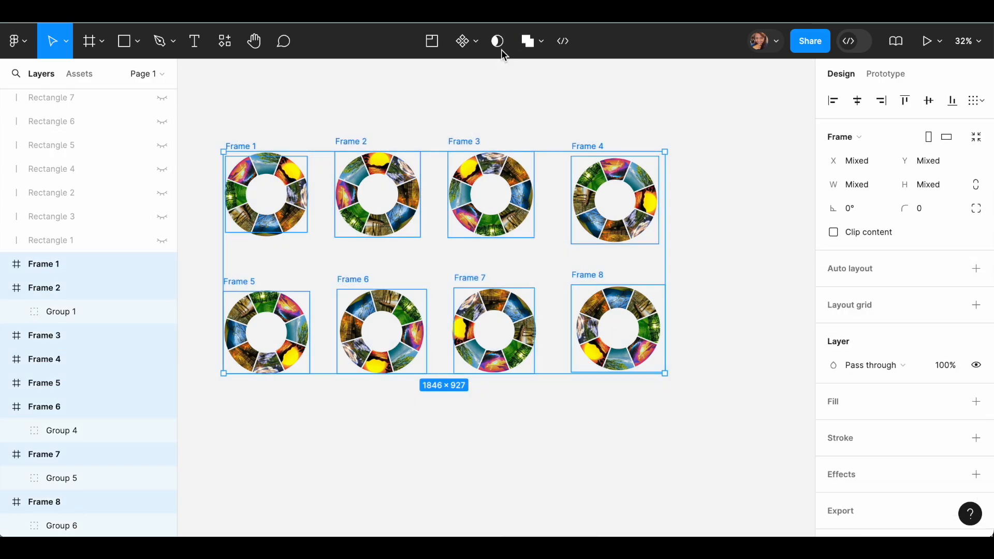
click(480, 52)
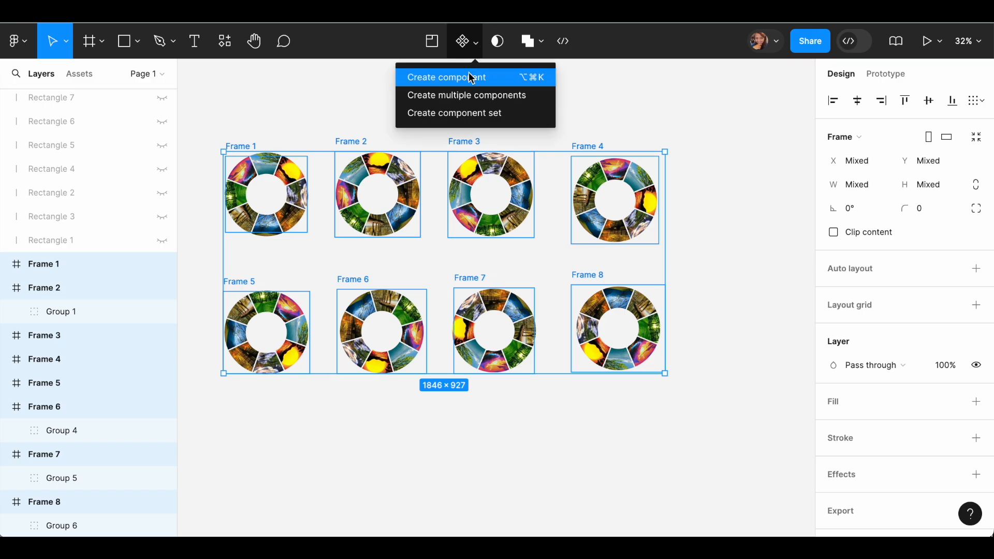
click(473, 76)
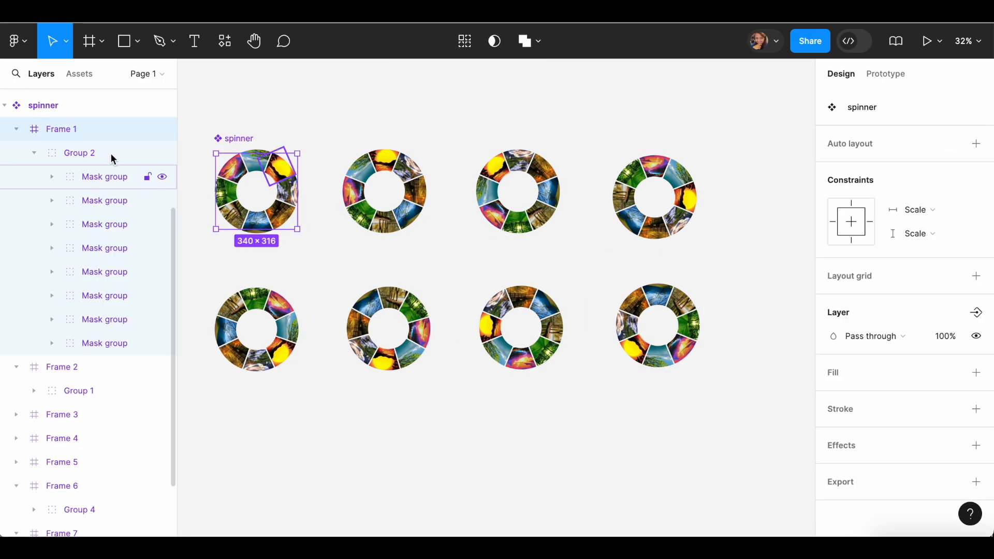
Add a white FFFFFF fill at 100% to Frame 1 in the spinner component
click(976, 373)
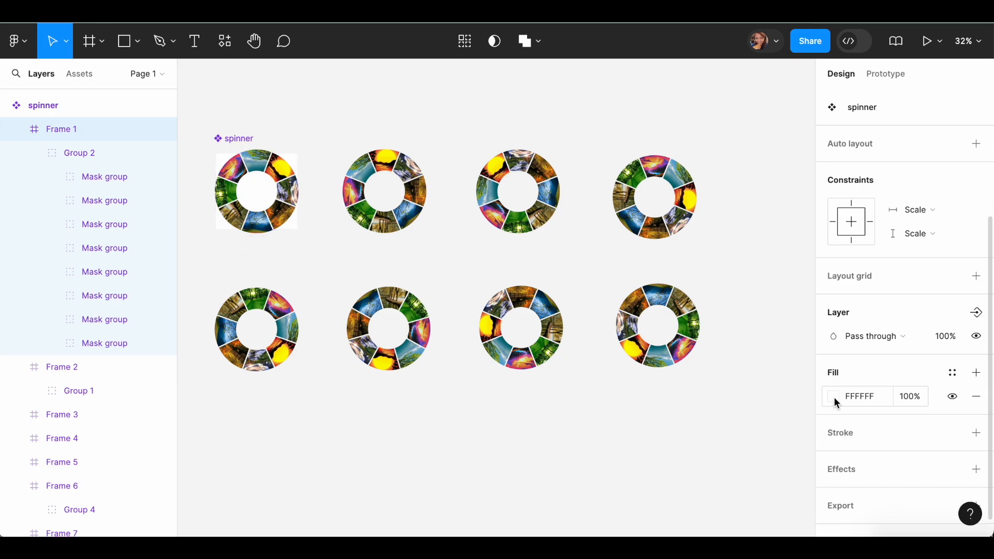
click(834, 397)
click(801, 108)
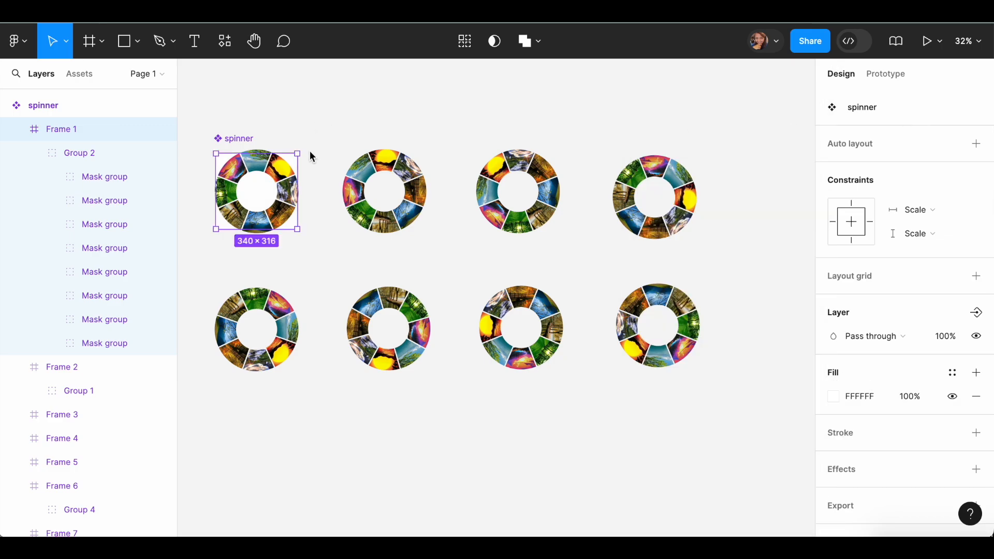
Enlarge Frame 1 to 380 × 367 and centre its ring group, Group 2, inside it
drag(297, 154, 308, 139)
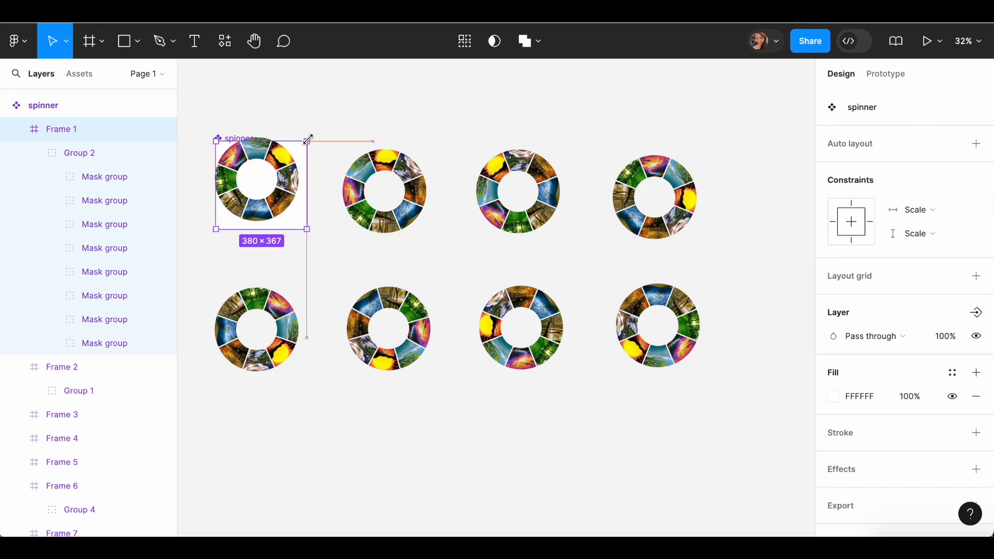
click(858, 101)
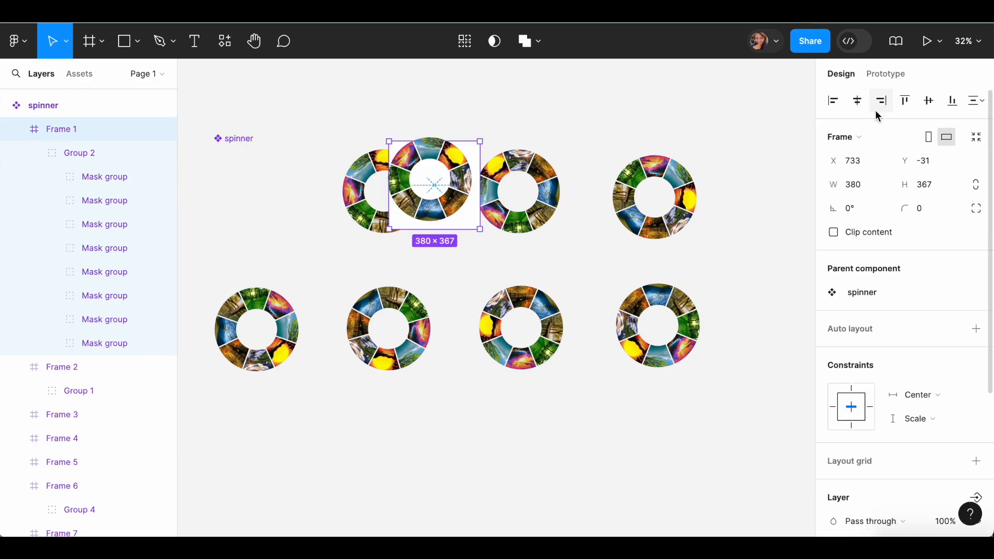
key(ctrl+z)
click(80, 152)
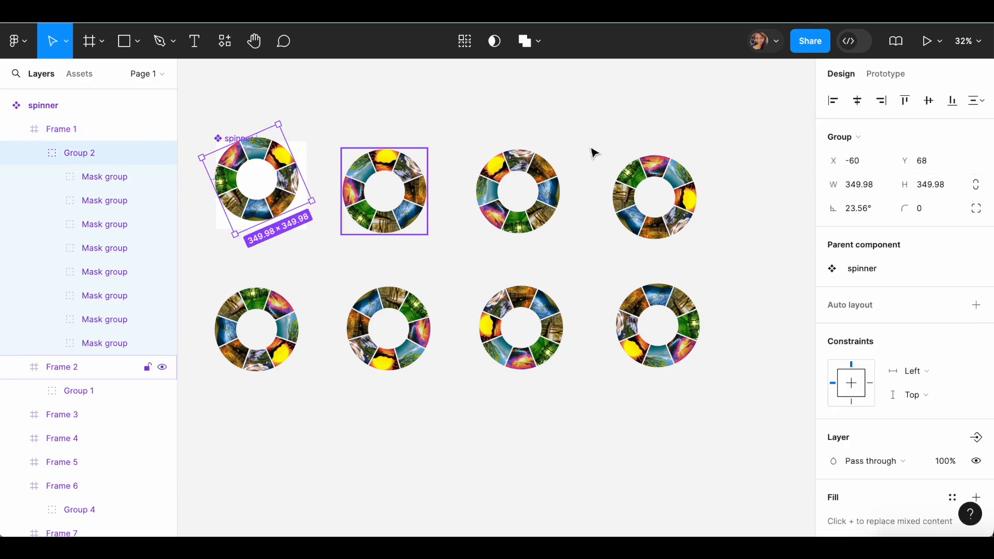
click(858, 102)
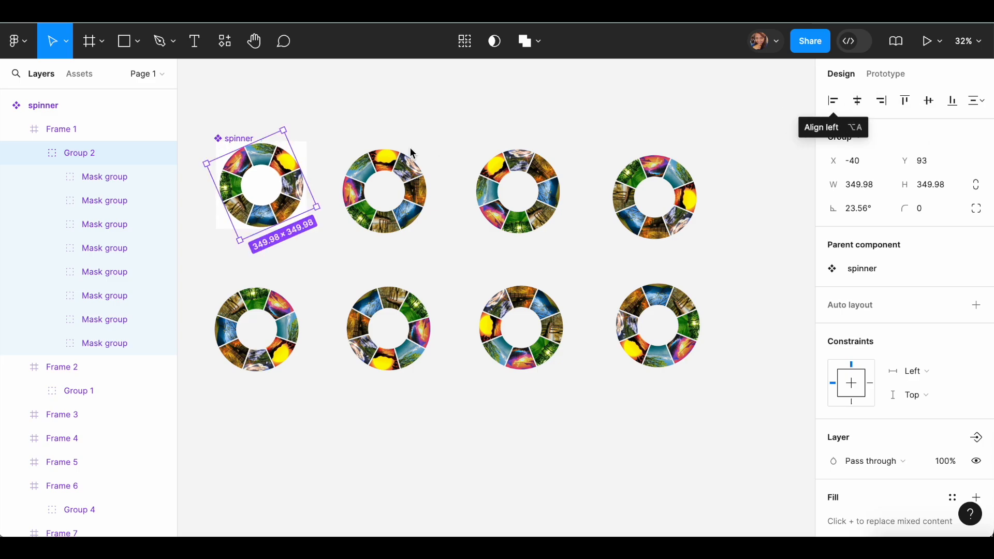
Add a white FFFFFF fill at 100% to Frame 2 and enlarge the frame to about 407 × 387
click(425, 155)
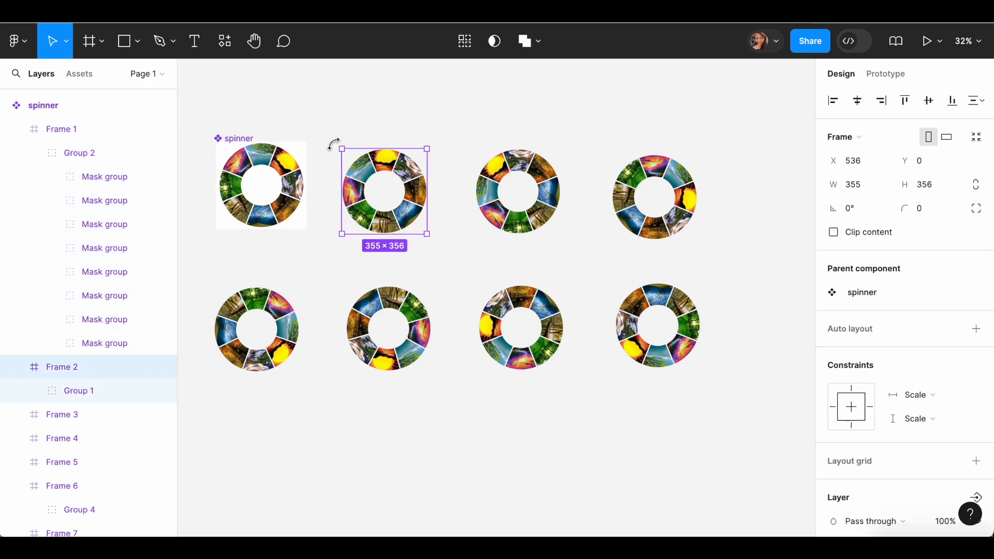
scroll(839, 476, down, 3)
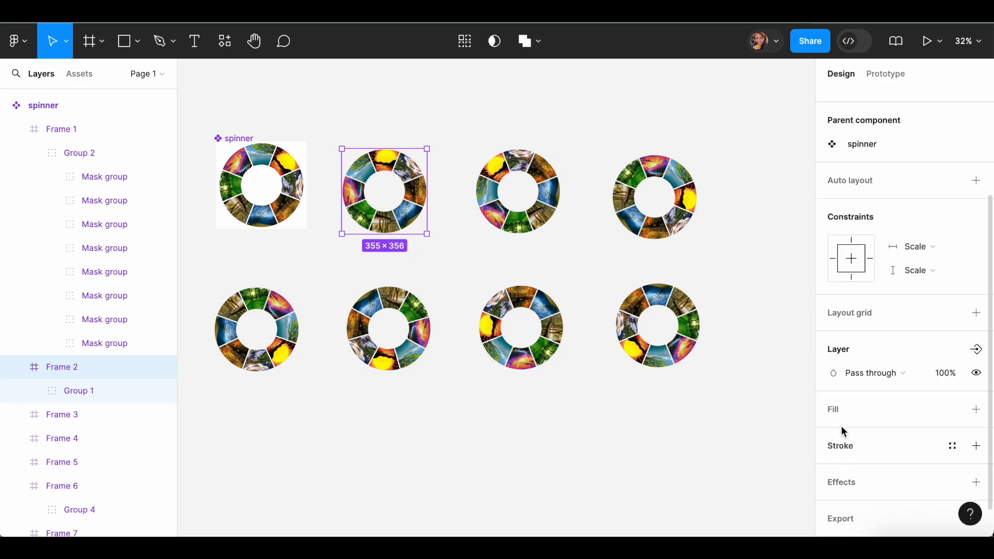
click(976, 409)
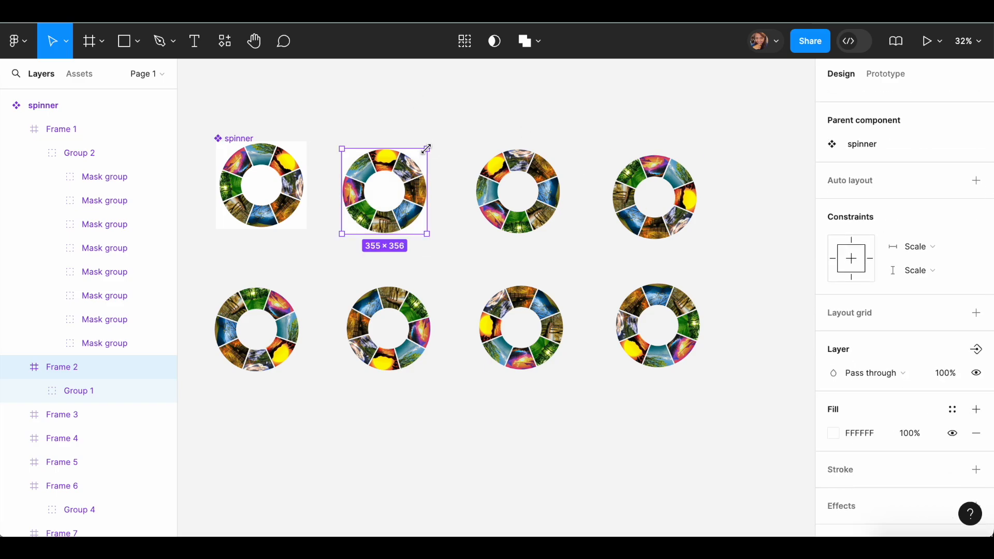
drag(428, 149, 440, 141)
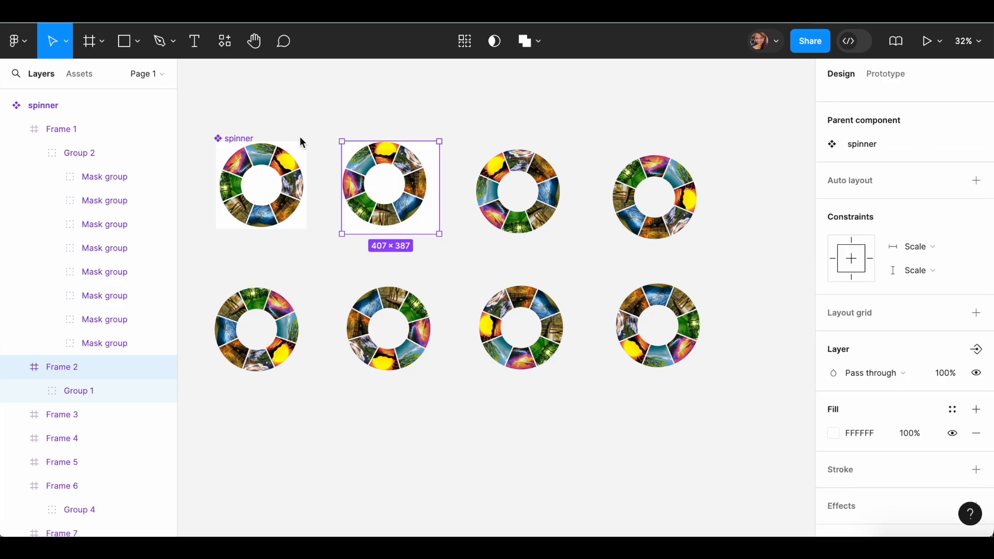
Enlarge Frame 1 to about 399 × 368 and centre its ring group, Group 2, horizontally and vertically inside it
click(66, 129)
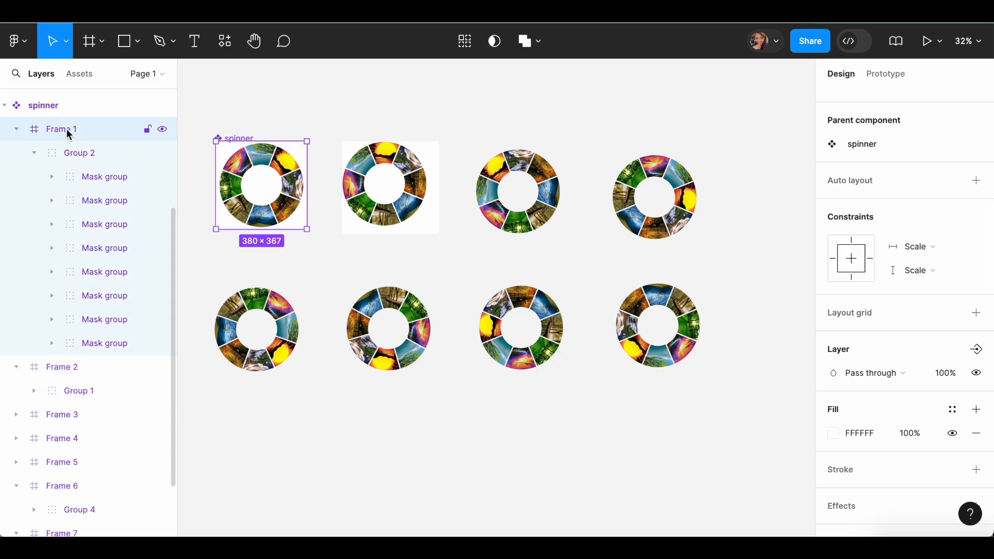
drag(310, 142, 313, 141)
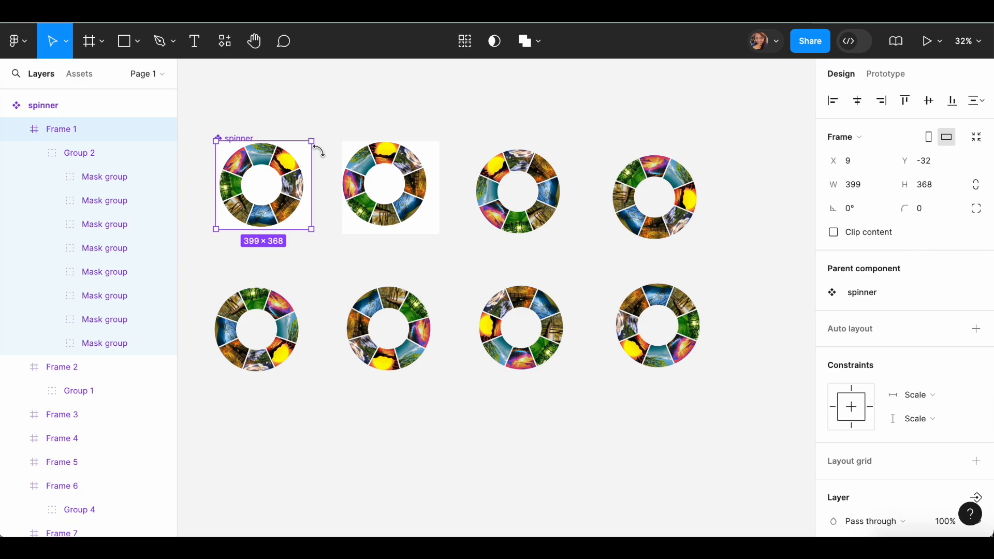
click(858, 100)
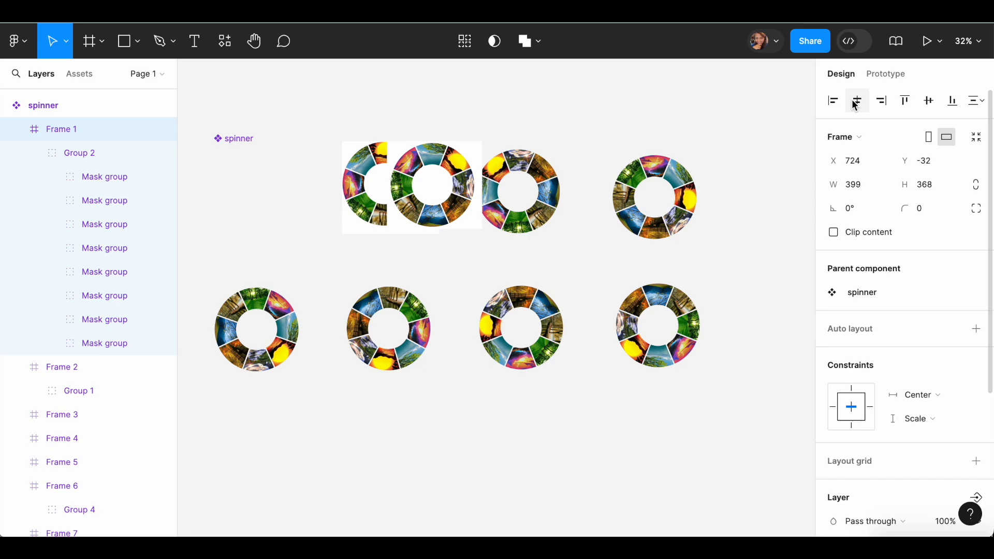
key(ctrl+z)
click(98, 157)
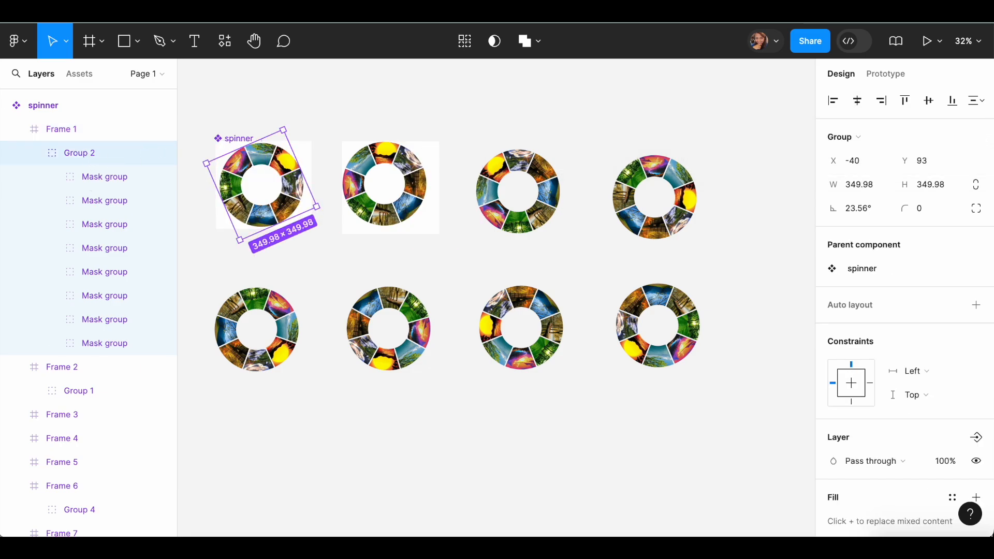
click(858, 100)
click(929, 101)
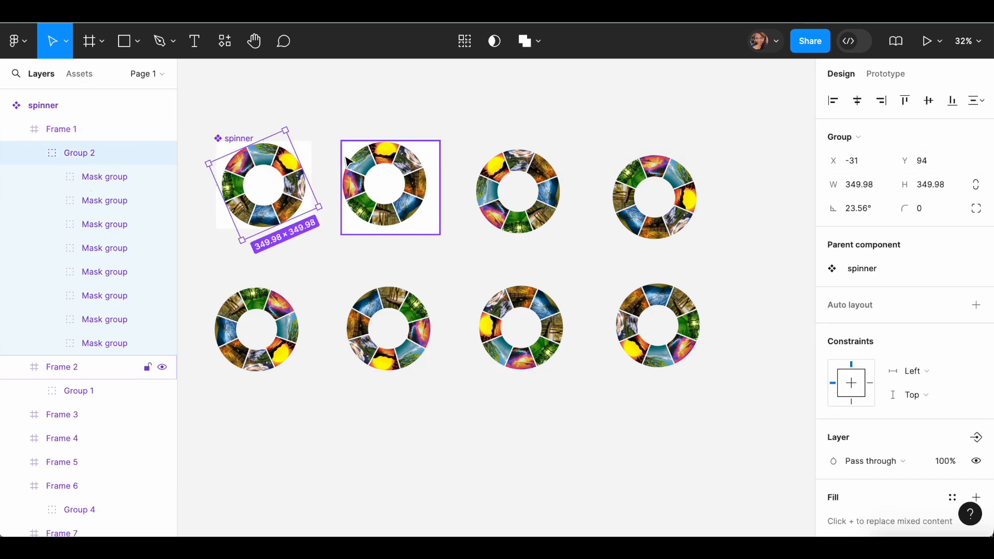
Match Frame 2 to Frame 1's size by setting its width to 399 and height to 368
click(308, 147)
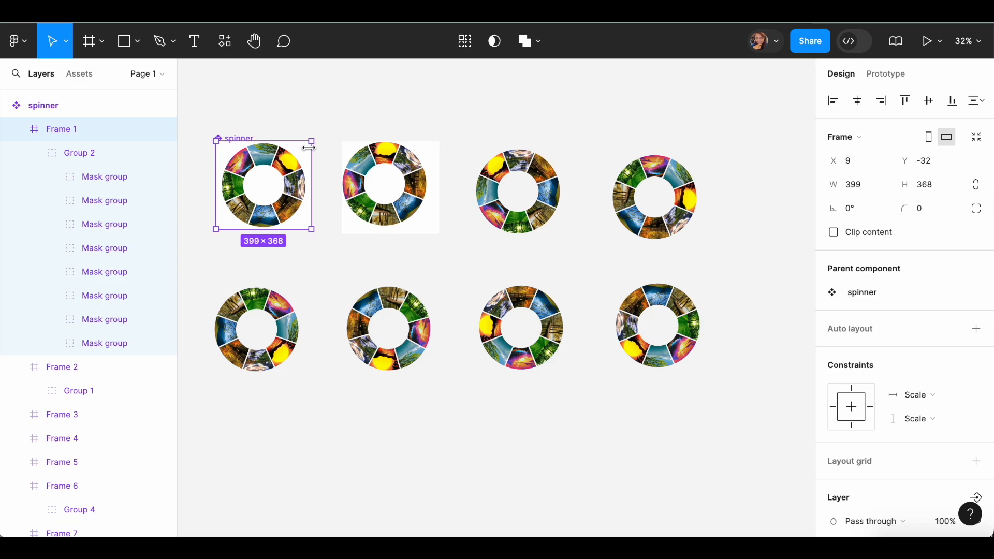
click(434, 149)
click(854, 184)
text(399)
click(924, 186)
text(3)
click(860, 187)
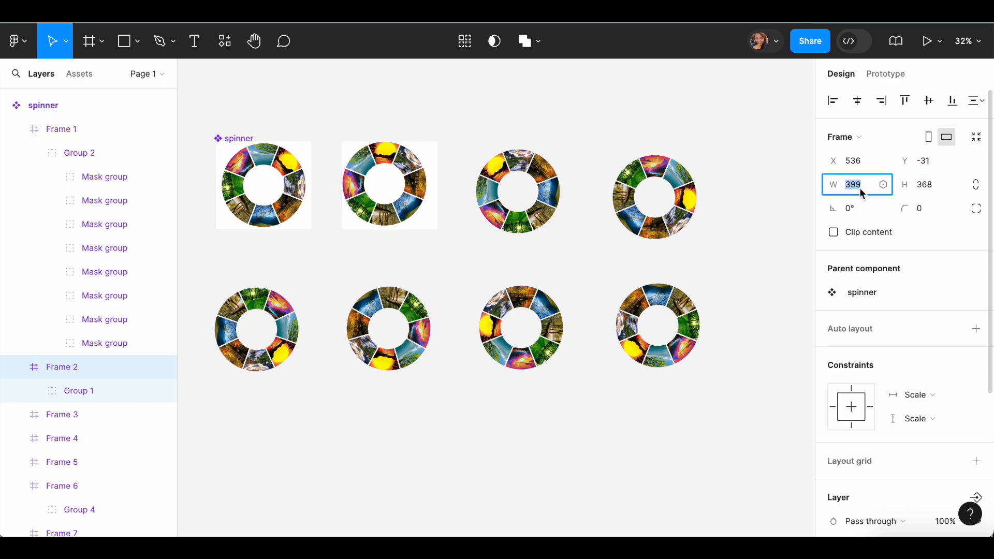
click(407, 210)
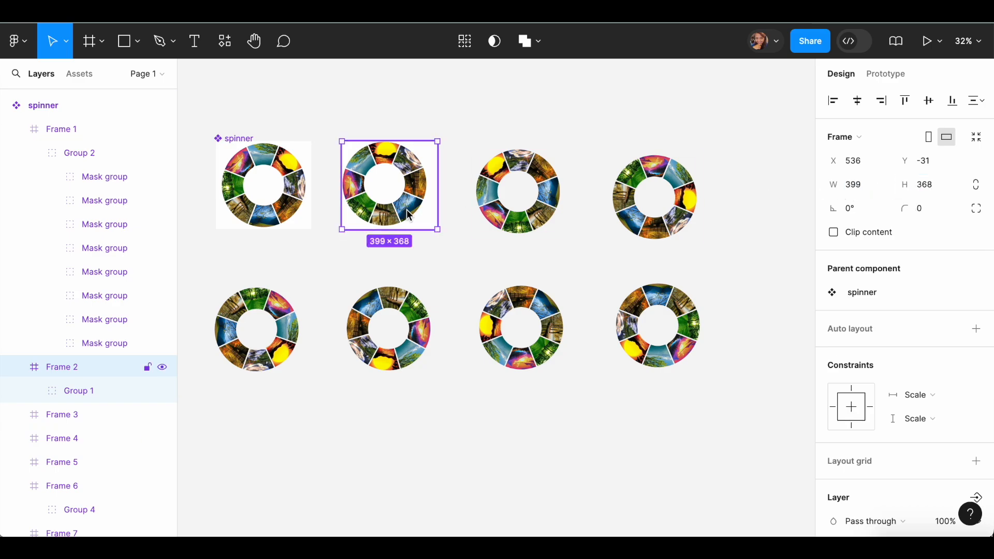
Centre the ring group, Group 1, horizontally and vertically inside Frame 2
click(82, 390)
click(858, 102)
click(928, 102)
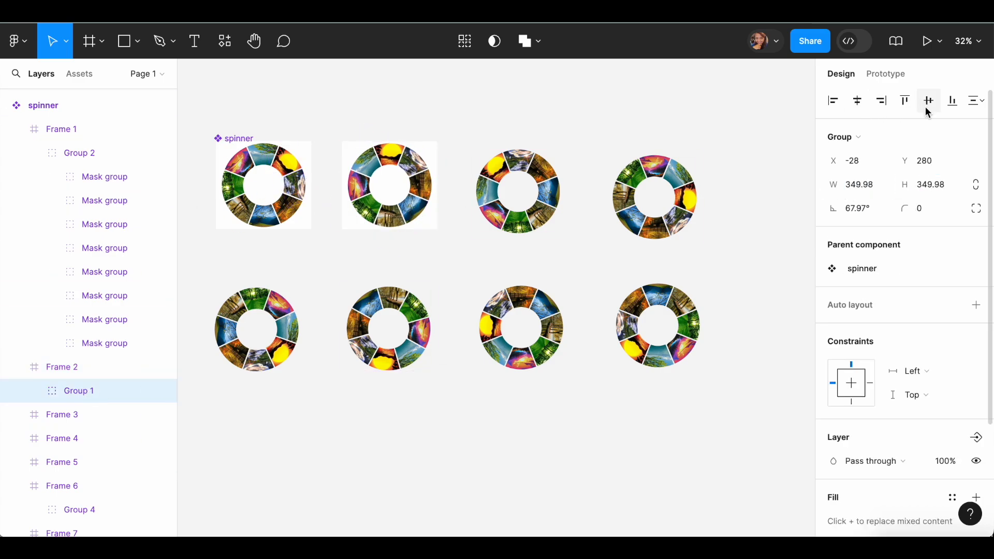
key(super+shift+5)
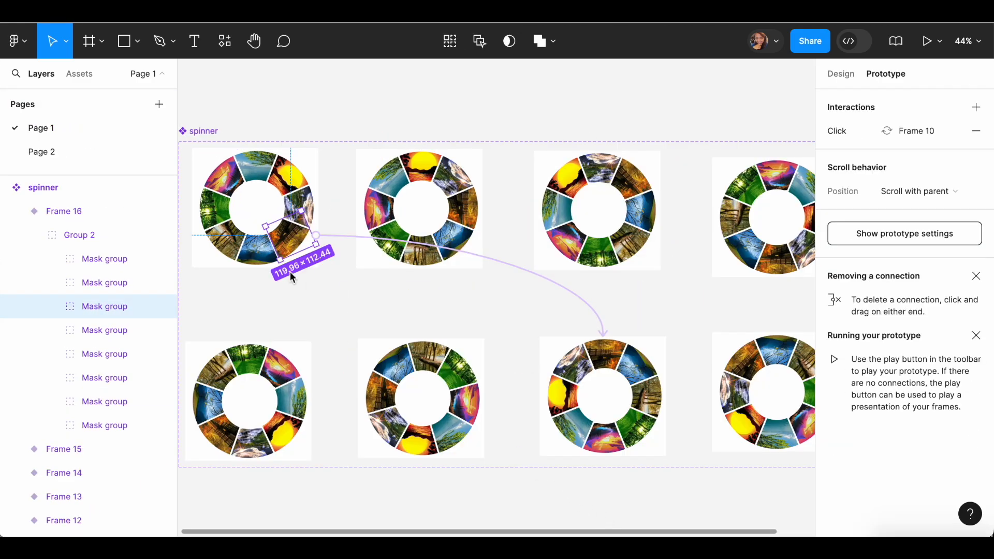
In Frame 16's ring, connect the blue tree segment to Frame 9 and the brown wooden-bridge segment to Frame 11 with instant on-click Change to interactions
click(256, 250)
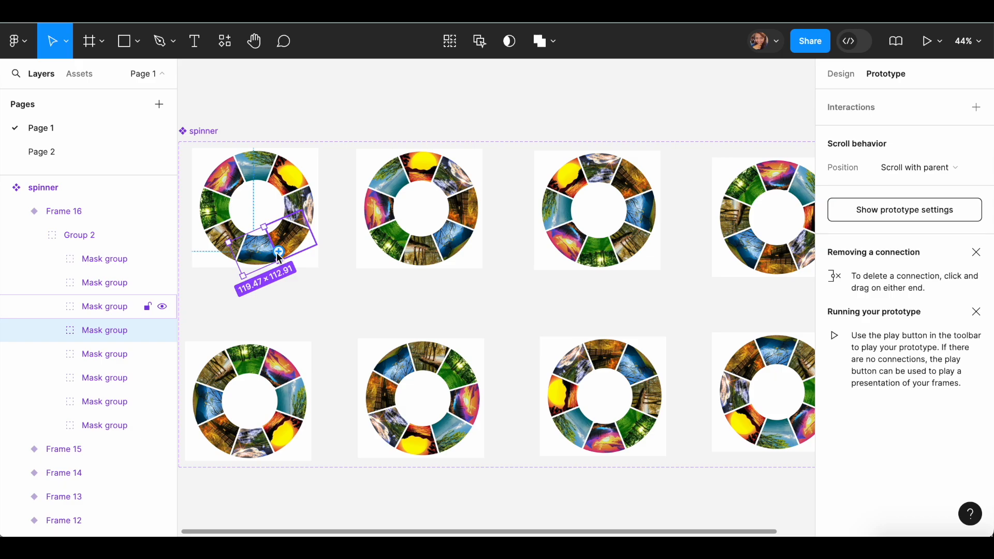
drag(277, 253, 718, 343)
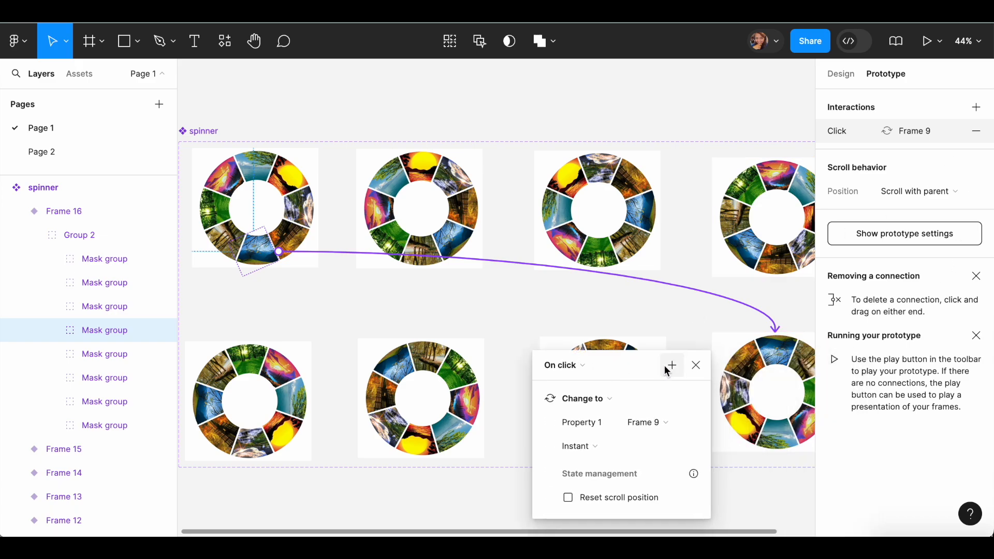
click(700, 369)
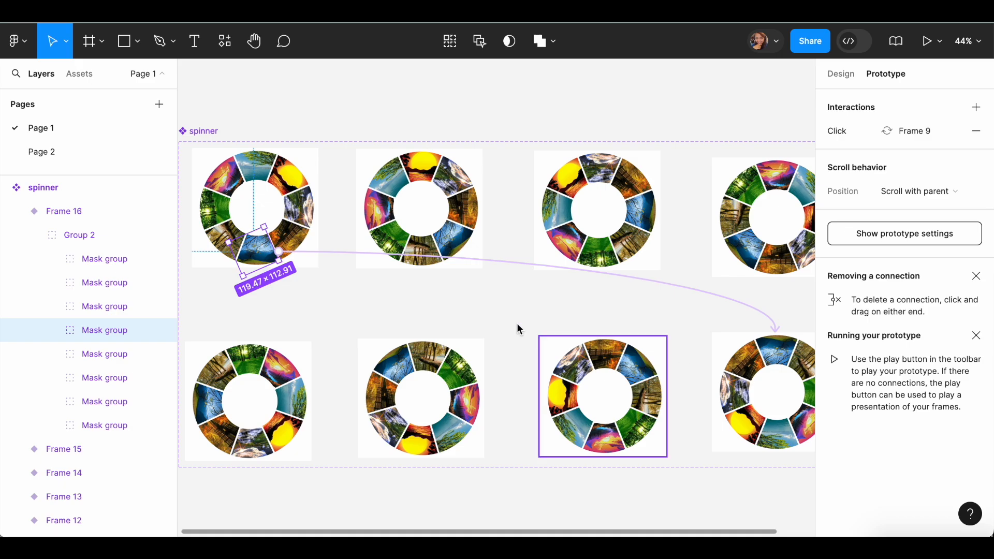
click(214, 245)
drag(204, 242, 364, 347)
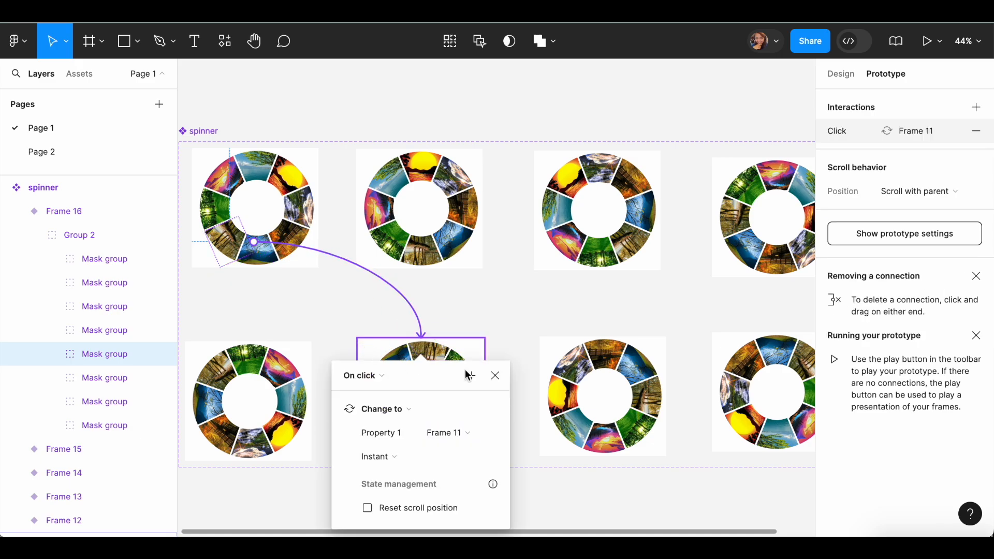
click(495, 376)
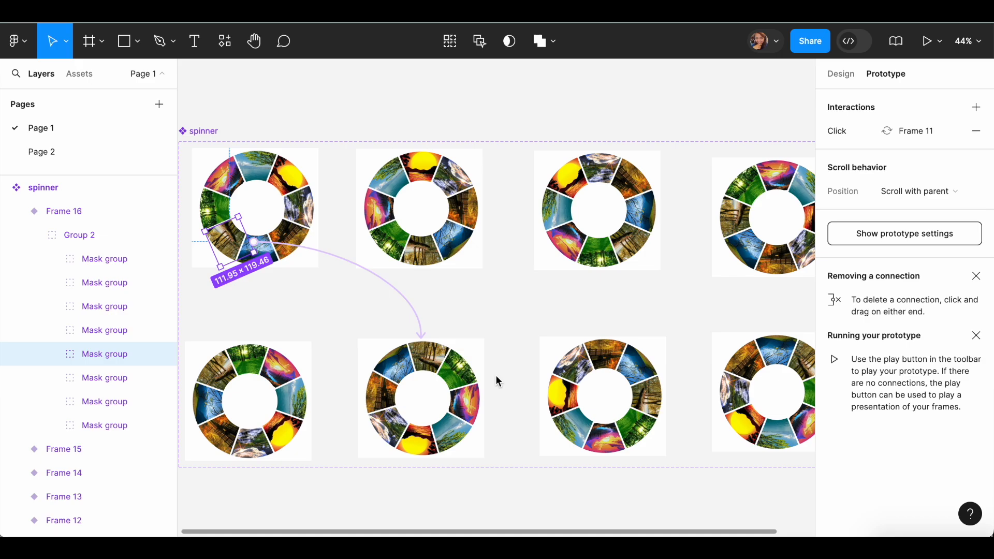
In Frame 16's ring, connect the green forest segment to Frame 12 and the pink-purple segment to Frame 13 with on-click Change to interactions
click(199, 210)
drag(214, 230, 308, 348)
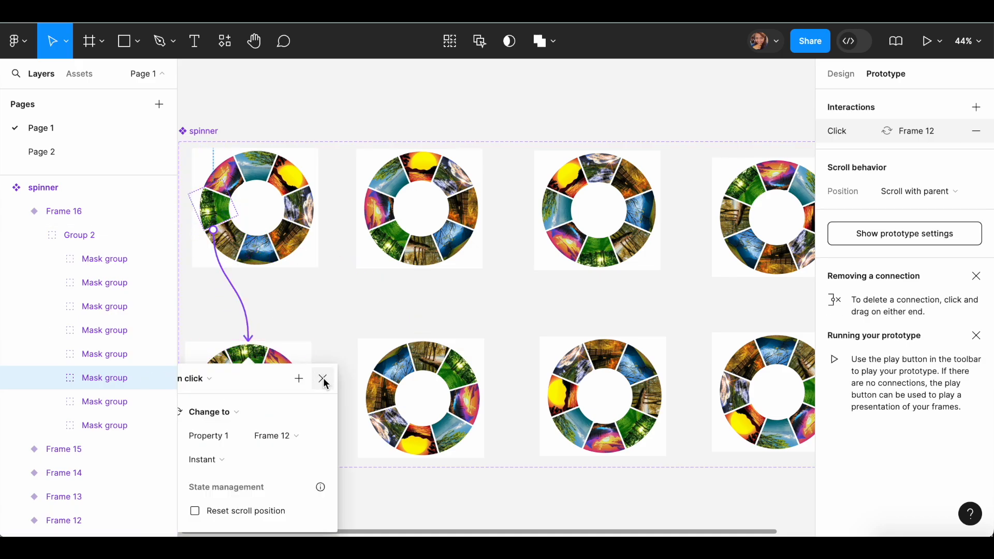
click(324, 380)
click(150, 402)
drag(224, 158, 720, 267)
key(Escape)
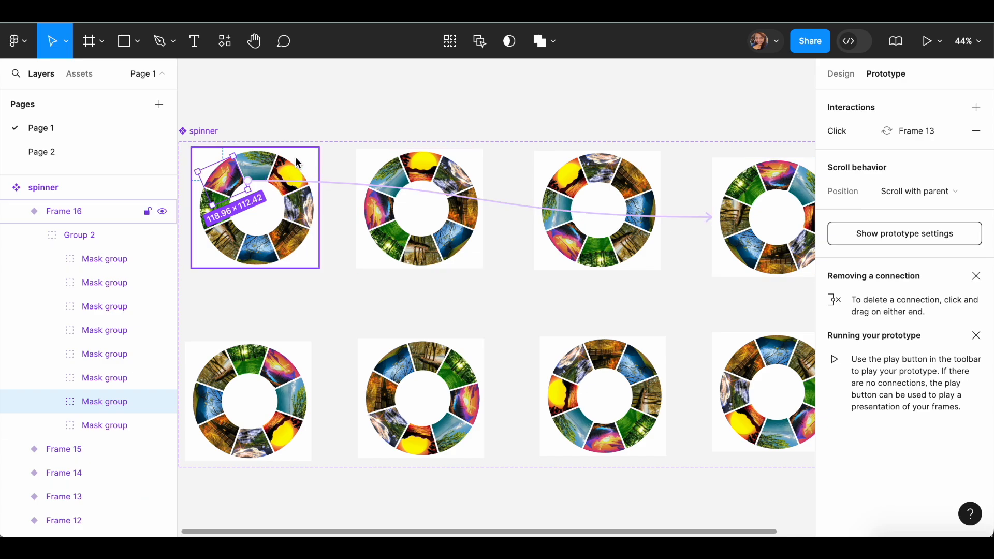
Select the yellow sunset segment inside Group 1 of Frame 15 as the start of a prototype connection
click(422, 165)
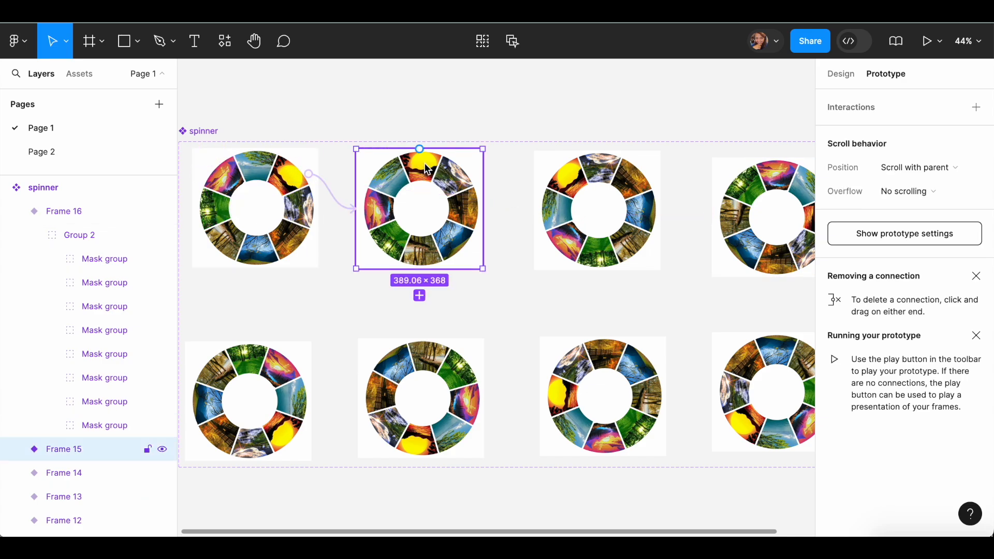
double_click(423, 163)
click(422, 167)
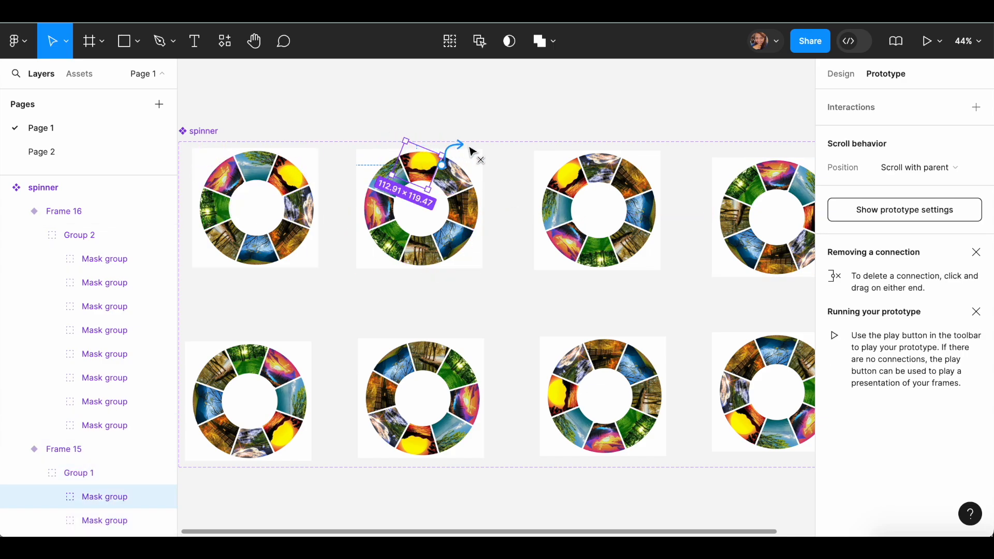
Add prototype connections from the second wheel's image segments to the other spinner variants
click(436, 182)
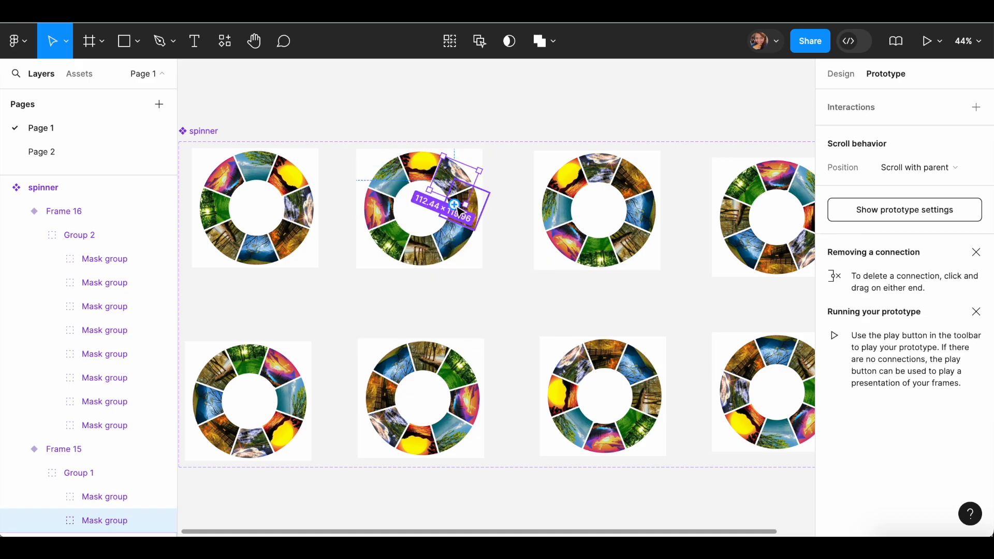
drag(454, 156, 544, 254)
key(Escape)
key(super+shift+5)
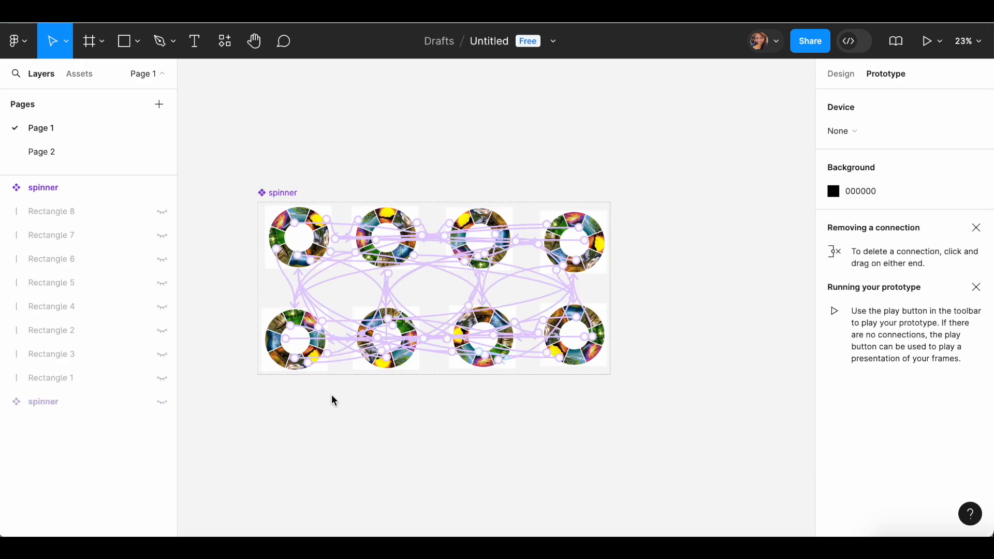
scroll(332, 401, up, 5)
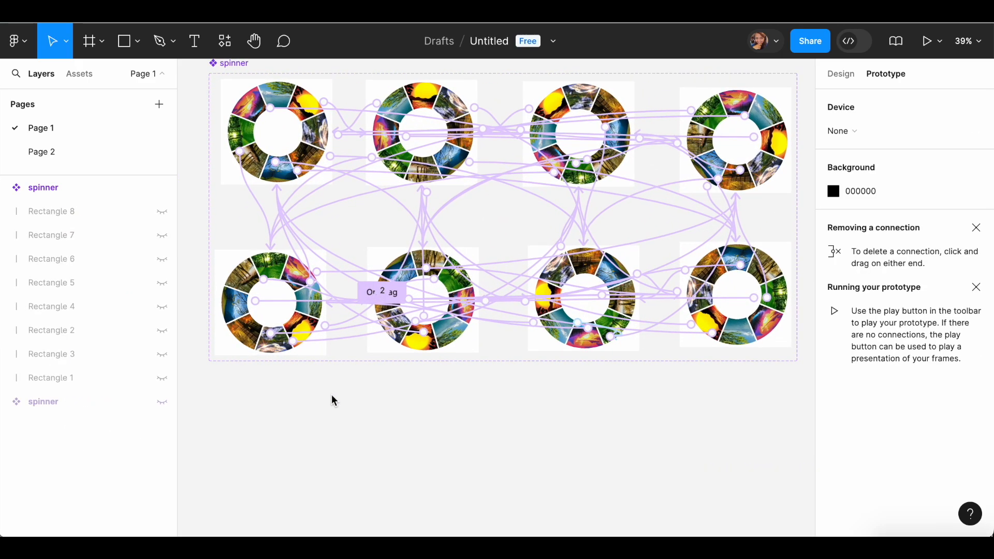
scroll(348, 400, up, 3)
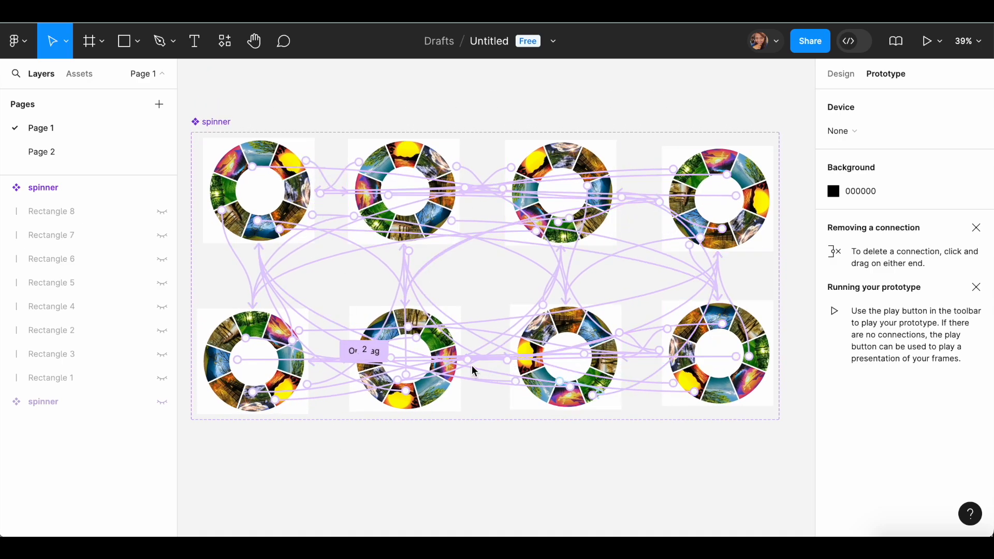
Inspect the two local spinner components and their details in the file's assets
click(79, 74)
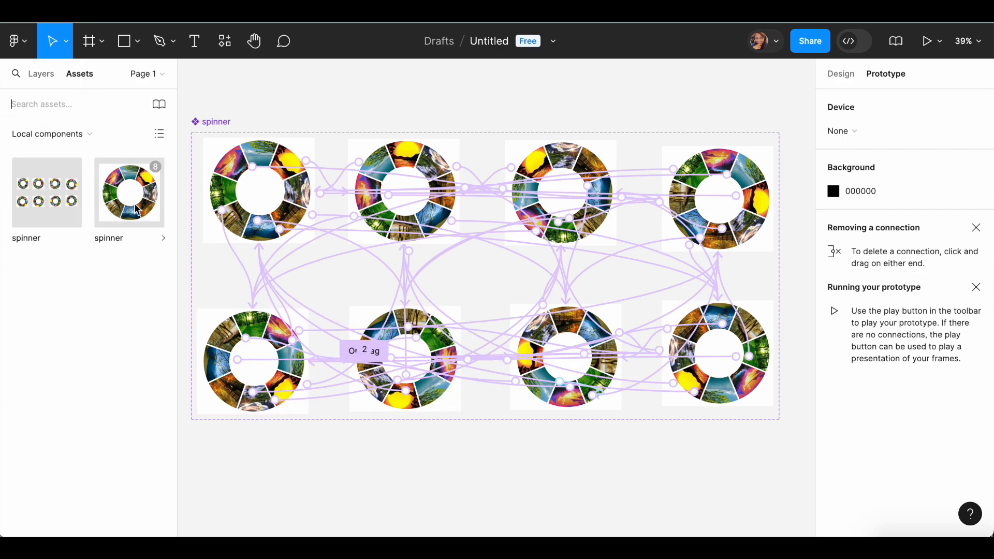
click(69, 223)
right_click(69, 223)
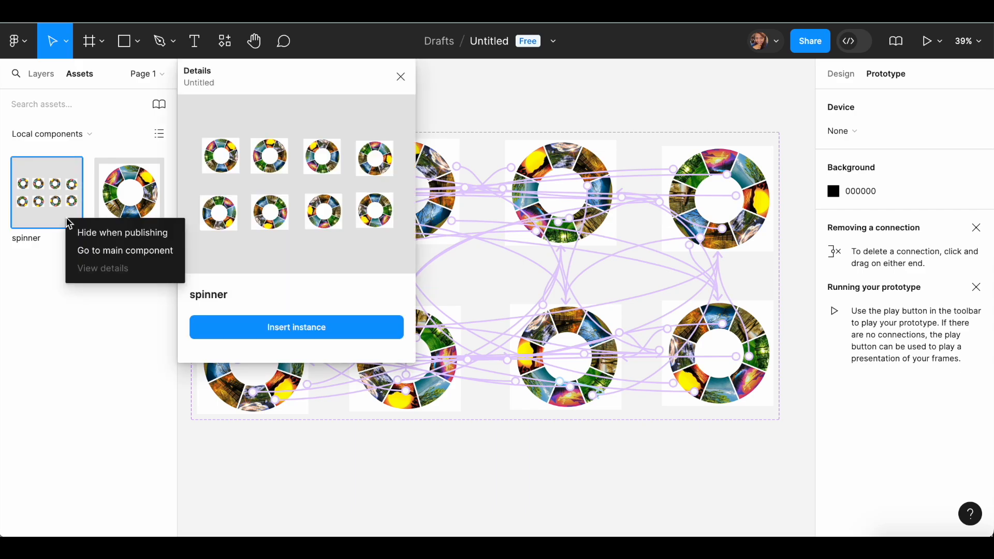
click(118, 236)
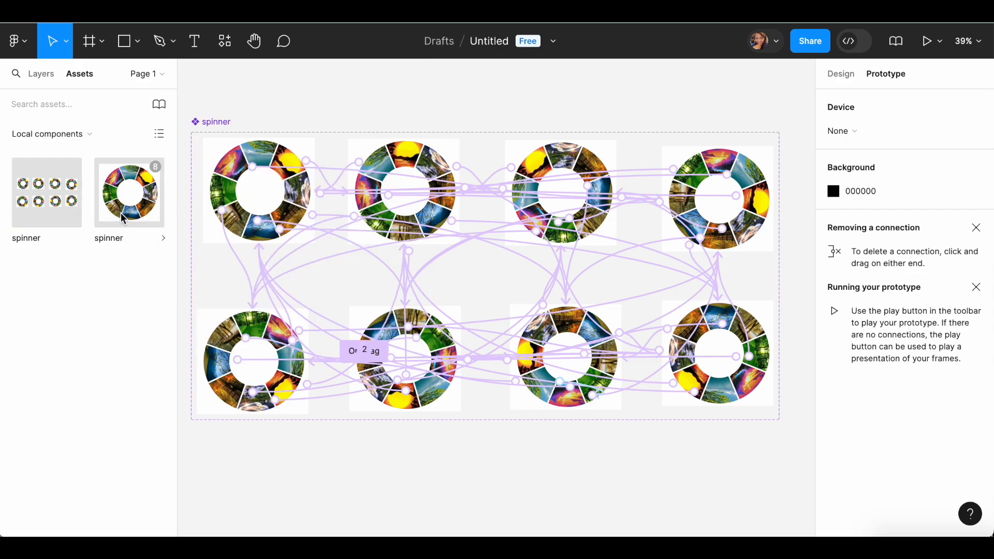
click(123, 219)
click(401, 76)
Switch to Page 2 and delete the existing spinner instance from the iPhone frame
click(137, 76)
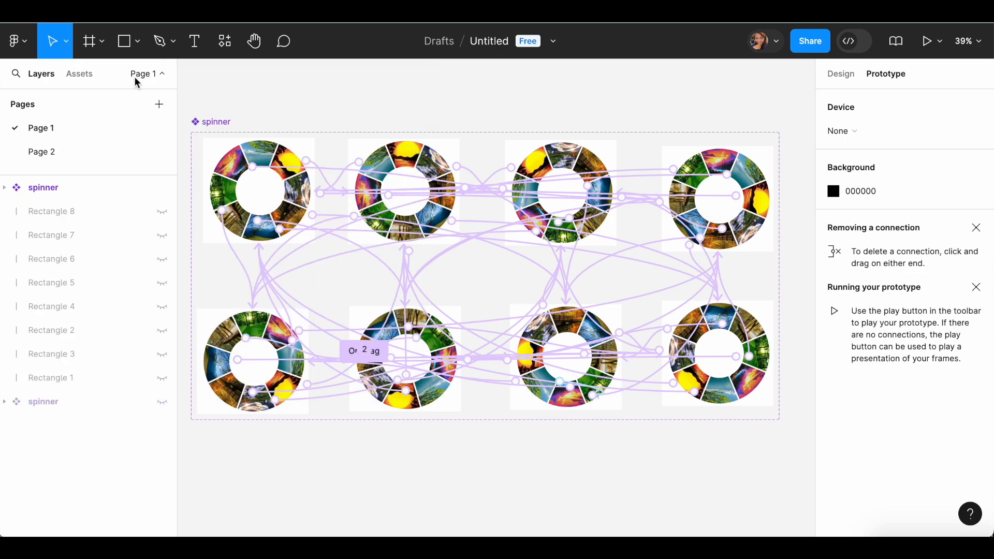
click(49, 156)
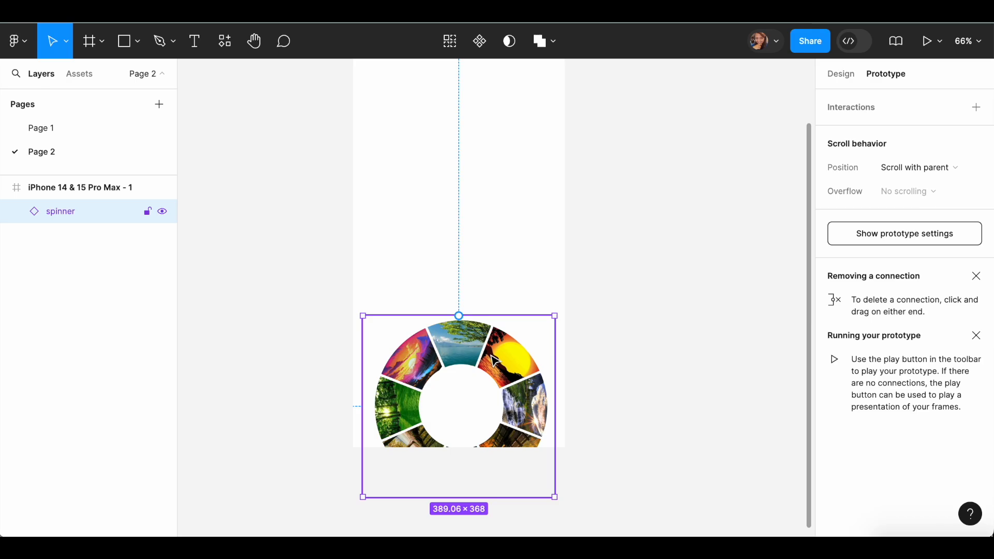
key(Delete)
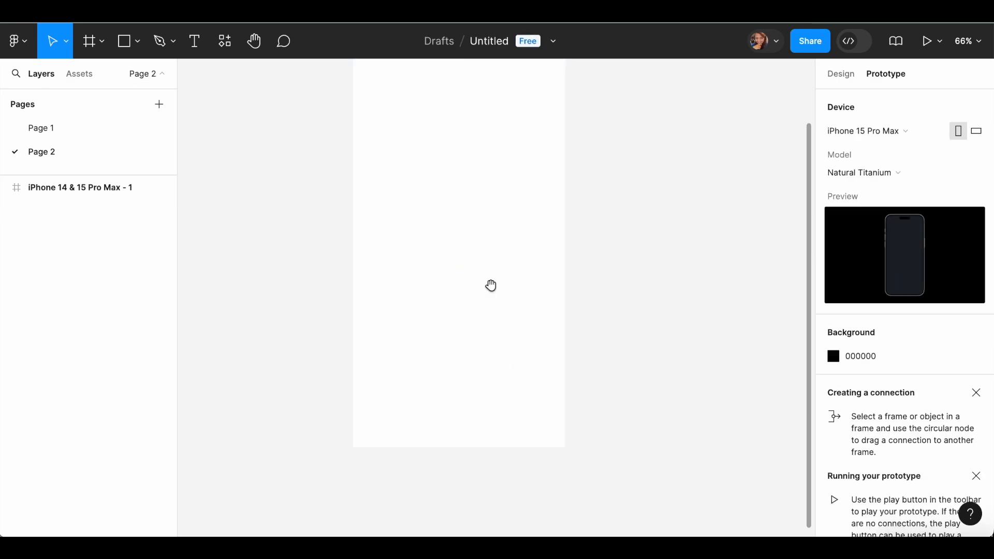
Apply the iPhone 14 & 15 Pro Max preset (430×932) to the empty phone frame
drag(491, 304, 484, 380)
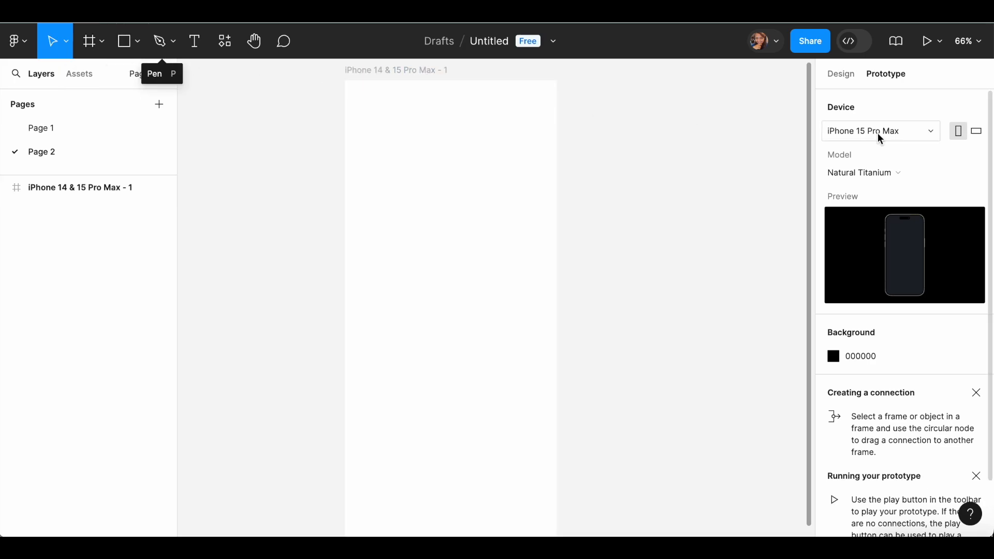
click(415, 74)
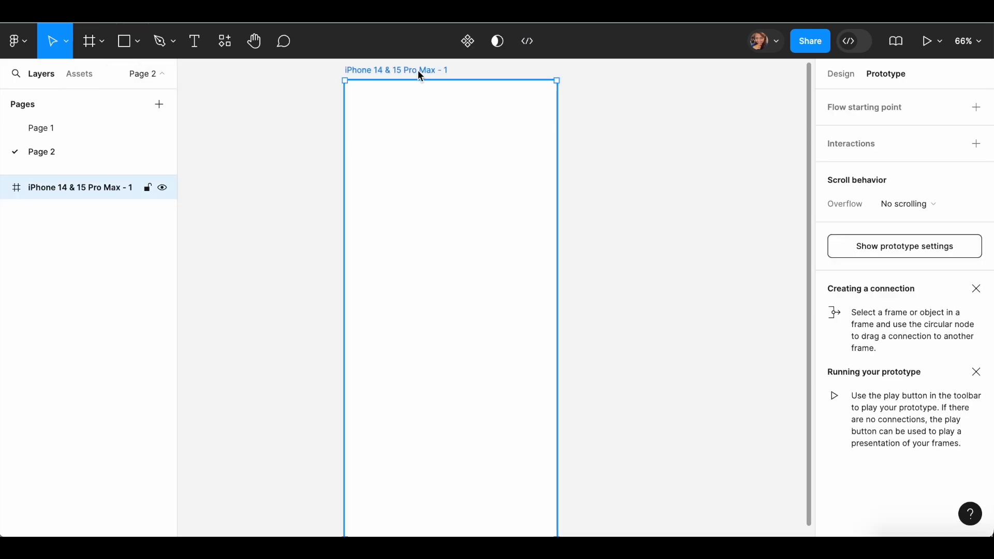
click(842, 74)
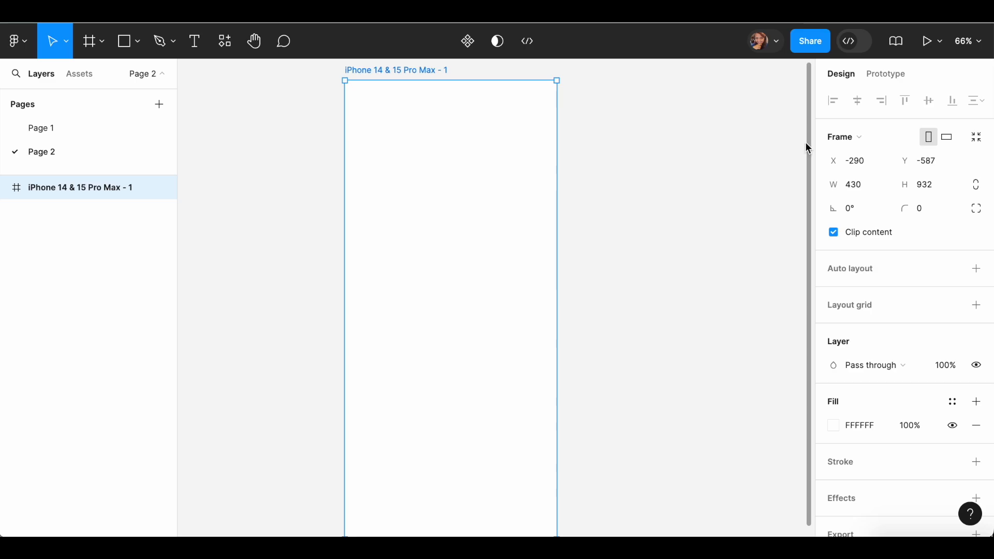
click(863, 137)
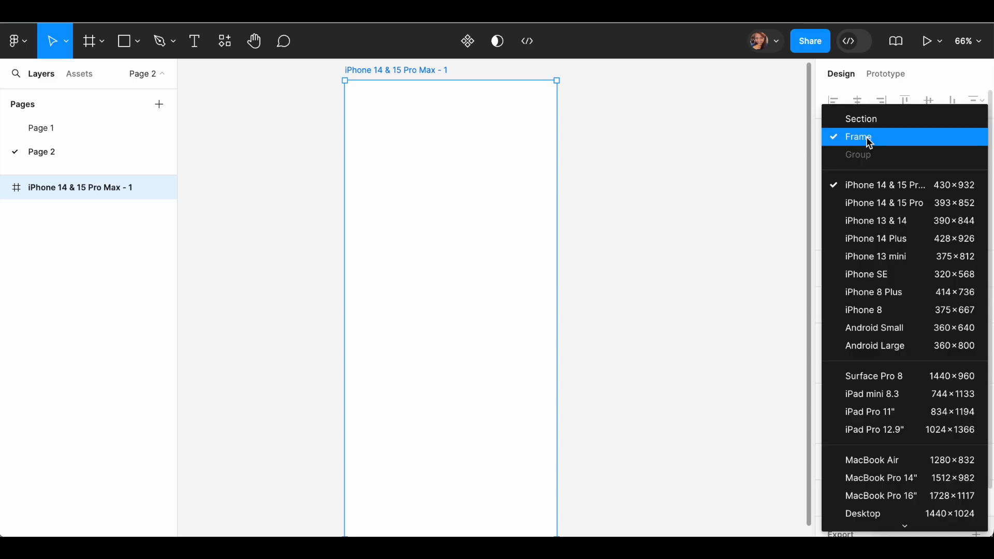
click(865, 186)
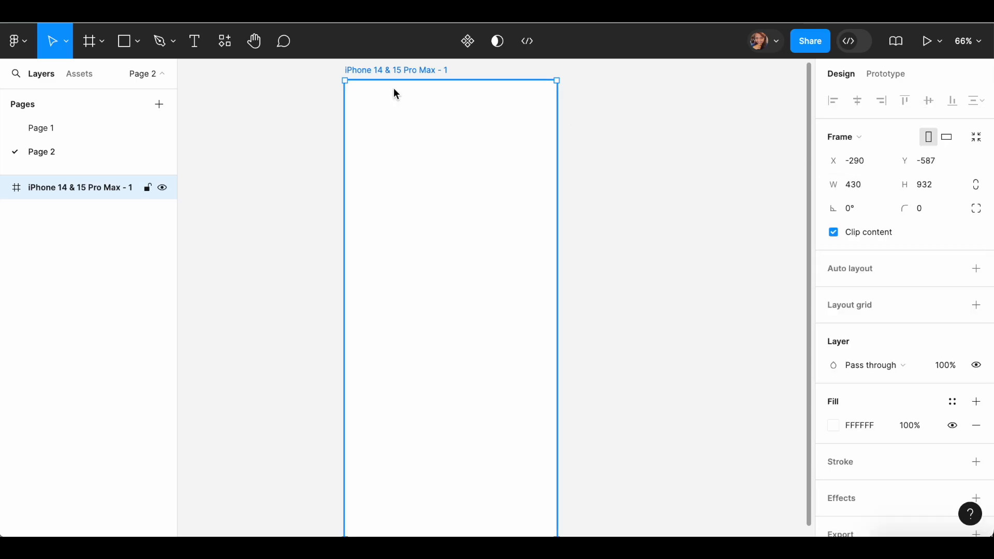
Insert an instance of the single-wheel spinner component and position it near the phone frame's lower edge at about X 8, Y 553
click(75, 75)
drag(109, 194, 429, 310)
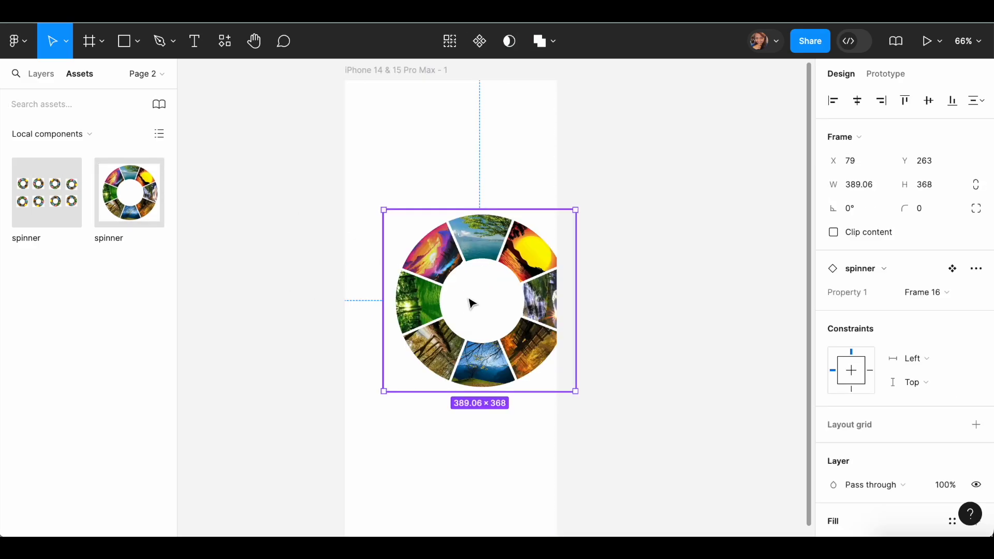
drag(519, 267, 468, 338)
key(space)
key(space)
drag(460, 271, 449, 326)
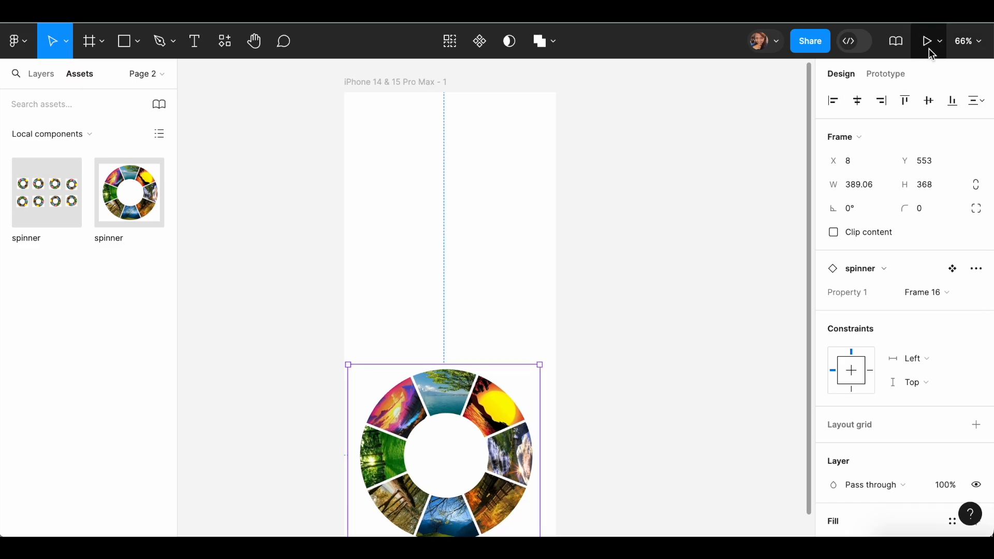
Run the prototype preview and test the spinner's rotation from several image segments, then return to the design file
click(887, 72)
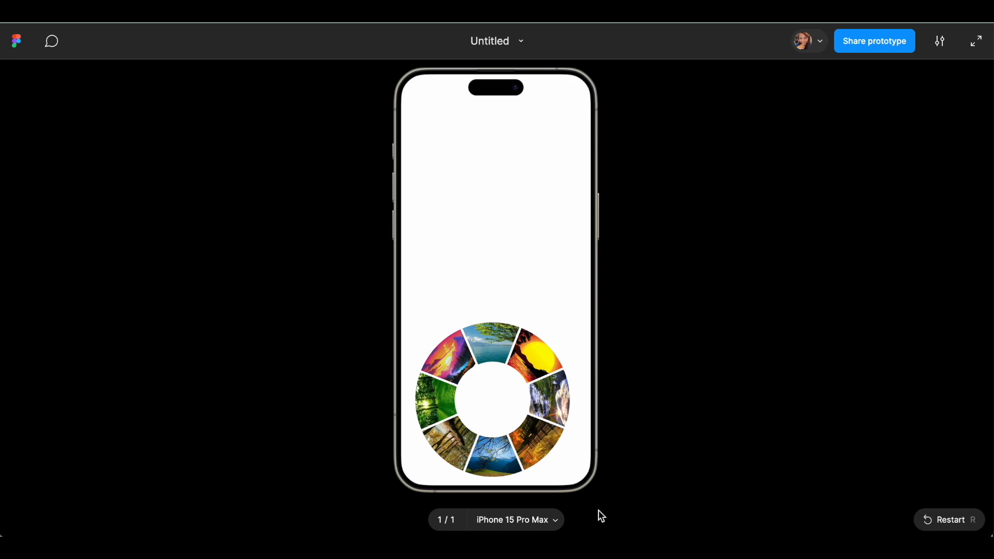
click(496, 455)
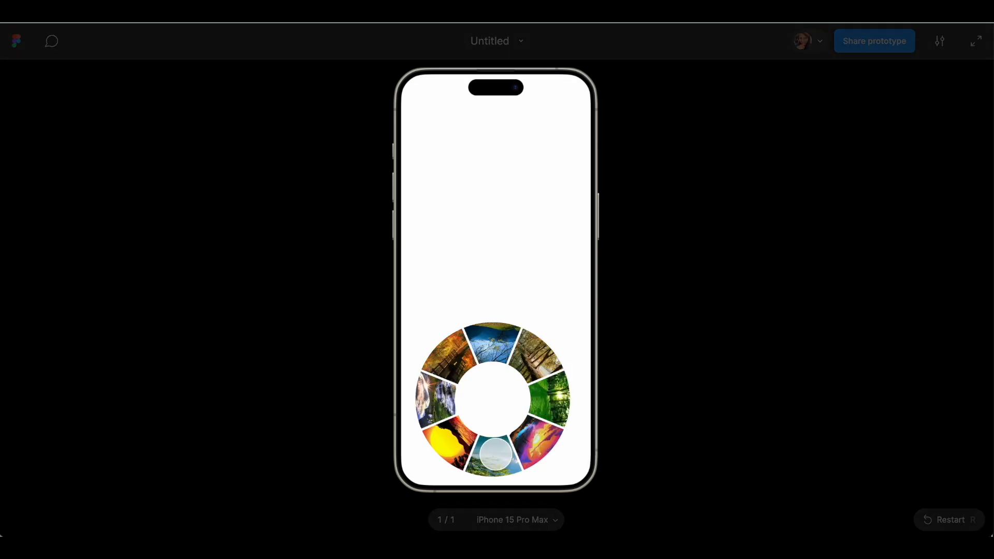
click(551, 401)
click(537, 446)
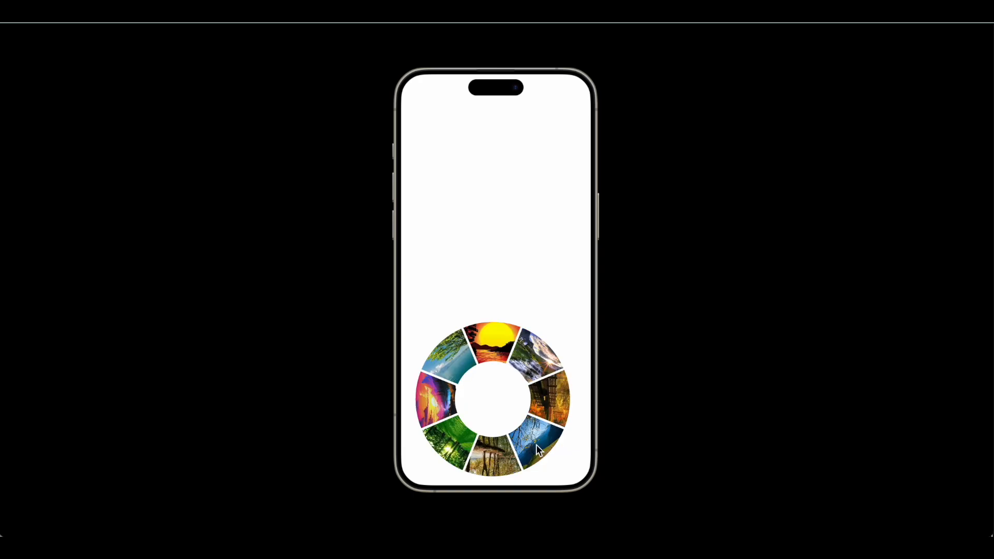
click(458, 436)
click(537, 361)
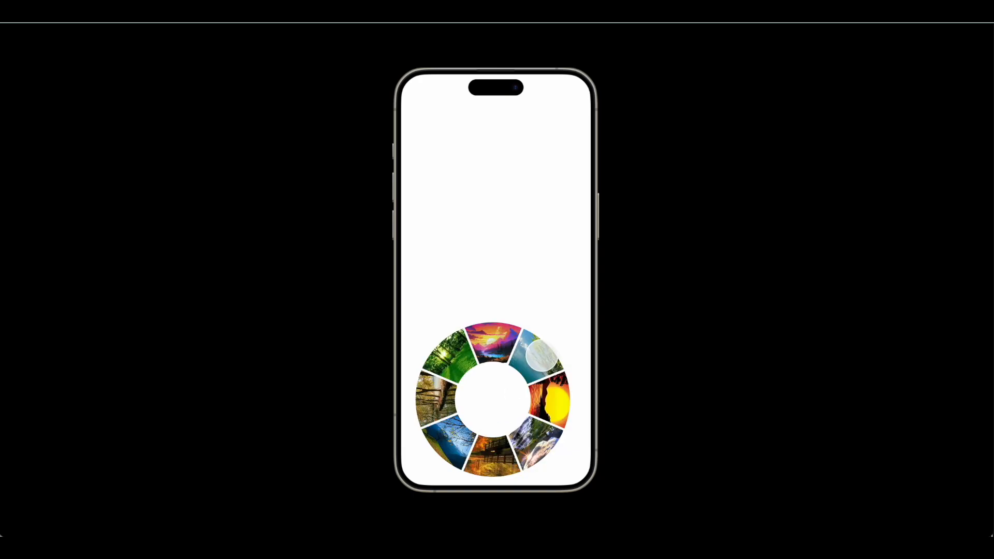
click(540, 358)
click(540, 358)
click(540, 358)
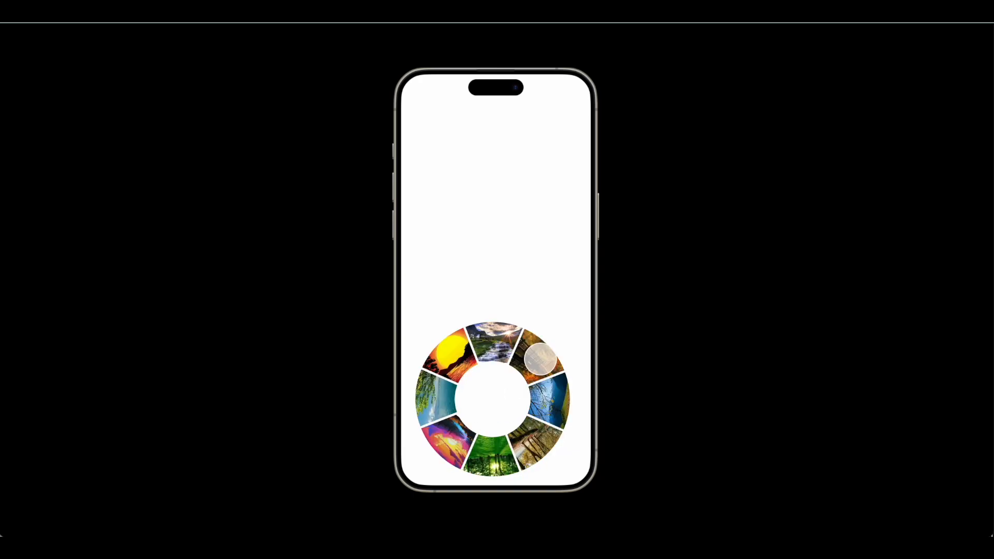
click(540, 358)
click(540, 359)
click(540, 358)
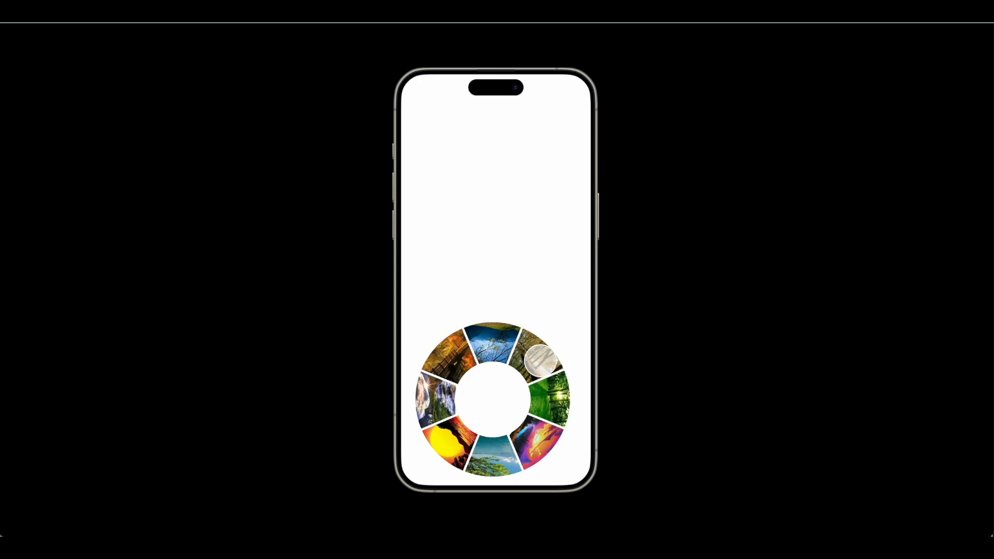
click(540, 365)
click(543, 396)
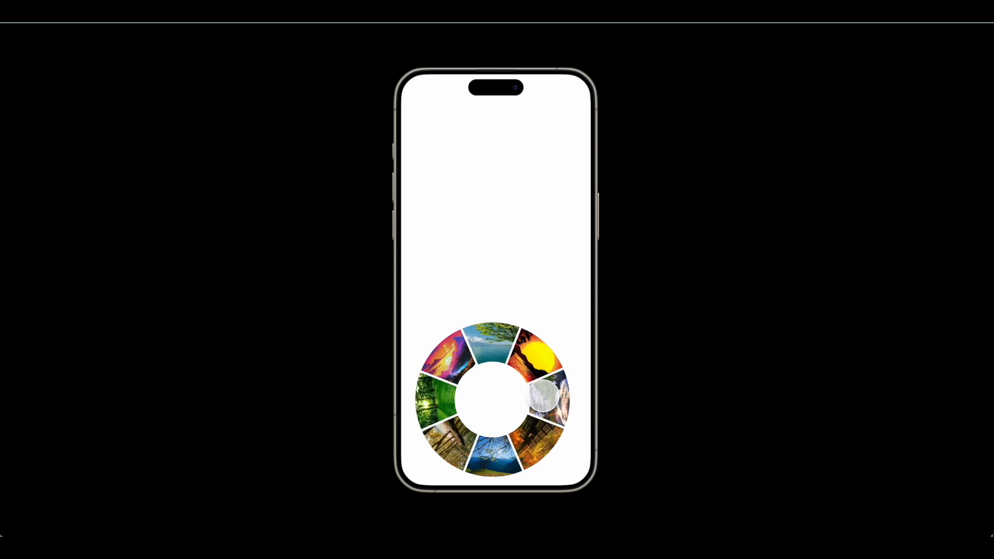
click(439, 405)
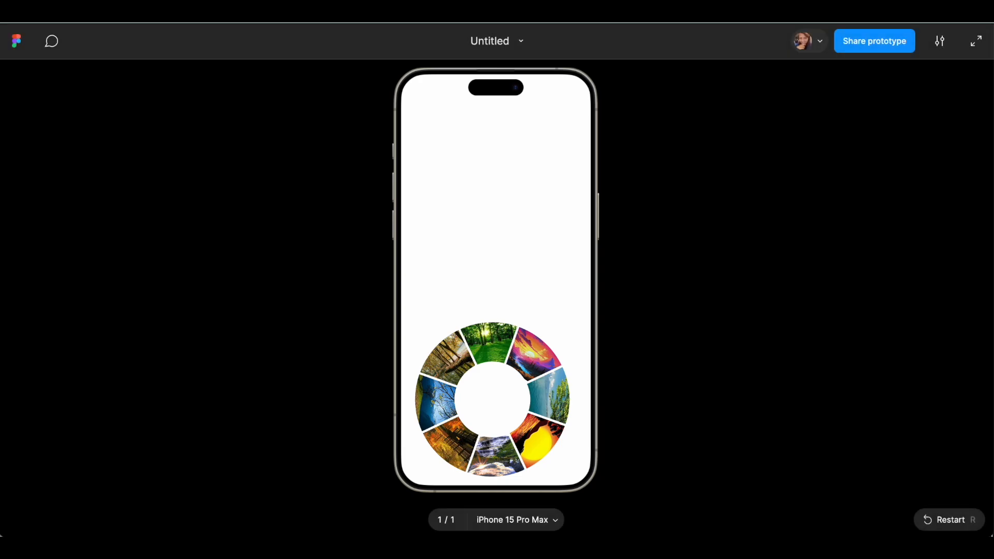
key(super+shift+5)
click(458, 518)
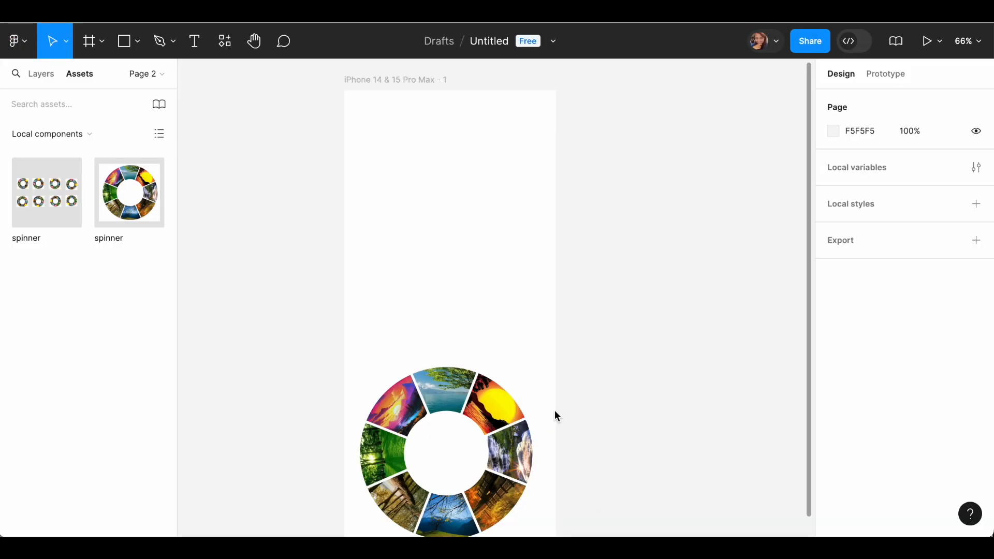
Add the text PORTFOLIO ALBUM near the upper edge of the phone frame
key(t)
click(378, 115)
key(Caps_Lock)
text(PORTFOLIO)
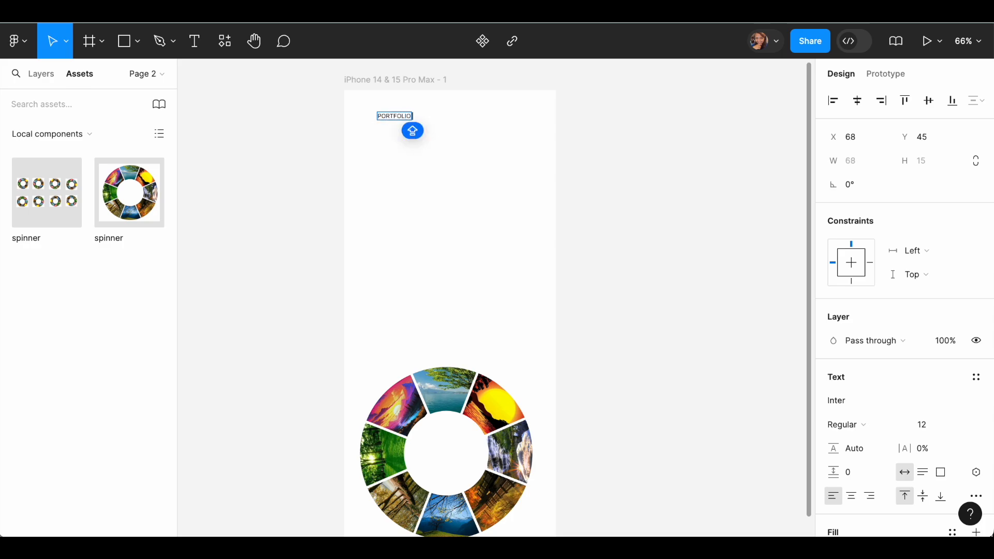
text( ALBUM)
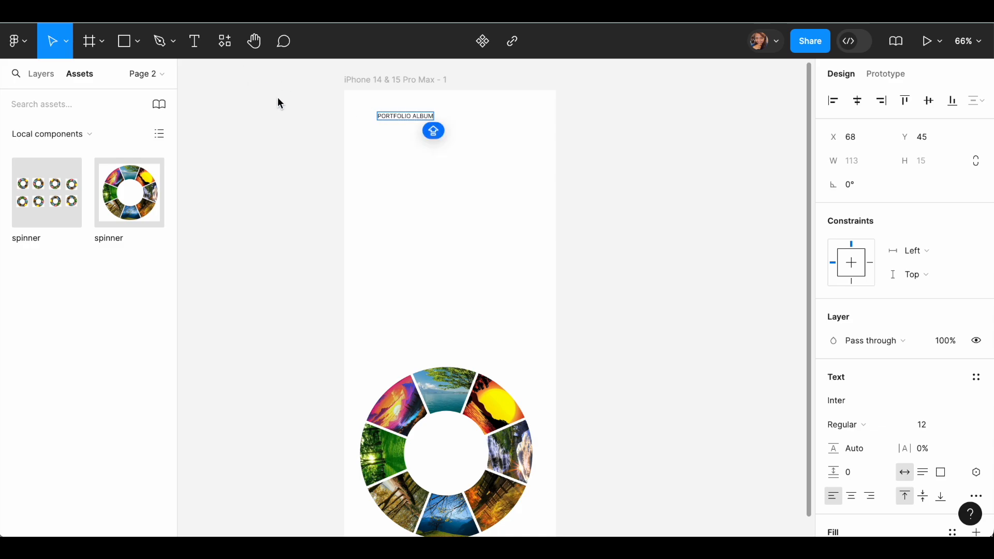
Format the PORTFOLIO ALBUM title as Bold, size 20, and centre it near the frame's upper edge
triple_click(406, 115)
key(Left)
key(ctrl+a)
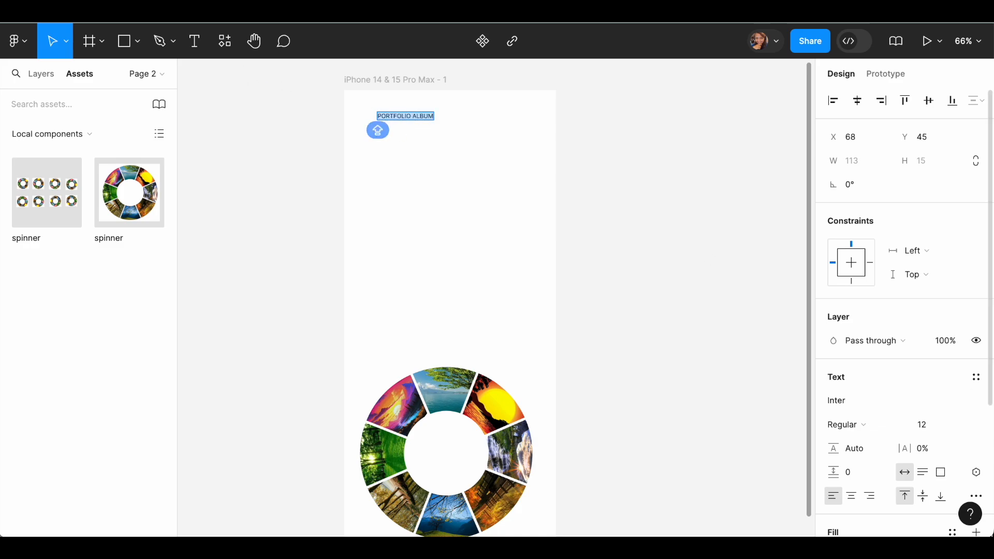
click(967, 424)
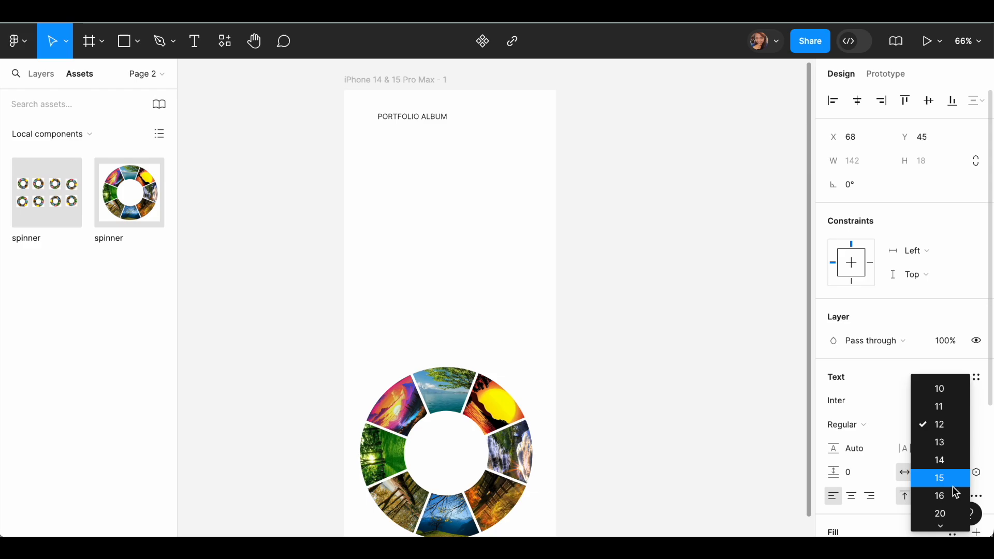
click(955, 513)
key(Escape)
drag(437, 109, 437, 97)
key(super+shift+5)
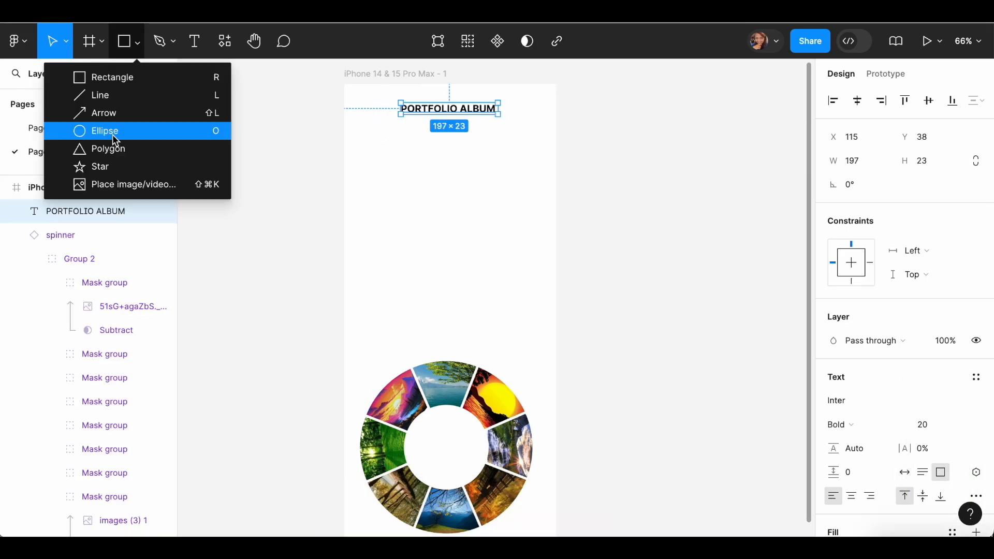
Draw a light blue (D6F5FF) circle of about 41×41 below the title and duplicate it into a row of six
click(146, 133)
mouse_move(356, 143)
mouse_down()
mouse_move(377, 164)
mouse_move(513, 154)
mouse_up()
key(ctrl+d)
key(ctrl+d)
key(ctrl+d)
key(ctrl+d)
key(ctrl+d)
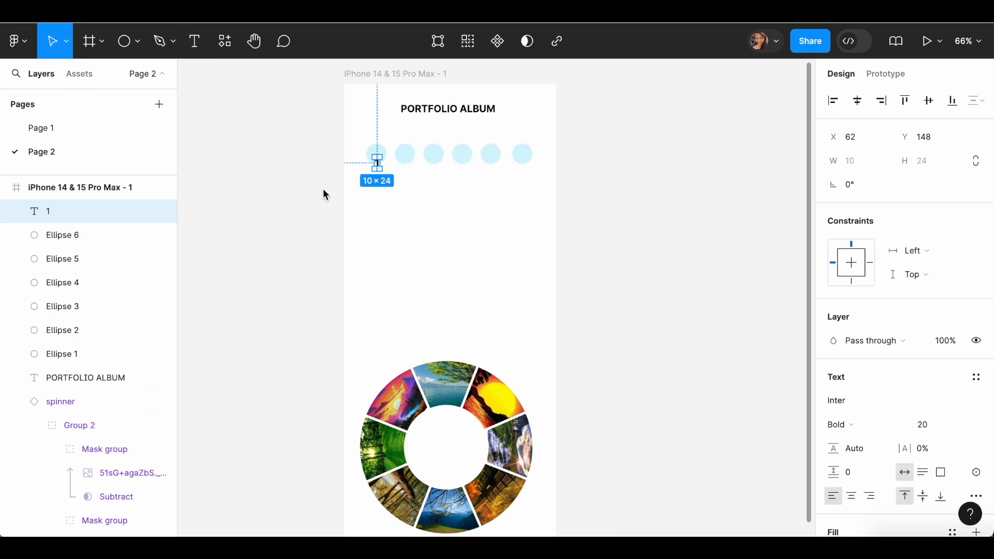
Label the six circles 1 to 6 in grey Bold size 20 text and move the row up closer to the title
scroll(370, 145, up, 5)
right_click(47, 212)
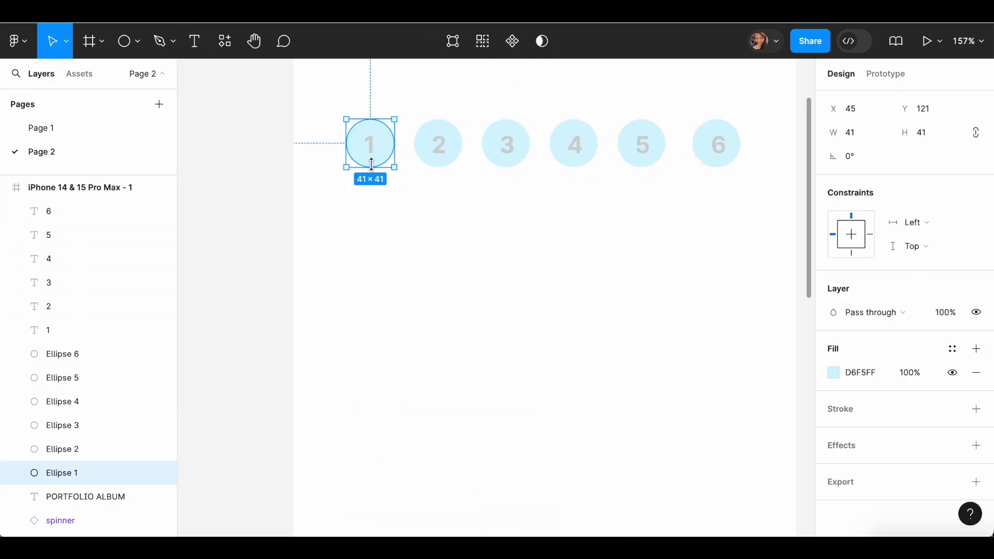
shift+click(149, 383)
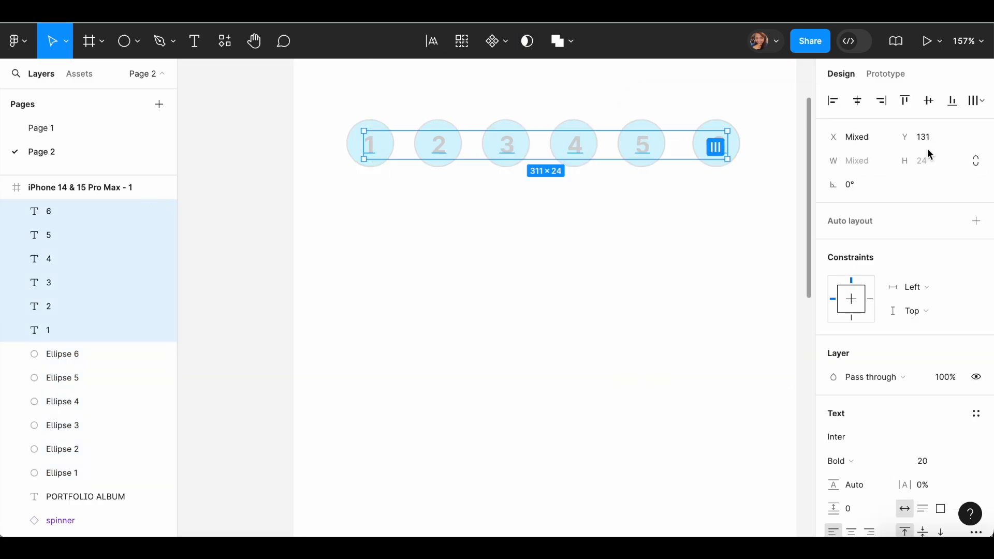
key(Escape)
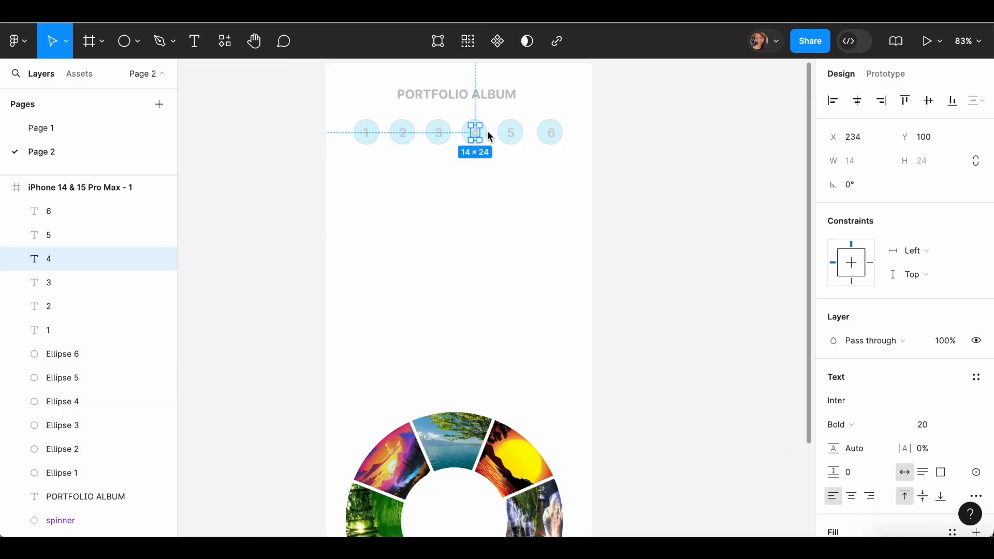
Group the number 4 with its circle and place a duplicate of the group below circle 1
drag(484, 132, 490, 110)
key(ctrl+g)
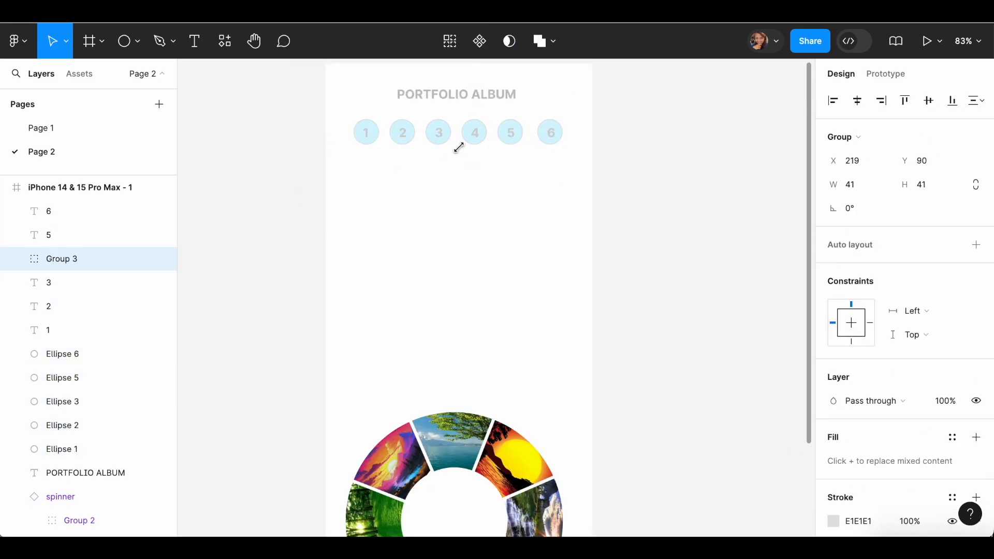
drag(482, 141, 374, 186)
Add the text abcd beside the duplicated circle, set its font size to 16, and line it up with the circle
click(190, 45)
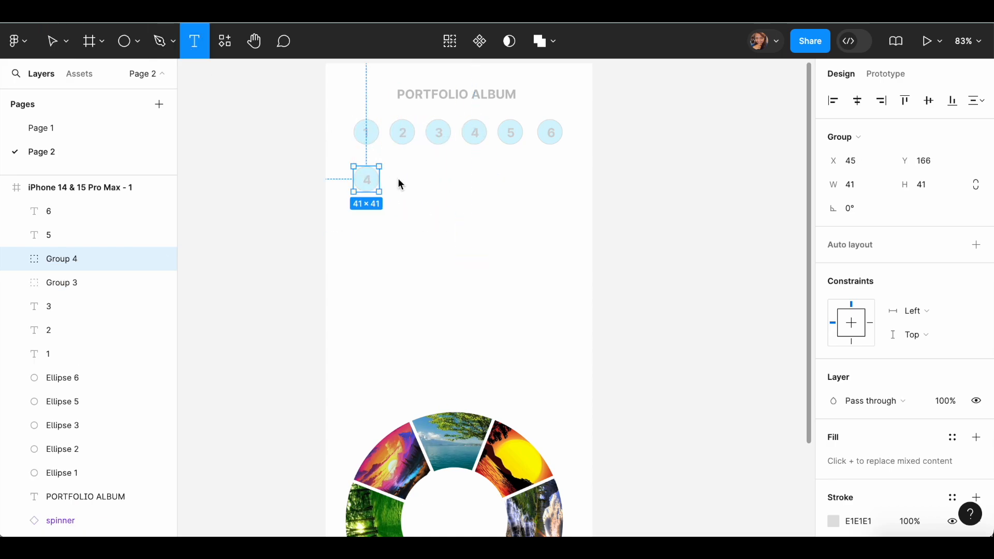
click(398, 181)
text(abcd)
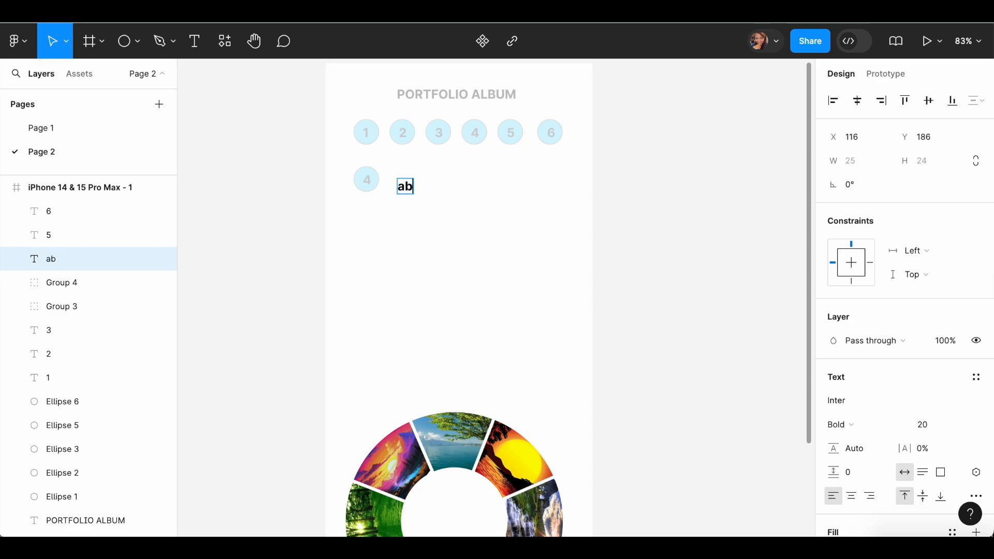
key(Escape)
drag(418, 192, 405, 183)
click(927, 425)
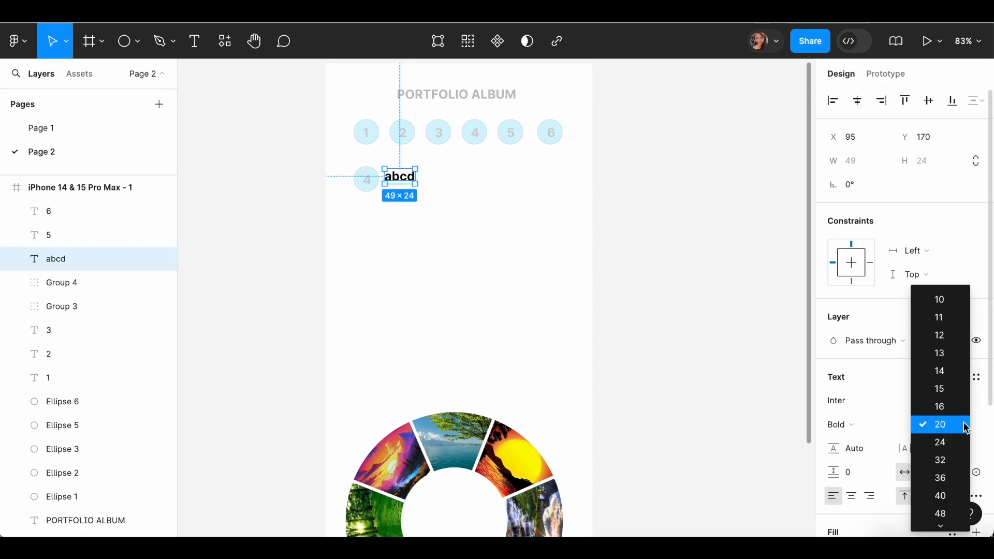
click(944, 413)
drag(399, 182, 401, 186)
click(413, 223)
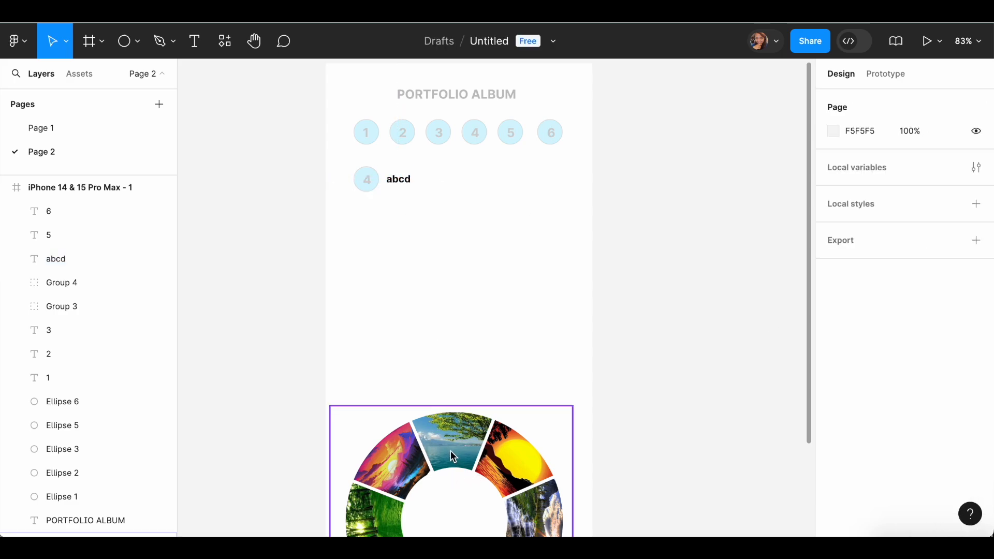
click(78, 77)
click(155, 166)
click(400, 78)
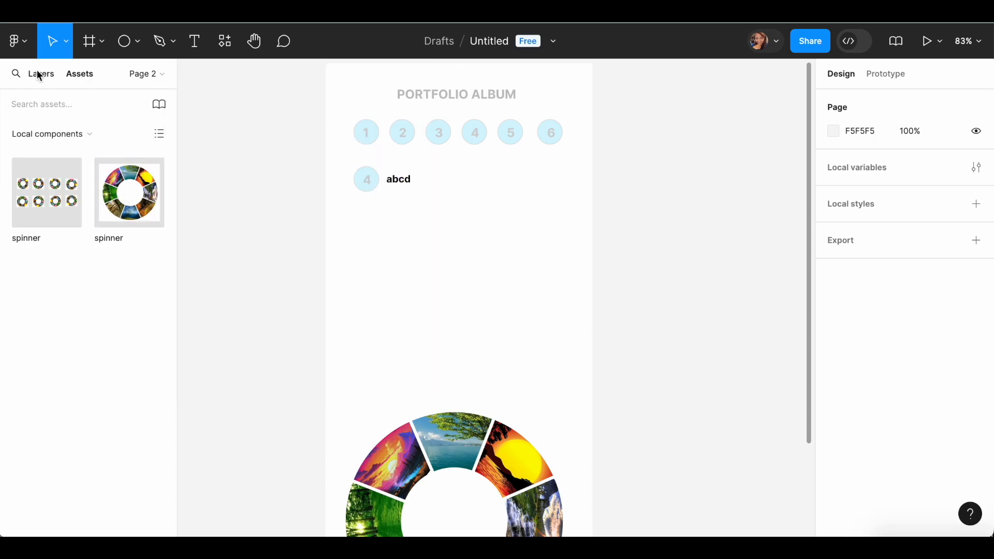
click(40, 74)
Place images (3).jpeg below the abcd row, enlarge it to about 337×189, and round its corners to 18
key(super+shift+k)
click(44, 120)
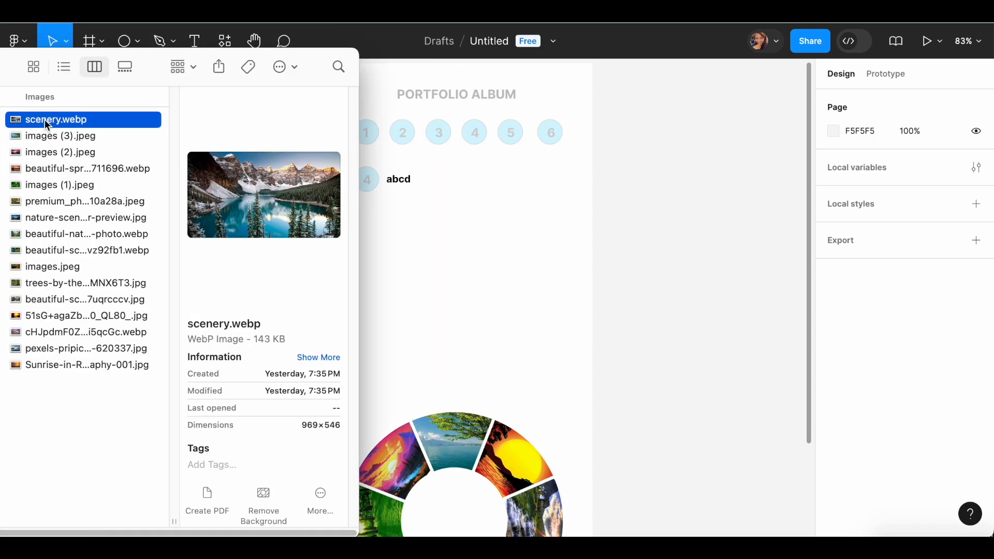
click(55, 139)
drag(46, 141, 458, 269)
drag(542, 322, 566, 337)
mouse_move(905, 185)
mouse_down()
mouse_move(941, 188)
mouse_move(98, 198)
mouse_move(850, 191)
mouse_up()
Give the lake image an inside stroke in grey AEAEAE with a weight of 2
click(977, 438)
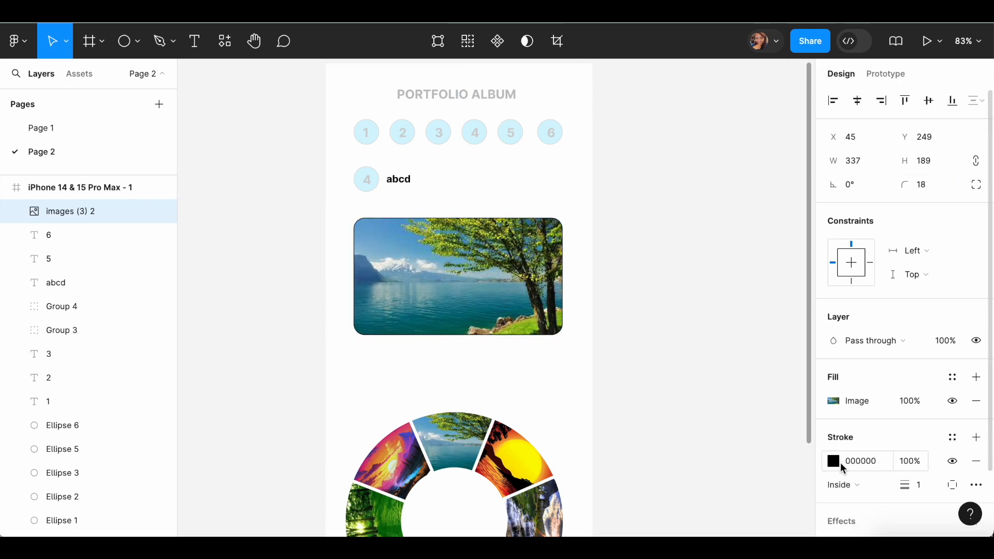
click(834, 461)
mouse_move(647, 232)
mouse_down()
mouse_move(615, 204)
mouse_move(641, 198)
mouse_move(692, 140)
mouse_move(714, 155)
mouse_up()
click(743, 351)
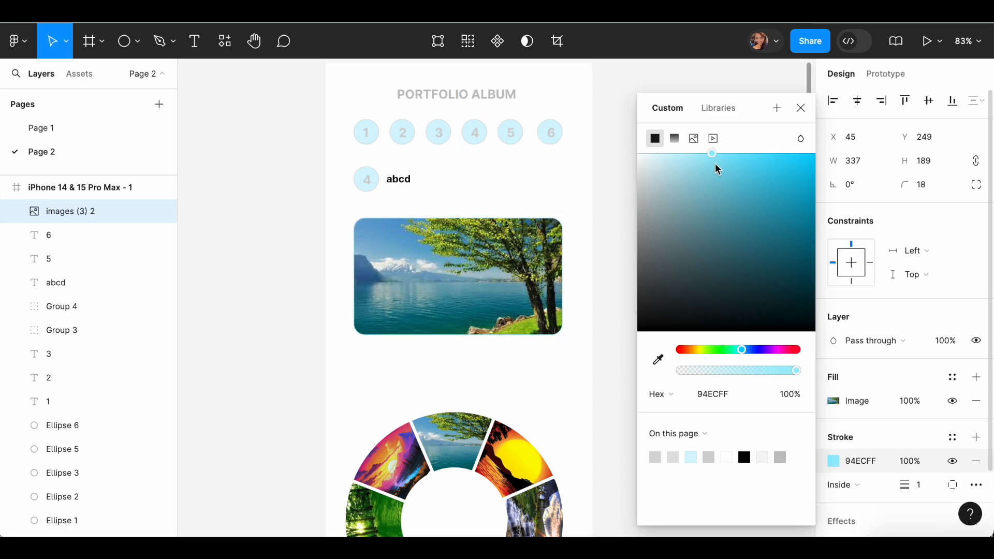
mouse_move(744, 352)
mouse_down()
mouse_move(769, 348)
mouse_move(673, 358)
mouse_move(762, 351)
mouse_move(739, 351)
mouse_up()
mouse_move(663, 170)
mouse_down()
mouse_move(619, 166)
mouse_move(590, 217)
mouse_up()
text(2)
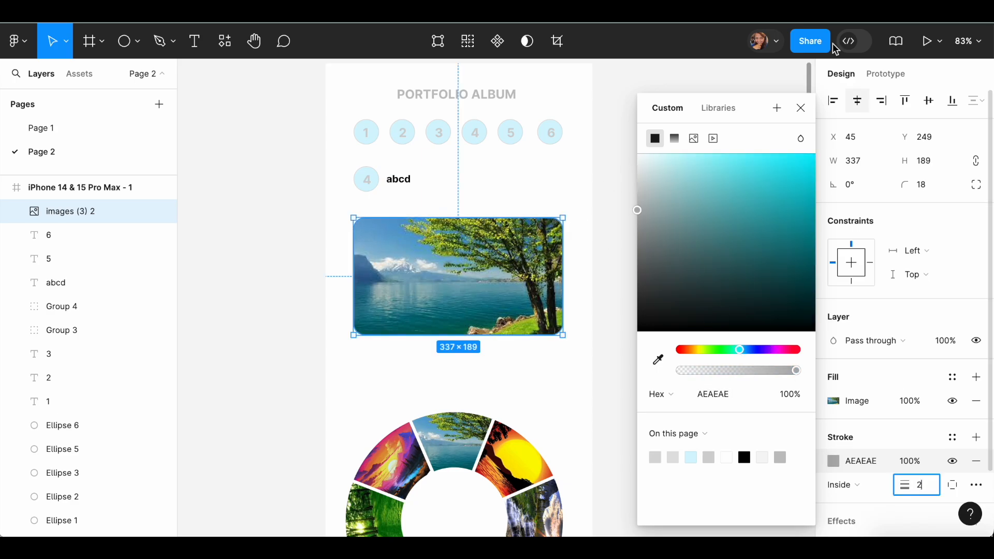
click(801, 107)
click(639, 208)
Move the lake image up slightly and bring the circle and abcd label down closer to it
drag(514, 259, 513, 245)
drag(337, 155, 578, 335)
drag(535, 281, 535, 290)
click(595, 224)
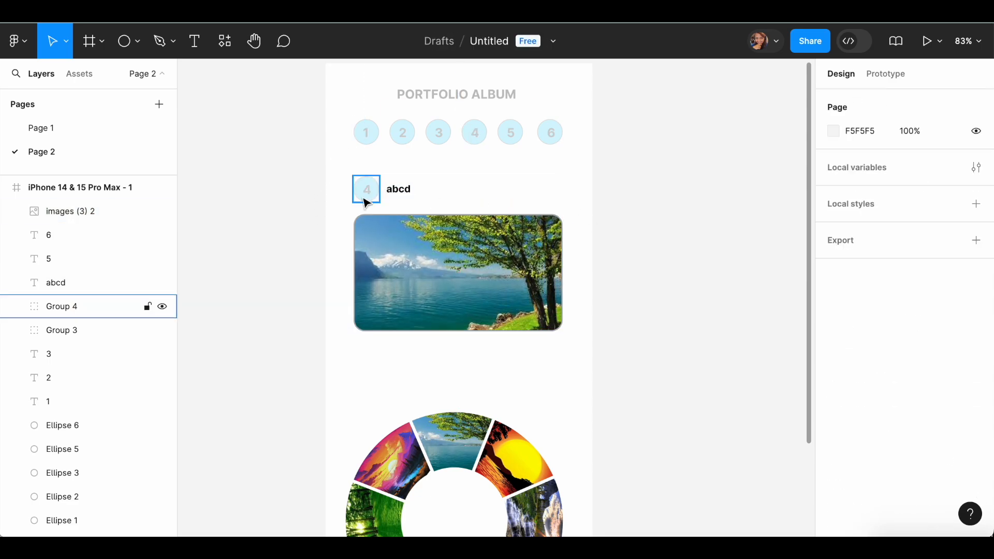
Add the portrait photo images (4).jpeg from the Images folder to the phone frame
key(super+Tab)
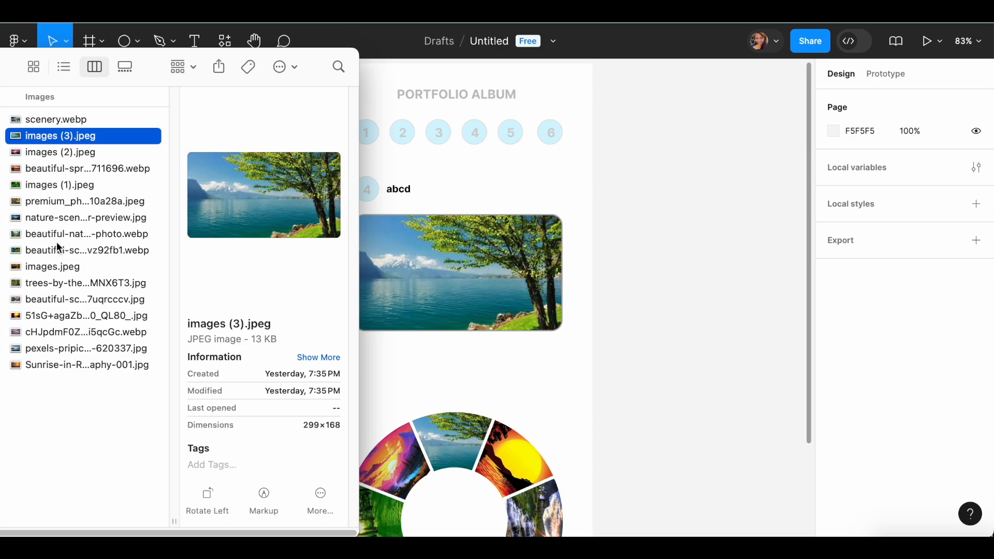
click(490, 212)
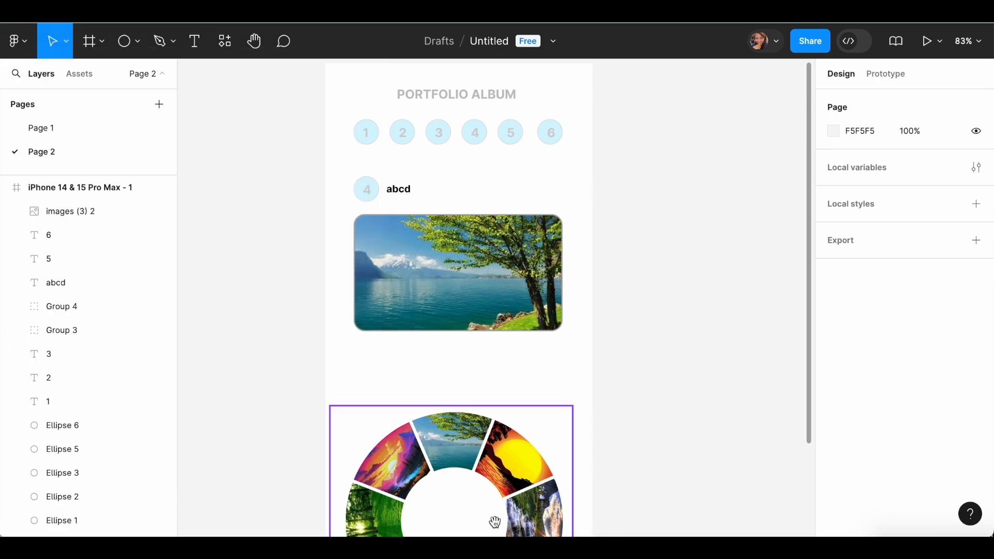
click(456, 535)
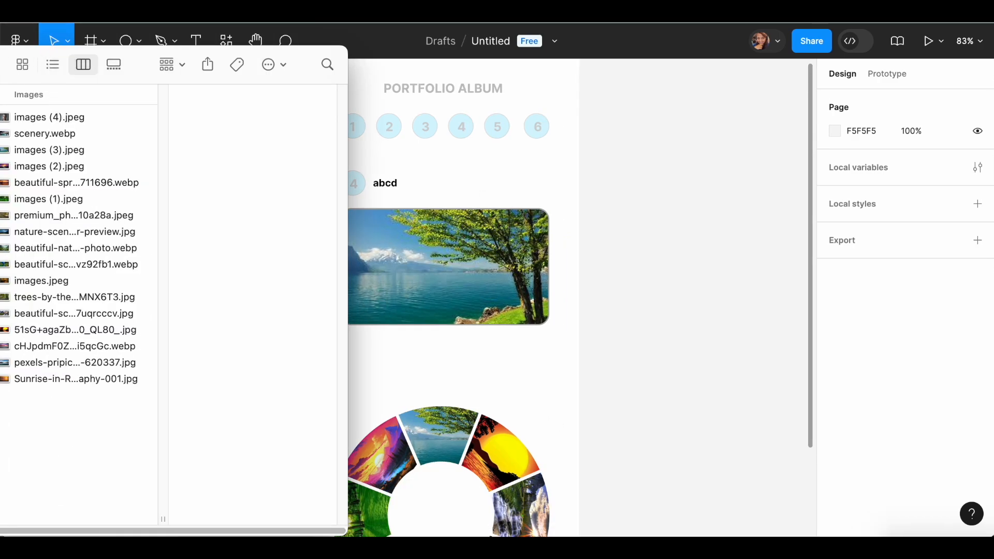
drag(149, 62, 185, 63)
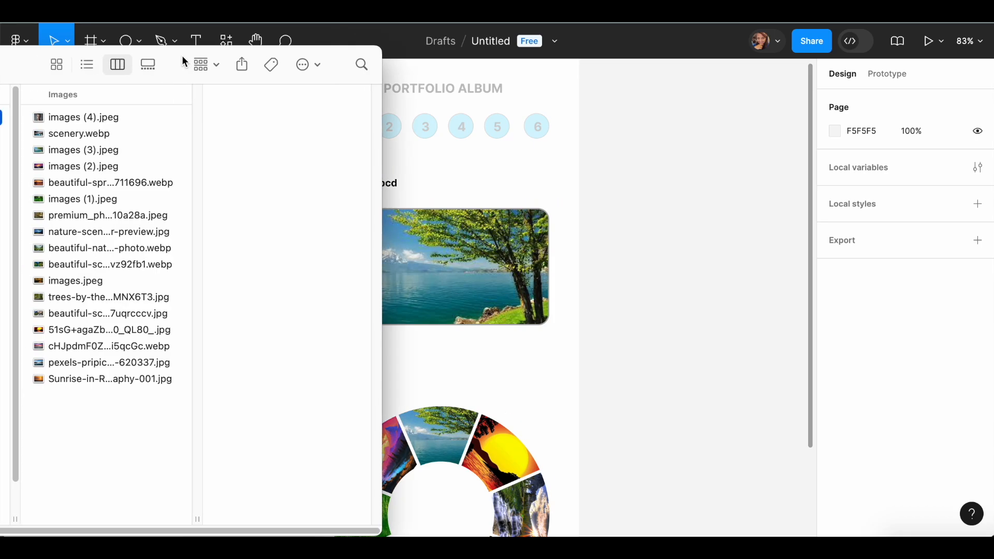
click(87, 119)
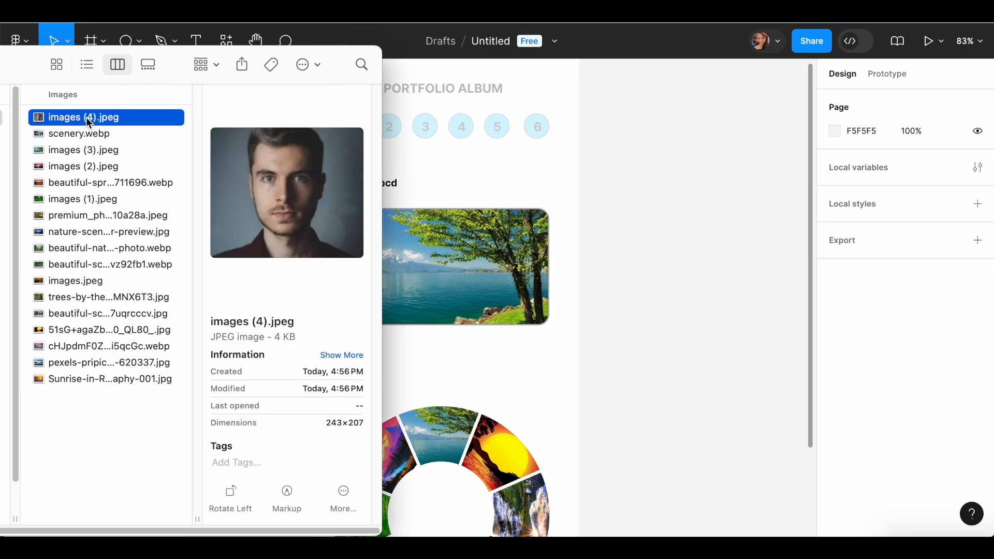
drag(59, 124, 471, 187)
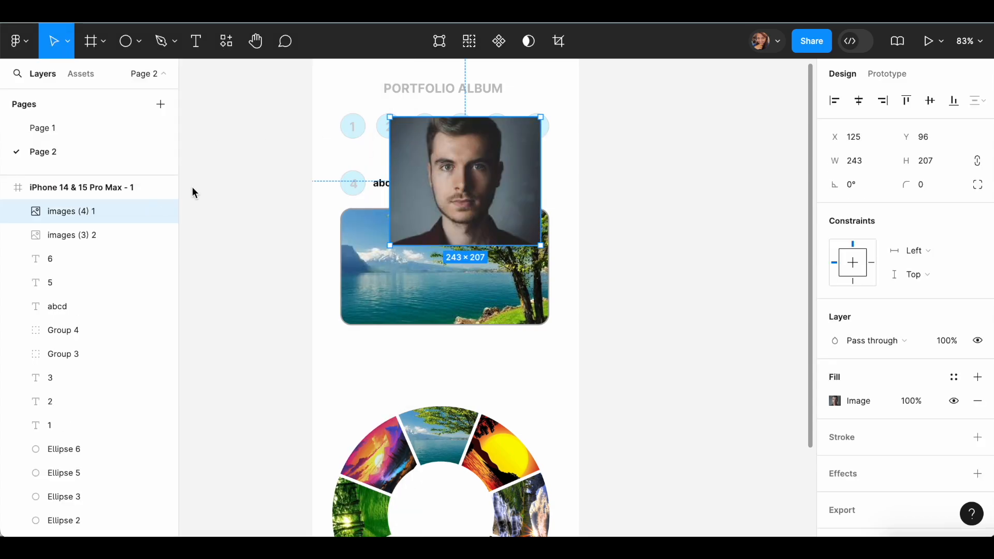
Reorder the portrait image layer so that it sits directly above the duplicated circle group
click(360, 189)
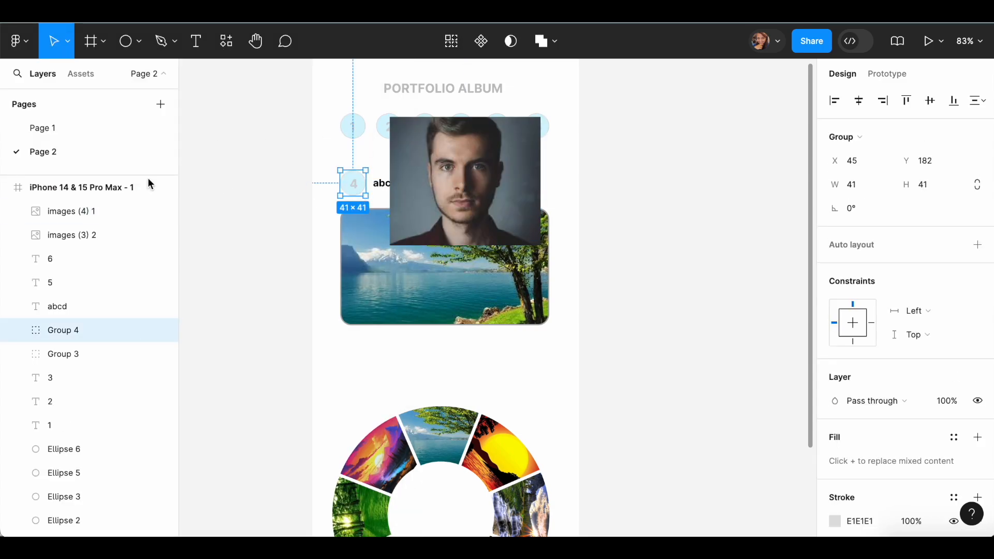
click(66, 211)
drag(66, 212, 71, 327)
click(70, 337)
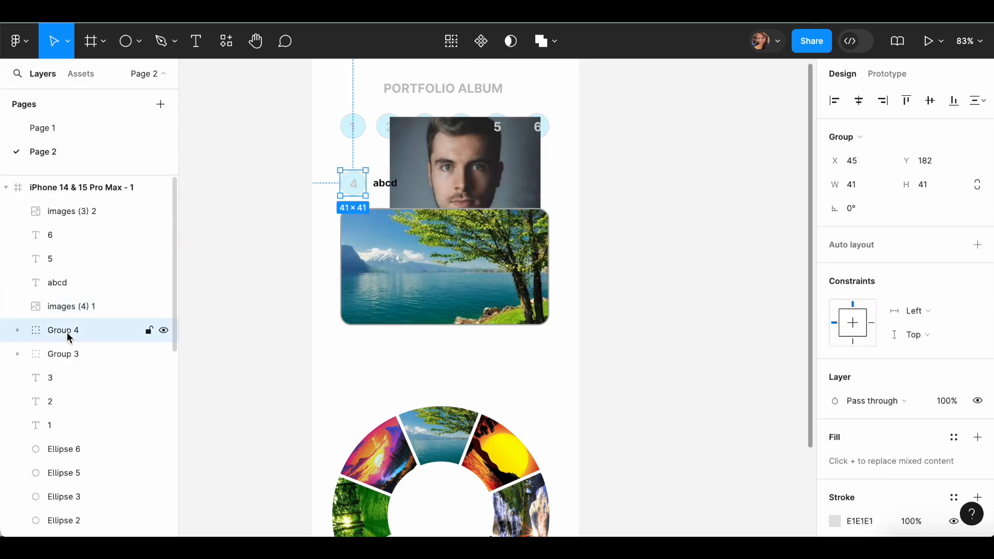
click(71, 312)
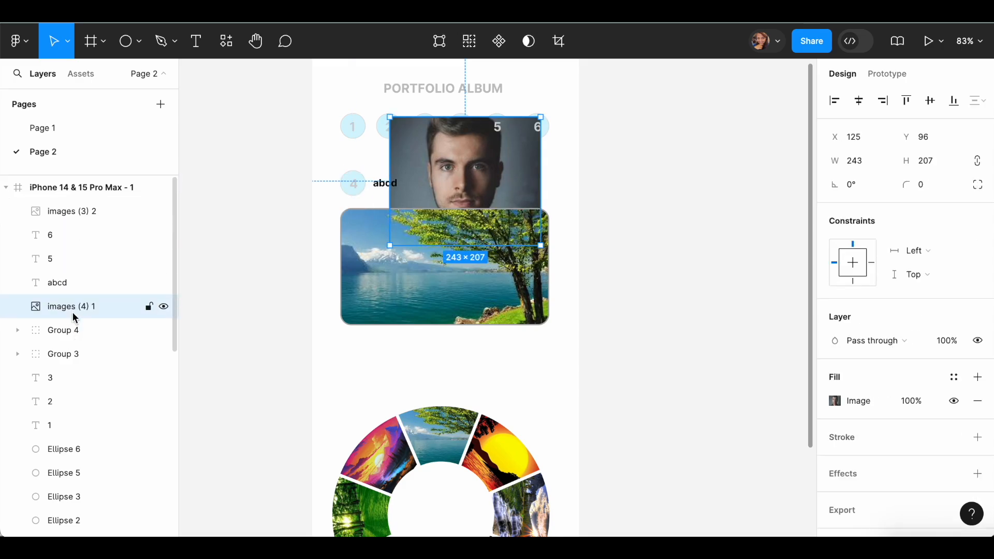
click(68, 331)
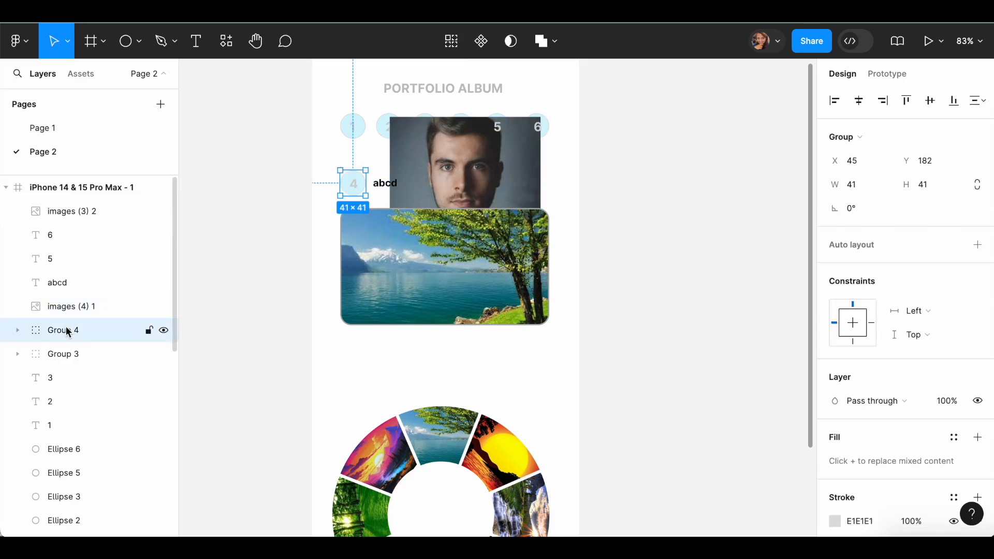
click(470, 276)
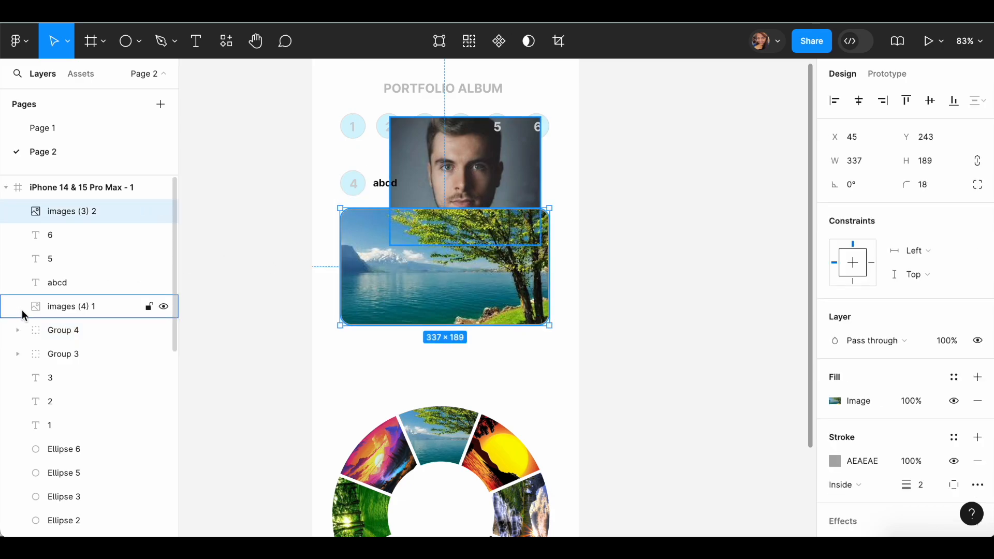
Scale the portrait down to about 106×90 and position it over the circle beside abcd
click(68, 311)
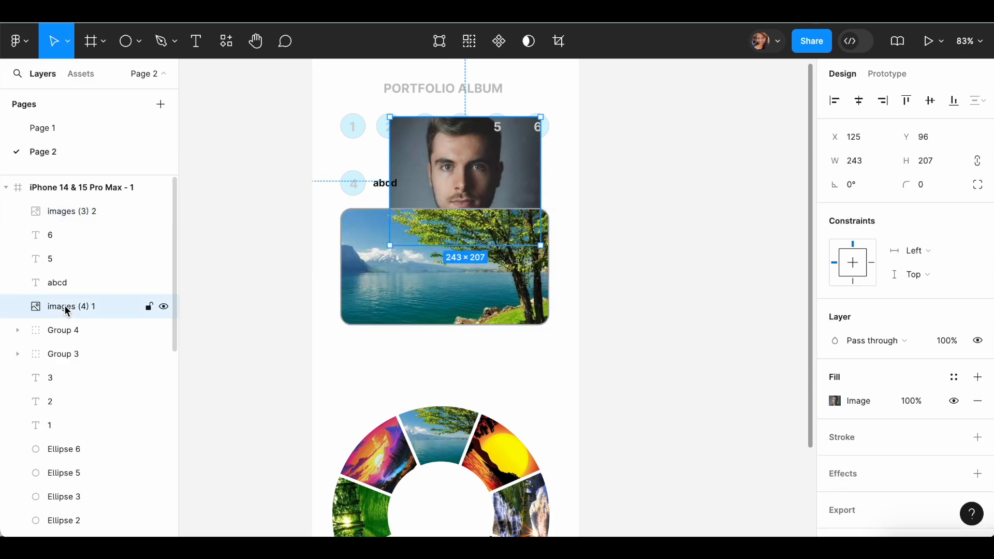
drag(482, 154, 396, 175)
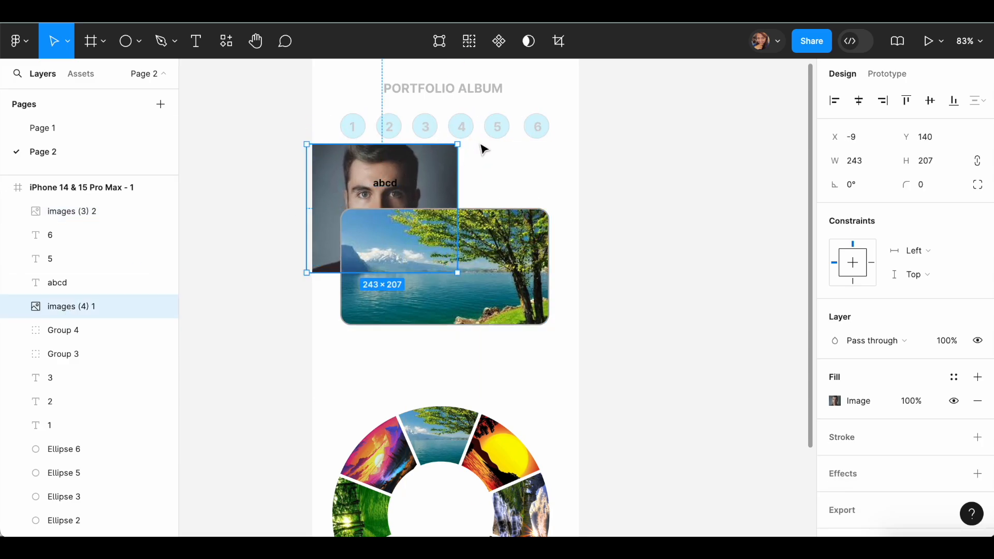
drag(458, 144, 373, 217)
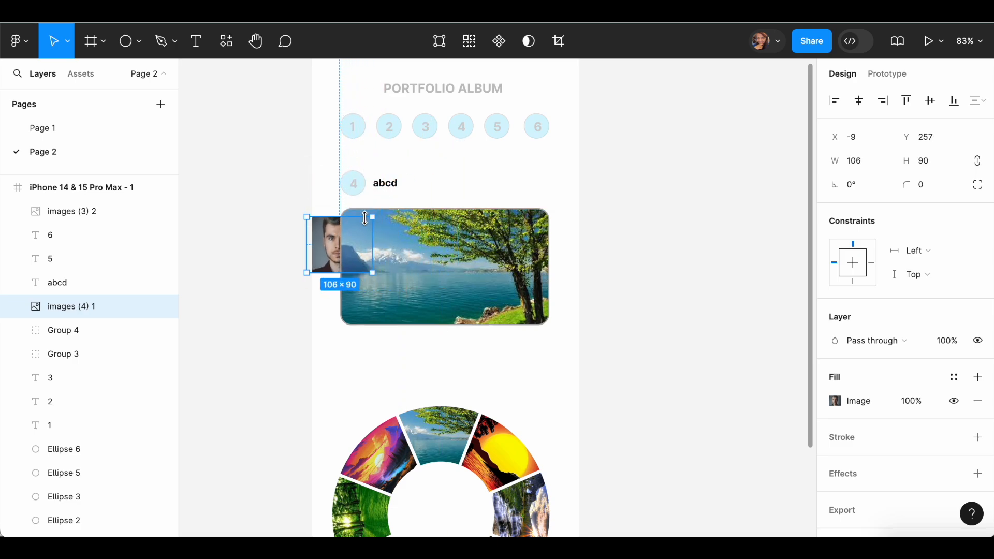
drag(331, 262, 344, 203)
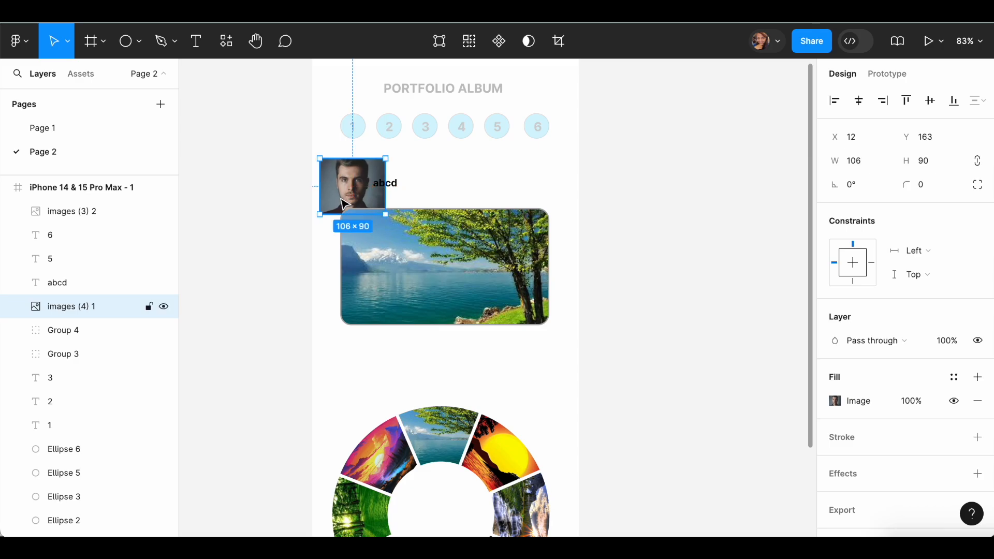
Mask the portrait with the duplicated circle group and shrink the masked photo to about 51×43 to fit the circle
click(76, 342)
shift+click(72, 310)
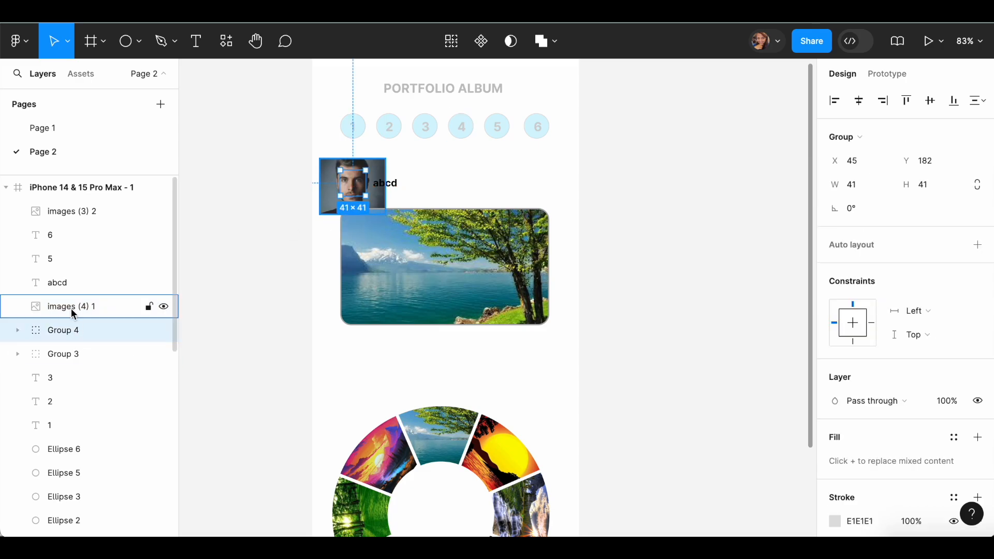
click(512, 44)
click(89, 331)
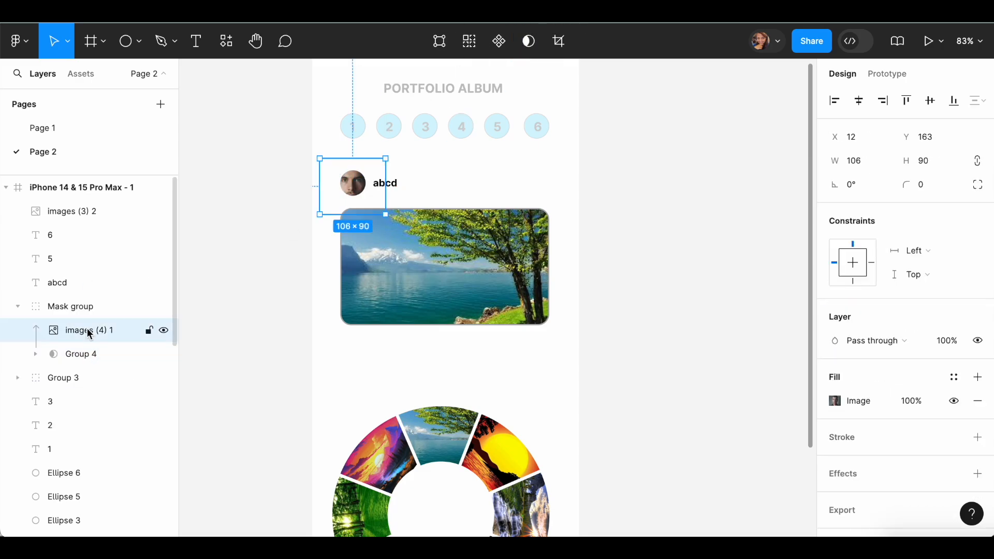
drag(321, 213, 341, 197)
drag(384, 159, 372, 170)
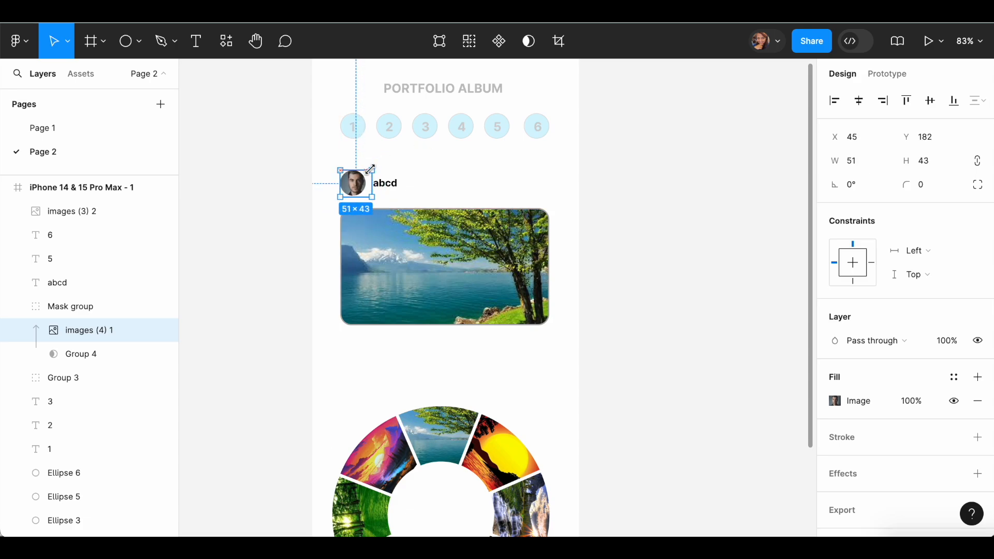
click(490, 171)
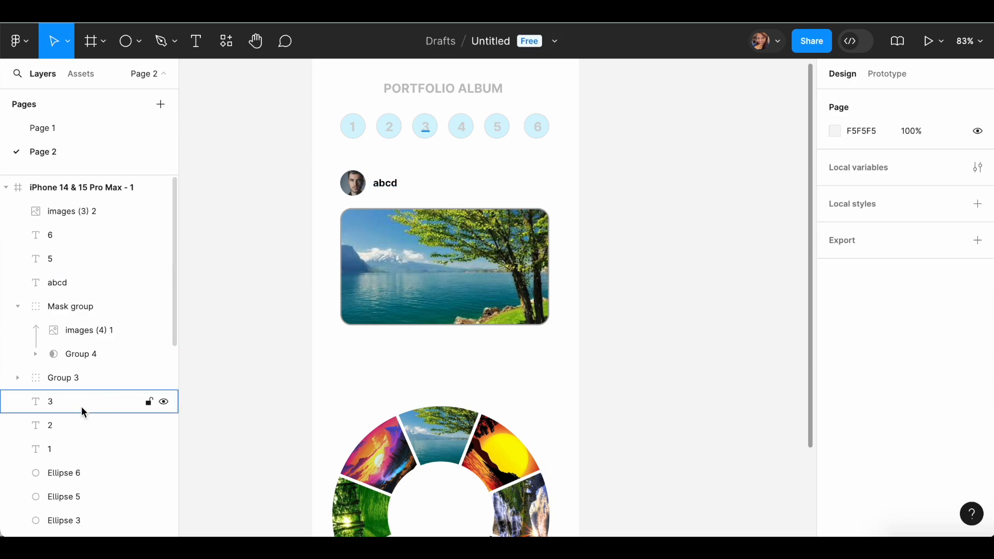
scroll(102, 296, down, 6)
click(9, 307)
scroll(49, 296, up, 6)
click(165, 354)
click(165, 355)
click(165, 355)
click(164, 355)
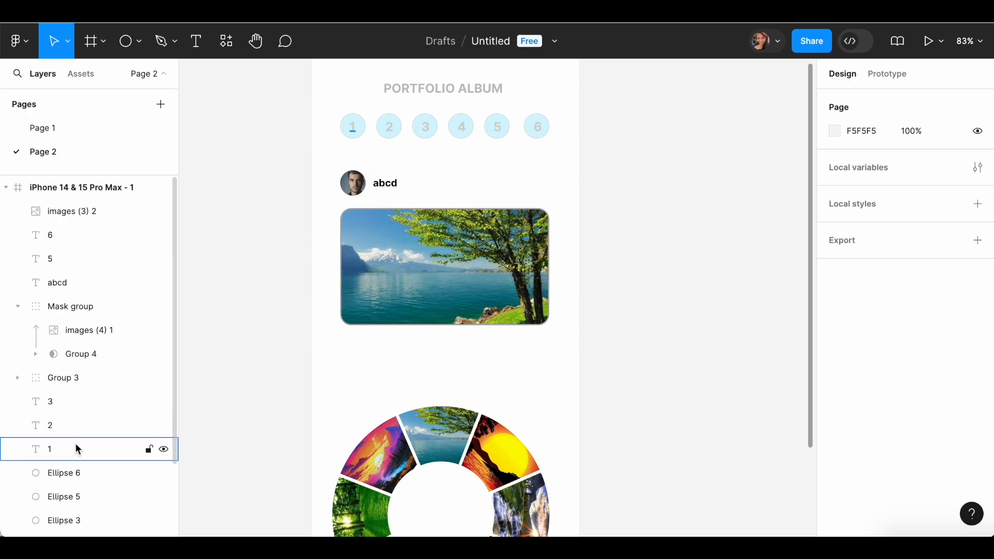
Shift the round portrait and the abcd label together slightly to the right
click(362, 192)
shift+click(393, 192)
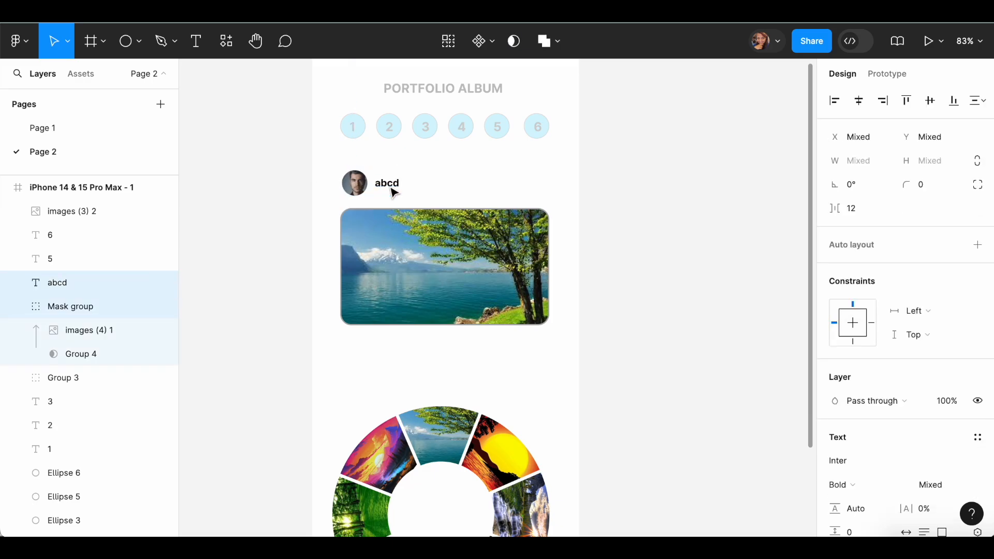
click(493, 388)
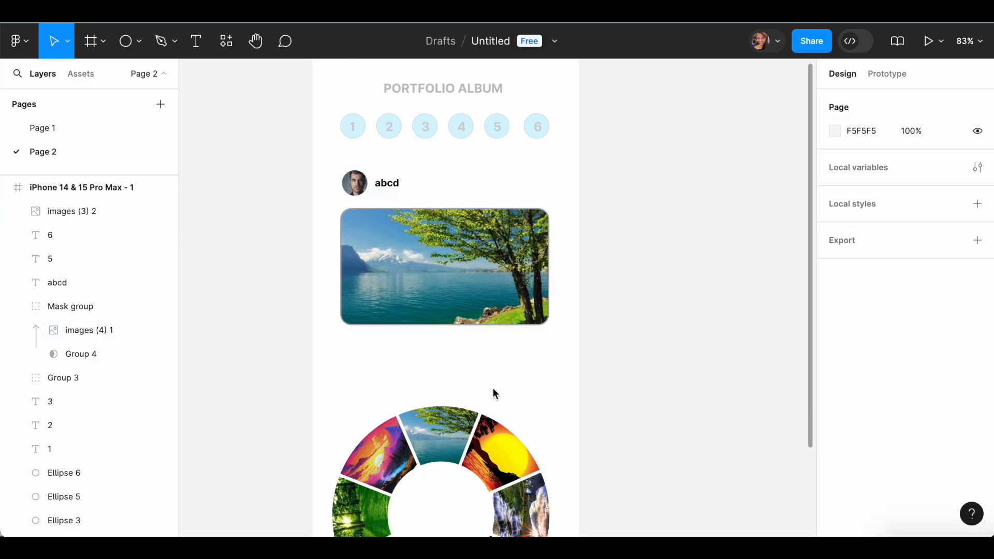
On Page 1, move the uppermost segment slightly outward in the first two spinner variants: the lake photo and the yellow sunset
click(58, 129)
click(54, 212)
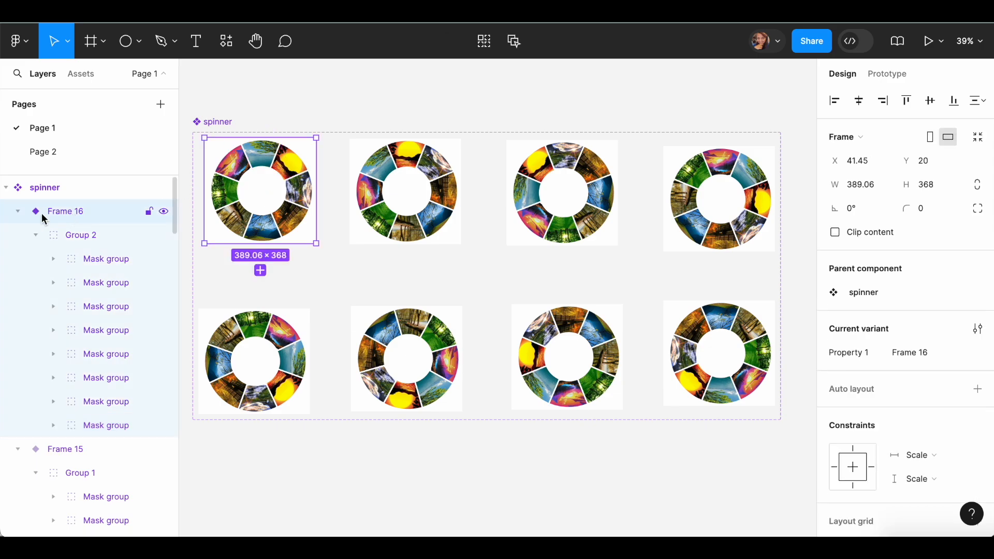
click(17, 212)
double_click(244, 163)
double_click(243, 163)
click(280, 155)
click(253, 150)
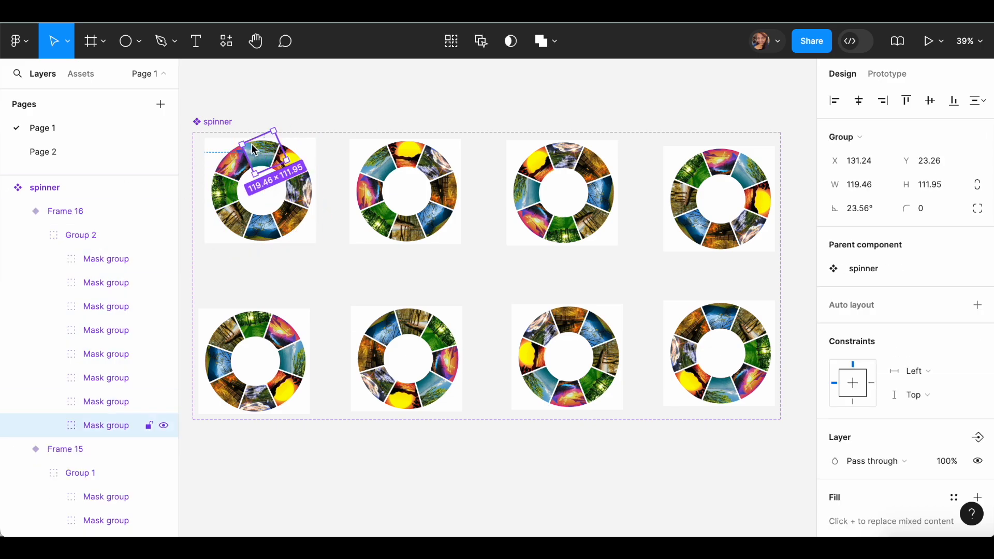
click(412, 161)
double_click(406, 151)
click(403, 146)
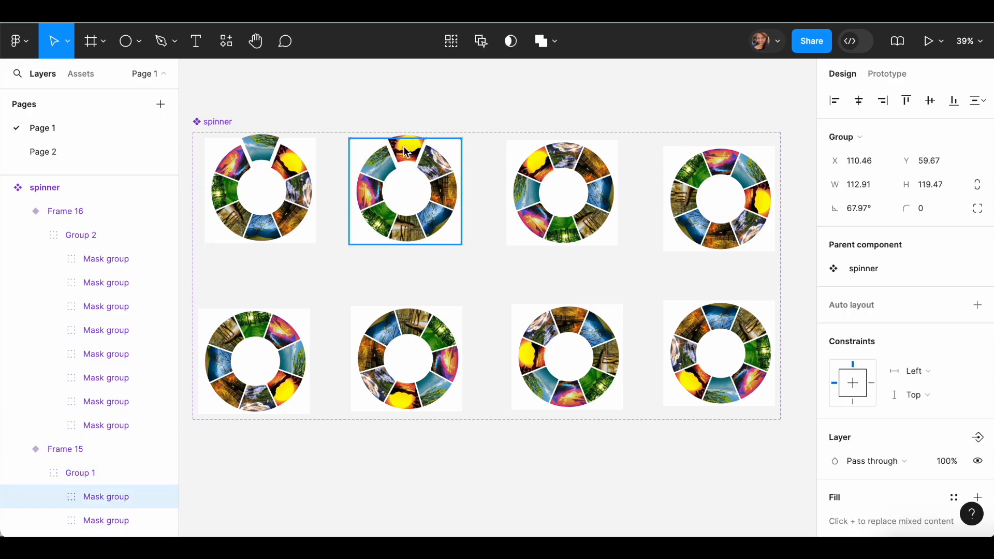
Move the uppermost segment slightly outward in the third and fourth spinner variants: the waterfall and the purple sunset
click(567, 163)
double_click(567, 163)
click(565, 155)
drag(565, 154, 564, 149)
double_click(722, 165)
double_click(722, 164)
drag(720, 158, 720, 150)
Raise the green forest segment of the fifth spinner variant and the autumn trees segment of the sixth slightly out of their rings
click(245, 331)
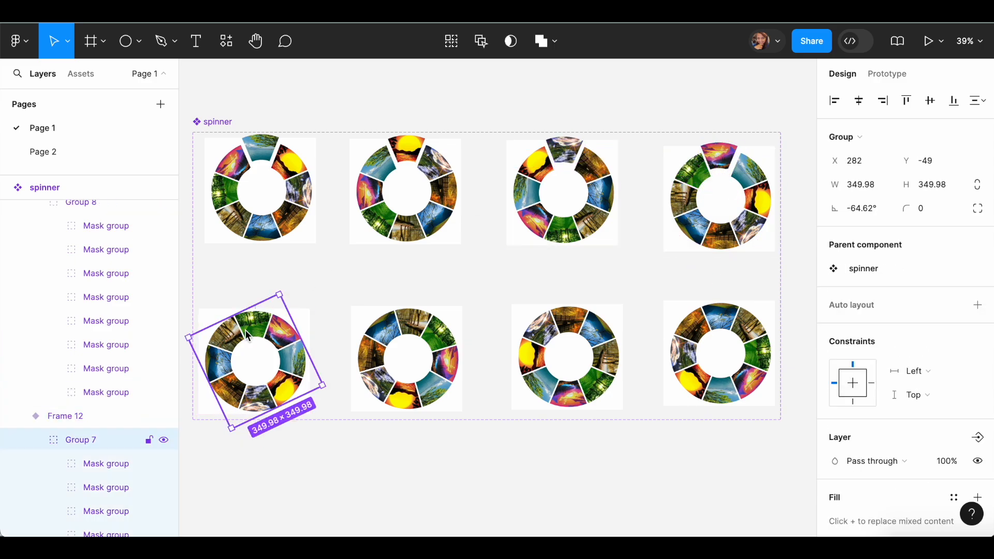
double_click(256, 328)
drag(256, 327, 262, 324)
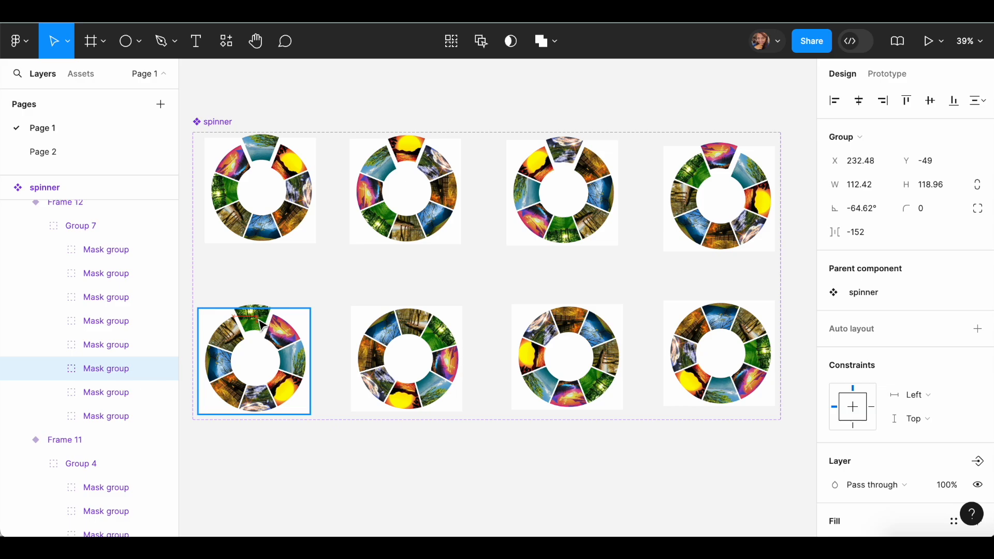
click(412, 331)
double_click(414, 326)
double_click(416, 325)
drag(416, 325, 416, 321)
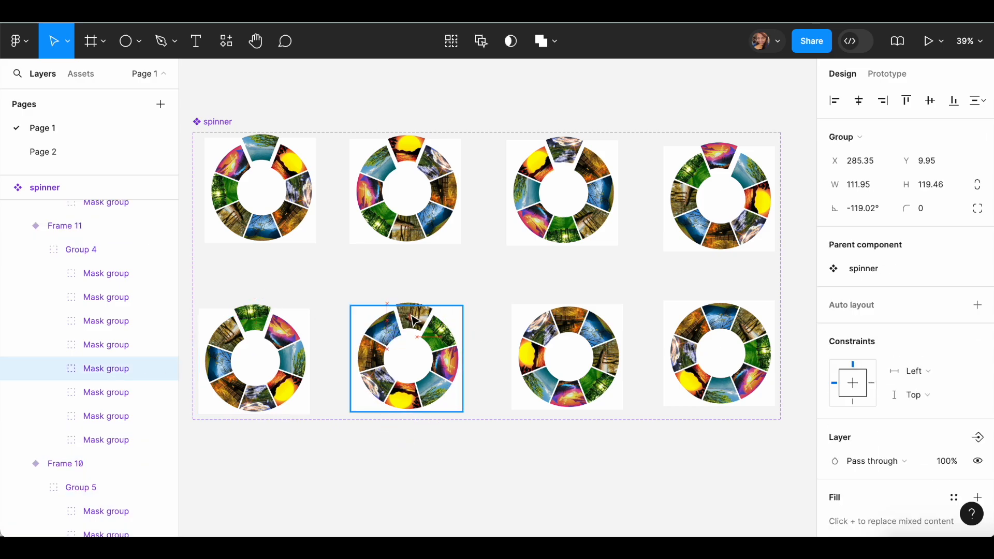
Raise the uppermost segments of the seventh and eighth spinner variants, the autumn bridge and the blue lake, slightly out of their rings
double_click(563, 319)
double_click(563, 318)
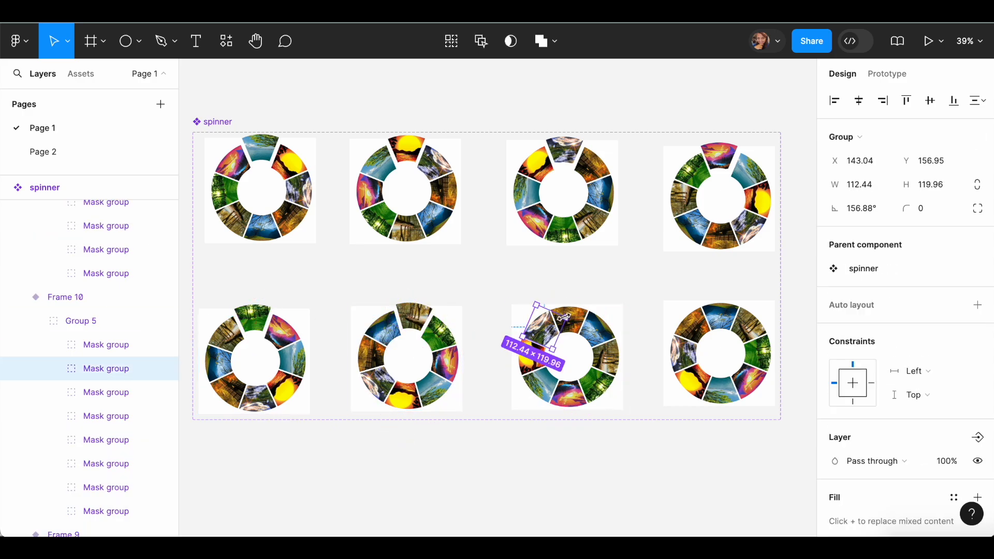
click(579, 316)
drag(579, 316, 579, 311)
double_click(733, 325)
double_click(727, 317)
drag(727, 317, 725, 314)
Return to Page 2 and check the updated spinner wheel in the iPhone frame
click(86, 75)
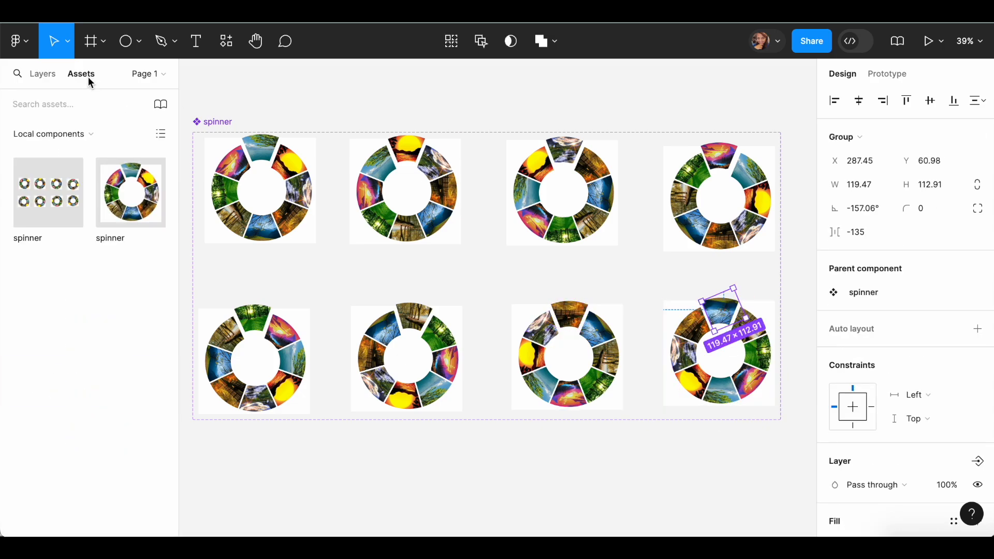
click(49, 76)
click(144, 74)
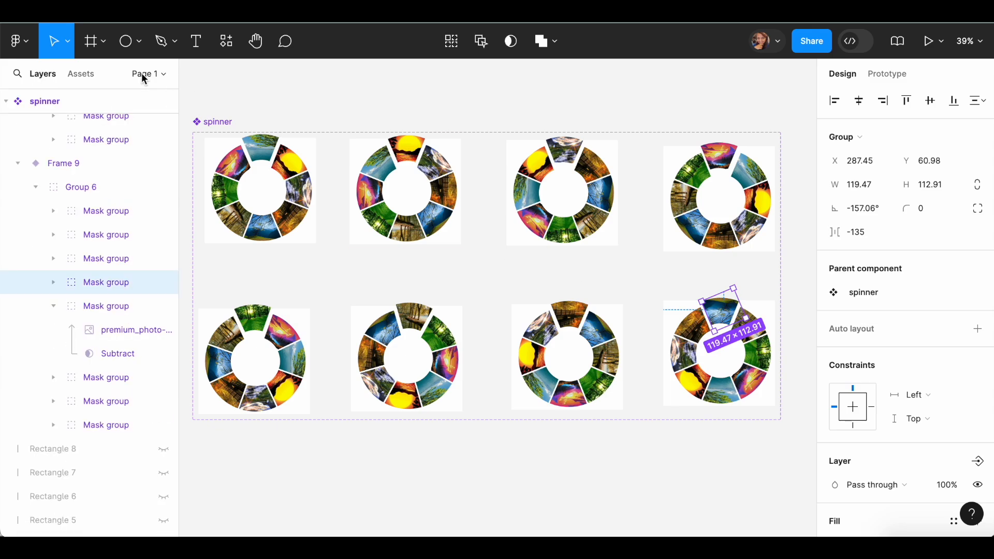
scroll(97, 161, up, 20)
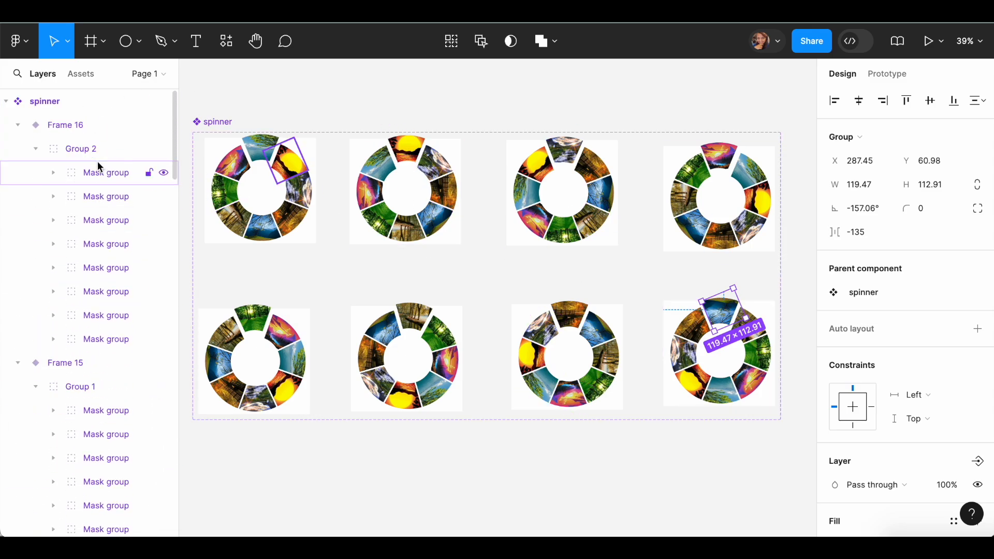
click(148, 74)
click(52, 151)
scroll(563, 426, down, 3)
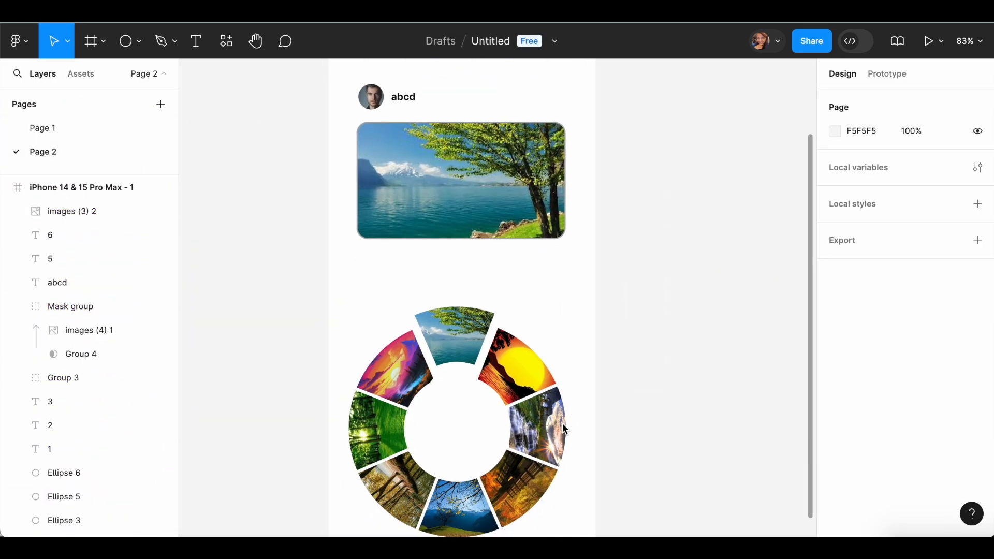
scroll(564, 426, up, 3)
scroll(563, 425, up, 2)
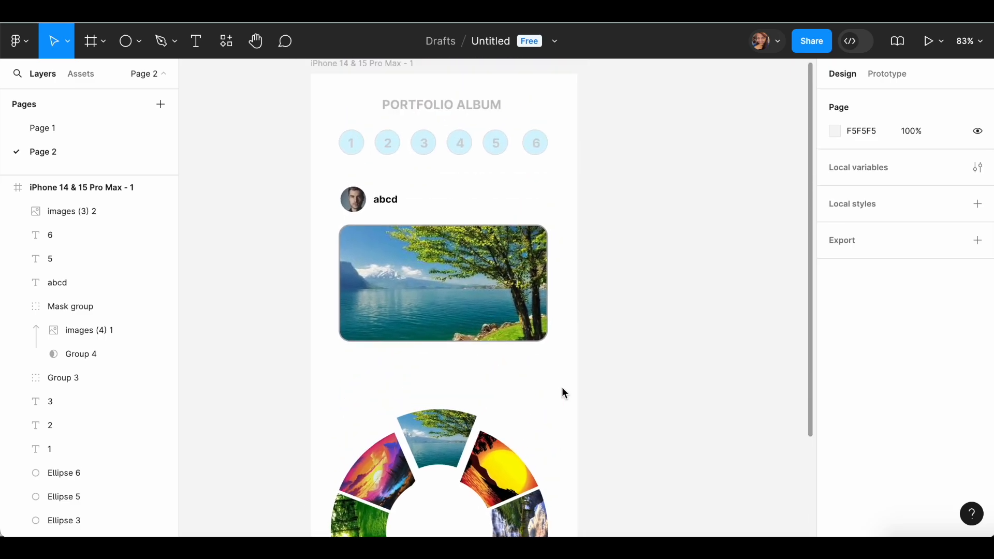
Select all six numbered circles and recolour their light blue fill to pale orange FFF6E8
drag(333, 145, 542, 153)
scroll(853, 467, down, 3)
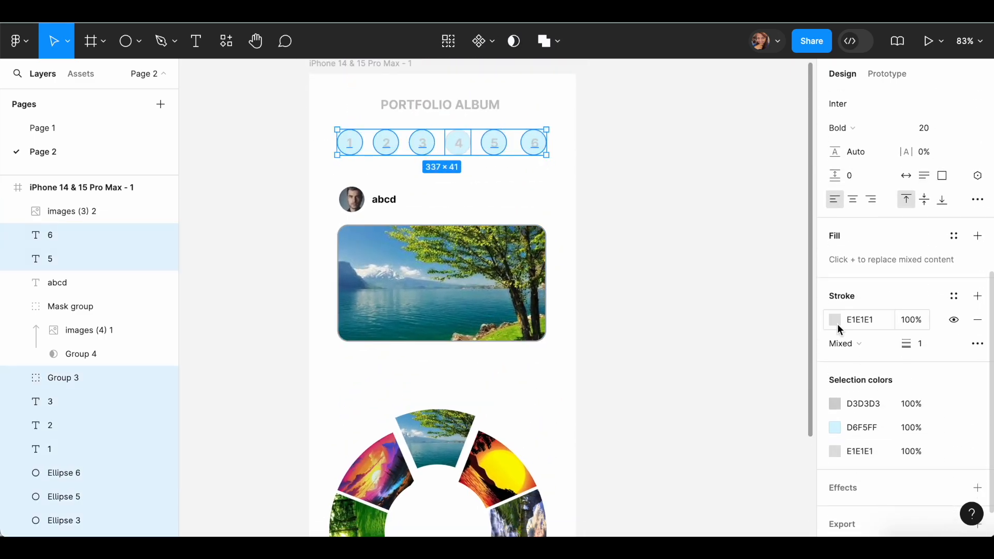
click(835, 427)
drag(669, 186, 632, 166)
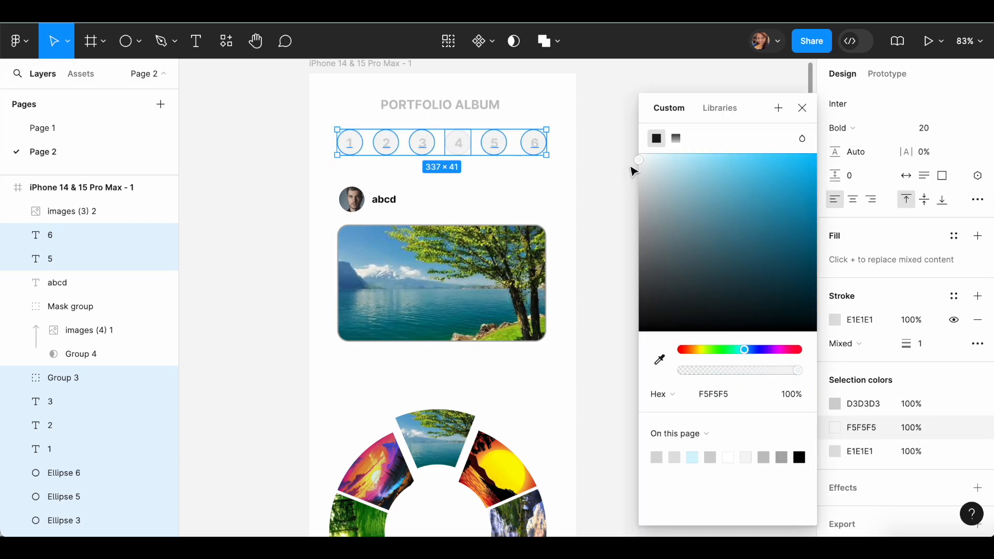
drag(741, 353, 694, 350)
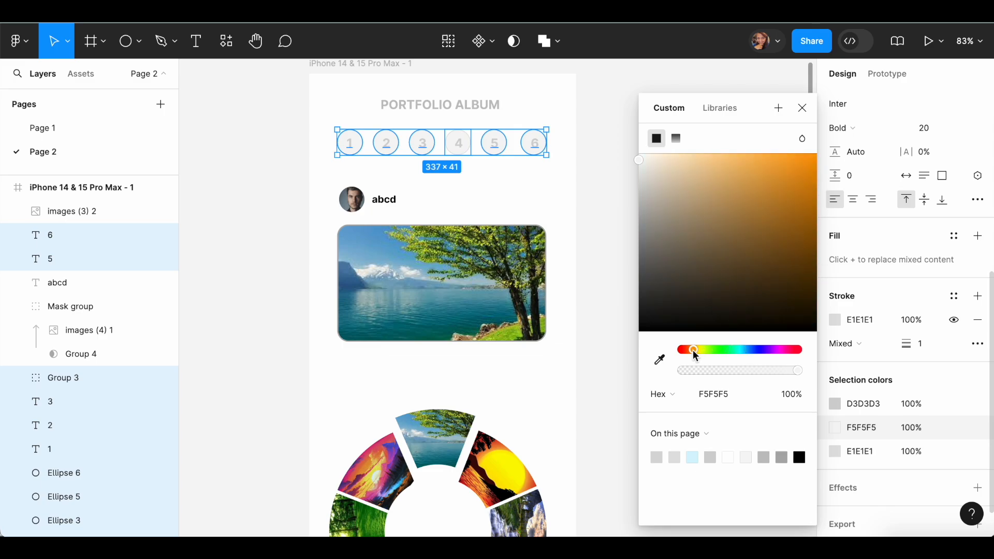
drag(669, 160, 662, 149)
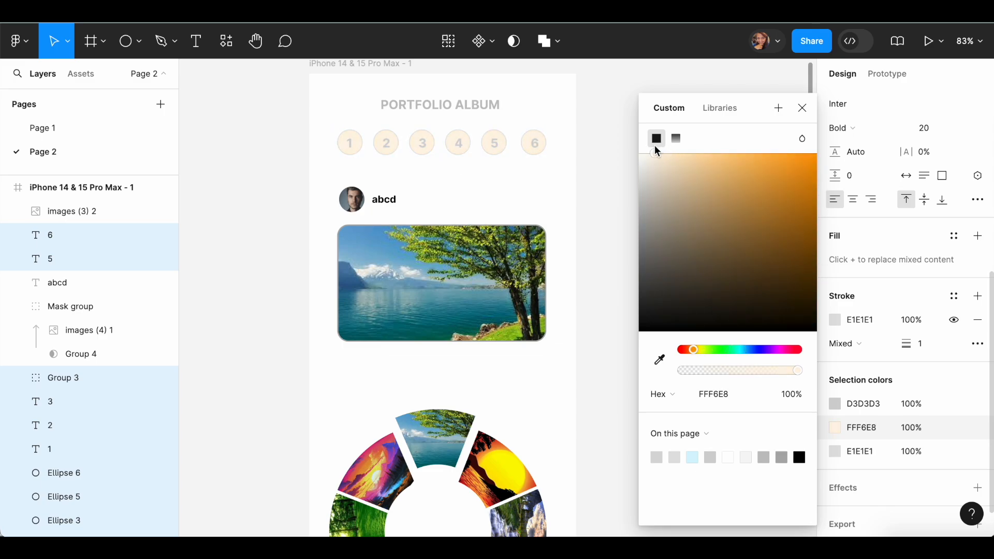
click(548, 195)
drag(561, 113, 340, 169)
click(555, 196)
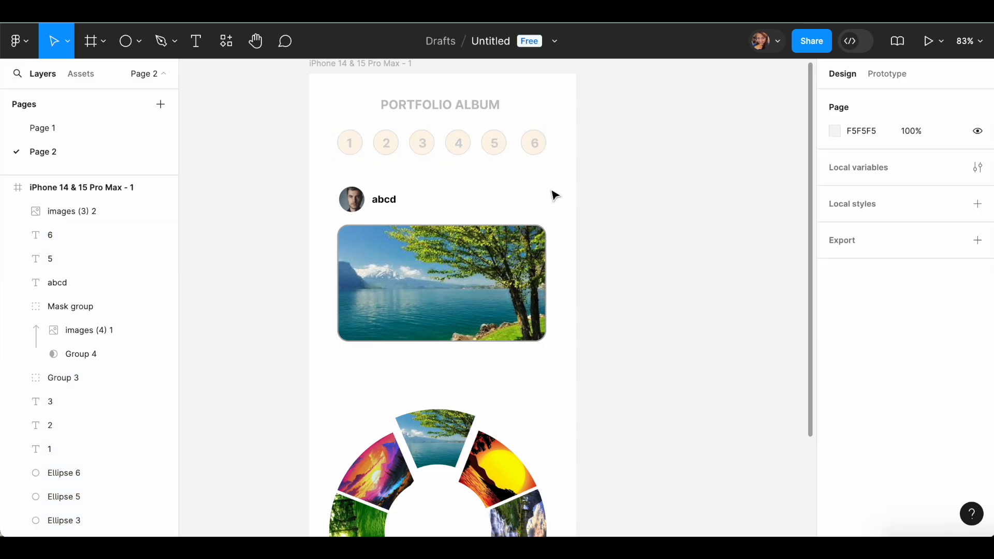
click(433, 103)
scroll(871, 389, down, 1)
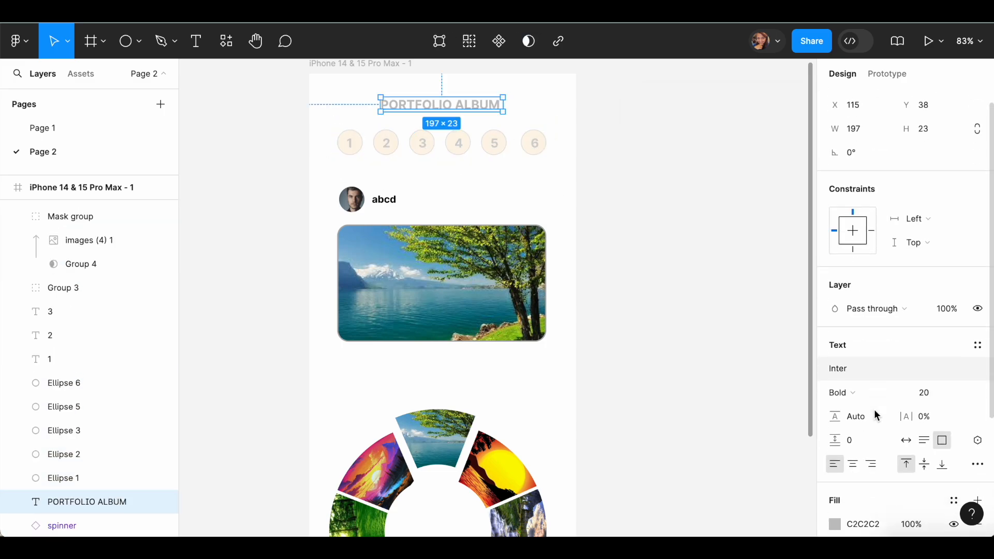
scroll(875, 414, up, 1)
scroll(891, 362, down, 2)
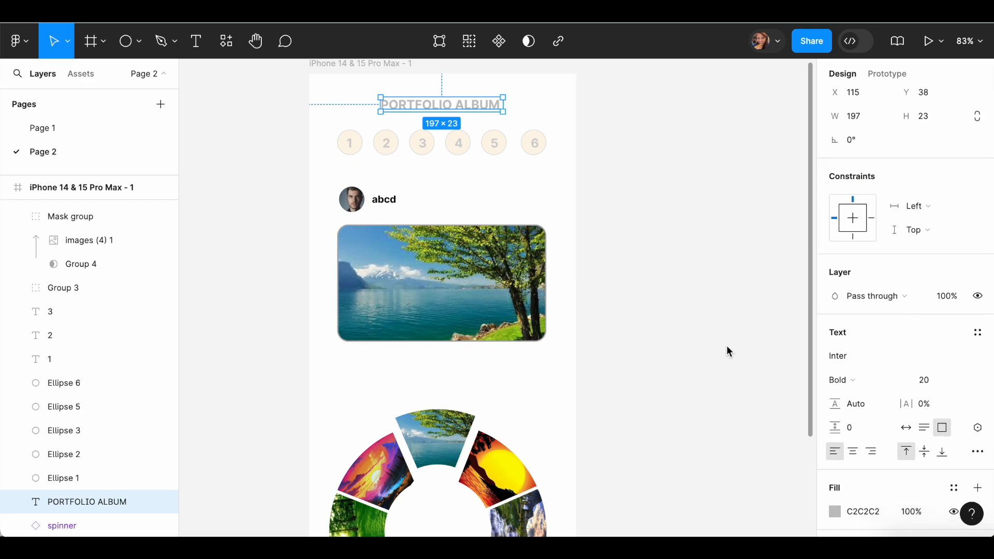
Preview the Portfolio Album prototype and spin the wheel repeatedly by its side segments to test the rotation in both directions
click(529, 406)
scroll(529, 405, down, 2)
key(super+shift+5)
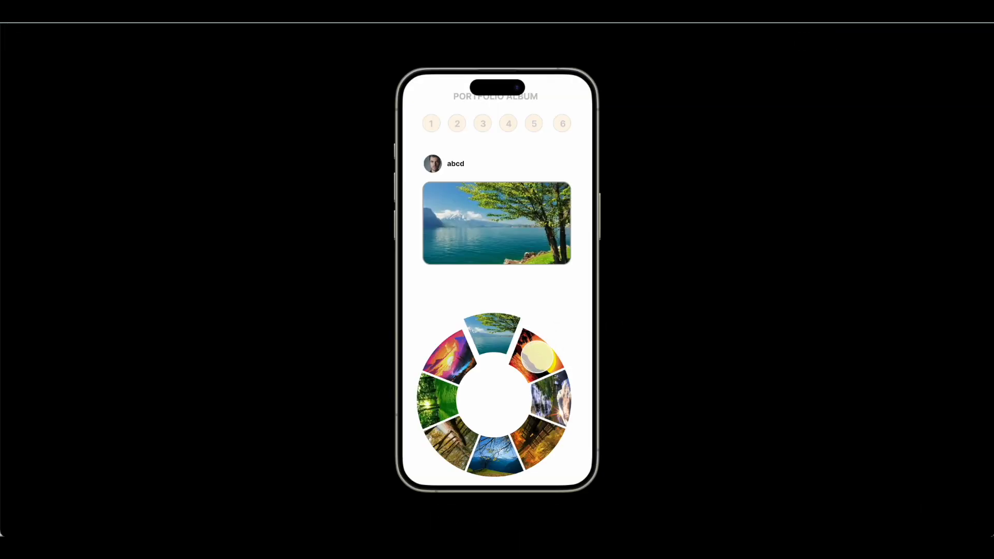
click(536, 356)
click(536, 356)
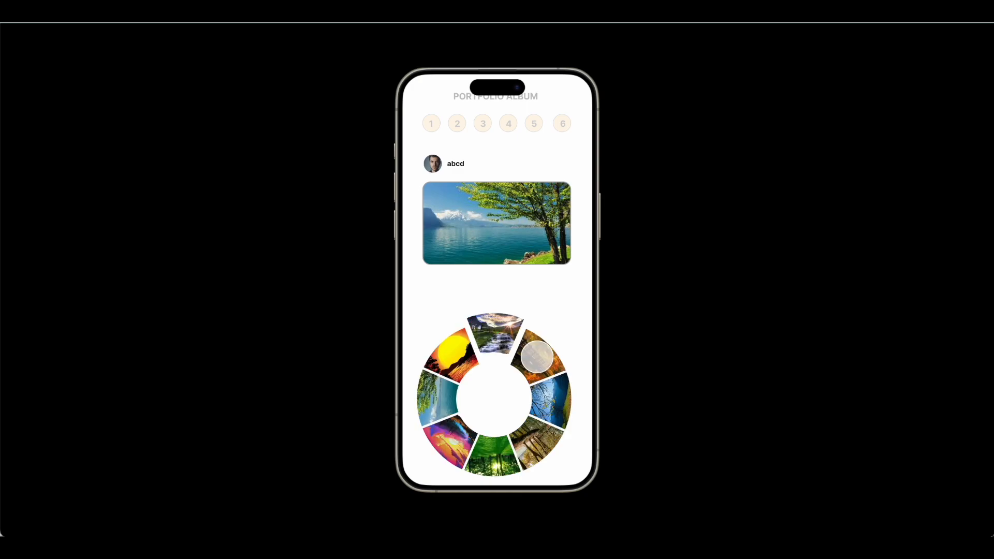
click(539, 356)
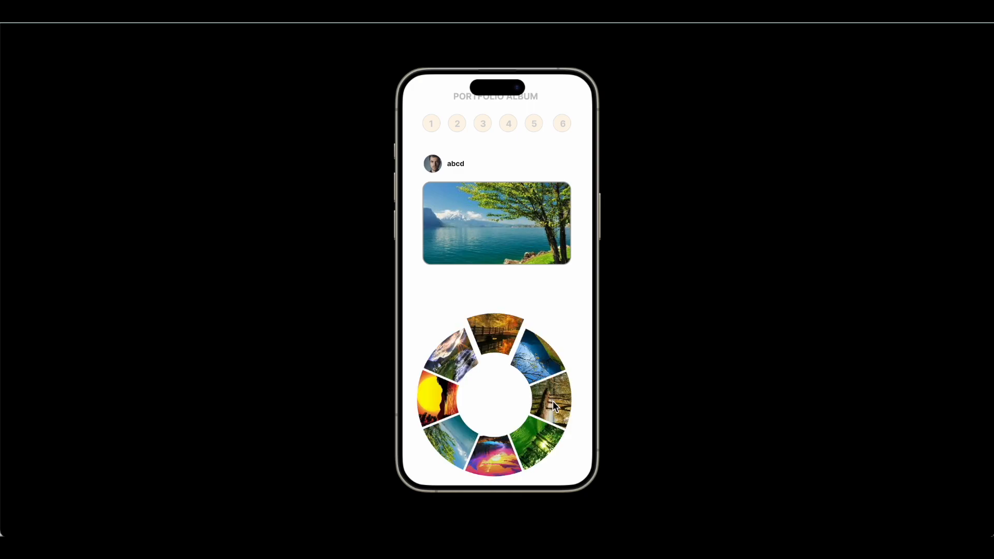
click(531, 344)
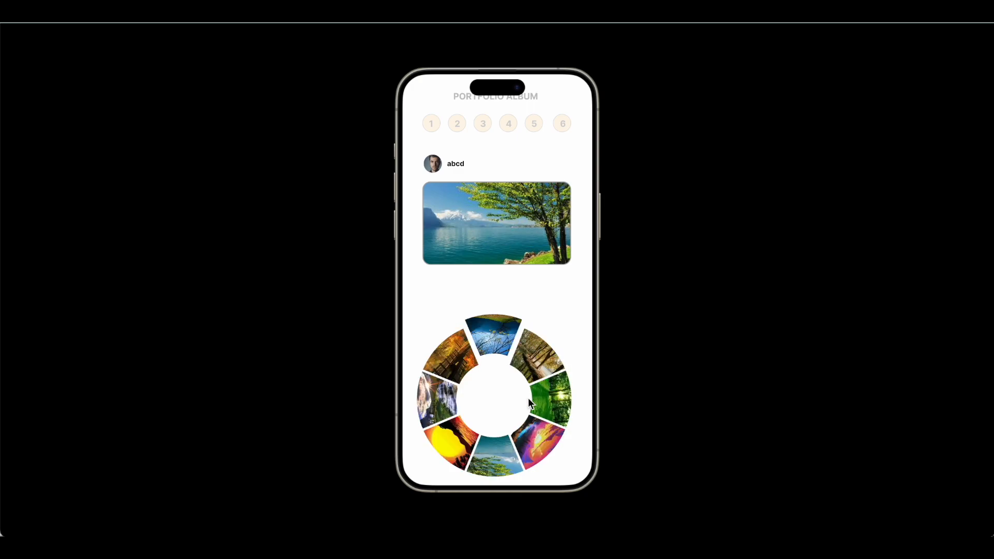
click(531, 442)
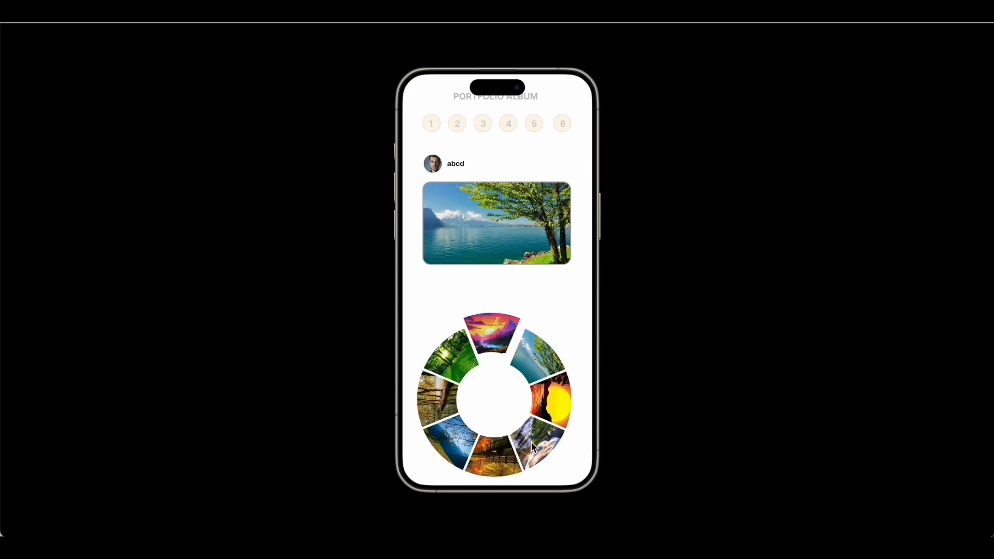
click(430, 406)
click(552, 405)
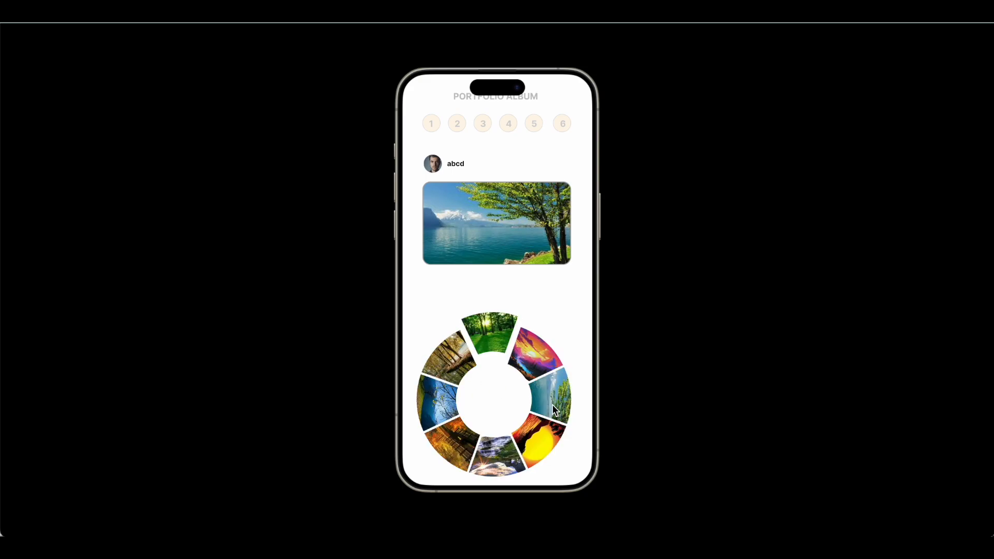
click(455, 355)
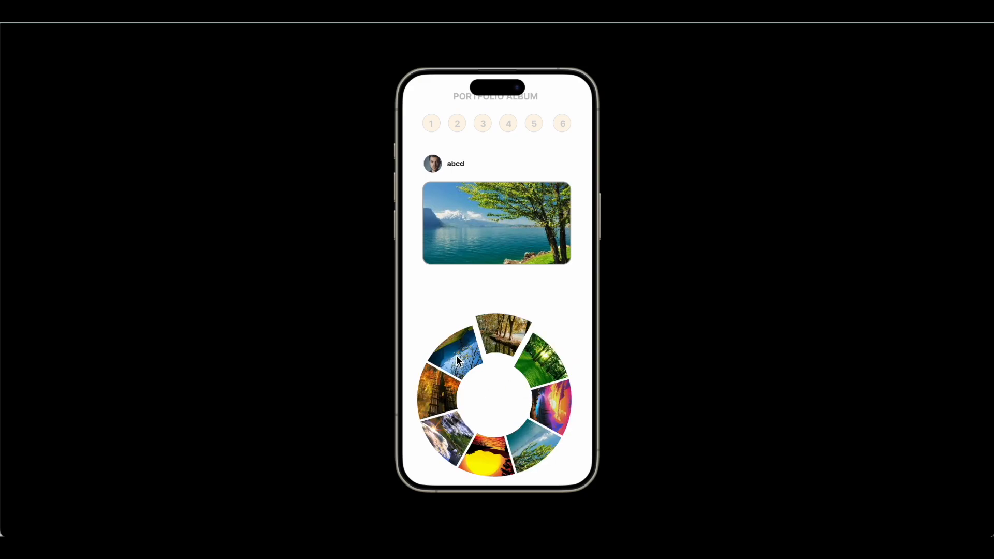
click(547, 359)
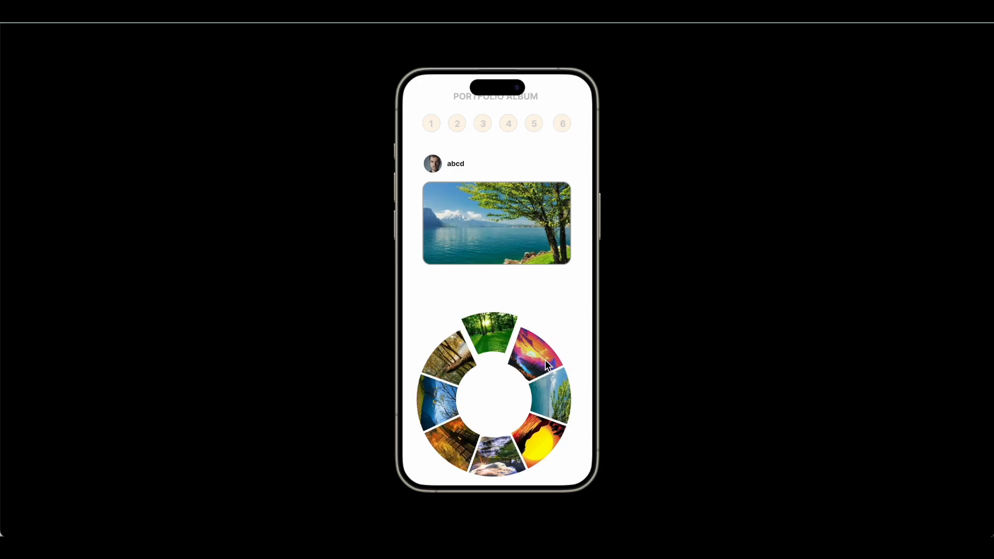
click(554, 405)
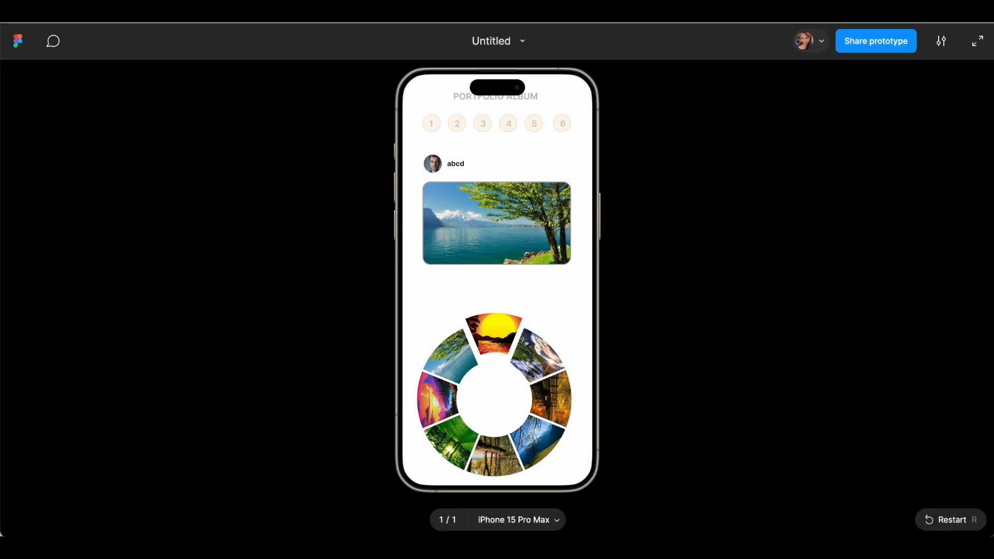
key(super+shift+5)
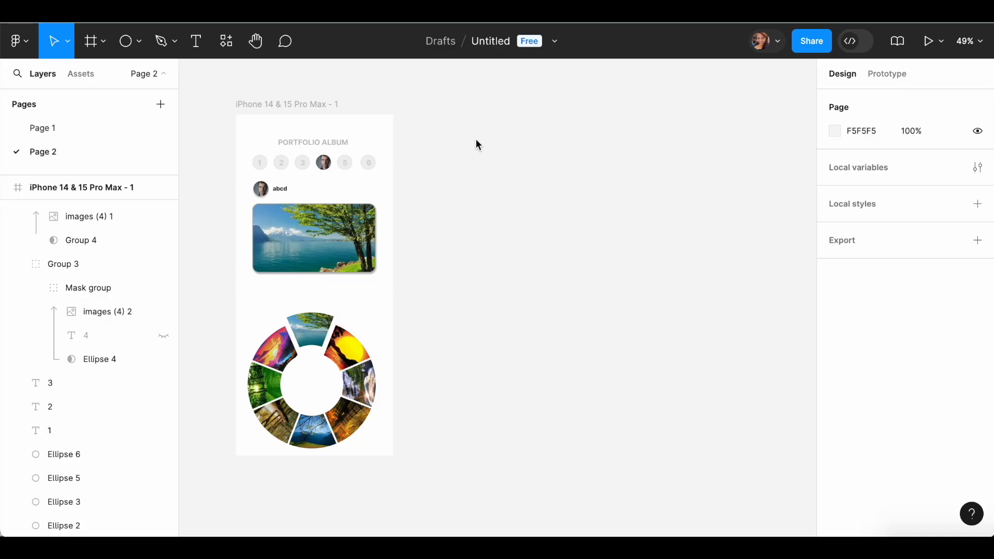
Duplicate the iPhone 14 & 15 Pro Max - 1 frame and place the copy beside it with a gap of 62
click(273, 104)
drag(278, 109, 458, 110)
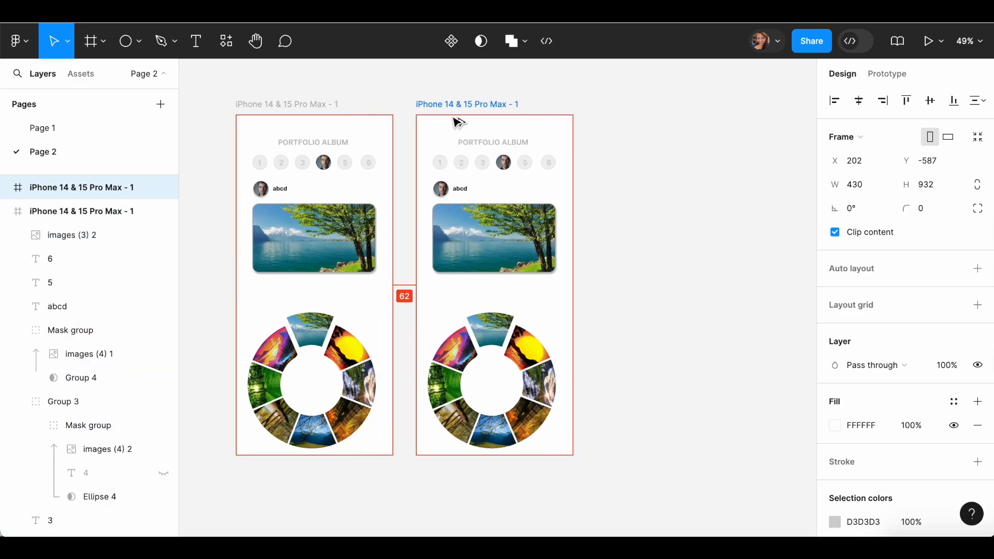
click(503, 242)
click(490, 167)
click(484, 233)
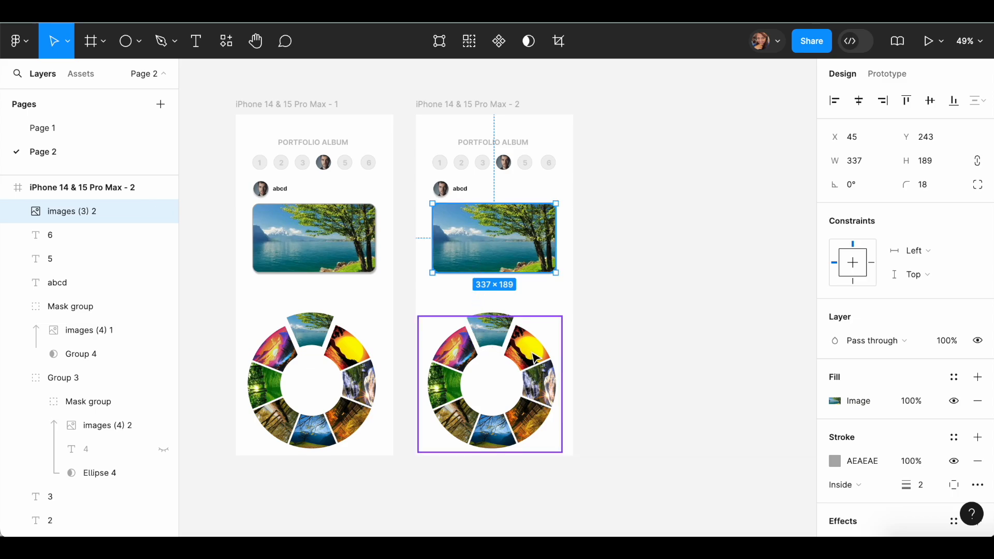
click(620, 311)
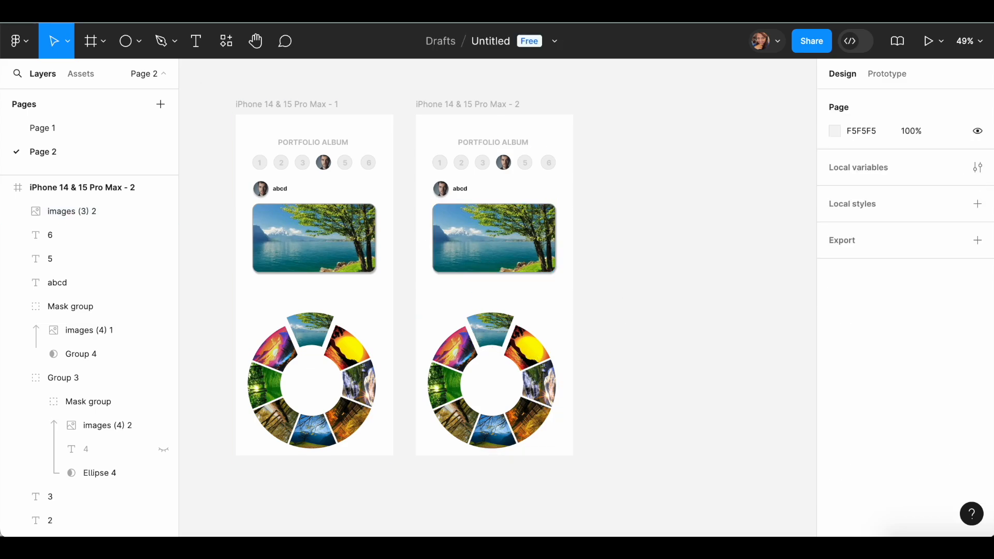
Look through the Images folder in Finder, import the red sunset picture 51sG+agaZb...0_QL80_.jpg into Figma, and move it clear of the frames
key(super+Tab)
click(76, 136)
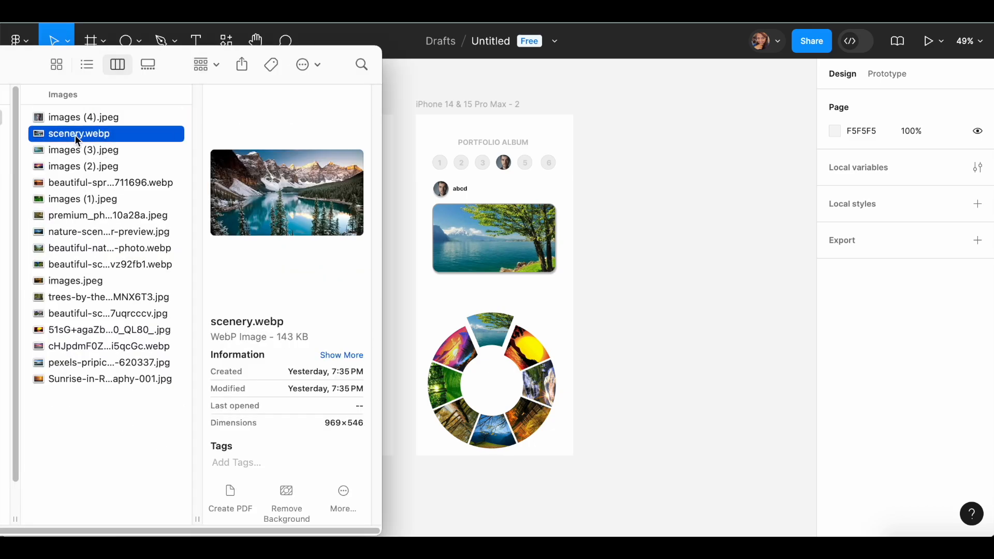
click(78, 165)
click(70, 187)
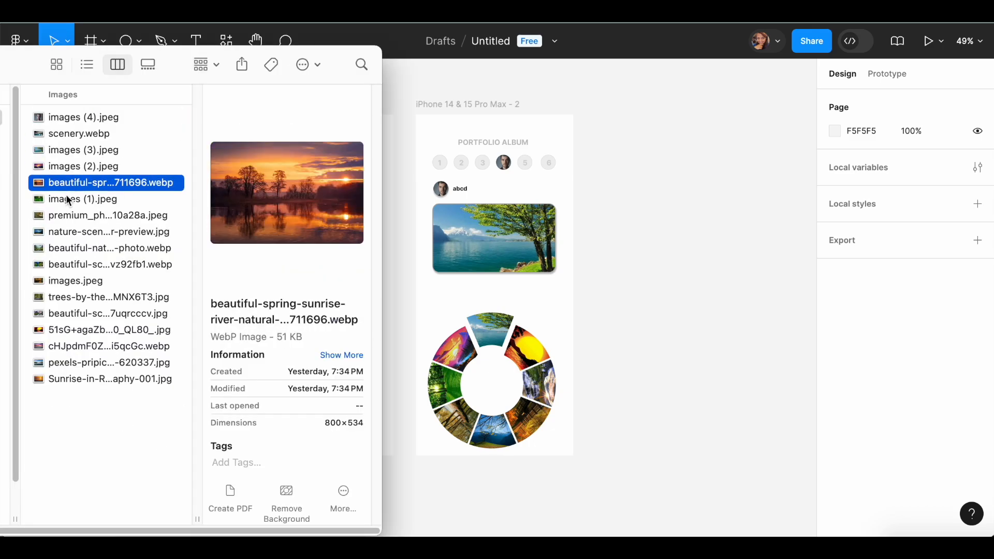
click(68, 199)
key(Down)
key(Down)
key(Down)
key(Down)
key(Down)
key(Down)
key(Down)
key(Down)
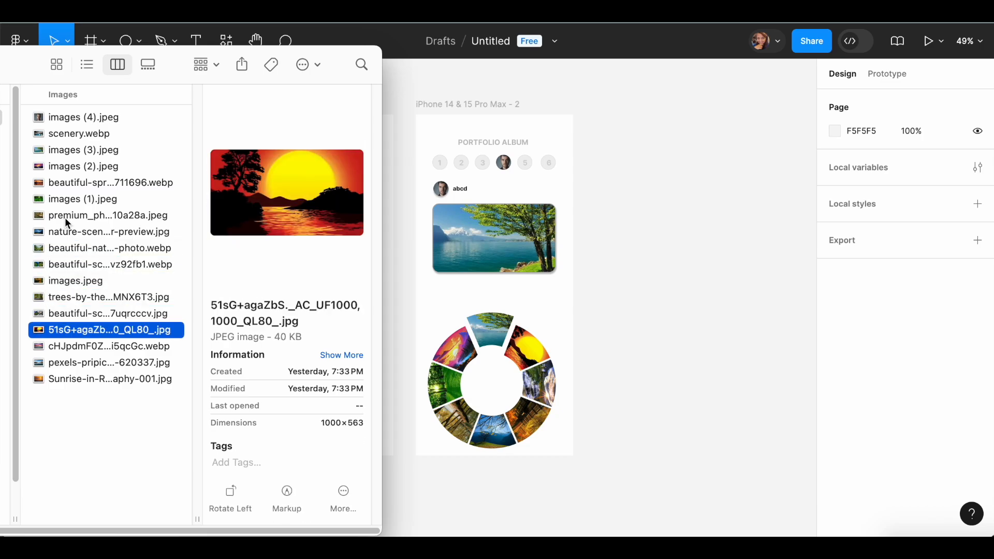
drag(48, 333, 444, 298)
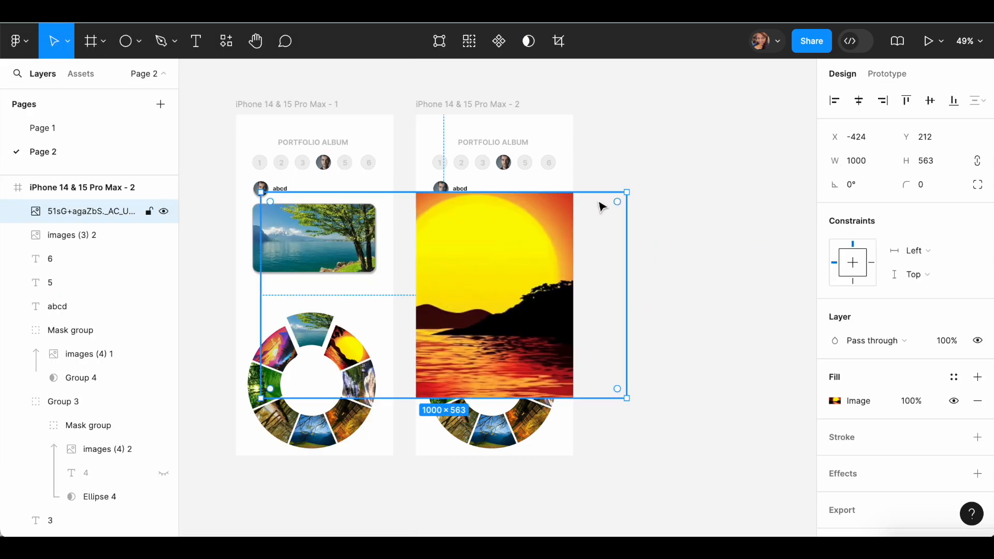
drag(505, 254, 735, 340)
Replace the lake picture in the second iPhone frame with the sunset image, scaled to 337 wide and placed at X 45, Y 254
click(510, 246)
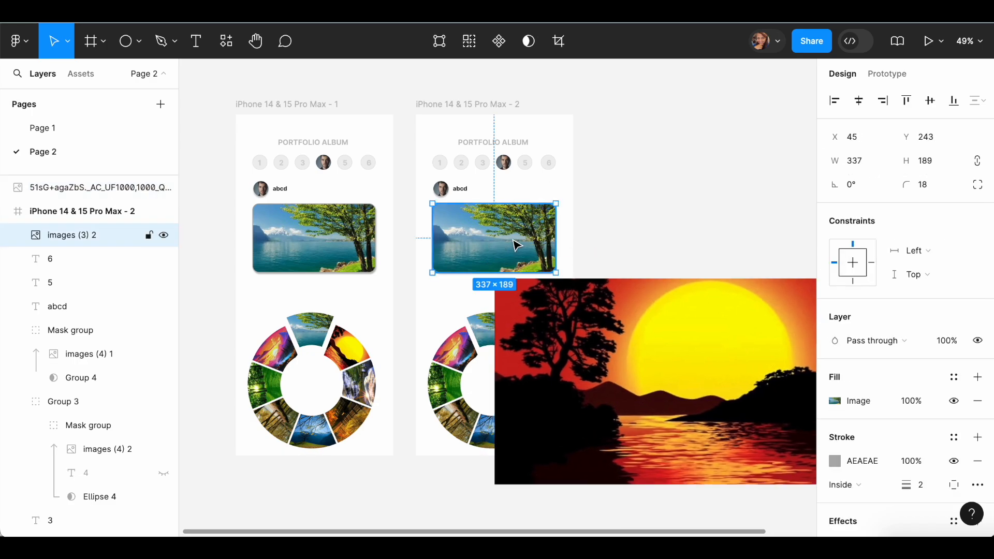
key(Delete)
click(579, 393)
click(855, 162)
key(Tab)
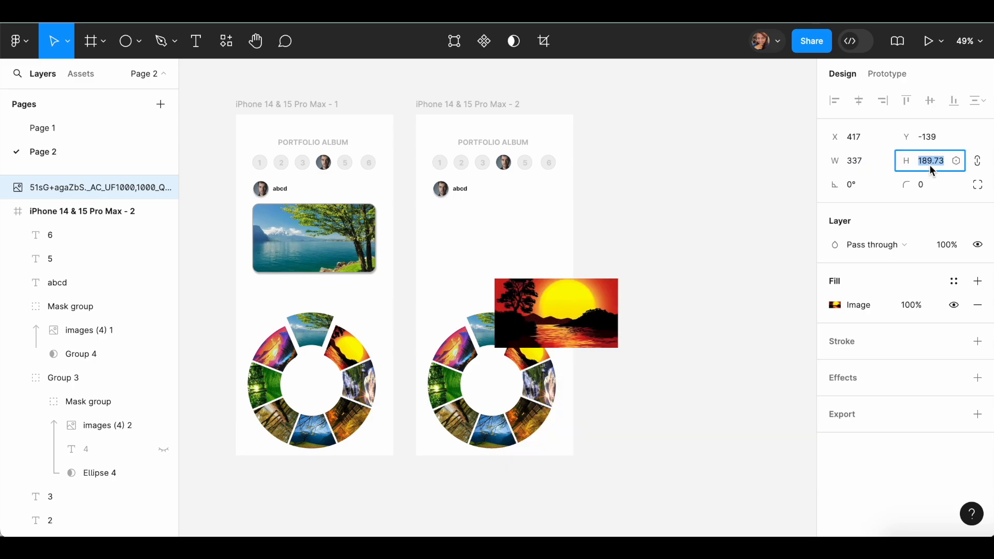
drag(579, 321, 518, 248)
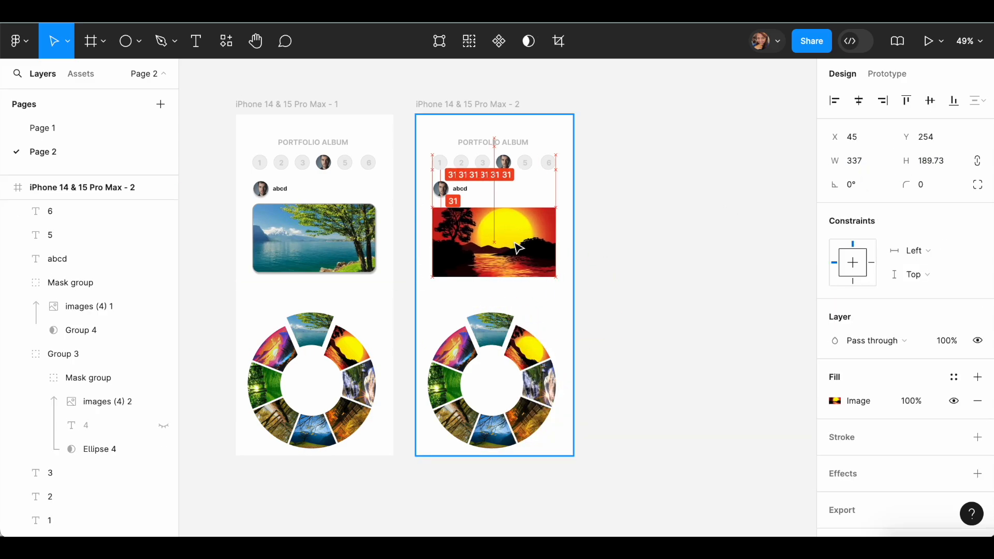
Give the sunset image a corner radius of 18 to match the first frame's lake picture
click(324, 253)
click(537, 254)
text(18)
key(Return)
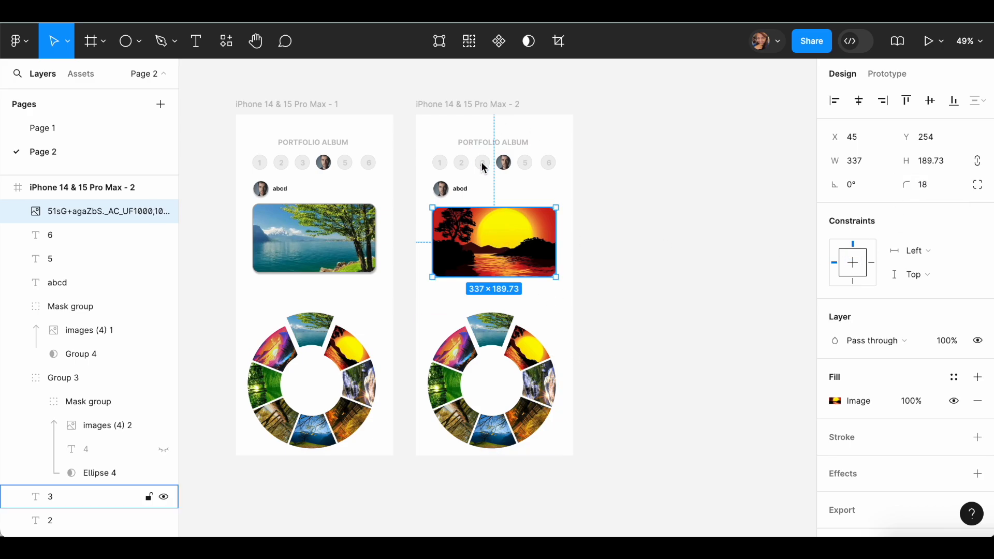
key(super+shift+5)
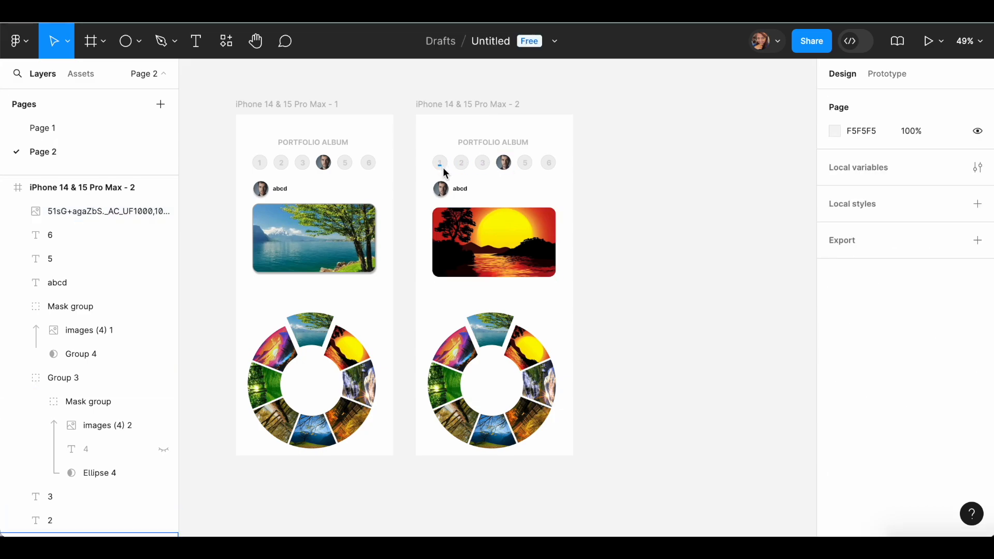
Import the portrait images (5).jpeg from the Images folder and place it above circle 1 of the first frame at about 107 × 80
scroll(261, 163, up, 5)
click(265, 164)
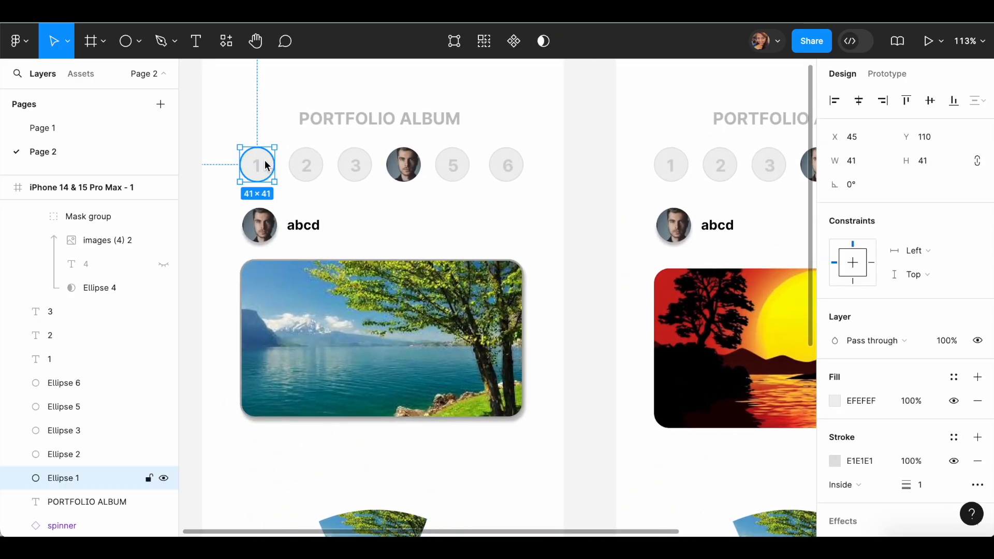
key(super+shift+k)
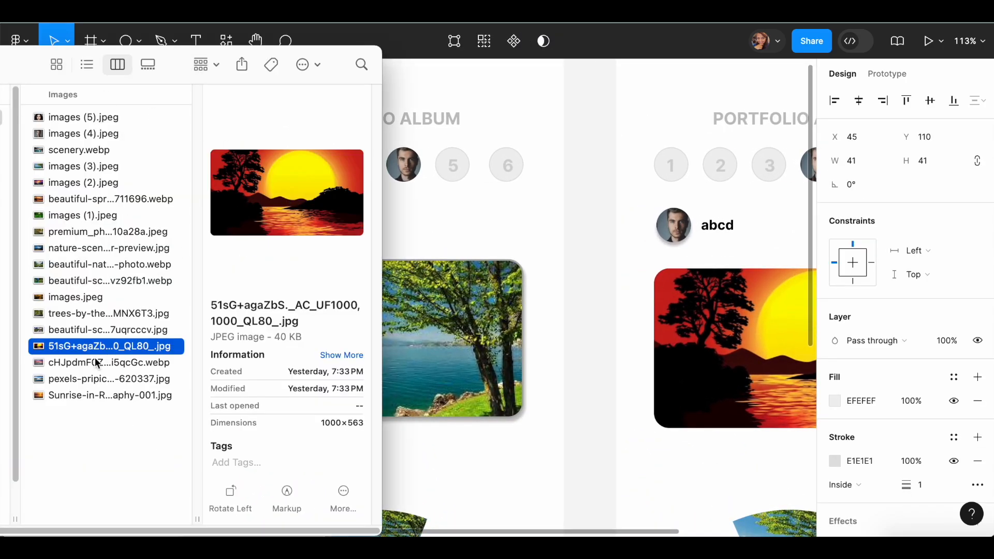
click(86, 123)
drag(59, 122, 477, 206)
drag(538, 169, 262, 130)
Move the portrait onto circle 1 of the first frame and scale it down to about 62 × 46
click(270, 178)
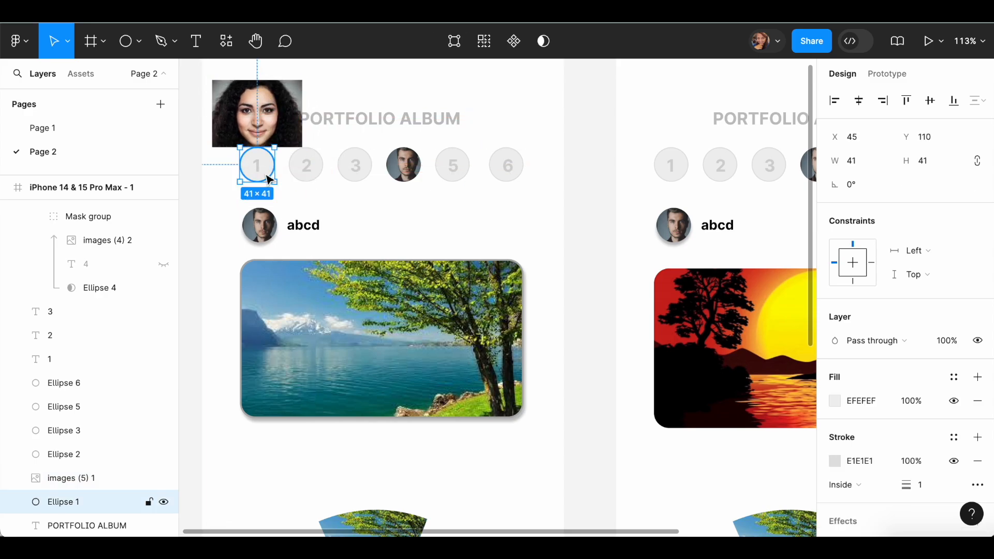
scroll(92, 402, down, 1)
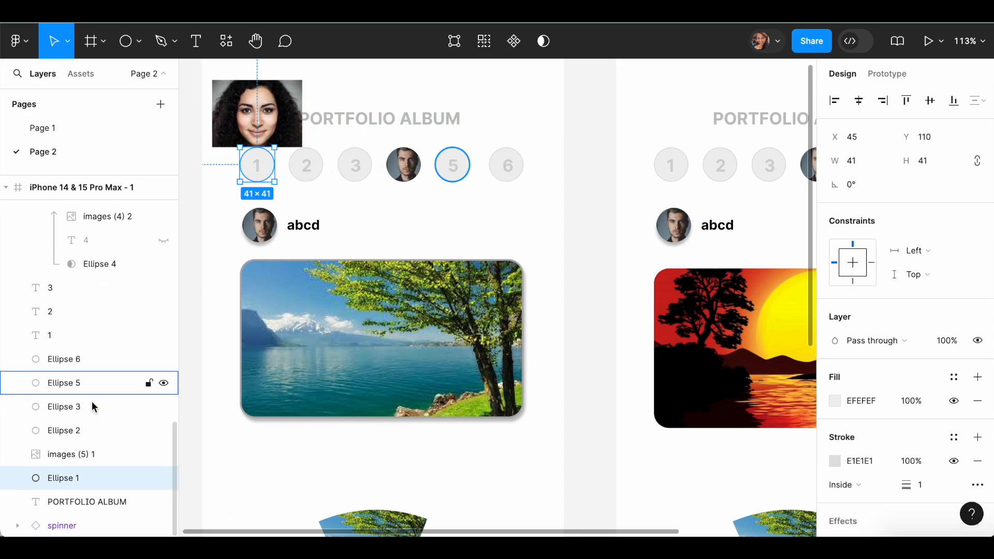
click(83, 456)
drag(264, 98, 265, 155)
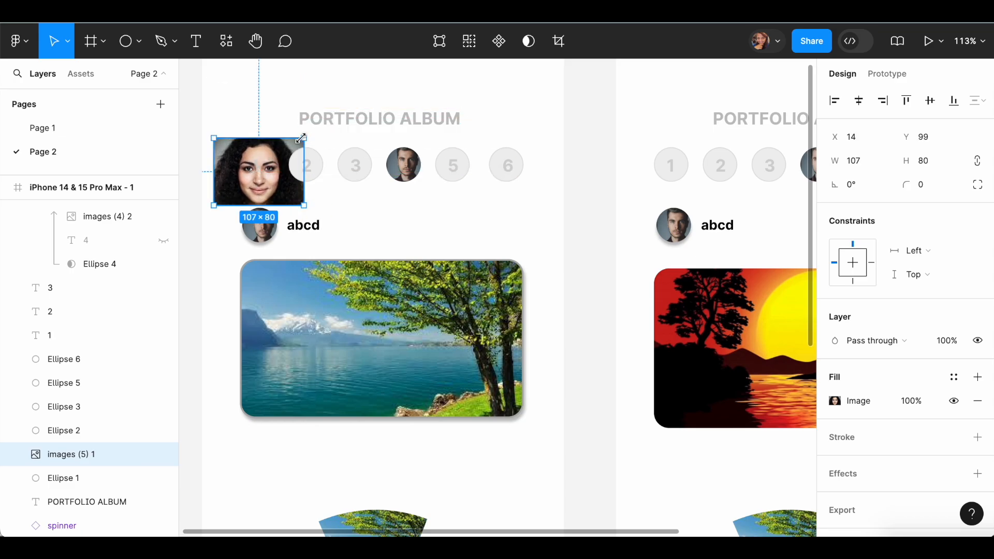
drag(301, 138, 274, 173)
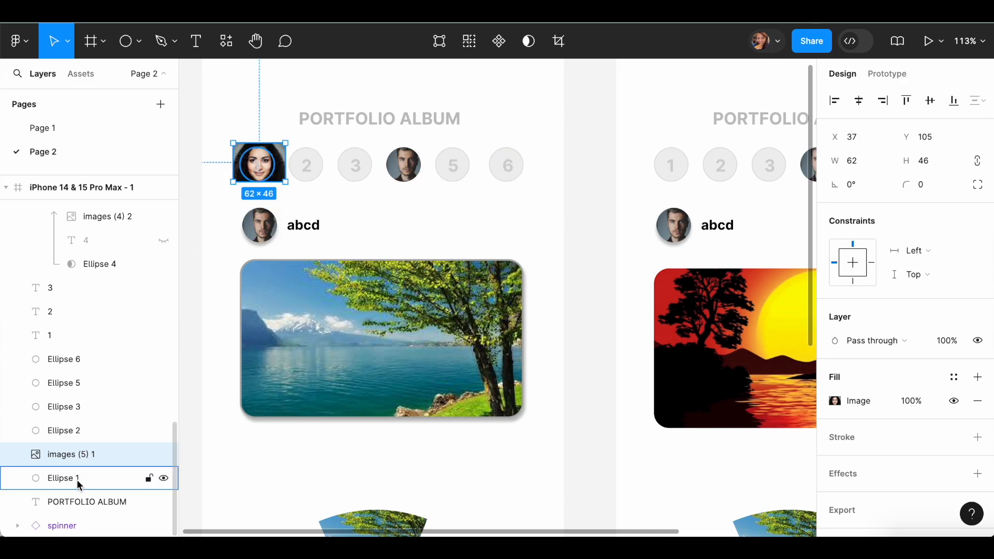
Mask the portrait with Ellipse 1 so it fills the first circle
shift+click(79, 479)
click(515, 46)
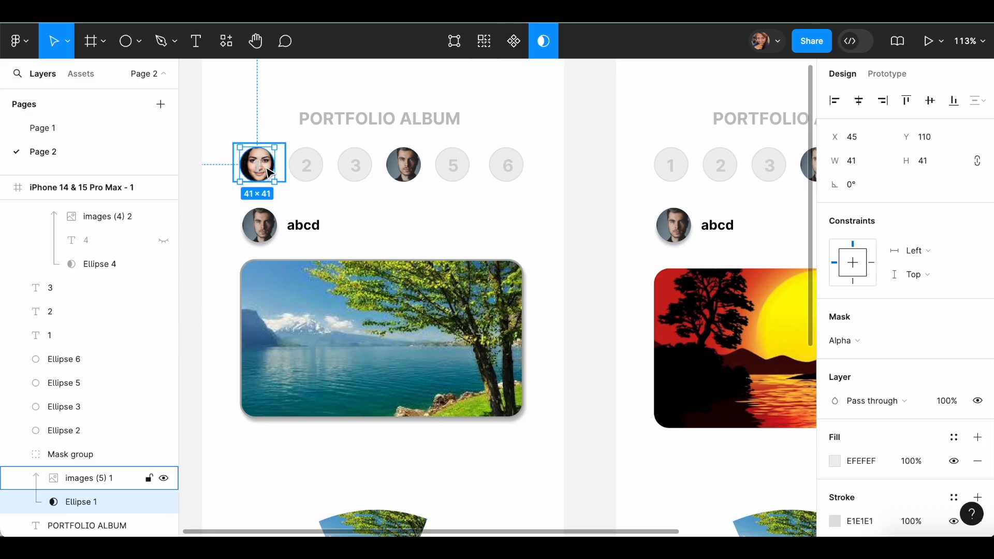
drag(270, 175, 270, 174)
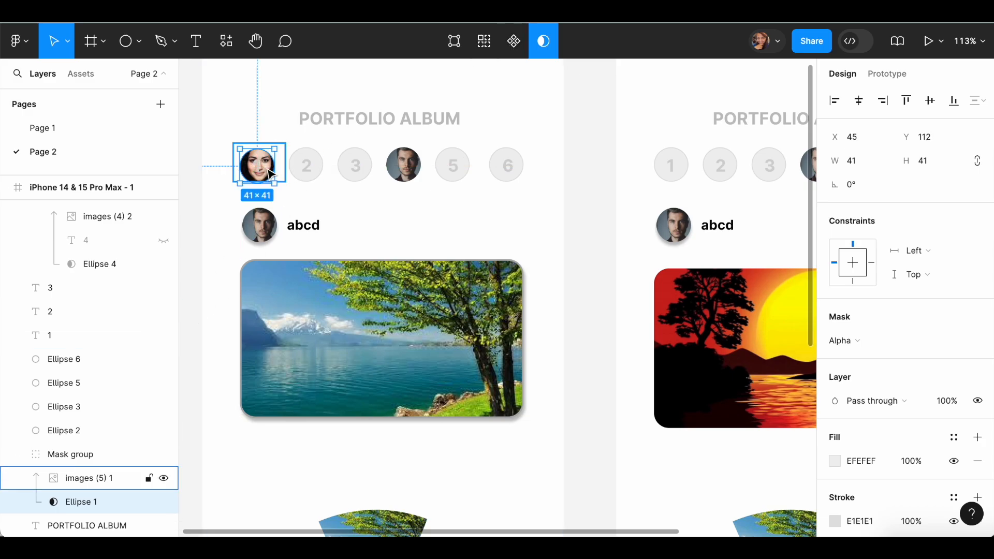
click(315, 211)
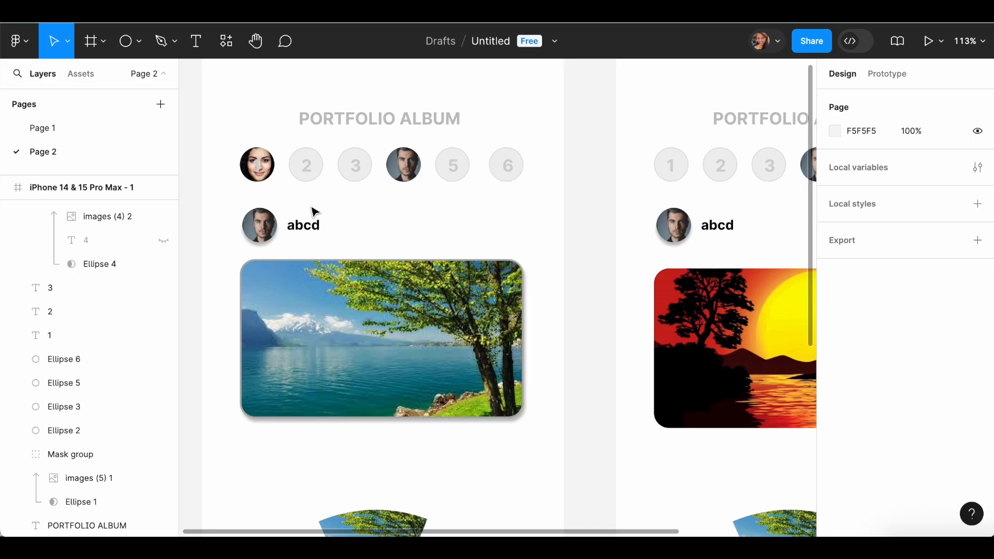
Hide the number 1 text over the masked portrait and select its mask group
click(258, 165)
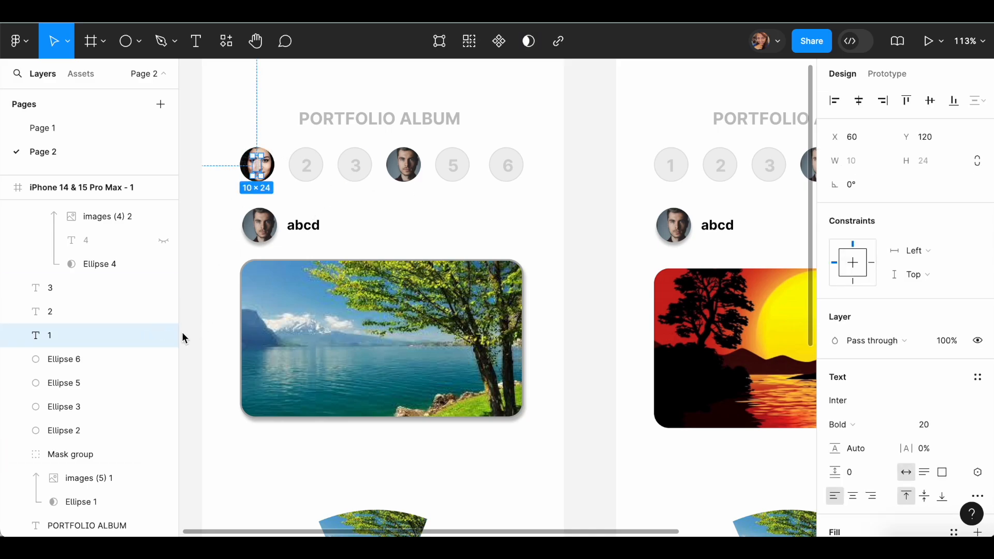
click(164, 335)
click(274, 126)
drag(228, 138, 280, 185)
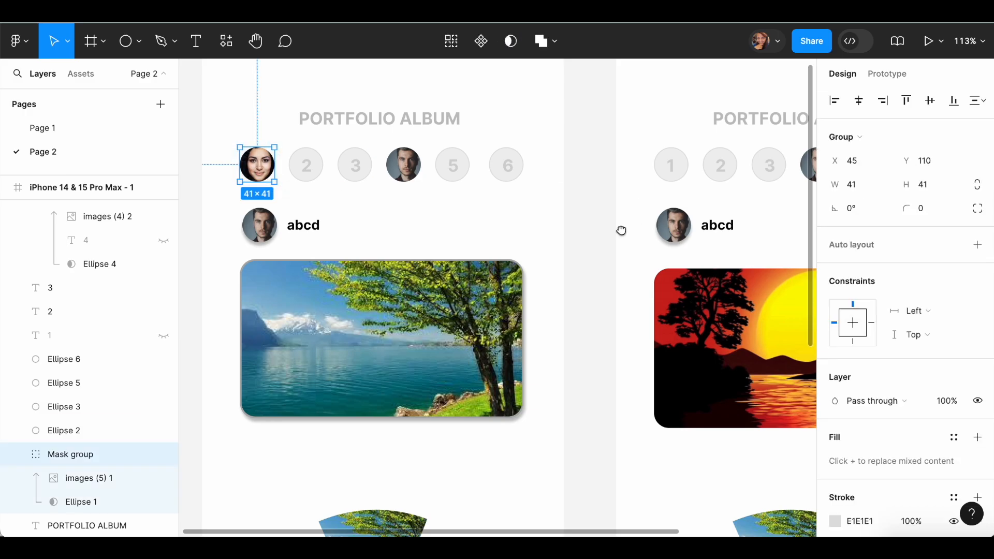
Duplicate the first circle's portrait image and move the copy into Group 3's mask group in the first frame
drag(622, 231, 309, 237)
click(360, 182)
click(374, 174)
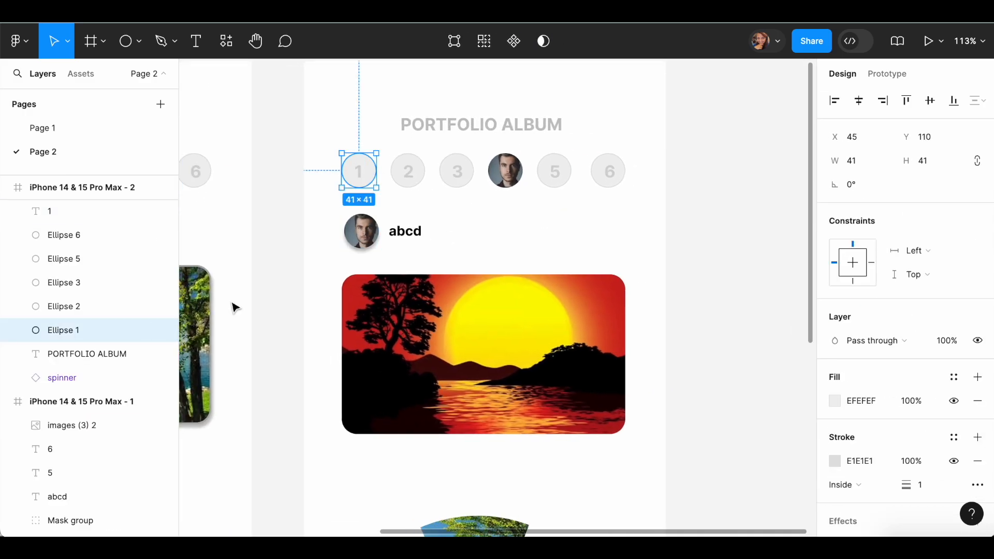
scroll(92, 480, down, 4)
click(98, 435)
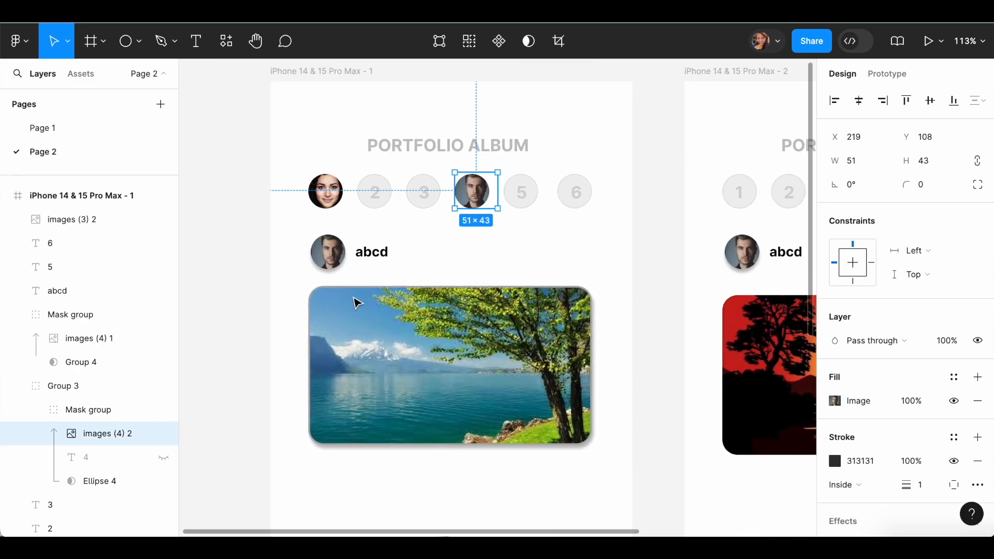
click(326, 191)
click(86, 456)
drag(86, 461, 87, 323)
scroll(515, 297, right, 8)
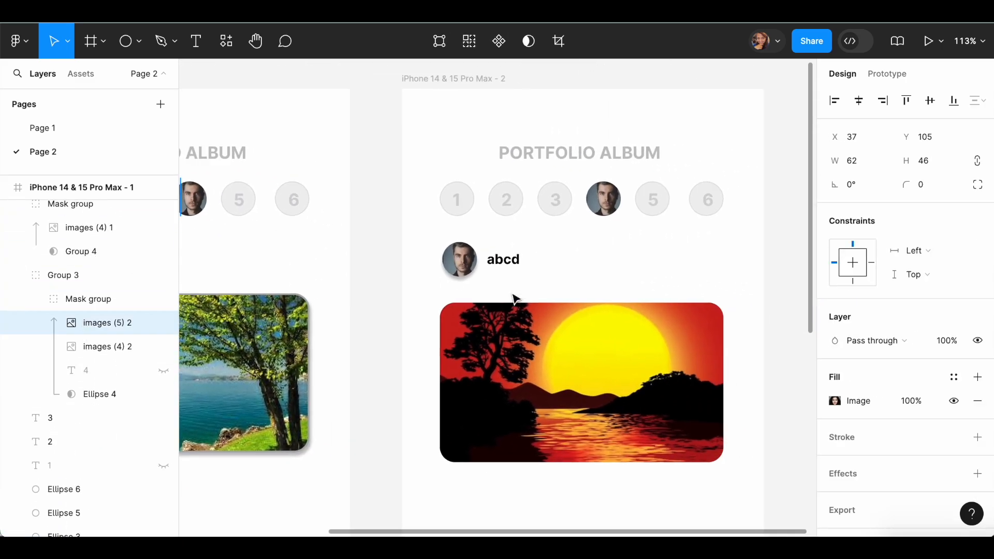
drag(228, 236, 514, 236)
drag(231, 215, 435, 216)
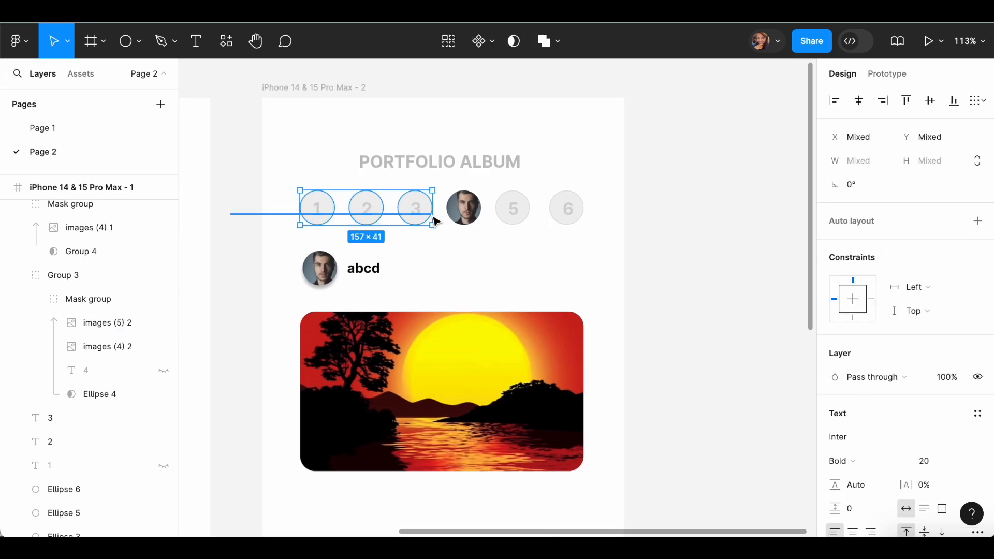
click(86, 474)
scroll(97, 345, down, 4)
click(93, 367)
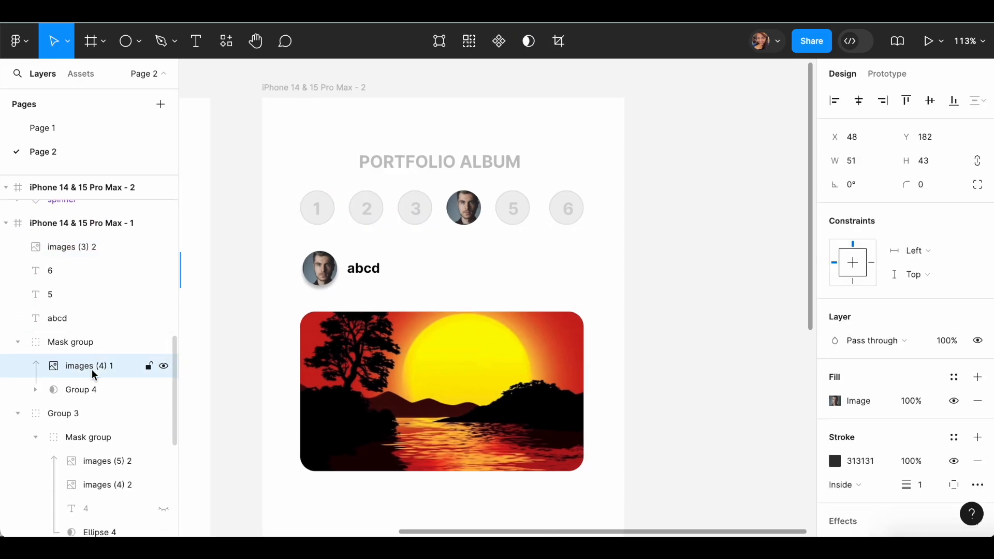
drag(260, 325, 597, 303)
drag(236, 189, 428, 199)
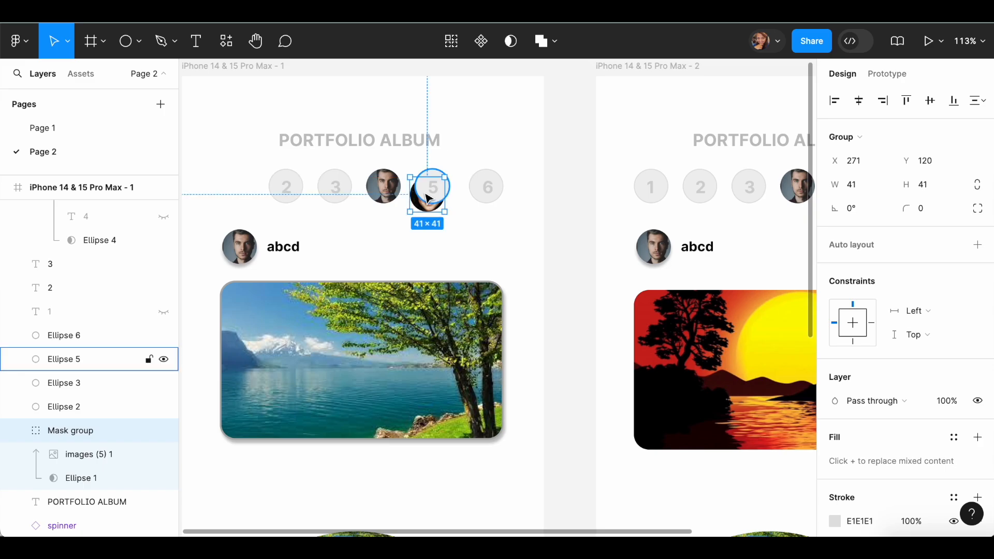
key(ctrl+z)
click(95, 315)
scroll(95, 317, up, 5)
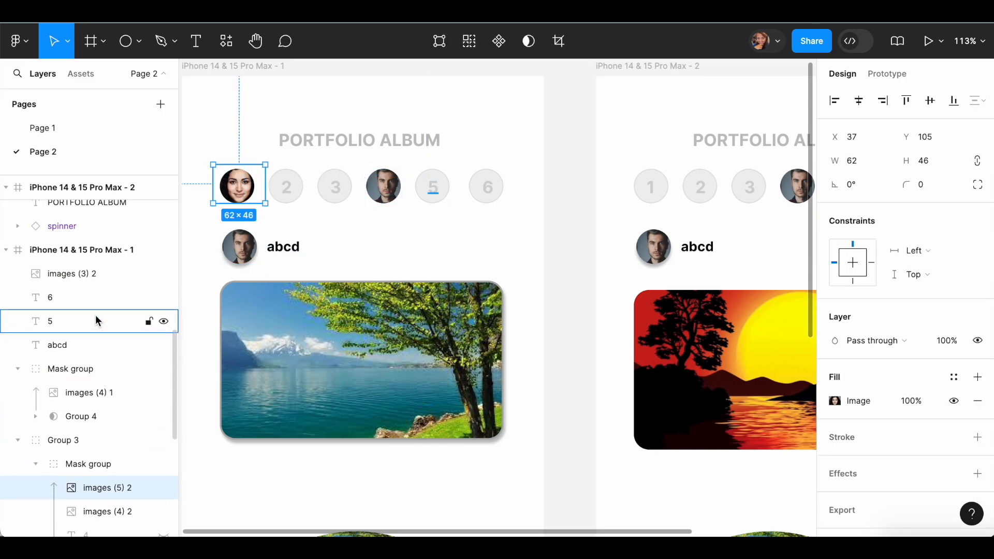
Hide the number 1 text in the second frame's first circle
click(649, 194)
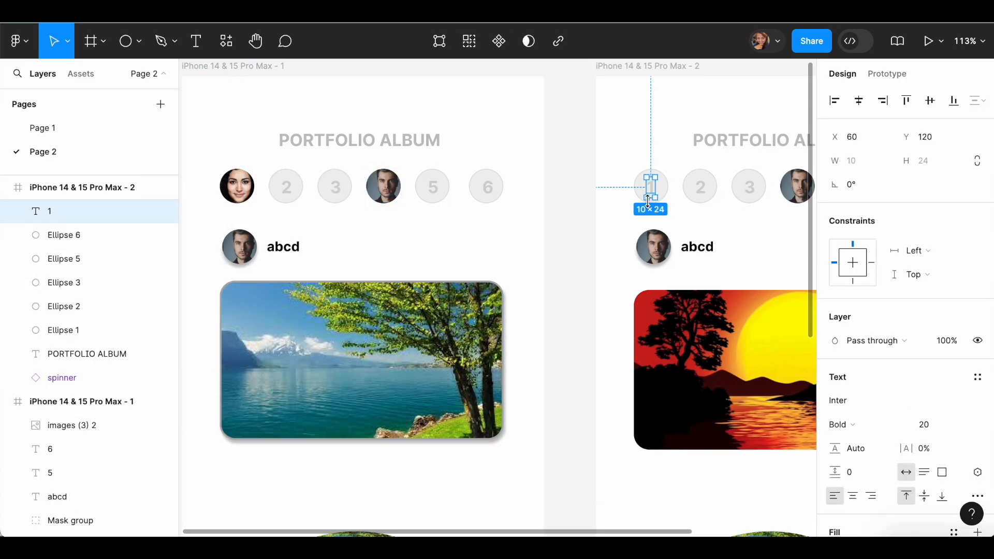
click(163, 211)
drag(625, 159, 668, 202)
Duplicate the portrait image in the first frame's circle 1 and move the copy out of its mask group, between text layers 6 and 5
scroll(89, 421, down, 6)
click(89, 429)
click(97, 458)
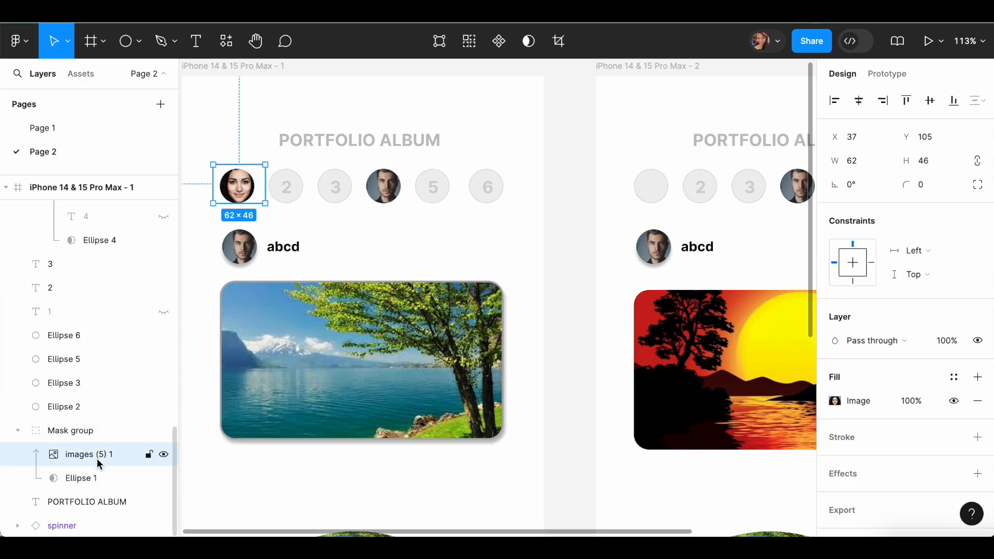
key(super+d)
drag(93, 456, 106, 325)
scroll(91, 319, up, 6)
scroll(87, 367, down, 3)
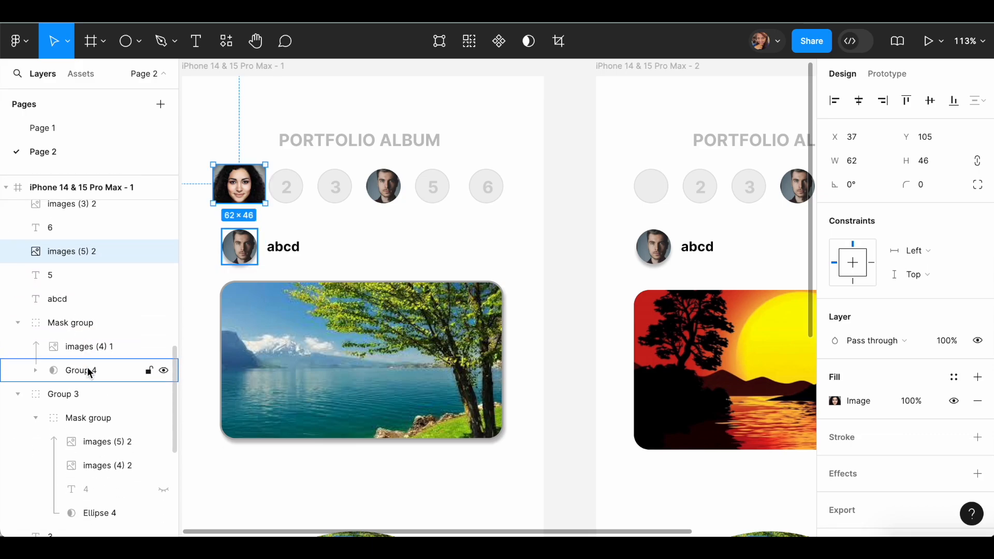
Move the portrait copy into the iPhone 14 & 15 Pro Max - 2 frame and place it over circle 1 at X 35, Y 105
click(651, 184)
drag(71, 353, 88, 211)
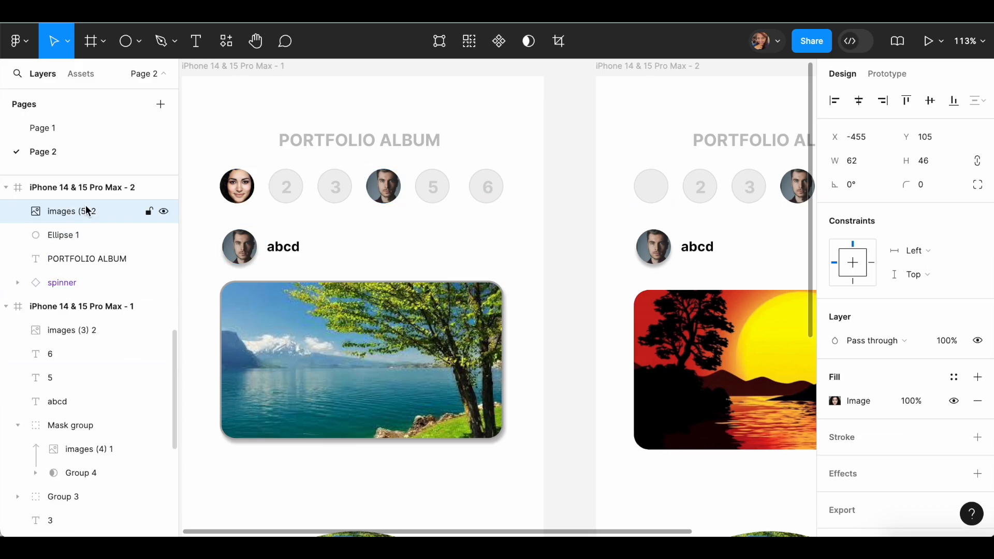
drag(239, 198, 652, 198)
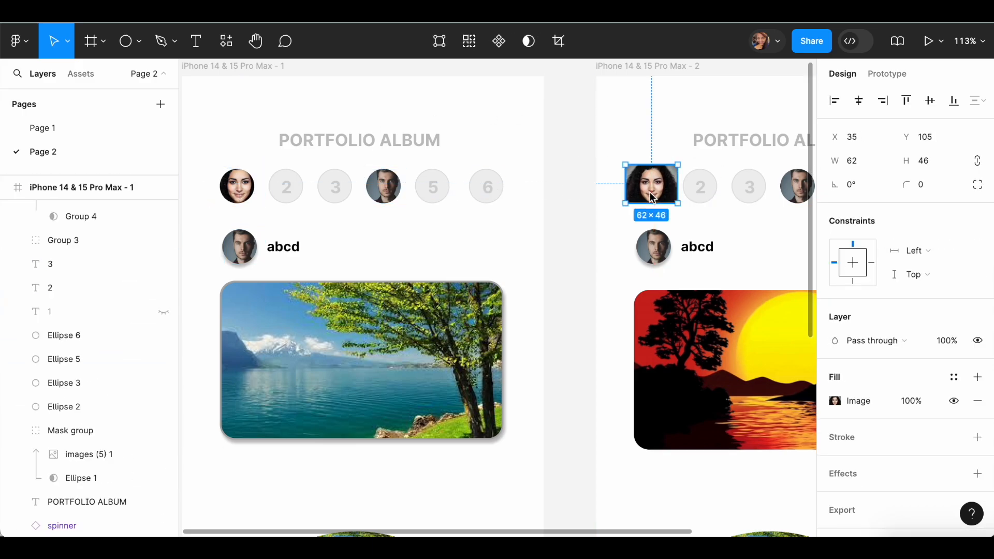
Hide the portrait copy covering the second frame's first circle and select its layer
key(Escape)
click(664, 203)
click(101, 239)
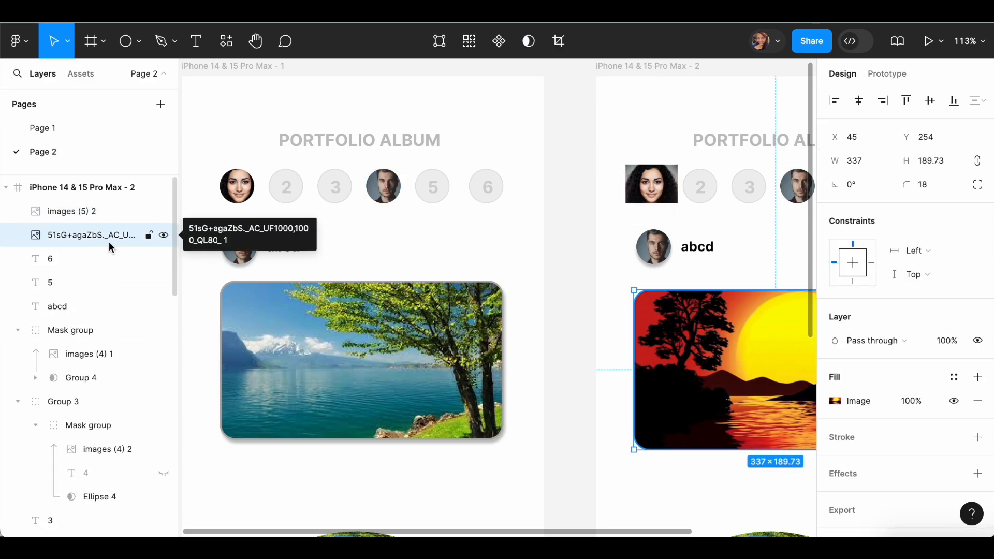
click(163, 211)
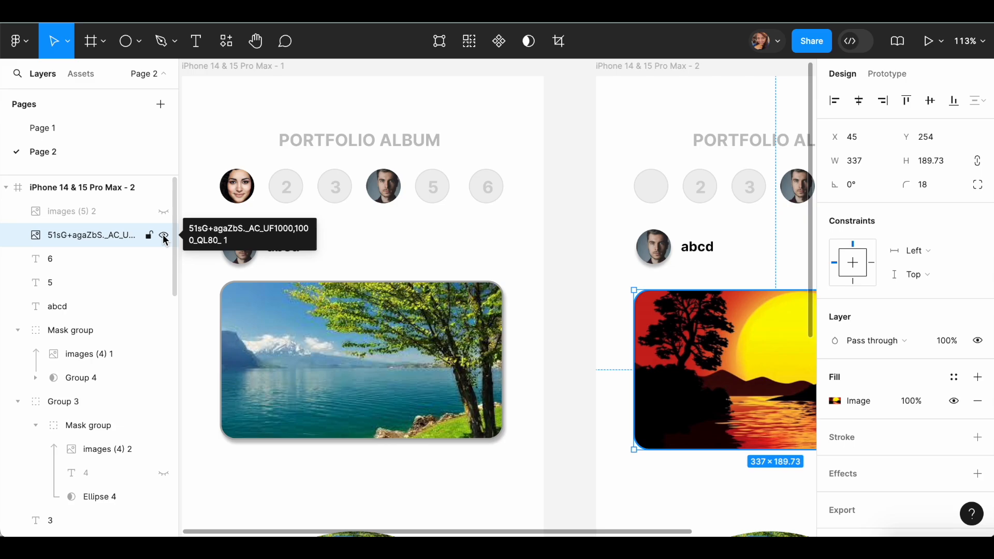
click(61, 278)
click(77, 216)
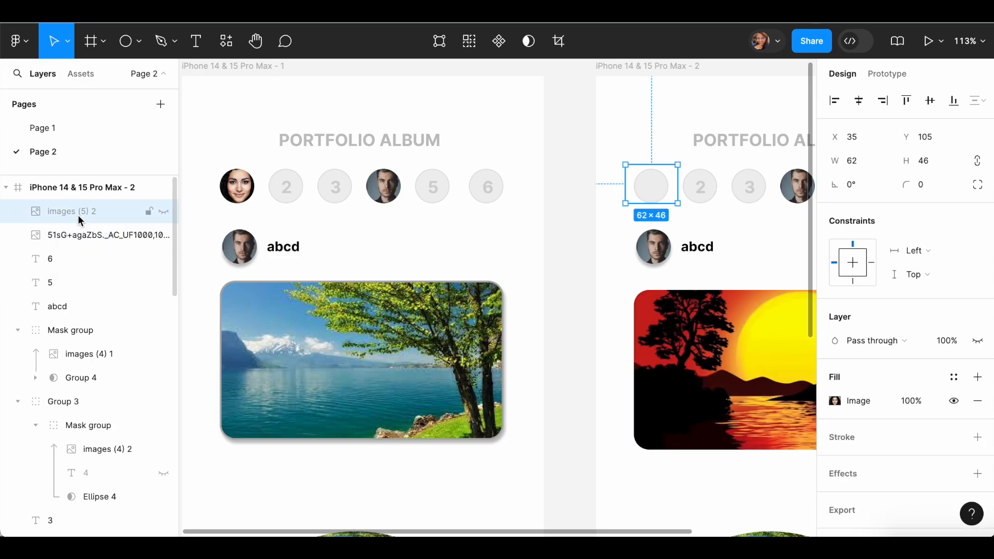
Show the hidden portrait copy in the second frame, move it up to X 35, Y 64, and select the circle it uncovers
click(163, 211)
drag(654, 184, 654, 149)
click(660, 186)
scroll(96, 315, up, 6)
click(80, 211)
drag(70, 402, 75, 310)
scroll(70, 403, down, 6)
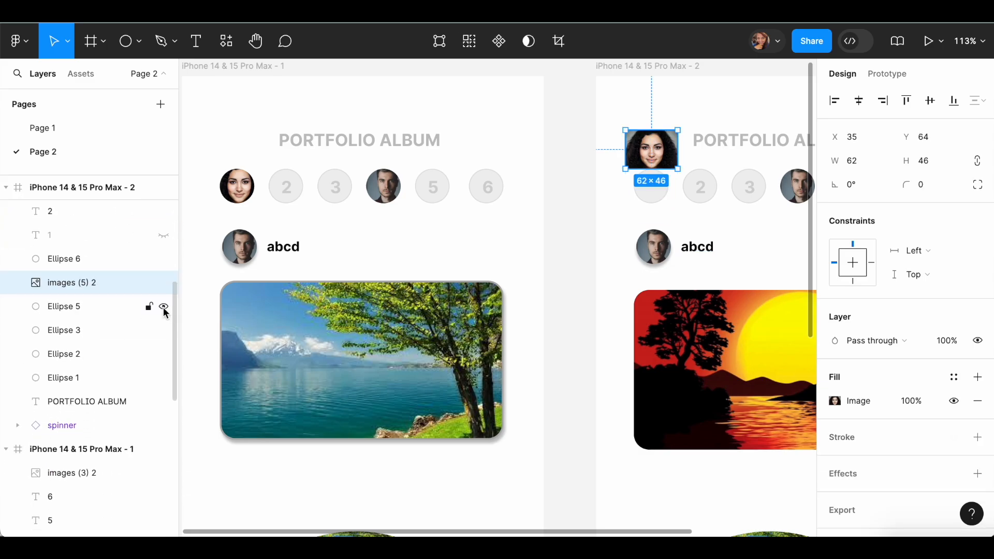
drag(74, 281, 120, 328)
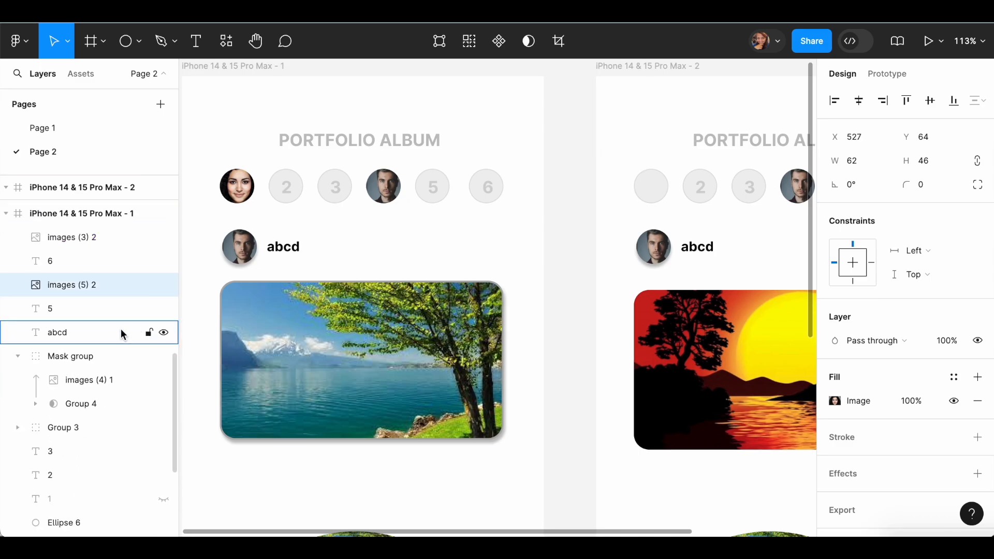
click(164, 285)
click(6, 213)
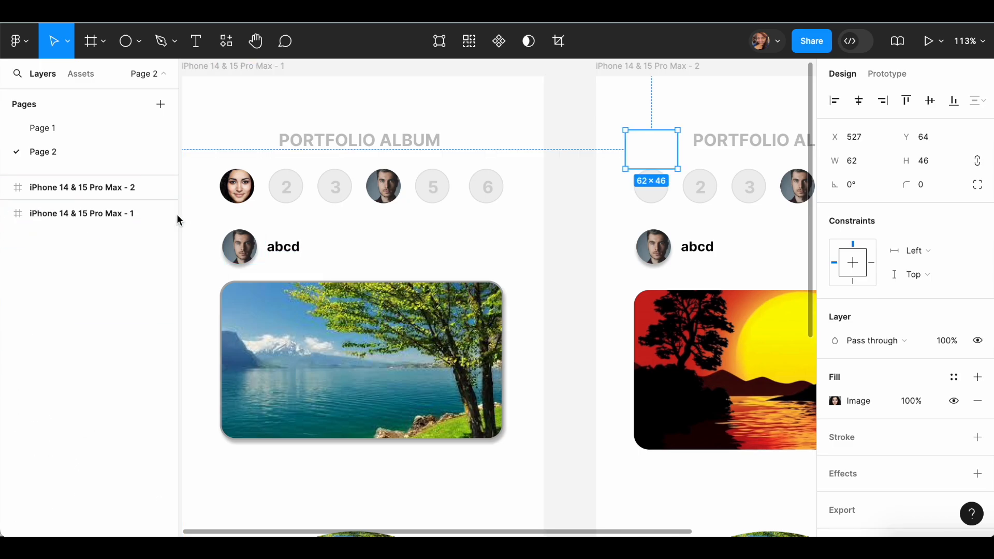
click(6, 215)
drag(73, 192, 72, 192)
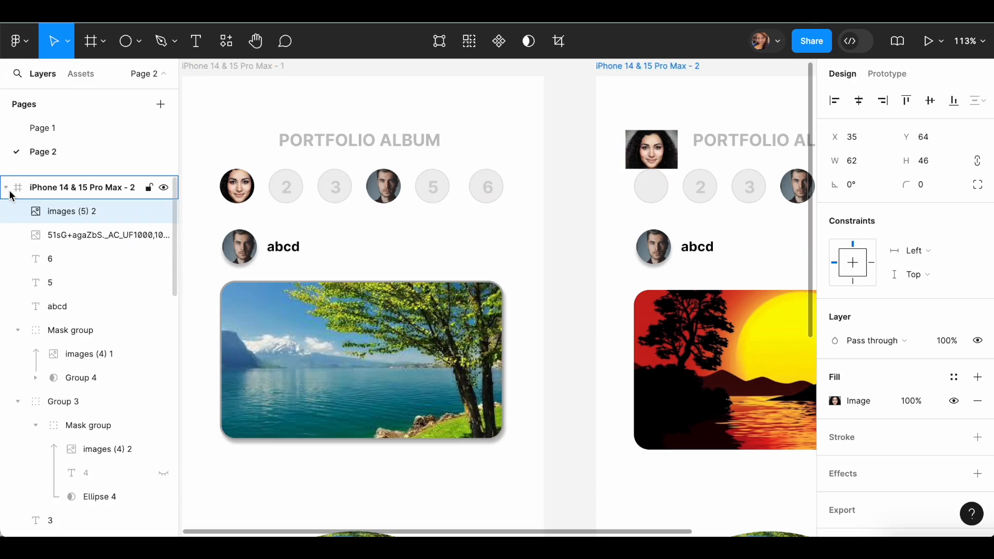
Collapse the second frame's Mask group and Group 3, and reorder the portrait copy to sit directly above Ellipse 1
click(7, 188)
click(7, 187)
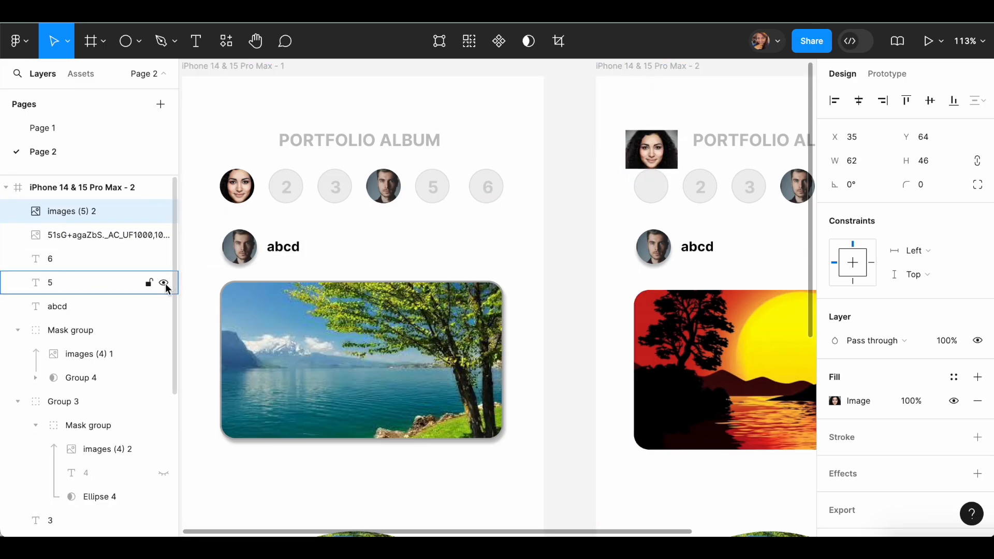
click(18, 330)
click(19, 354)
click(165, 426)
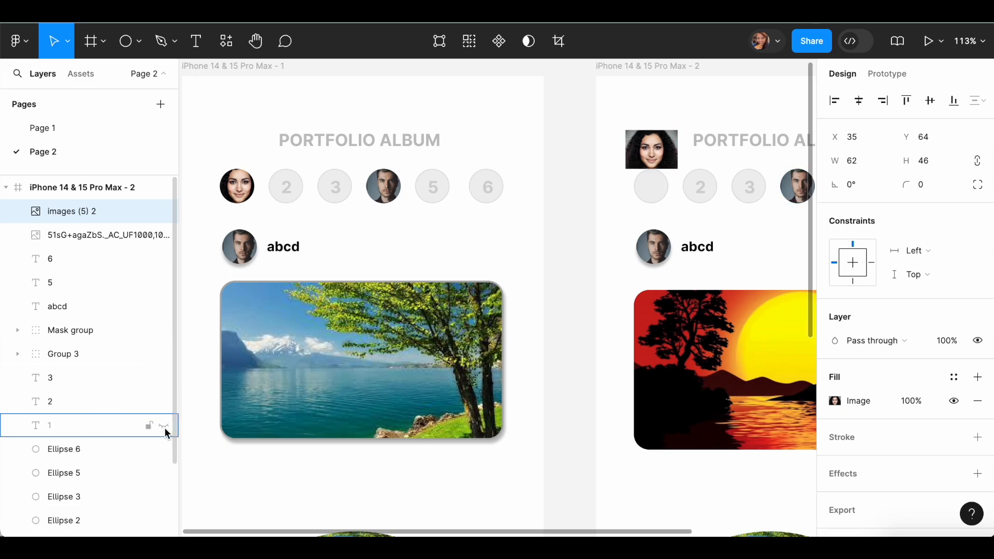
click(653, 195)
scroll(67, 357, up, 2)
drag(81, 212, 76, 468)
shift+click(71, 479)
click(80, 455)
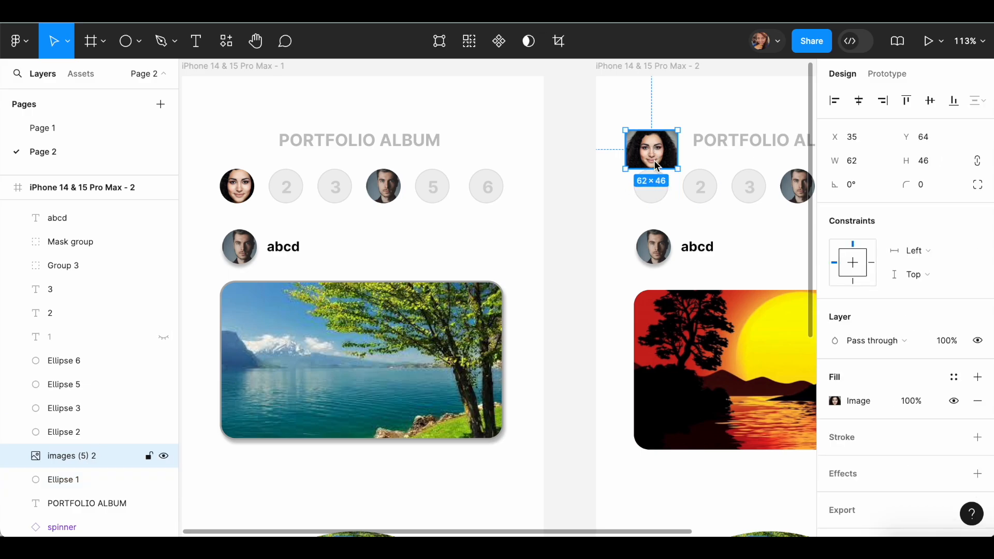
Mask the portrait copy with Ellipse 1 and position the picture over the circle at X 35, Y 105
shift+click(71, 479)
click(513, 41)
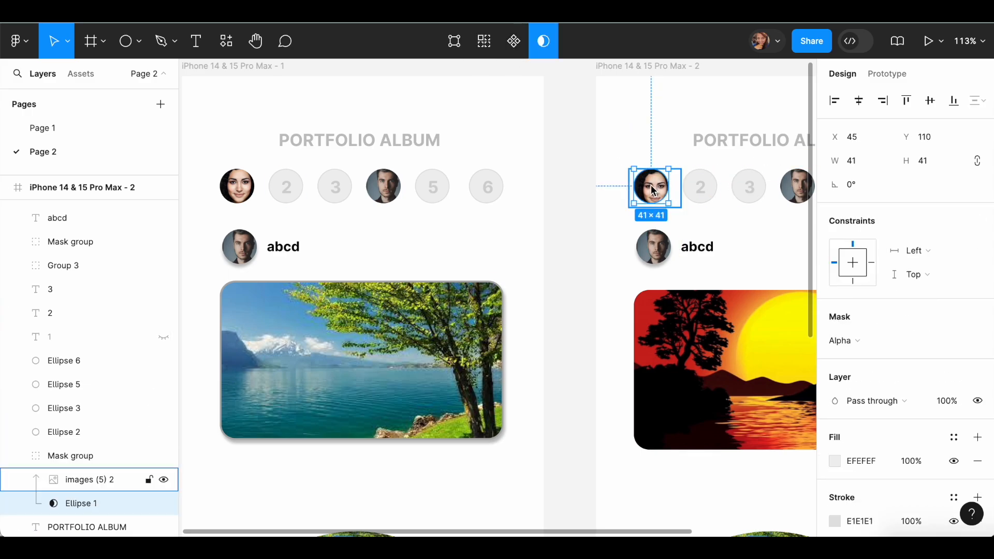
click(74, 485)
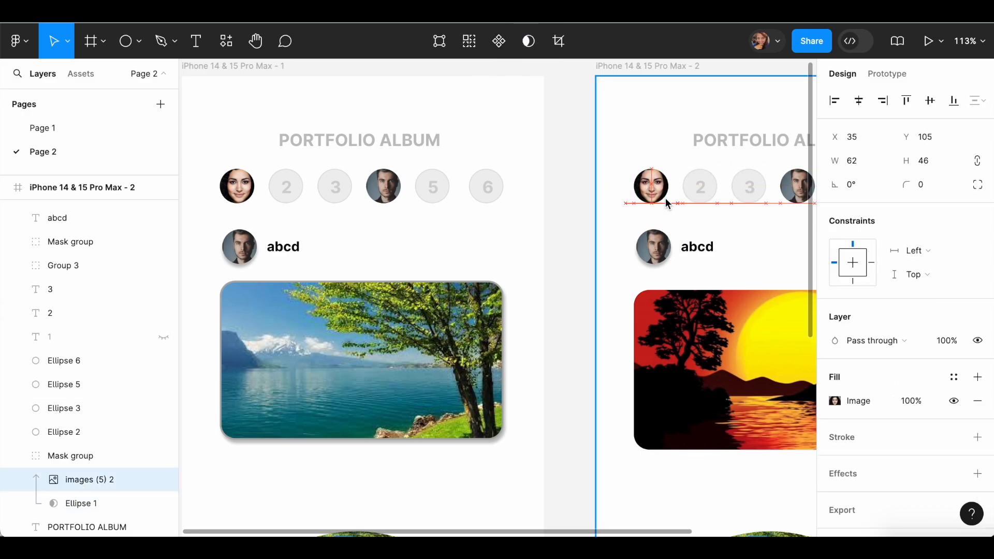
Delete the man's masked portrait beside the abcd label in the second frame
click(665, 251)
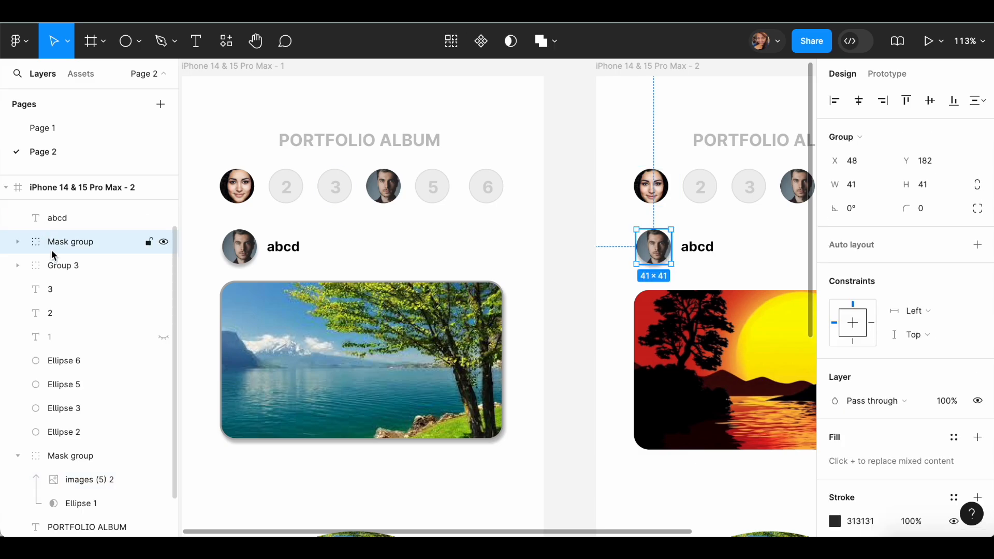
click(60, 267)
click(63, 241)
drag(614, 218, 670, 257)
key(Delete)
Place a duplicate of the second frame's first masked portrait beside the abcd label and change the label text to efgh
click(649, 191)
click(18, 432)
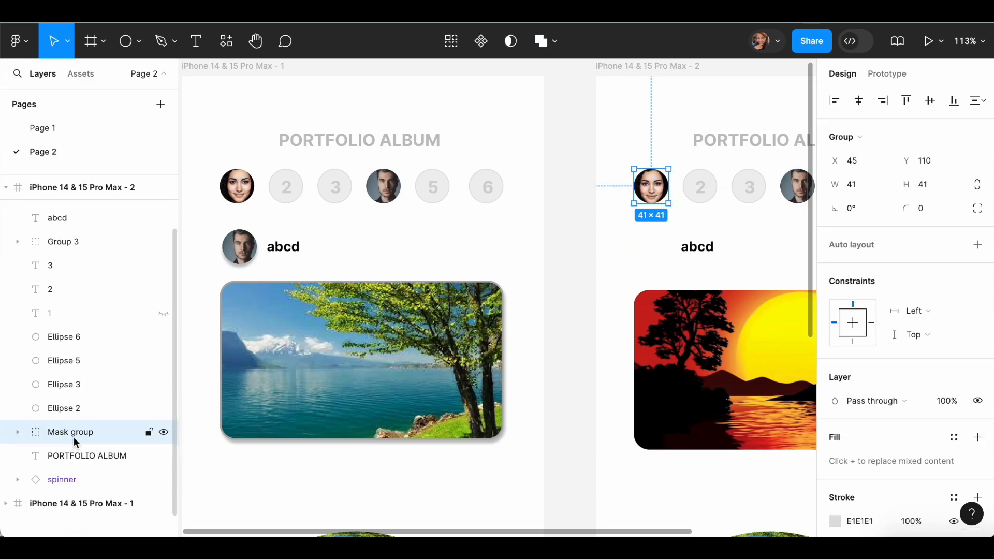
key(super+d)
drag(658, 195, 660, 253)
double_click(699, 253)
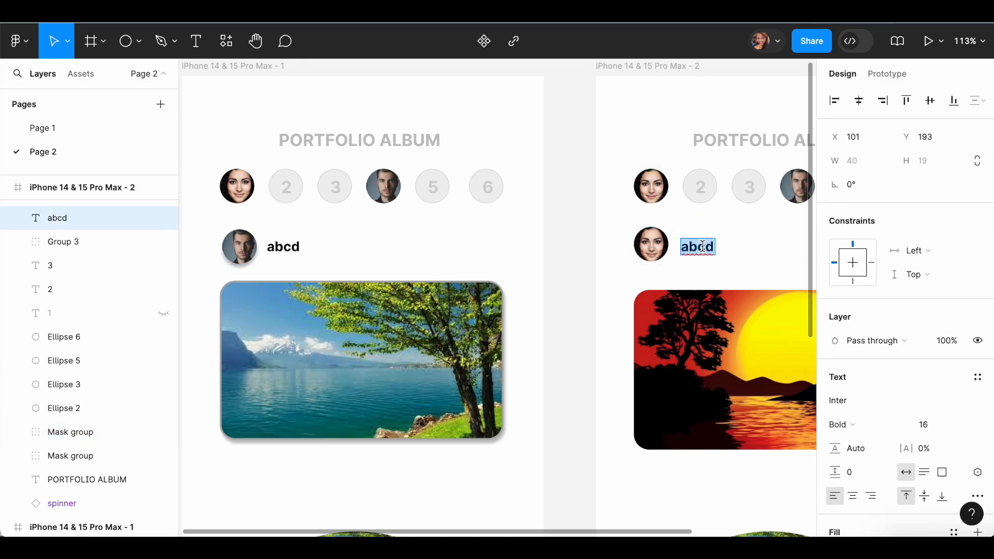
key(Escape)
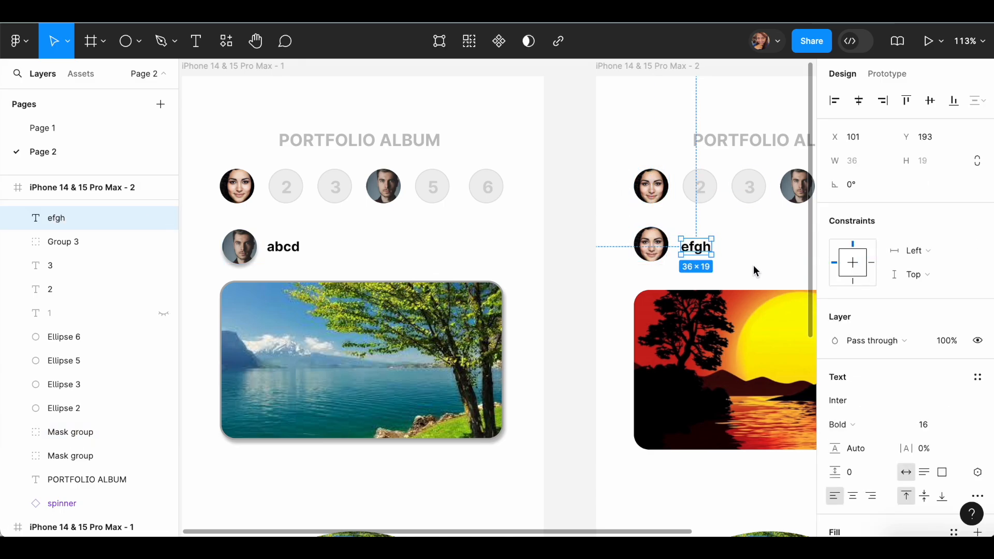
Move the profile portraits, name labels and featured pictures of both frames down slightly
drag(755, 264, 506, 255)
scroll(506, 255, down, 5)
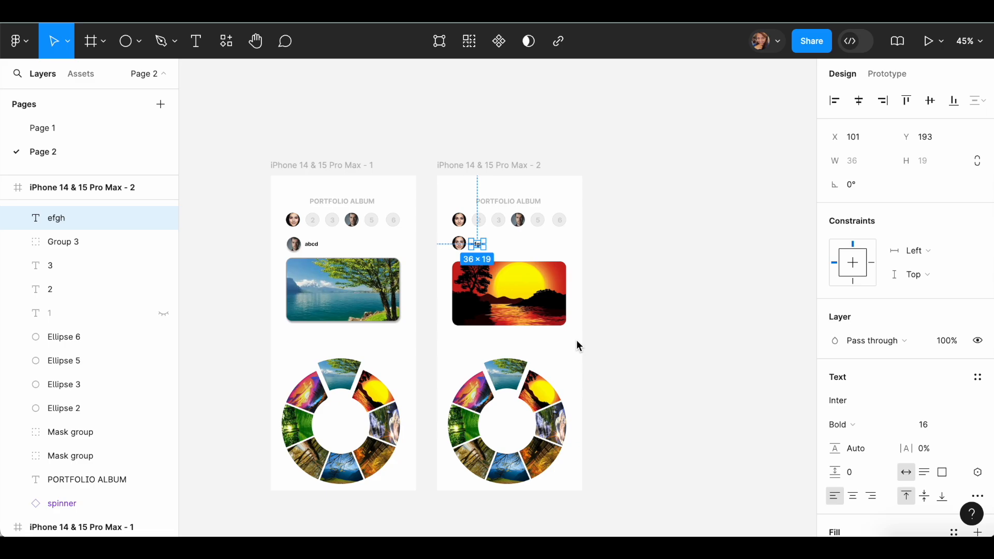
scroll(575, 311, down, 3)
click(634, 257)
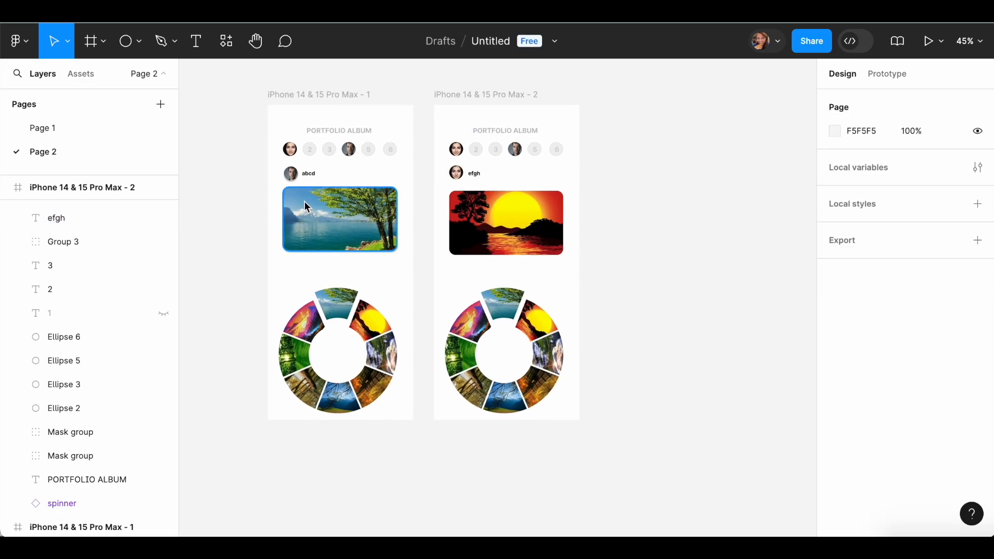
drag(284, 166, 557, 256)
click(579, 409)
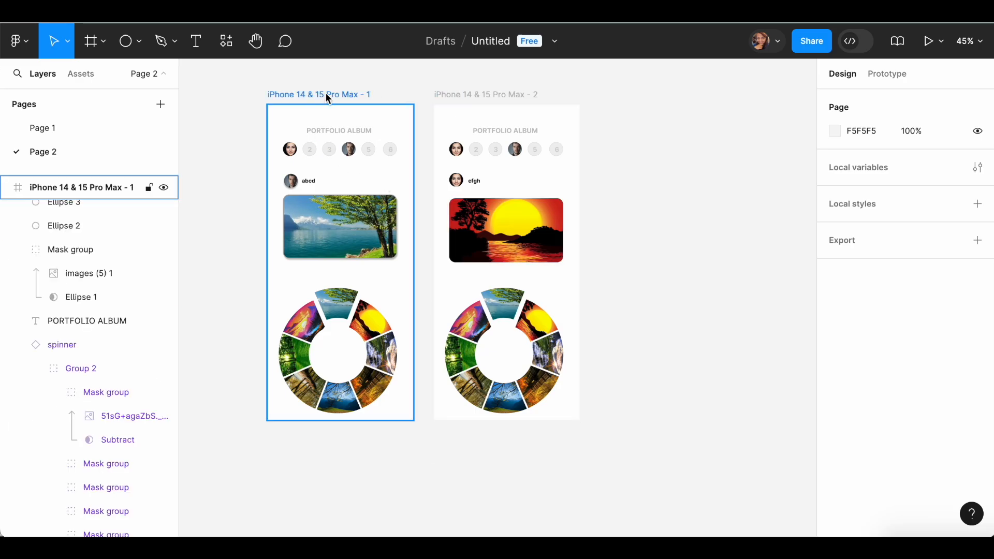
Rename the two iPhone frames as screen 1 and screen 2
double_click(326, 95)
text(screen 1)
key(Return)
double_click(439, 95)
text(screen 2)
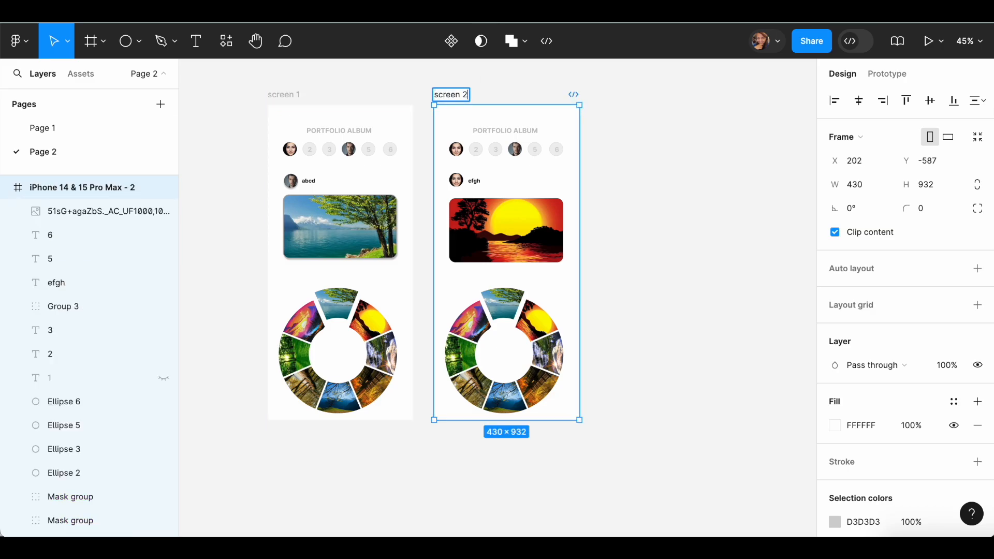
key(Return)
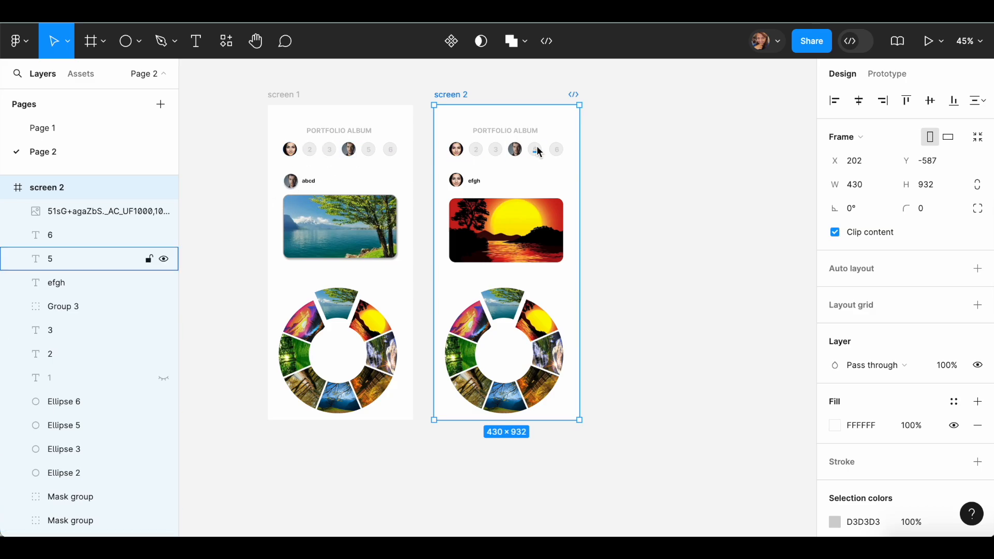
Link the sunset segment of screen 1's wheel to screen 2 with an on-tap Navigate to interaction using the Dissolve animation
click(888, 74)
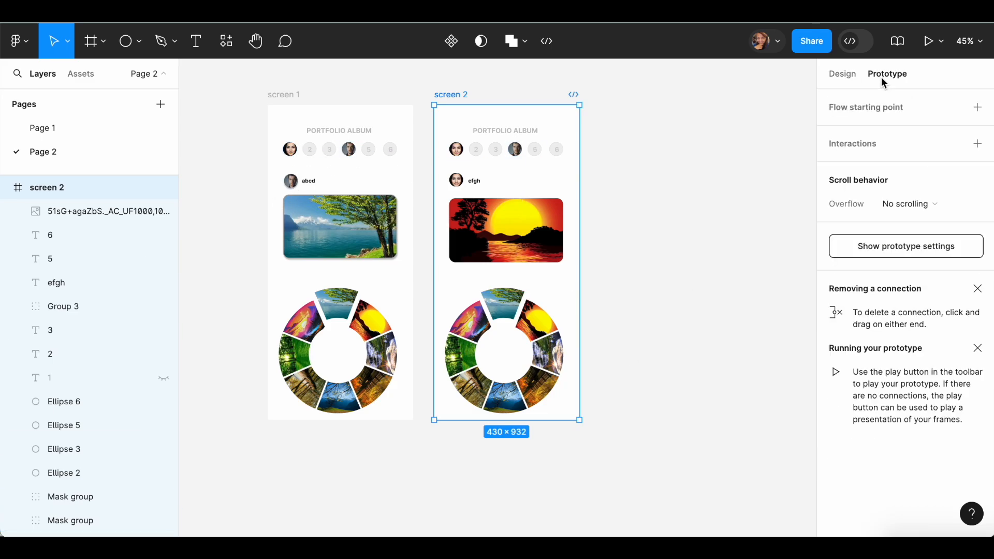
click(384, 334)
double_click(376, 330)
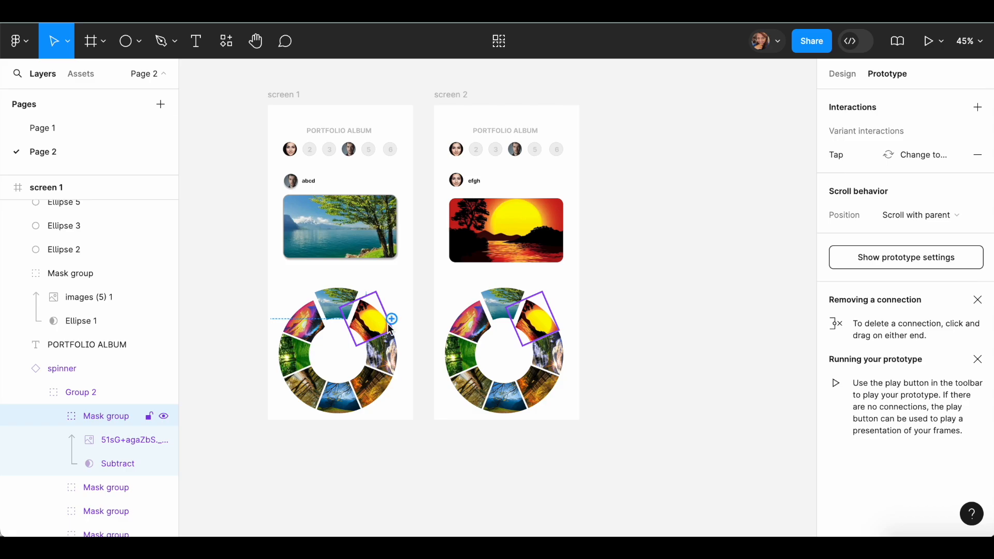
drag(392, 319, 437, 290)
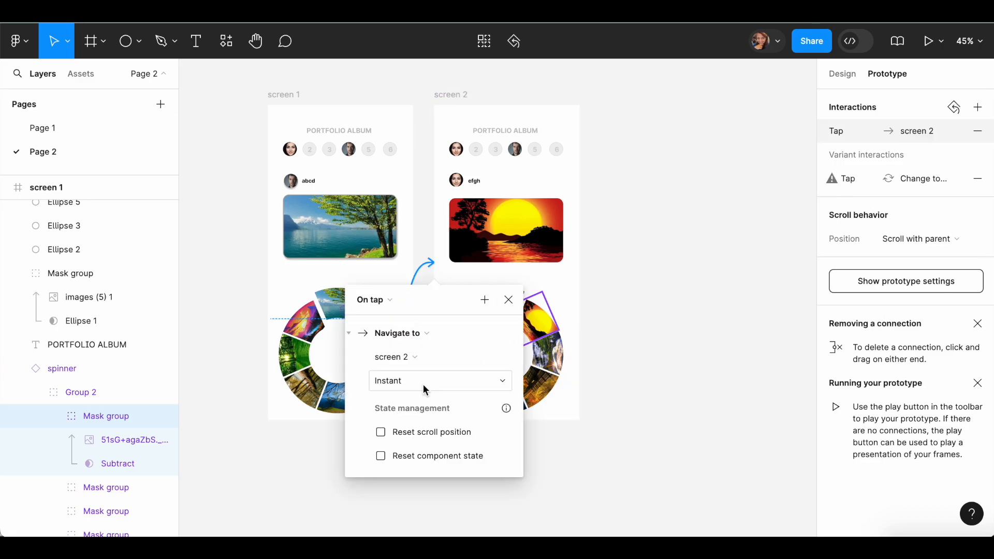
click(489, 381)
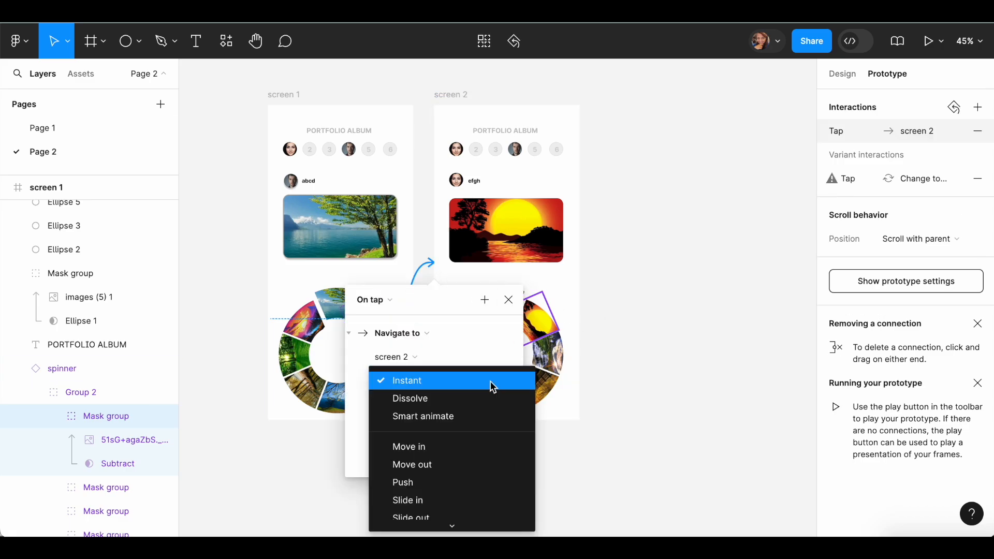
click(480, 400)
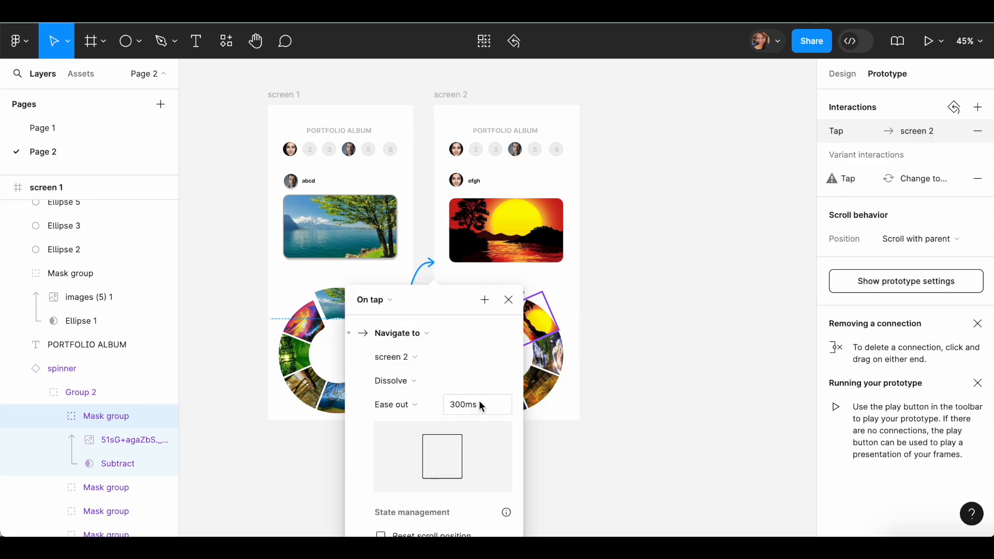
click(508, 300)
Link the lake-and-tree segment of screen 2's wheel back to screen 1 with an on-tap interaction
click(505, 310)
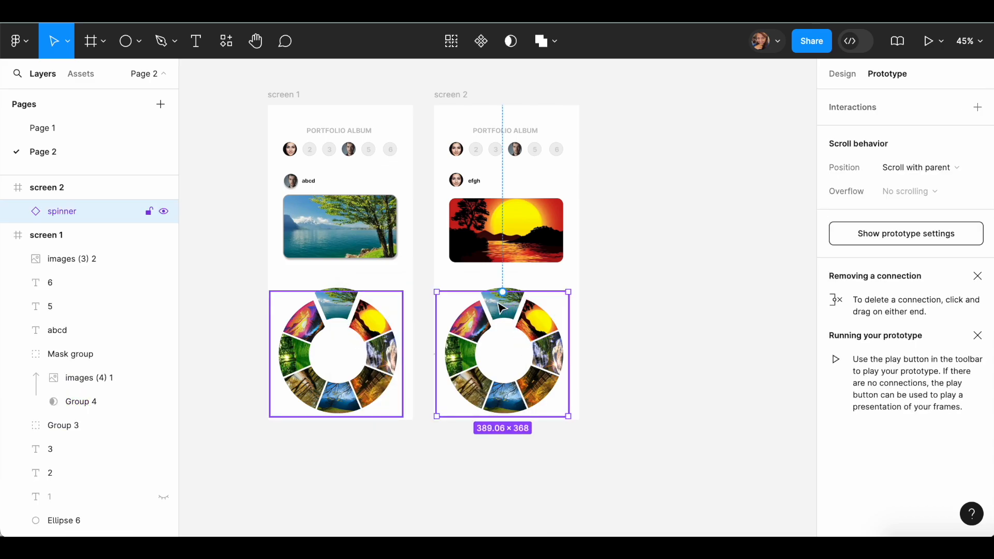
double_click(505, 310)
double_click(505, 309)
drag(507, 327, 406, 284)
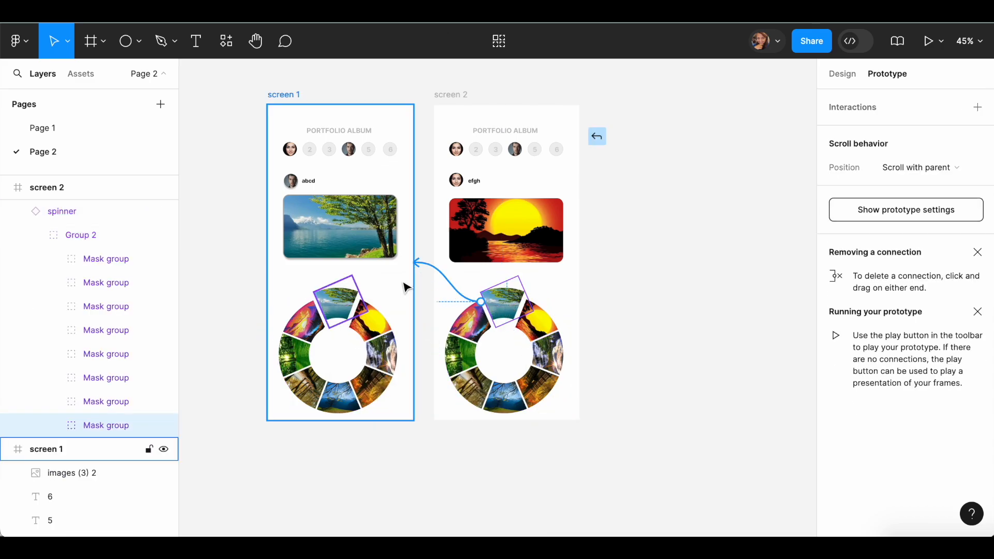
key(Escape)
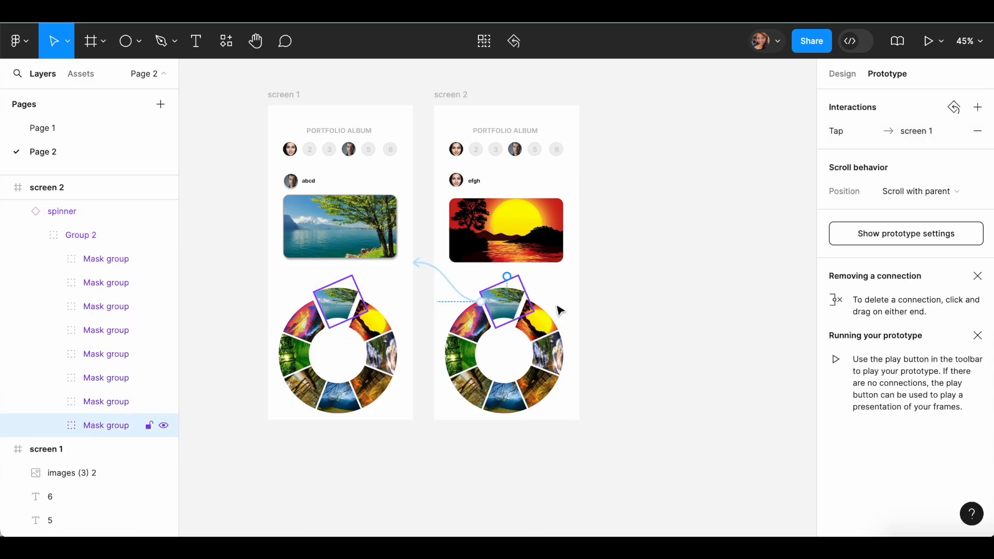
click(670, 337)
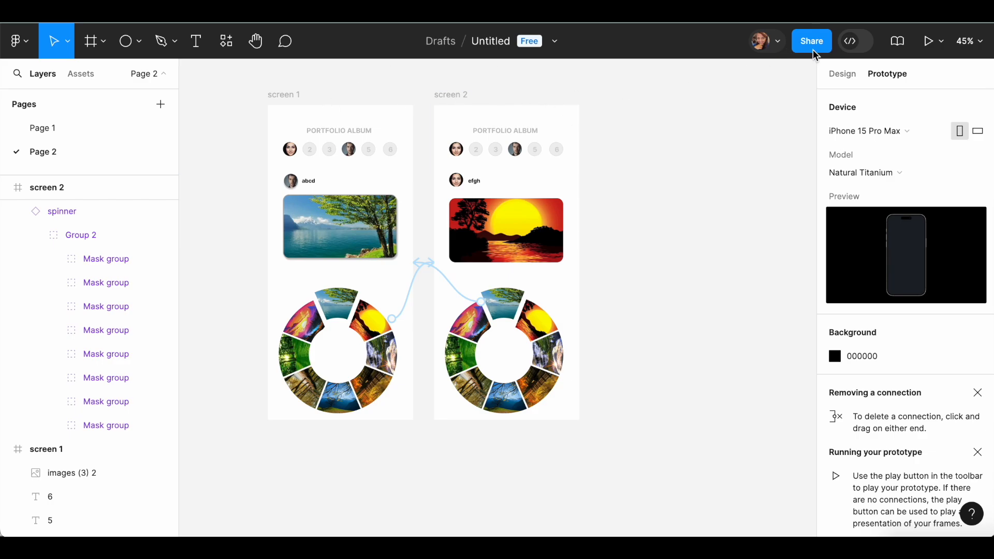
Run the prototype and test switching screens by tapping the sunset and lake segments, then return to the editor
key(super+shift+5)
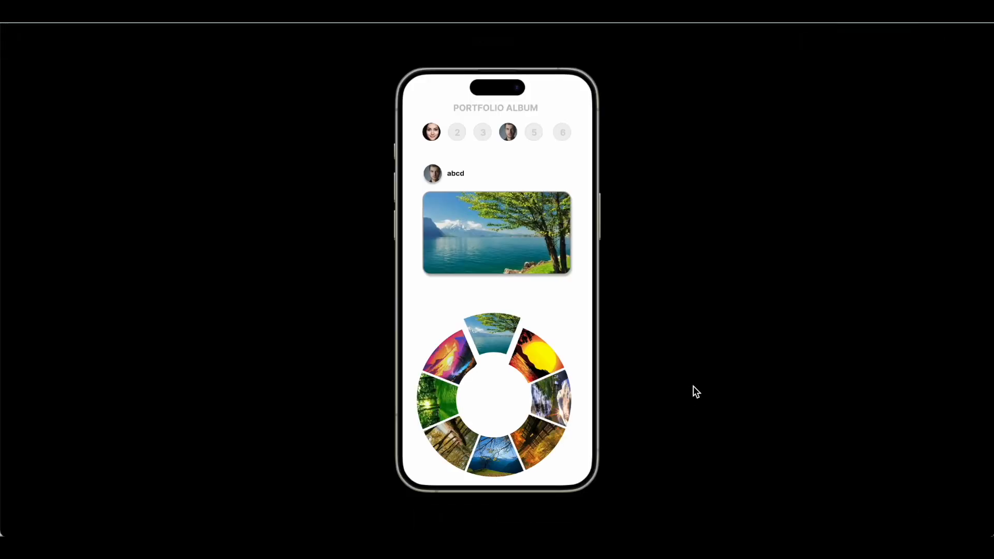
click(542, 356)
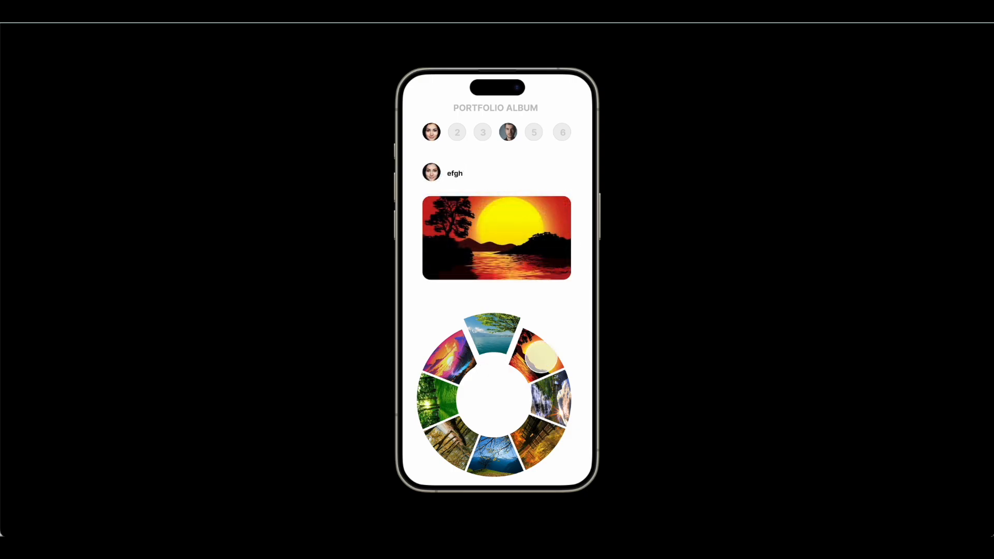
click(490, 334)
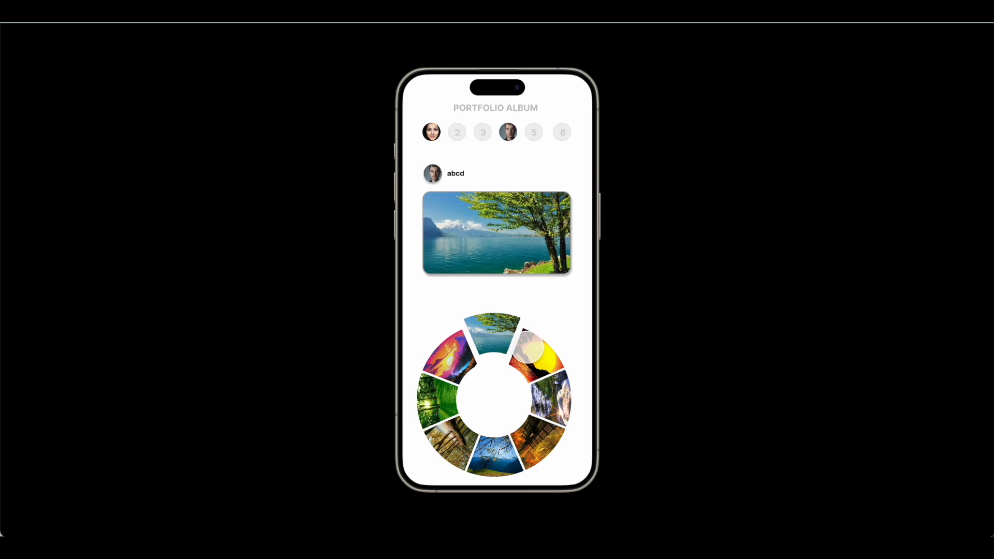
click(527, 346)
click(481, 327)
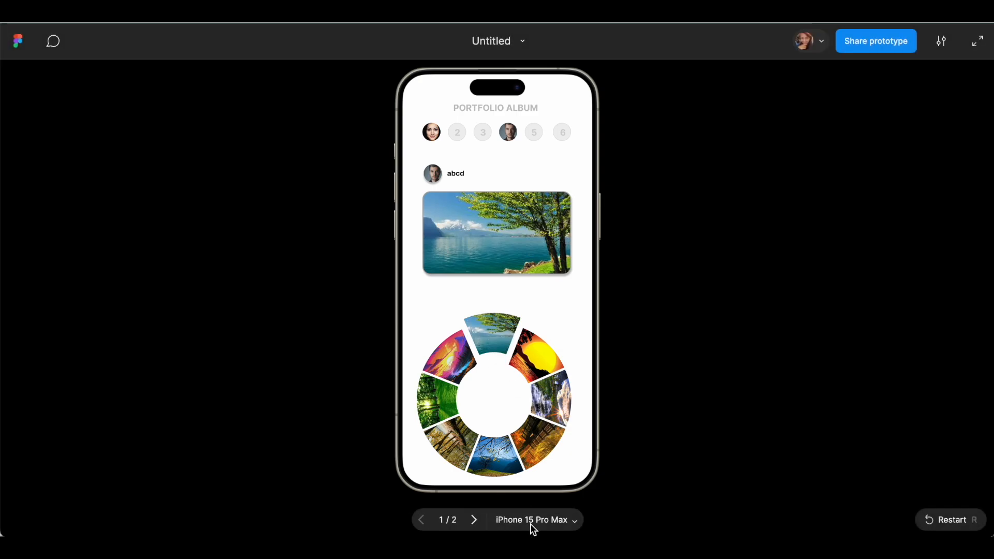
key(super+shift+5)
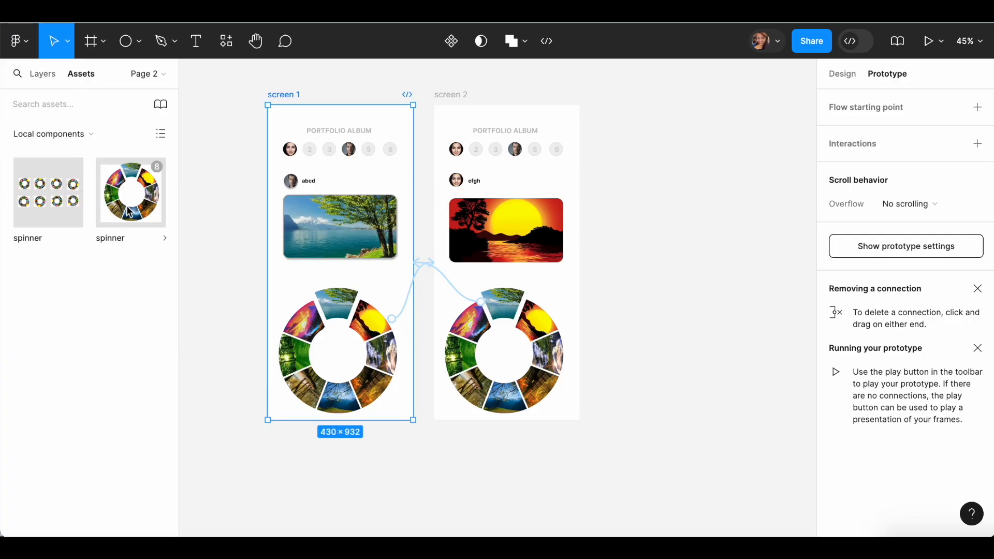
View the local spinner component's details, close them, and open Page 1 with the spinner variants
click(130, 212)
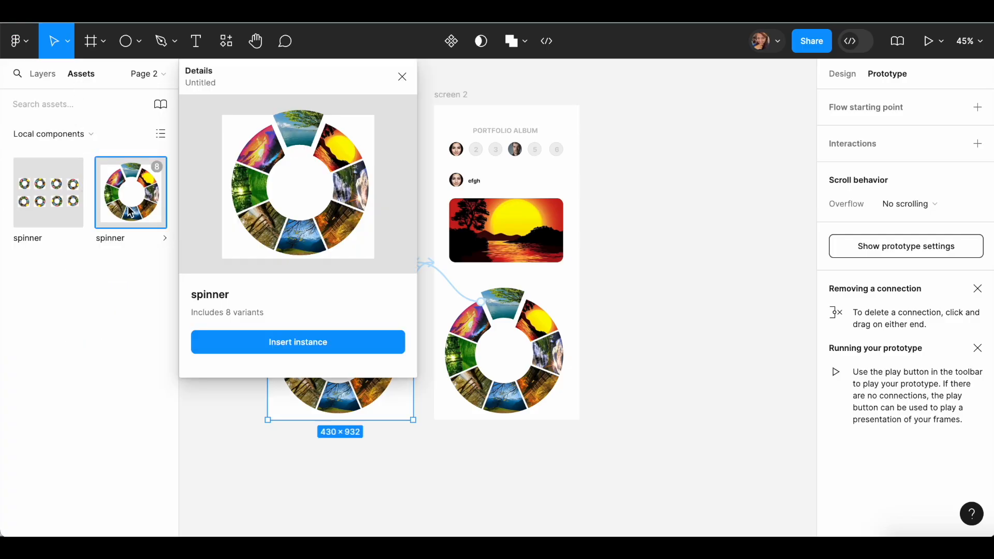
click(404, 77)
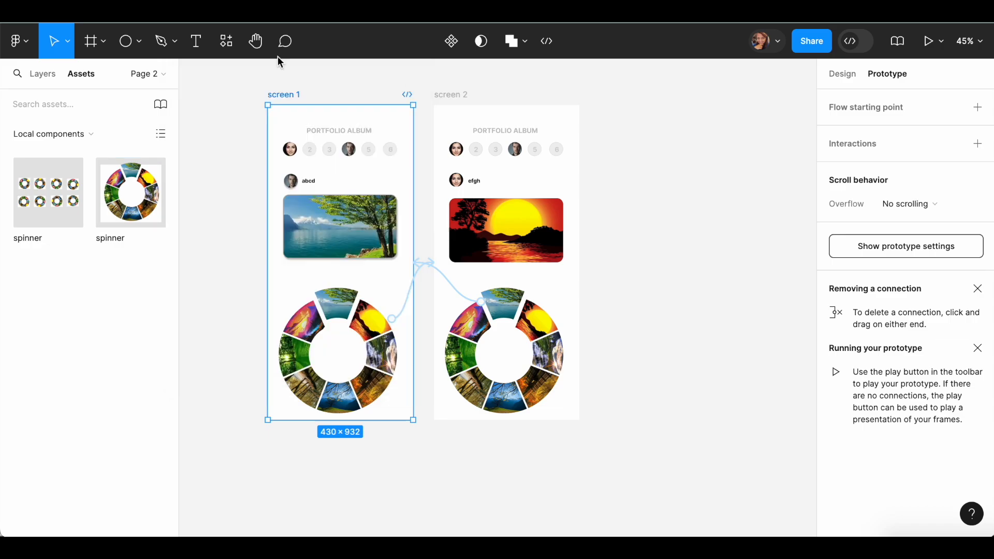
click(149, 74)
click(54, 127)
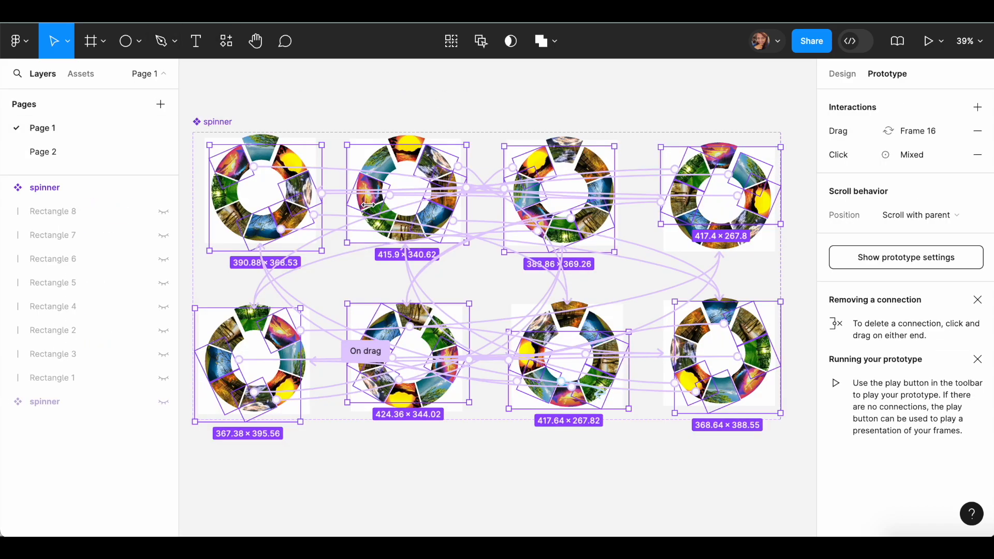
Copy the first spinner variant, Frame 16, from Page 1 and return to Page 2
click(297, 97)
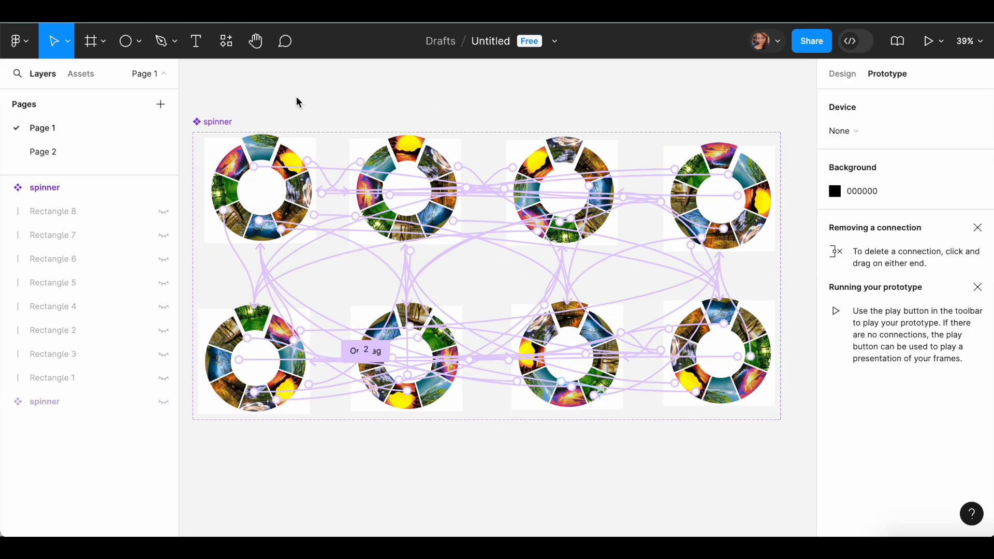
double_click(258, 161)
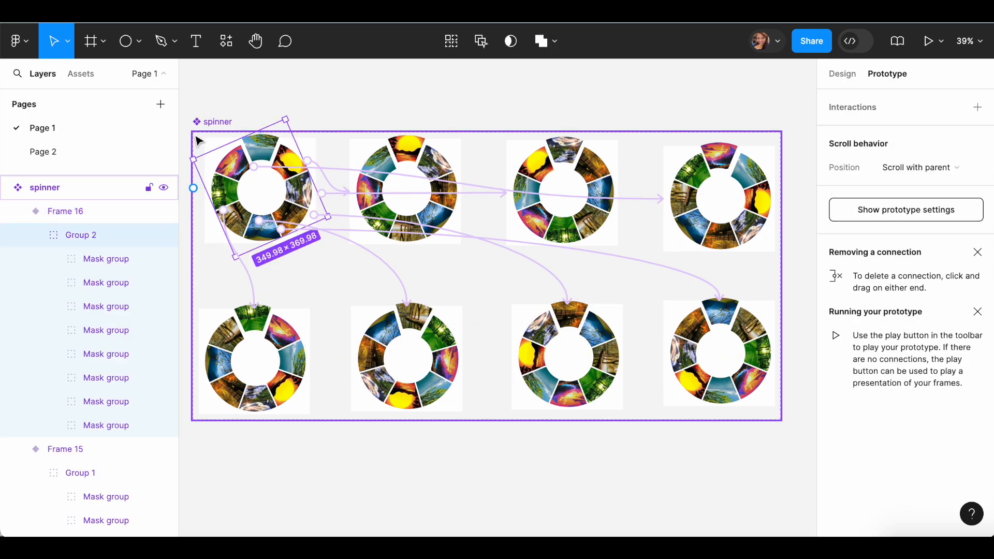
click(212, 147)
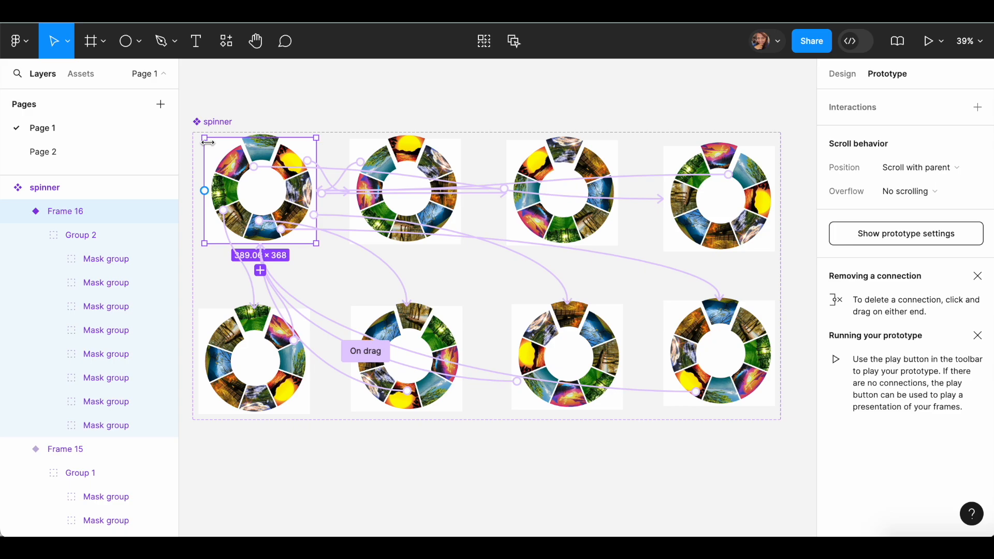
click(840, 76)
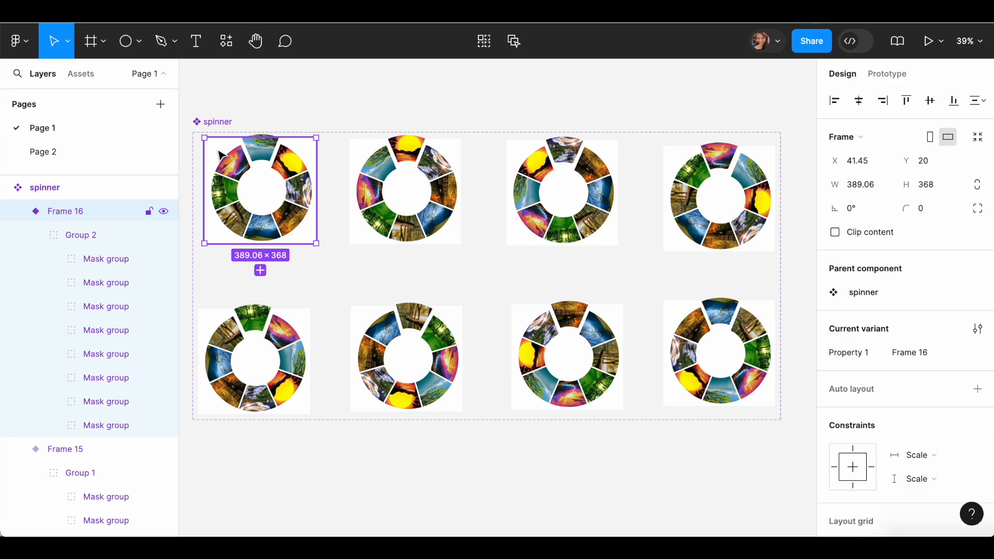
click(150, 78)
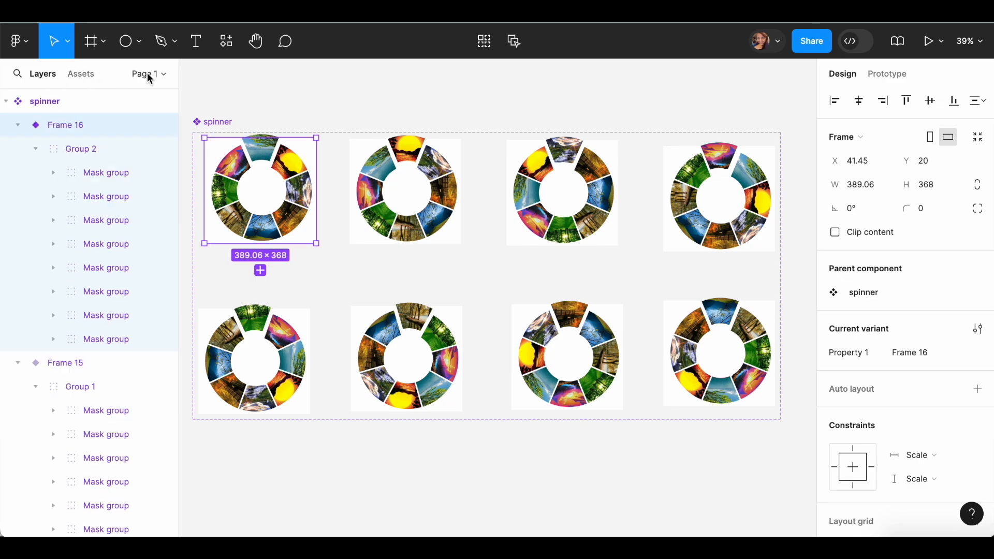
click(150, 78)
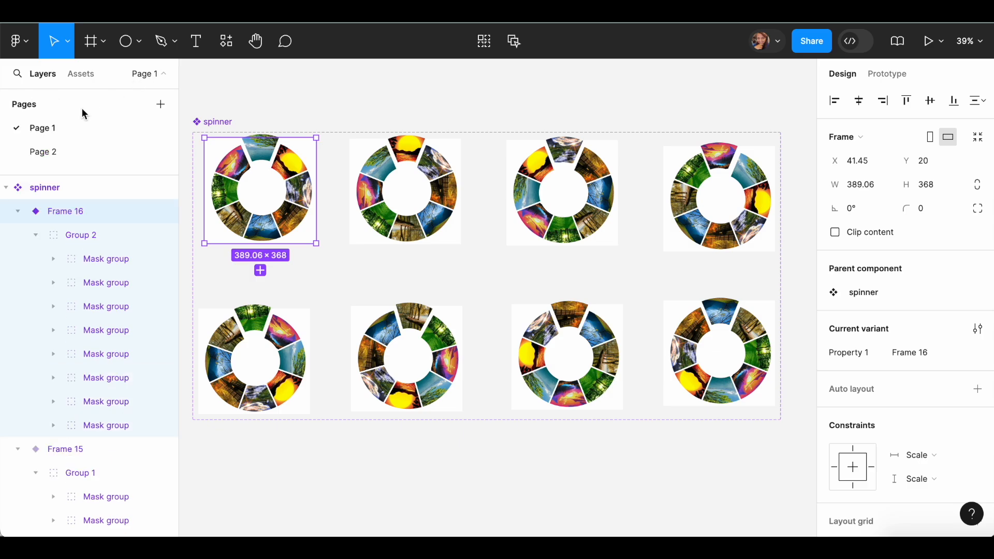
click(41, 152)
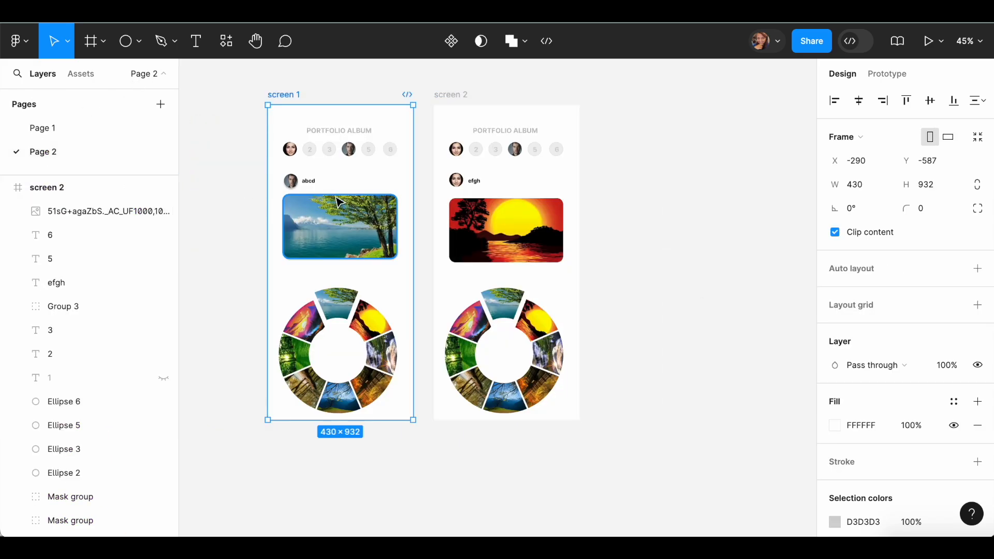
Paste the copied spinner into screen 1 and put it in place of the deleted old wheel at X 18, Y 537
click(198, 154)
click(27, 192)
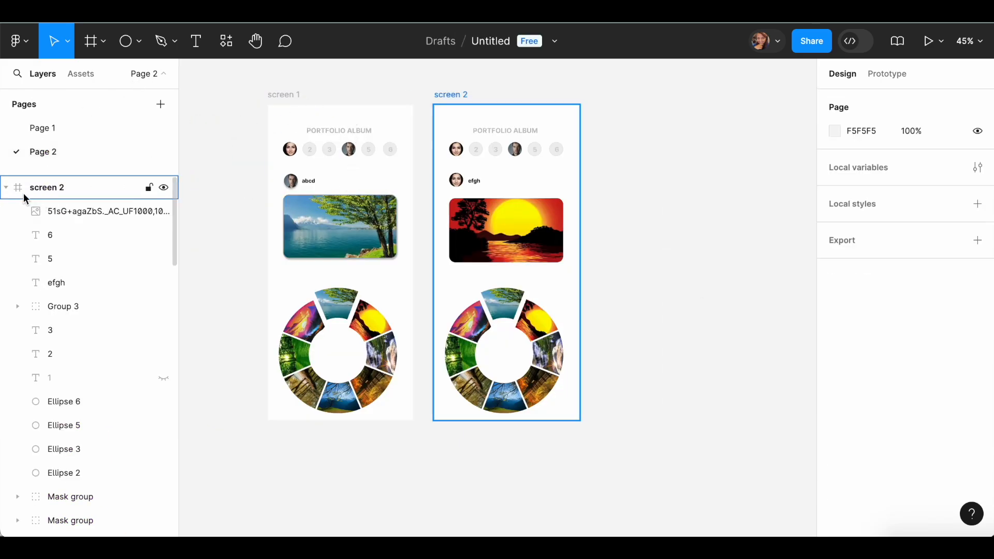
click(6, 191)
click(63, 216)
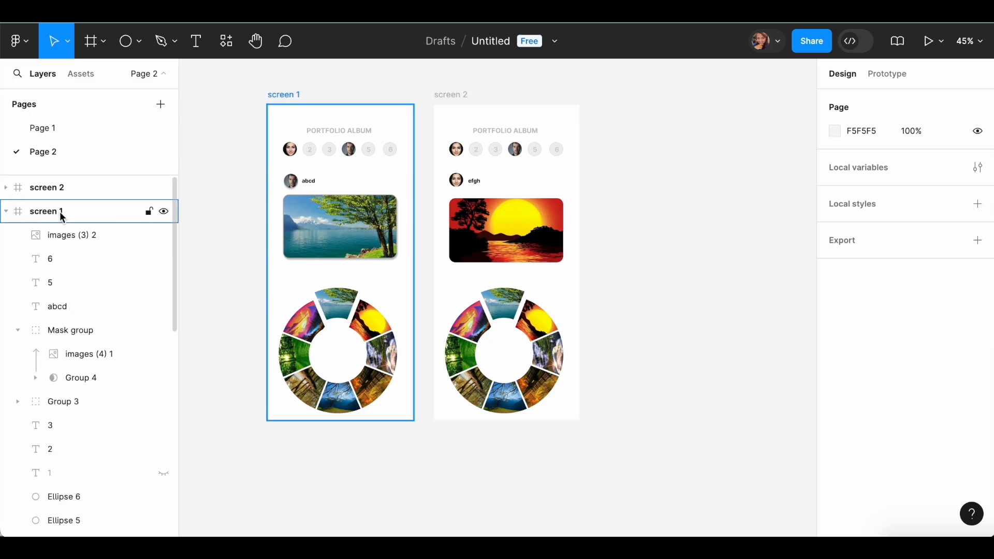
click(63, 217)
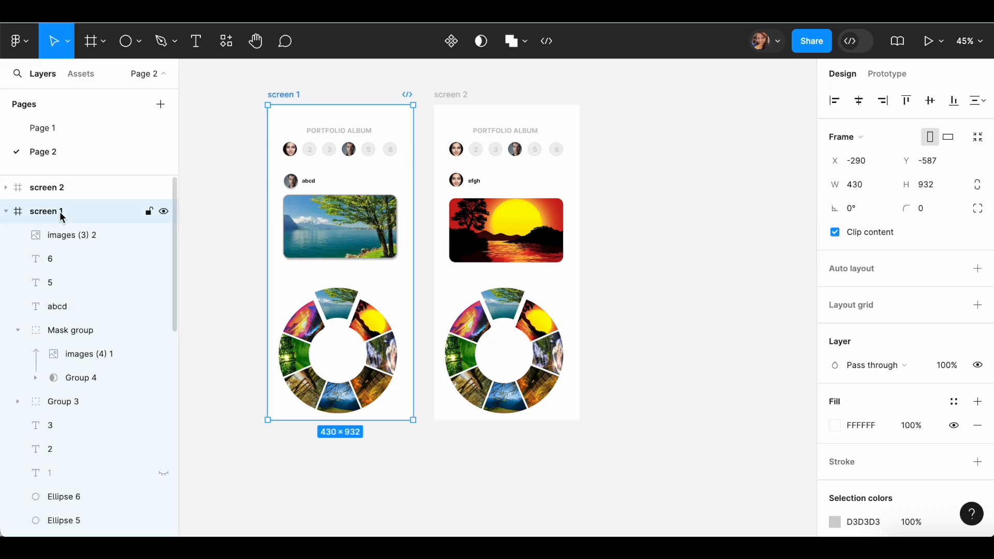
key(ctrl+v)
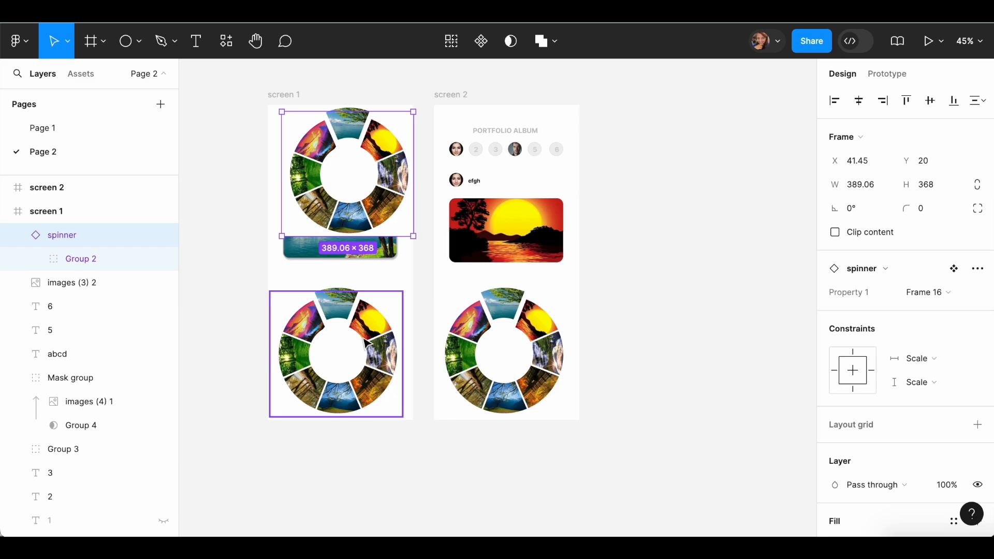
click(380, 338)
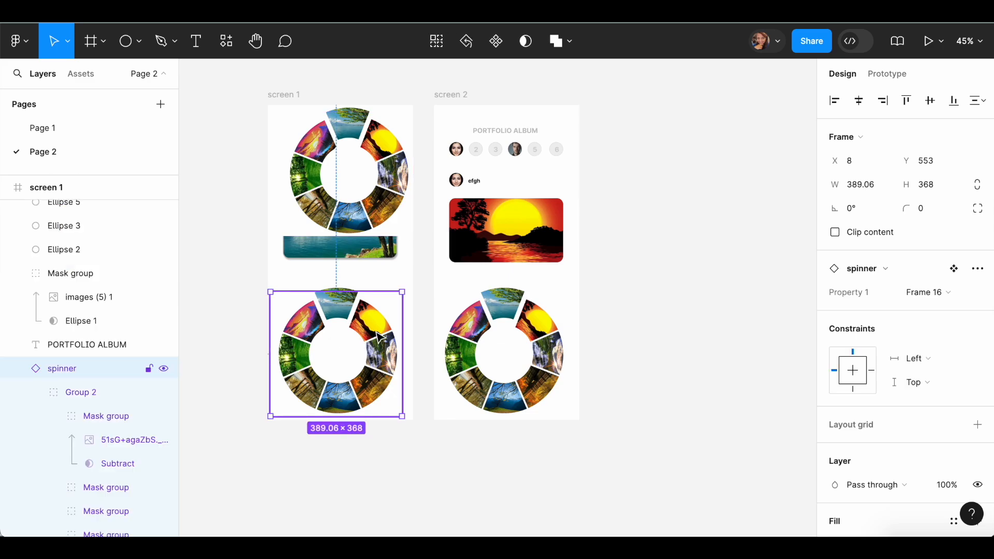
key(Delete)
drag(389, 195, 377, 368)
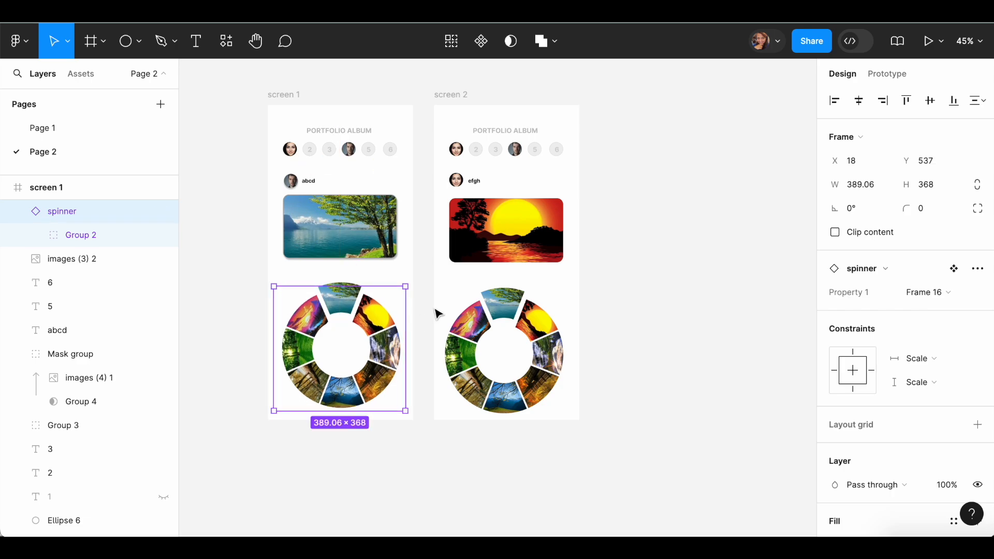
Delete screen 2's old wheel, duplicate screen 1's spinner and move the duplicate into screen 2's layers
click(536, 318)
key(Delete)
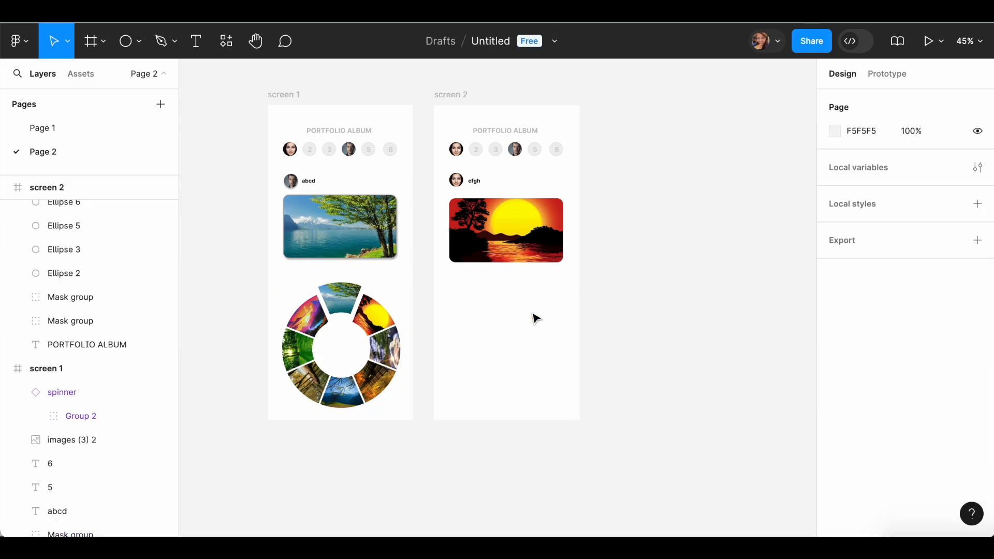
click(386, 334)
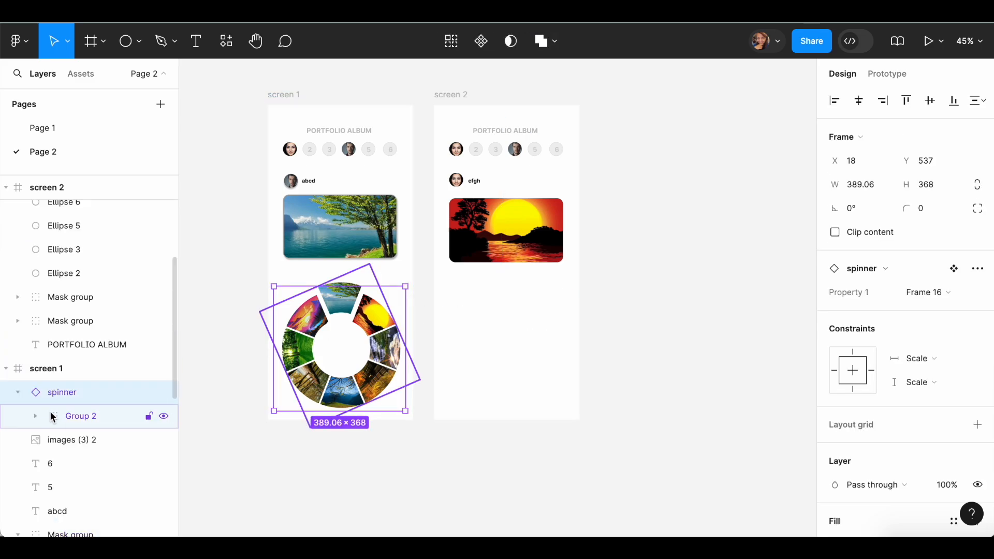
click(19, 395)
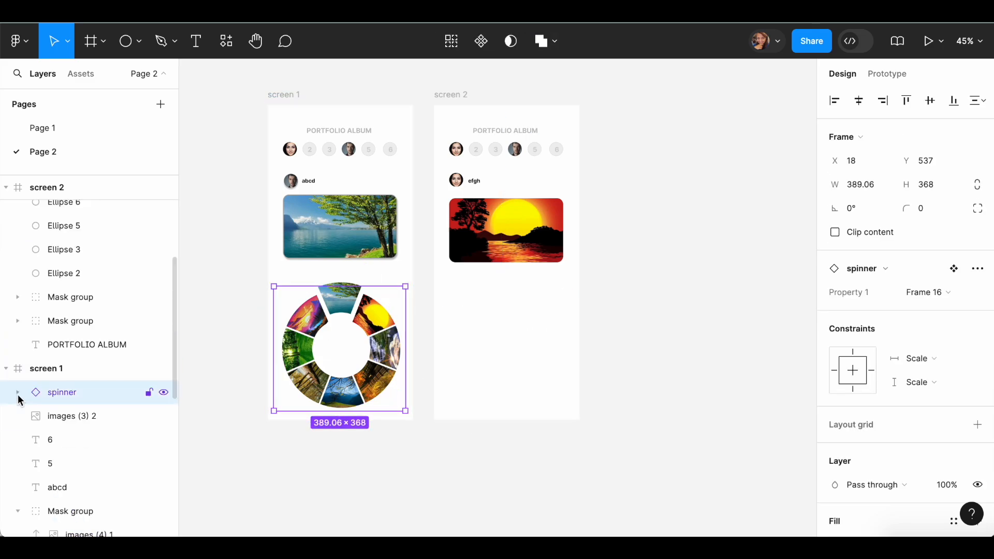
key(ctrl+d)
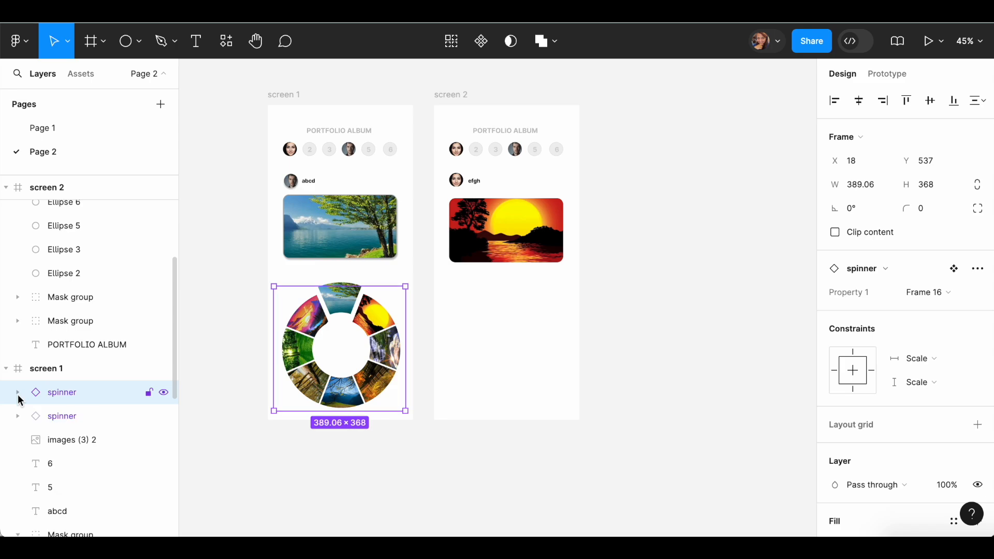
drag(52, 395, 77, 340)
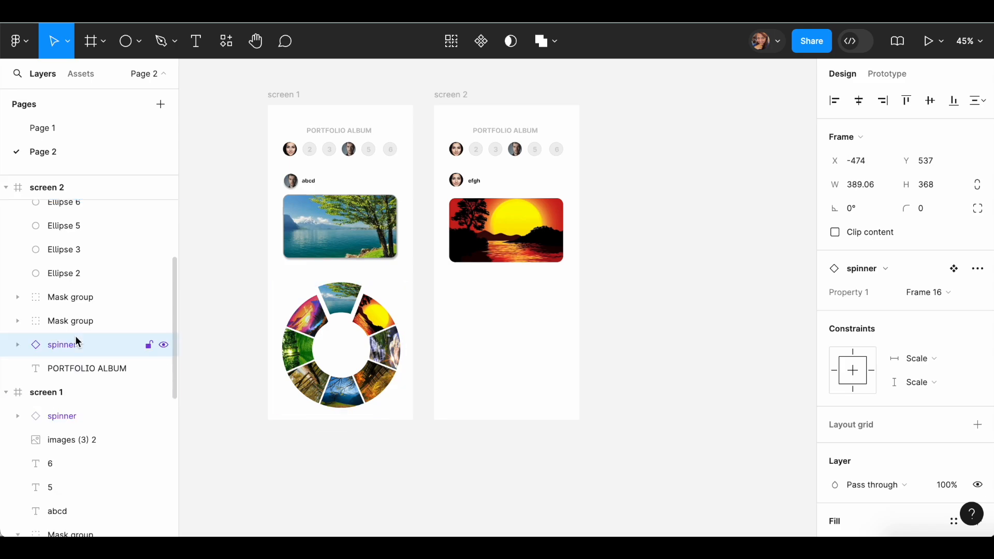
shift+click(374, 321)
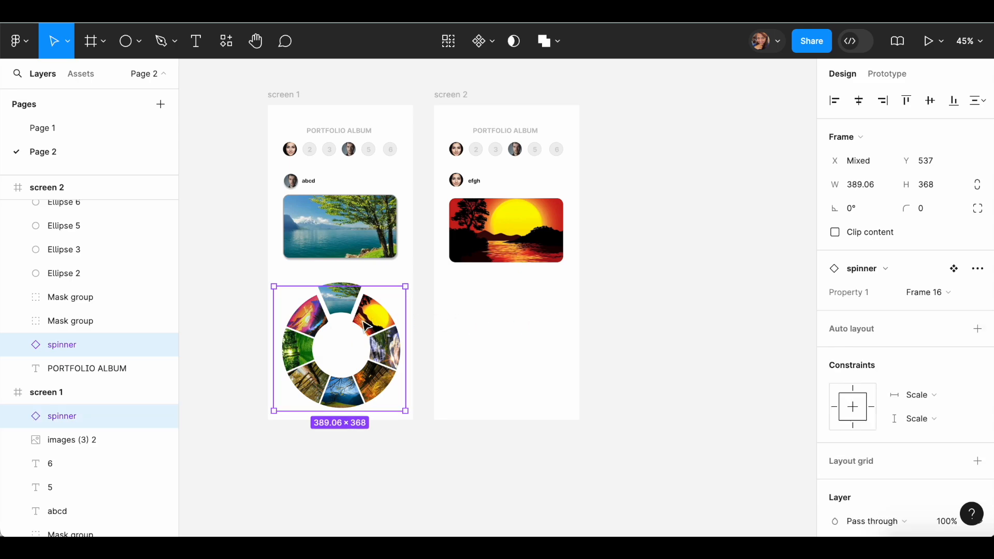
drag(366, 325, 463, 328)
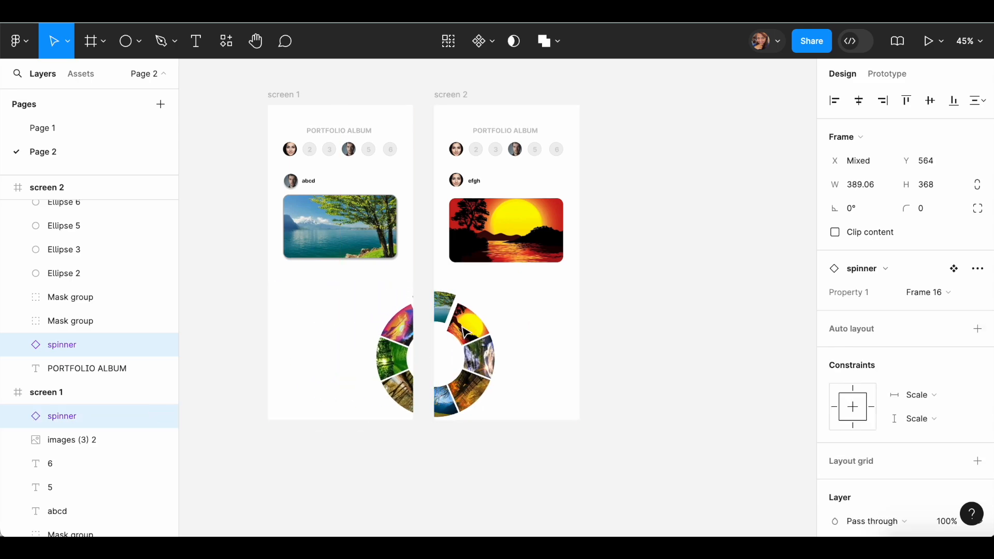
key(super+z)
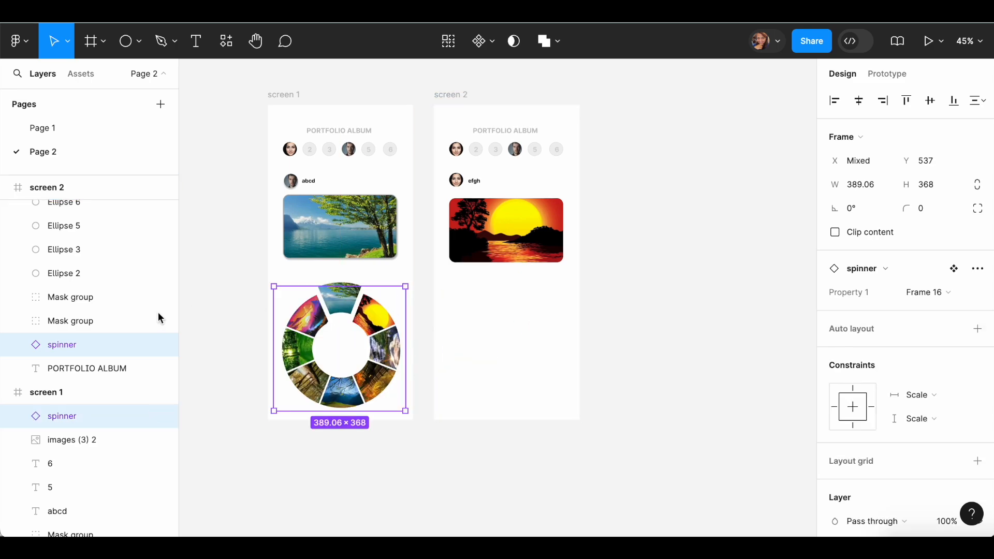
Move screen 2's spinner copy onto the visible area below the sunset picture at X 24, Y 537
click(6, 392)
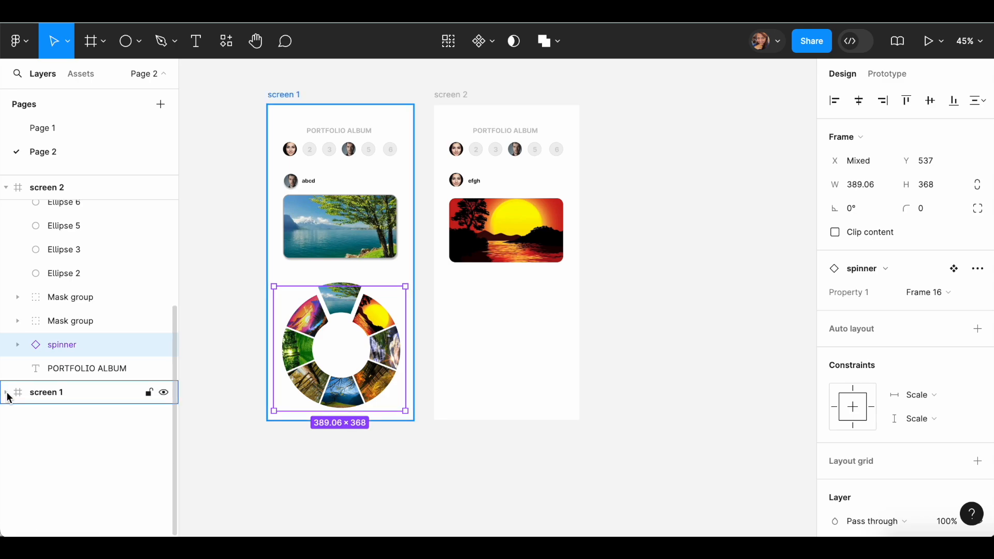
click(64, 344)
drag(387, 331, 553, 334)
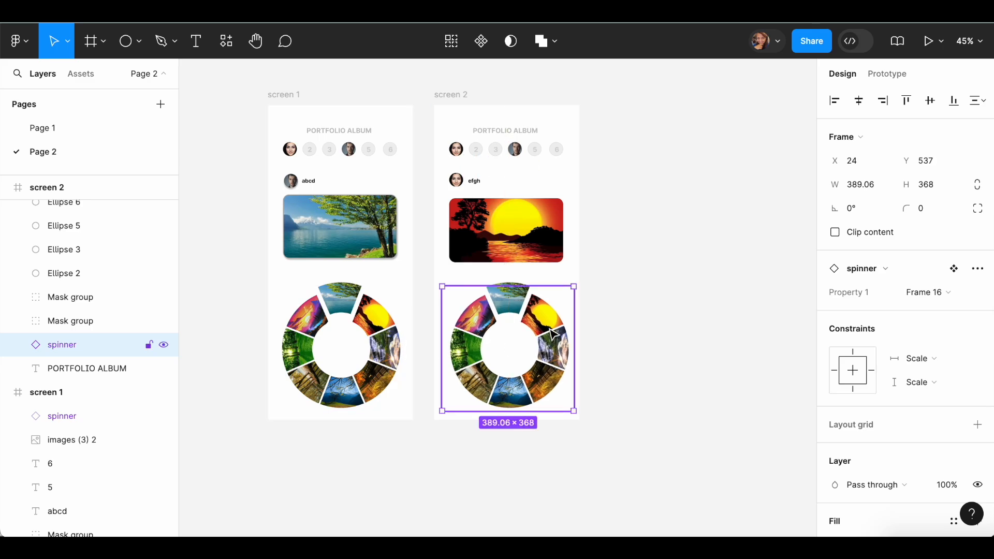
Try to move the lake-and-tree segment inside screen 2's spinner instance
double_click(554, 334)
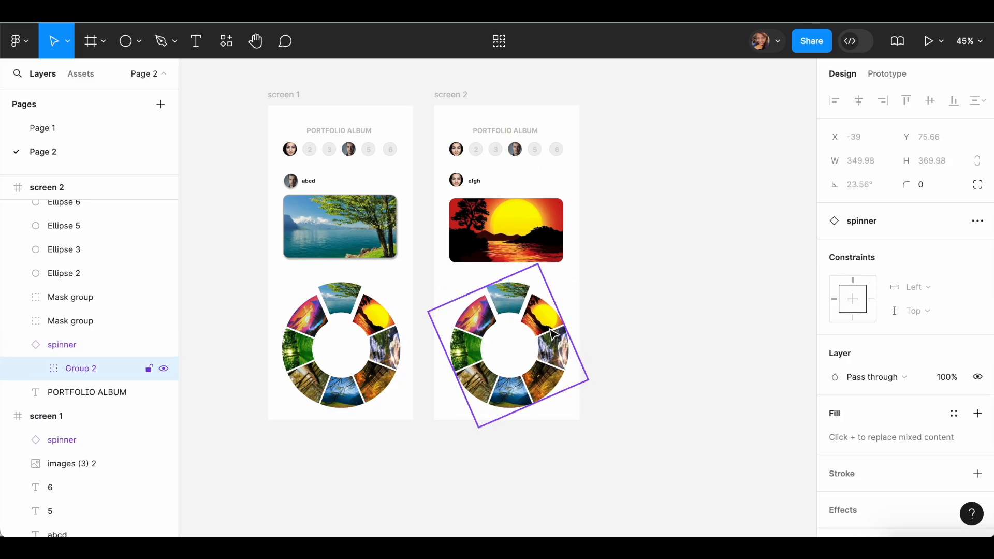
double_click(501, 302)
mouse_move(499, 303)
mouse_down()
mouse_move(500, 314)
mouse_move(508, 303)
mouse_up()
key(ctrl+z)
key(ctrl+z)
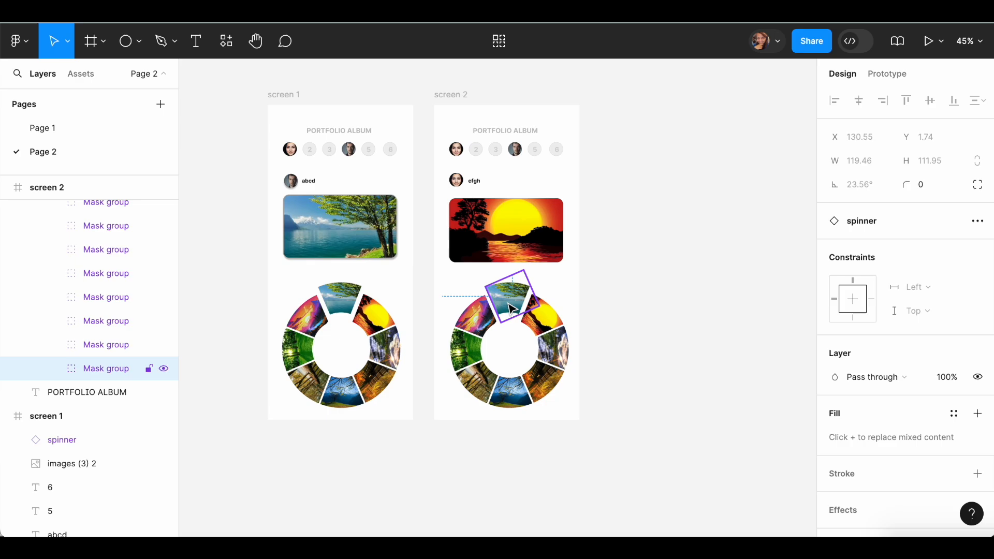
double_click(508, 303)
drag(513, 305, 511, 300)
double_click(512, 298)
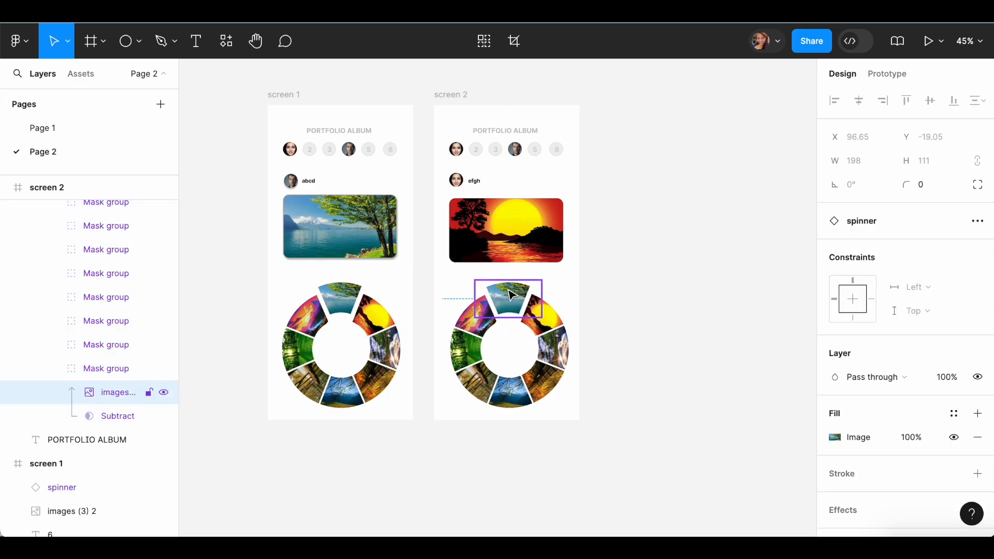
double_click(512, 295)
drag(508, 296, 508, 297)
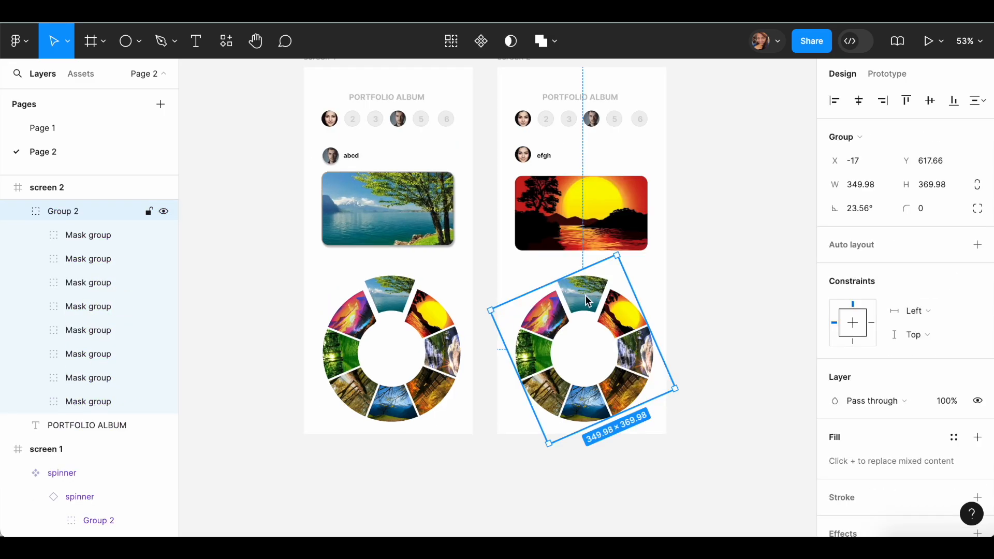
Move the raised lake-and-tree segment of screen 2's wheel inward so it lines up with the ring
click(585, 295)
drag(585, 296, 585, 306)
click(651, 278)
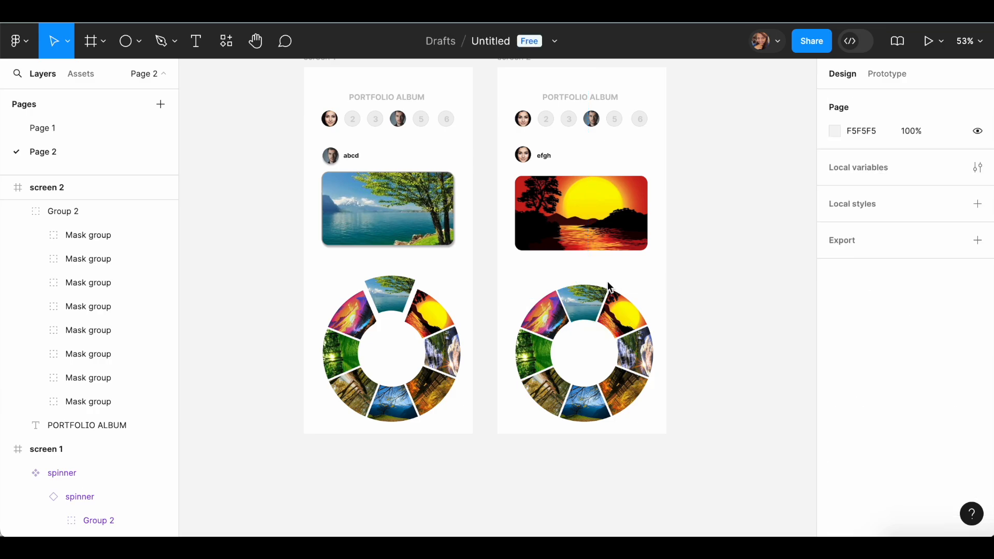
Rotate screen 2's wheel to 67.08° so the sunset segment is uppermost, and raise that segment out of the ring
click(617, 313)
drag(487, 314, 509, 382)
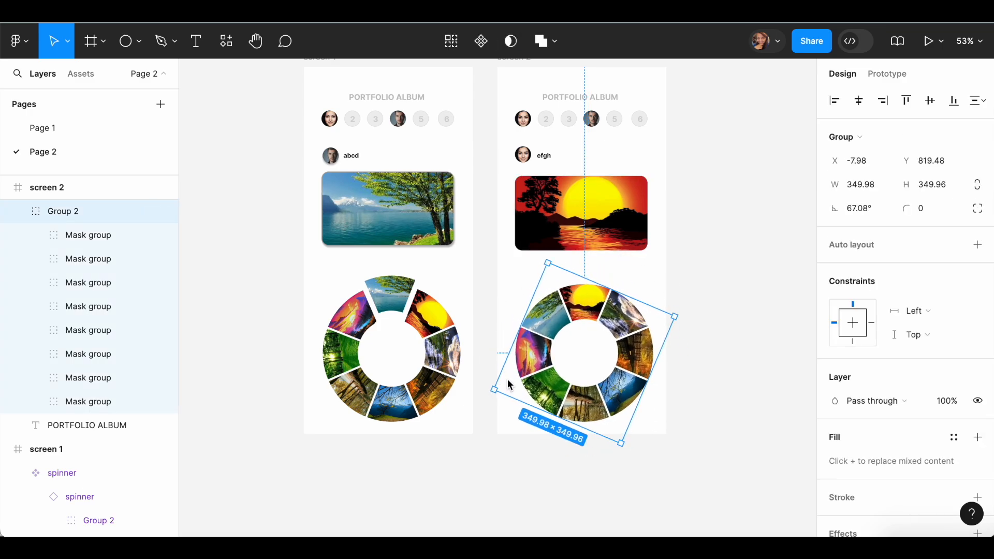
double_click(586, 309)
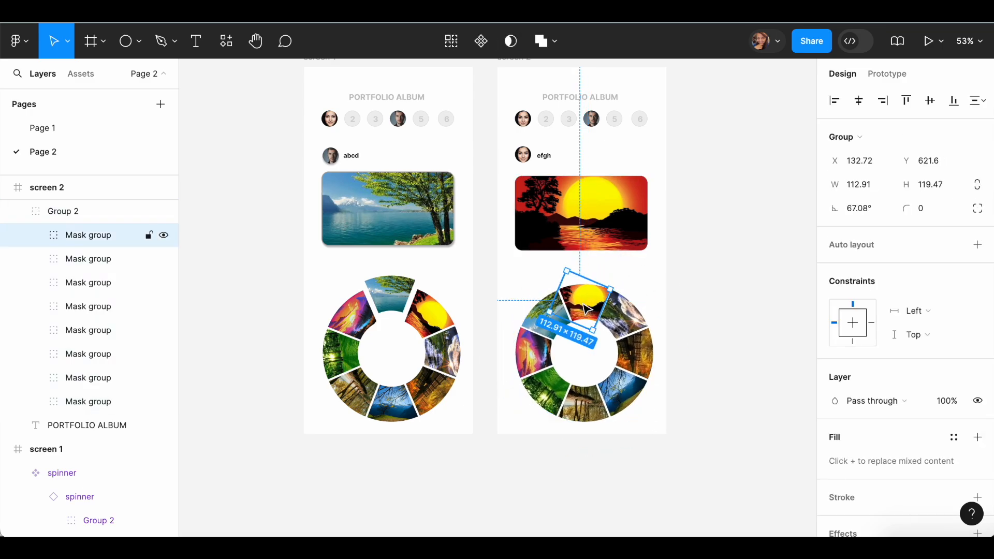
click(474, 462)
scroll(734, 299, up, 2)
scroll(735, 300, right, 3)
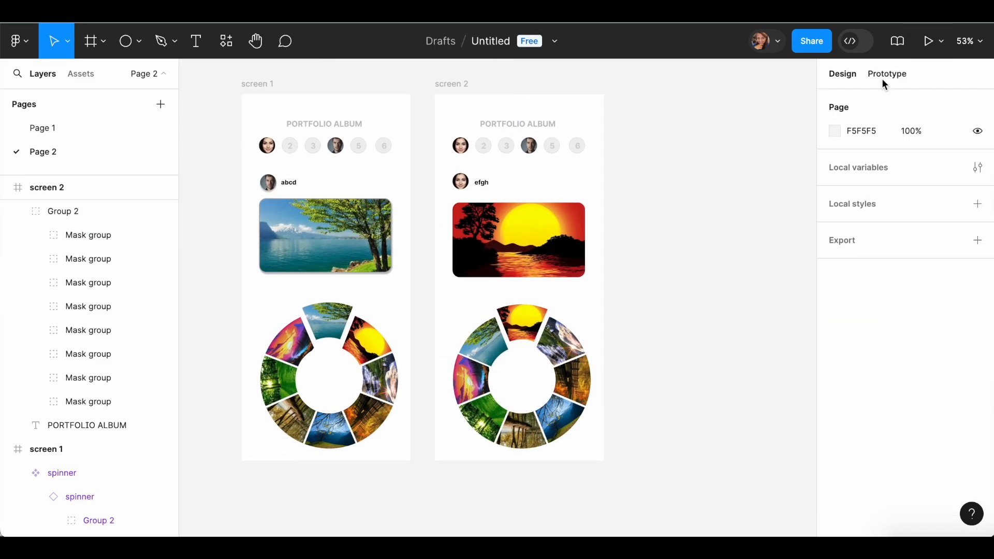
Link the sunset image in screen 1's new wheel to screen 2 with an on-tap Navigate to interaction
click(884, 81)
click(329, 334)
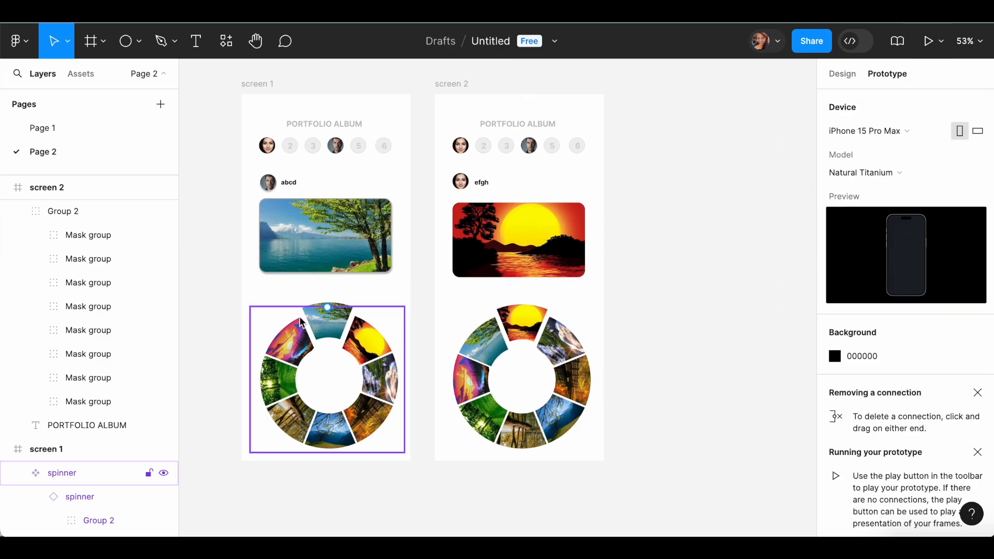
double_click(336, 320)
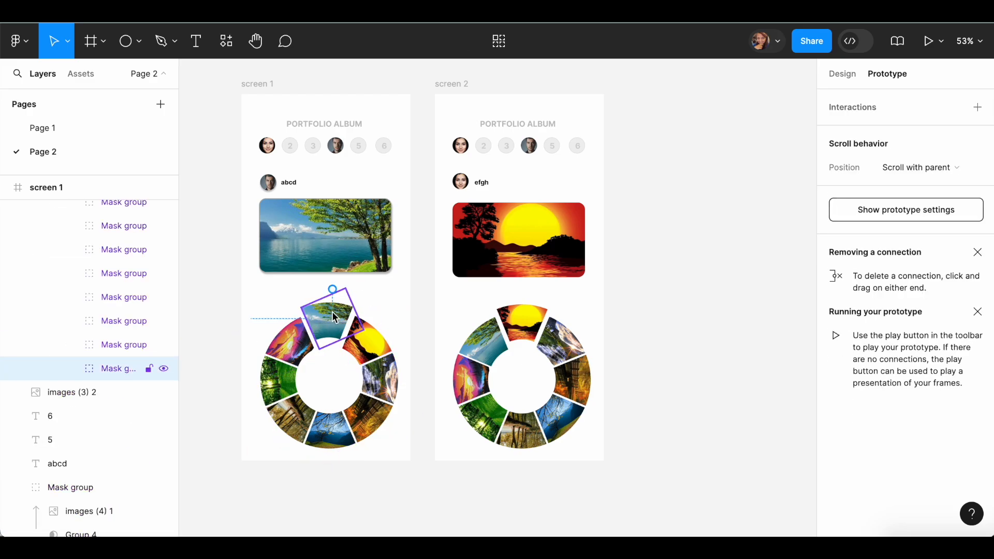
drag(333, 289, 335, 325)
double_click(369, 337)
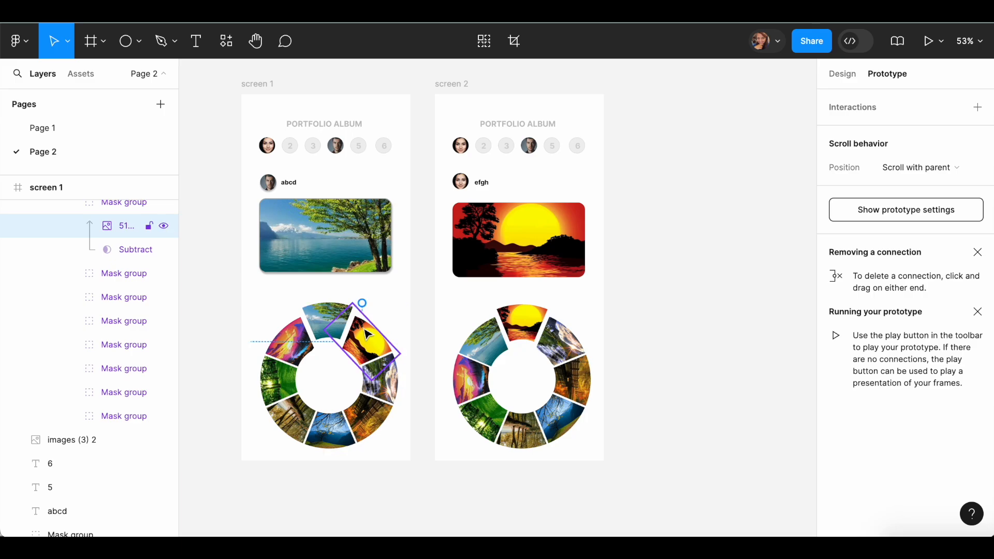
drag(362, 303, 458, 311)
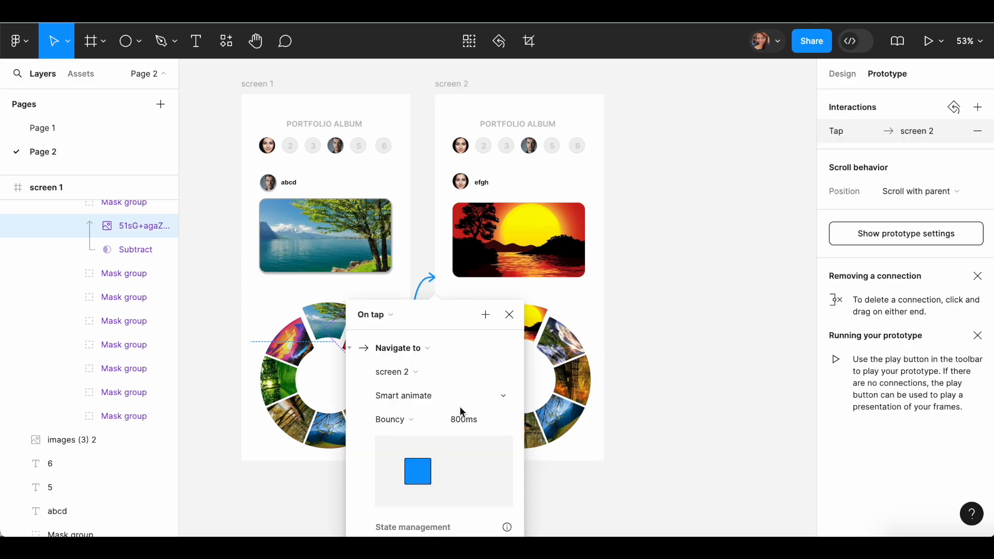
Link the lake-and-tree segment of screen 2's wheel to screen 1 with an on-tap Navigate to, Smart animate, Bouncy, 800ms interaction
click(510, 316)
click(660, 293)
double_click(487, 346)
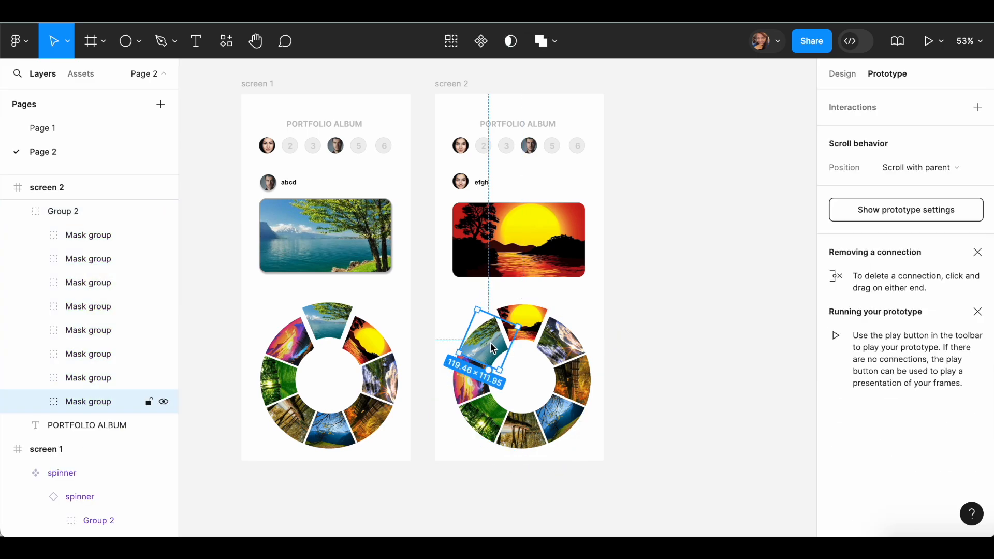
drag(469, 339, 394, 332)
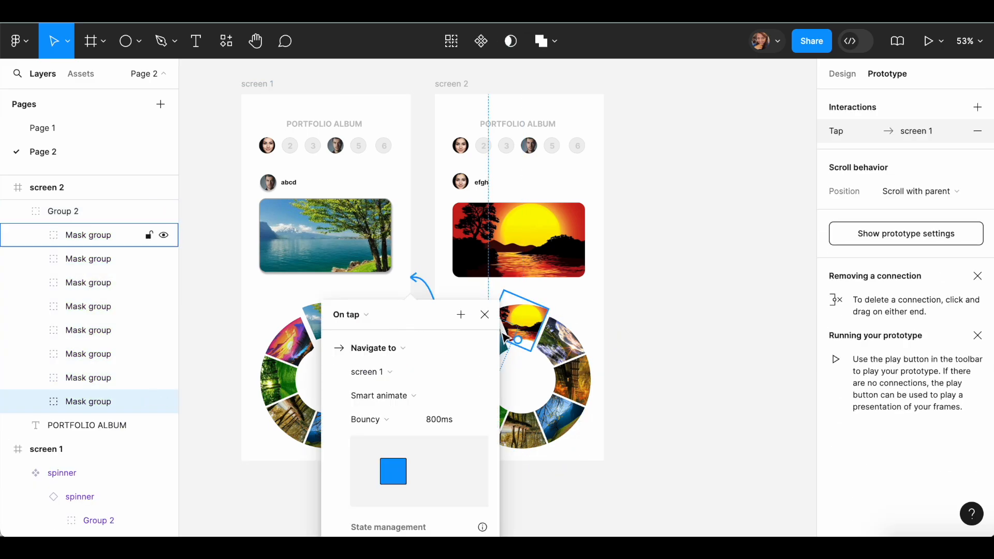
click(485, 315)
click(714, 202)
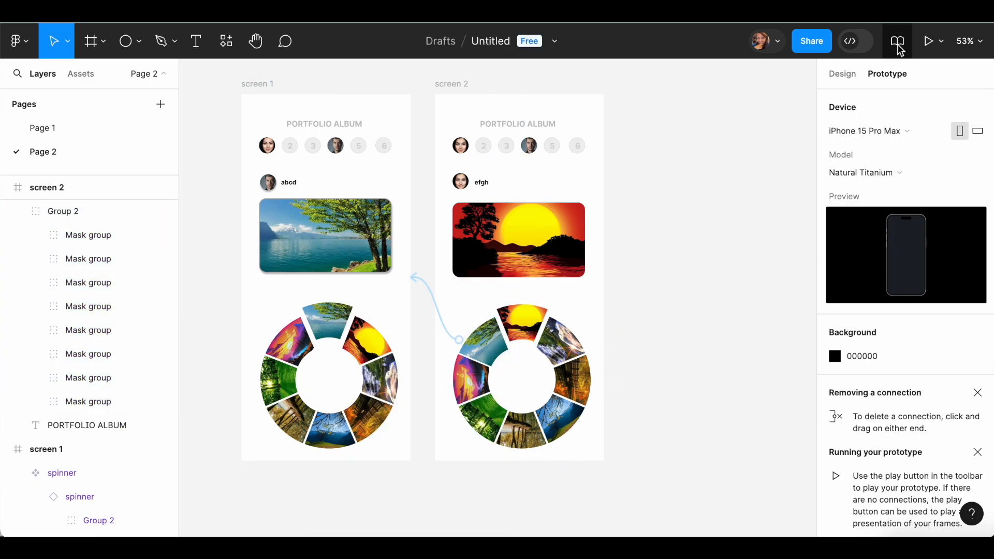
Play the prototype and test switching between the two screens with the sunset and lake-and-tree segments of the wheel
key(super+shift+5)
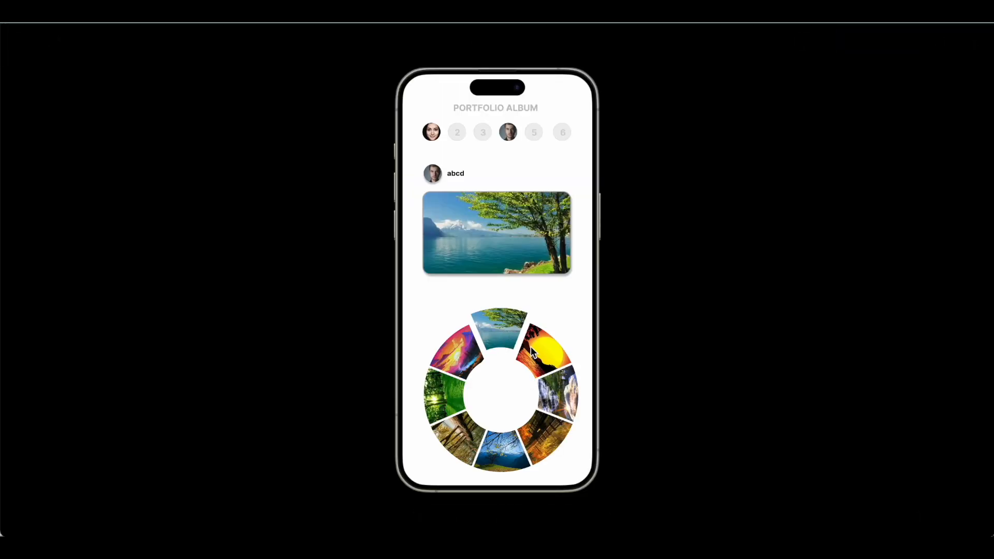
click(539, 350)
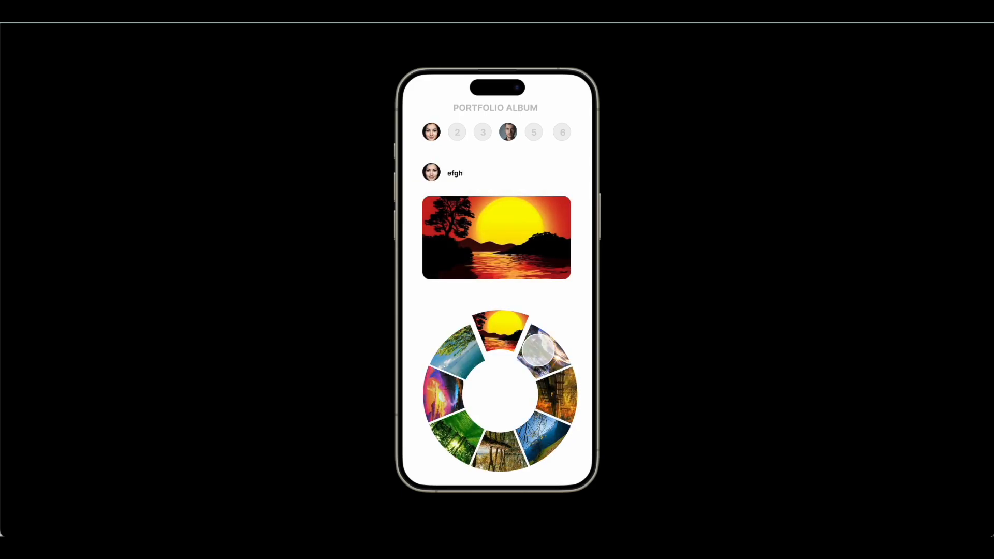
click(461, 350)
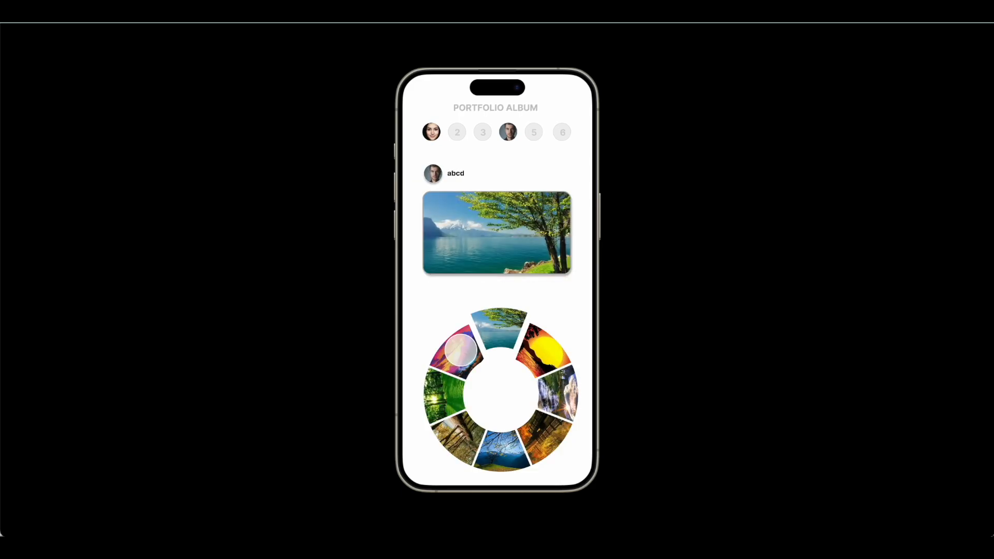
click(538, 350)
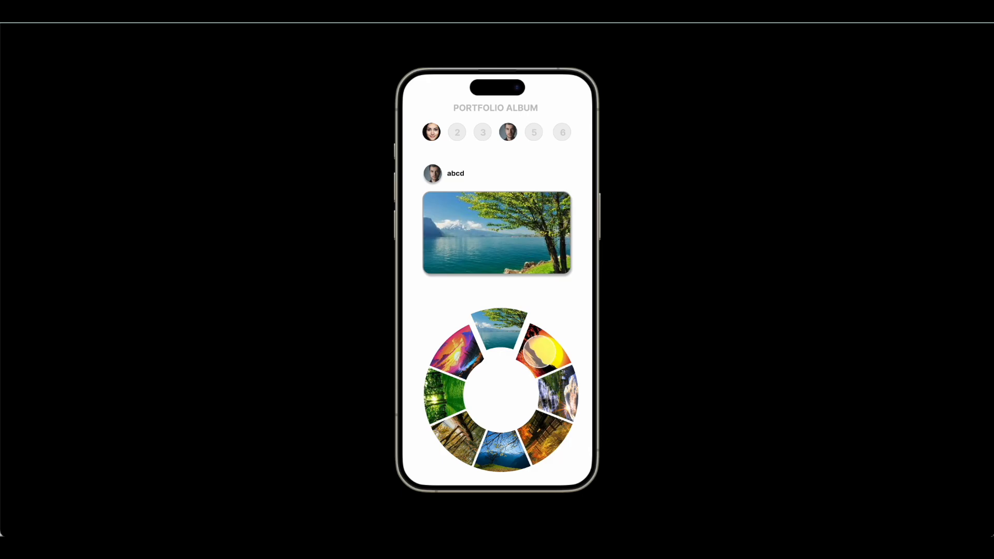
click(466, 347)
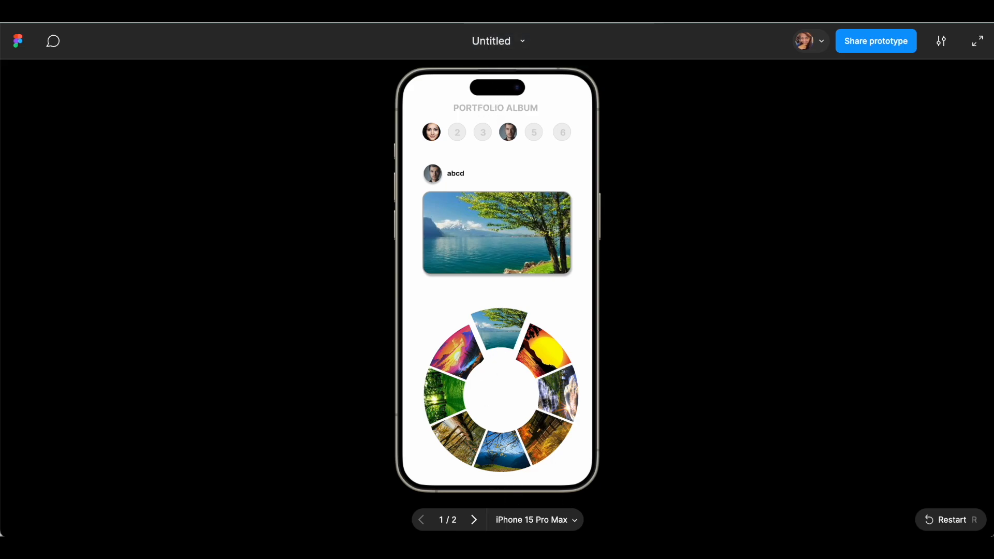
key(super+shift+5)
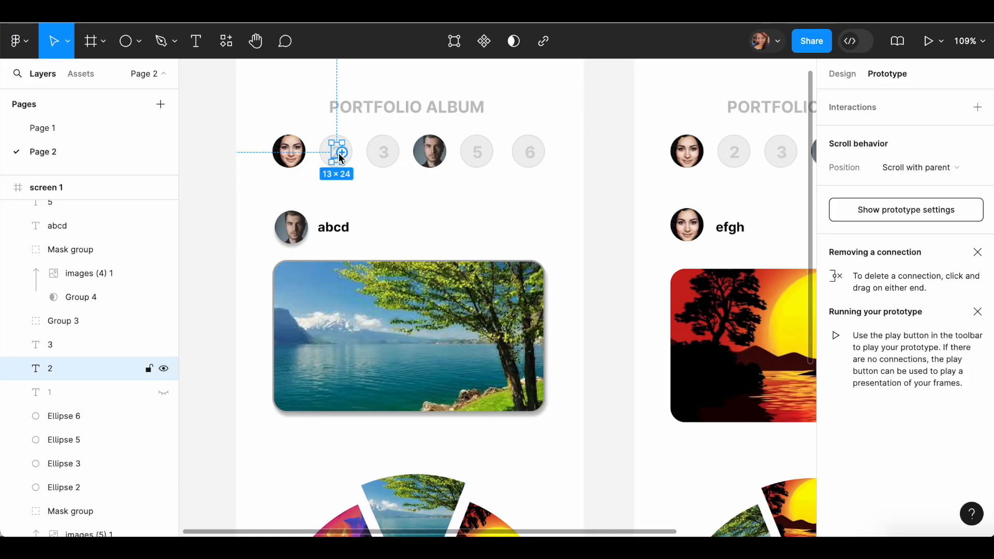
Delete the placeholder numbers 2, 3, 5 and 6 from the avatar circles on screen 1
key(Delete)
click(478, 156)
key(Delete)
click(530, 156)
key(Delete)
Bring images (6).jpeg from the Images folder onto screen 1 and shrink it to about the size of an avatar circle
key(super+Tab)
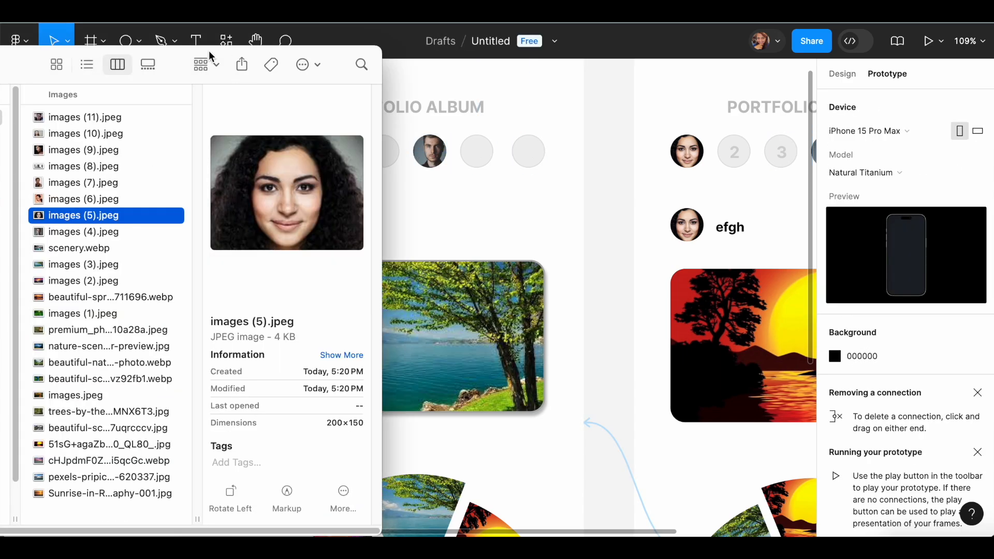
drag(209, 53, 163, 53)
click(34, 201)
drag(35, 201, 400, 199)
drag(400, 292, 390, 306)
drag(479, 311, 370, 183)
drag(342, 143, 412, 214)
Stack the images (6) portrait with screen 1's second avatar circle and mask it to that circle
click(336, 152)
scroll(67, 235, up, 7)
click(21, 259)
drag(71, 237, 70, 509)
drag(408, 216, 317, 165)
shift+click(64, 519)
click(516, 45)
scroll(98, 446, down, 2)
click(100, 447)
drag(337, 144, 337, 143)
click(17, 420)
click(18, 444)
Fill screen 1's third avatar circle with images (7).jpeg, scaled down and masked to the circle
click(67, 398)
key(super+Tab)
click(34, 182)
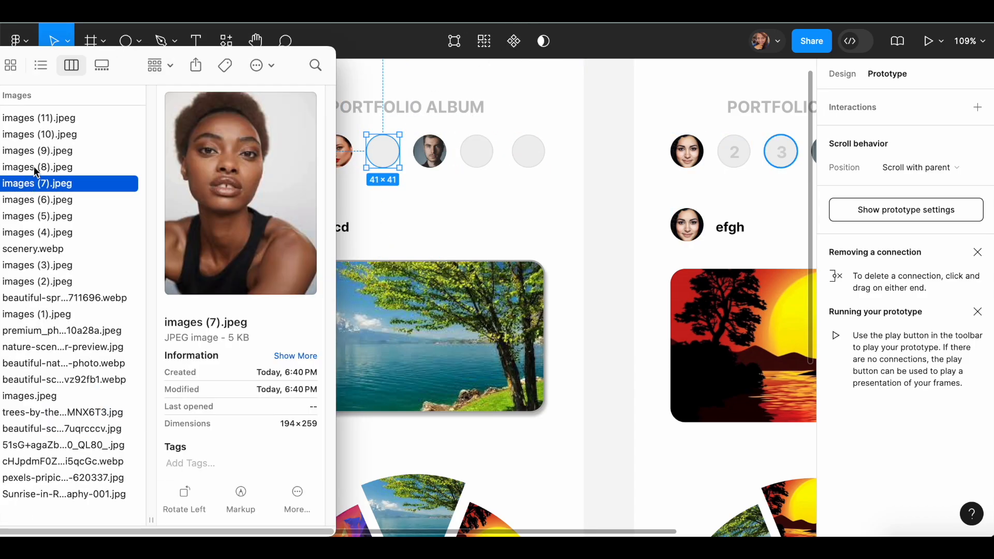
drag(34, 182, 390, 213)
drag(468, 317, 370, 188)
drag(346, 170, 408, 193)
shift+click(65, 455)
click(517, 43)
click(89, 455)
Fill screen 1's fifth avatar circle with images (9).jpeg, scaled down and masked to the circle
click(65, 407)
key(super+Tab)
click(37, 167)
drag(37, 151, 395, 220)
drag(486, 311, 493, 171)
click(473, 162)
drag(477, 154, 496, 140)
shift+click(65, 431)
click(516, 42)
click(89, 431)
Fill screen 1's sixth avatar circle with images (10).jpeg, scaled down and masked to the circle
click(527, 152)
key(super+Tab)
click(32, 135)
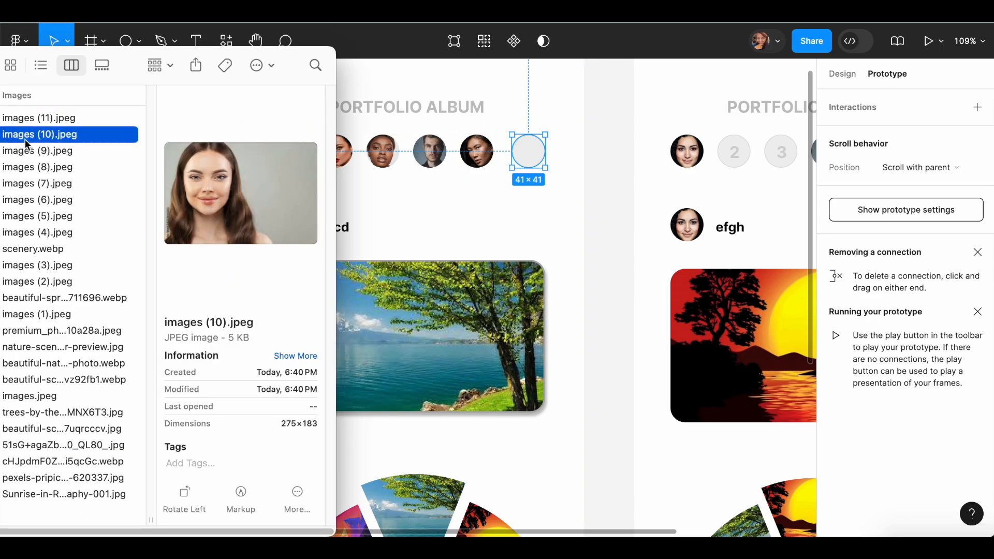
drag(27, 137, 409, 208)
drag(521, 283, 534, 152)
shift+click(64, 407)
click(515, 44)
Copy screen 1's row of six portraits and delete the old avatar row from screen 2
drag(255, 127, 569, 172)
drag(663, 178, 376, 191)
drag(365, 150, 674, 166)
key(Delete)
key(super+v)
key(super+z)
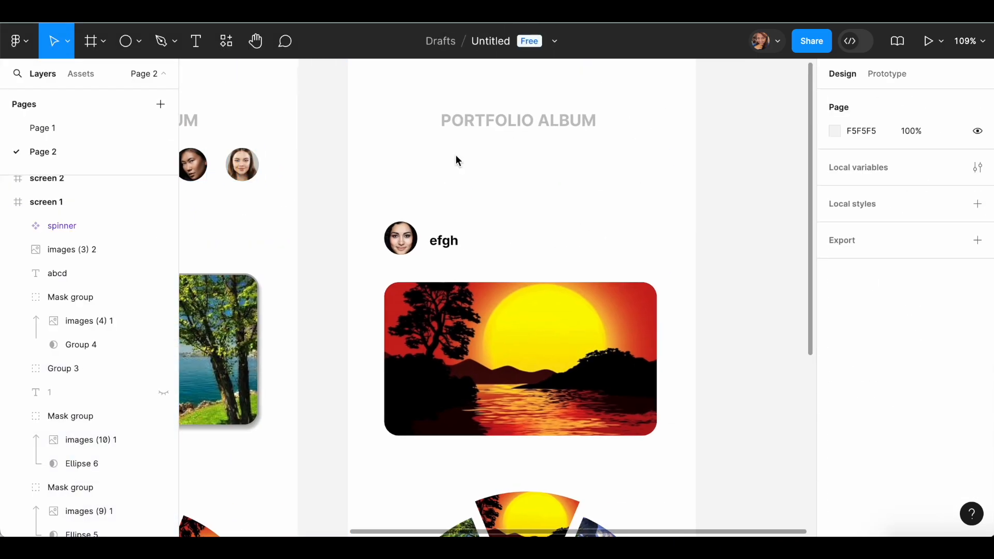
Paste the six copied portraits into screen 2 beneath the PORTFOLIO ALBUM title
drag(452, 160, 439, 239)
click(359, 130)
key(super+v)
scroll(359, 129, down, 5)
drag(342, 298, 377, 276)
click(7, 190)
click(6, 191)
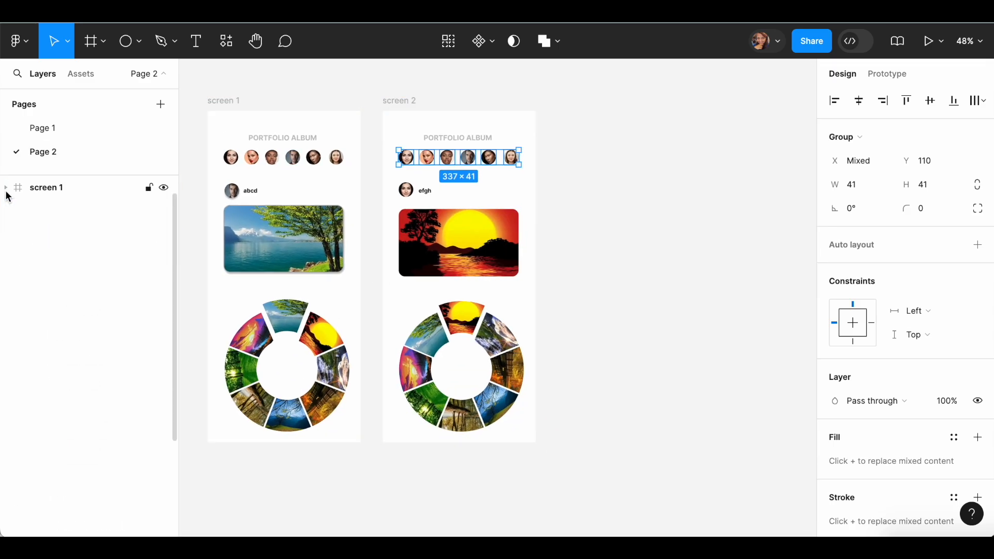
Duplicate the screen 2 design as screens 3 and 4 in the same row and screens 5 and 6 in a row below
click(400, 101)
alt+drag(400, 101, 570, 104)
click(544, 187)
scroll(545, 187, down, 3)
drag(542, 188, 420, 184)
alt+drag(448, 129, 561, 129)
drag(351, 130, 597, 292)
click(557, 129)
alt+drag(567, 130, 236, 382)
drag(269, 444, 260, 444)
alt+drag(220, 383, 336, 388)
Change screen 3's name label to the new album owner's name and replace its profile picture with the second portrait
click(461, 220)
click(446, 191)
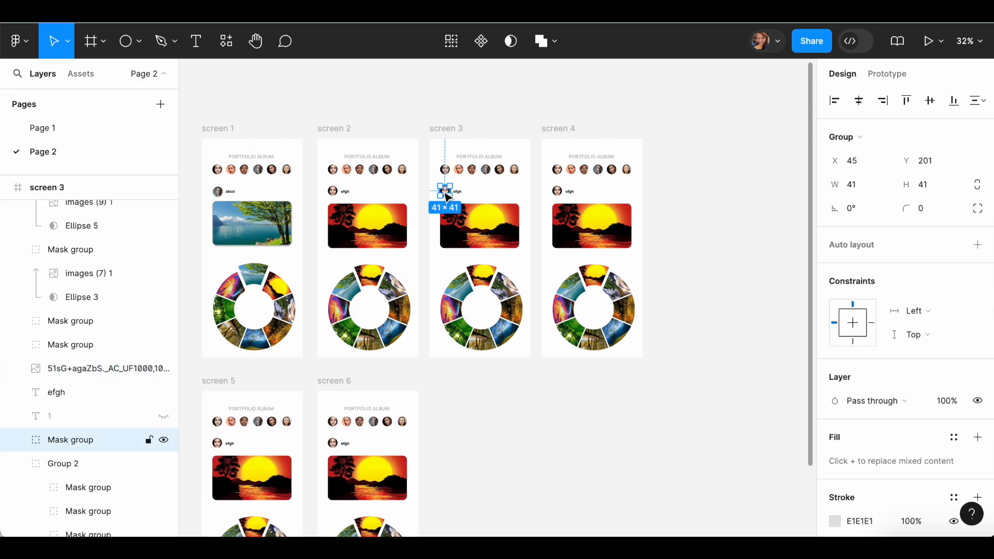
scroll(446, 192, up, 3)
drag(580, 238, 524, 225)
double_click(415, 177)
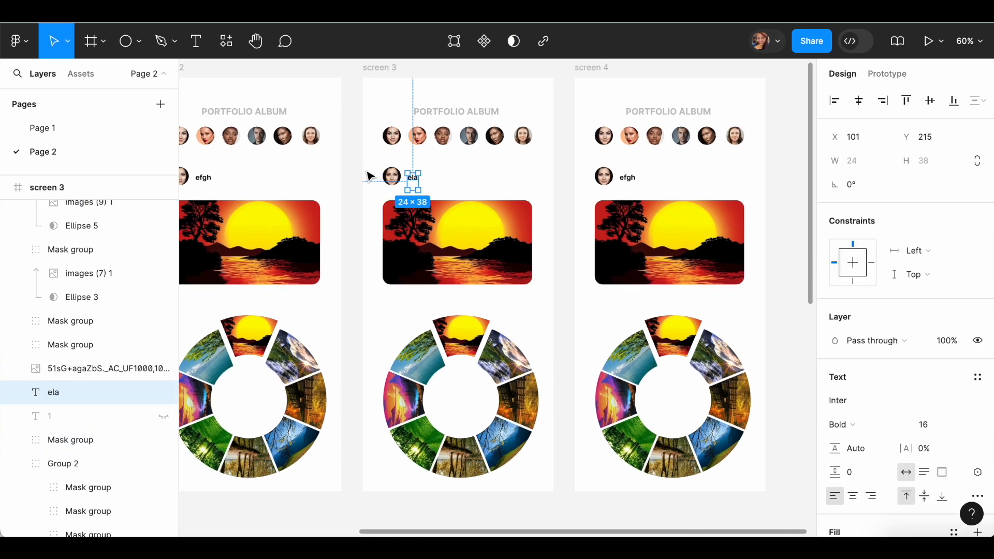
drag(395, 177, 423, 137)
Copy the mountain waterfall picture from the Images folder and paste it onto the canvas for screen 3
click(455, 246)
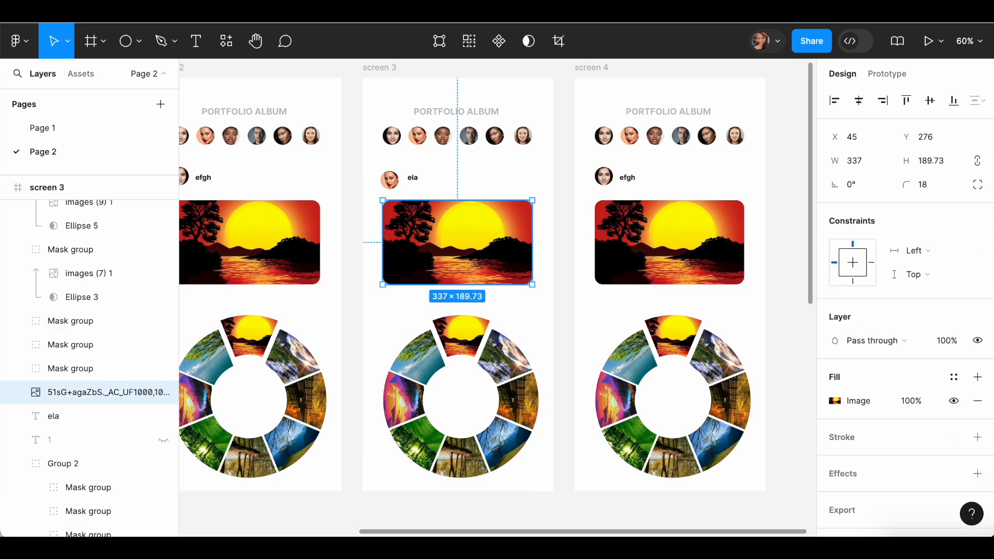
key(super+Tab)
click(60, 298)
key(Down)
key(Down)
key(Down)
key(Down)
key(Down)
key(Down)
key(Down)
key(Down)
click(552, 332)
key(super+v)
Set the waterfall picture's width to 337 and put it in place of screen 3's deleted sunset picture
click(402, 217)
click(275, 265)
click(856, 161)
text(337)
key(Return)
drag(205, 277, 492, 232)
click(504, 209)
key(Delete)
Rotate screen 3's wheel to bring the waterfall segment uppermost and raise it in place of the sunset segment
click(492, 249)
click(477, 349)
scroll(357, 442, up, 4)
scroll(352, 464, down, 6)
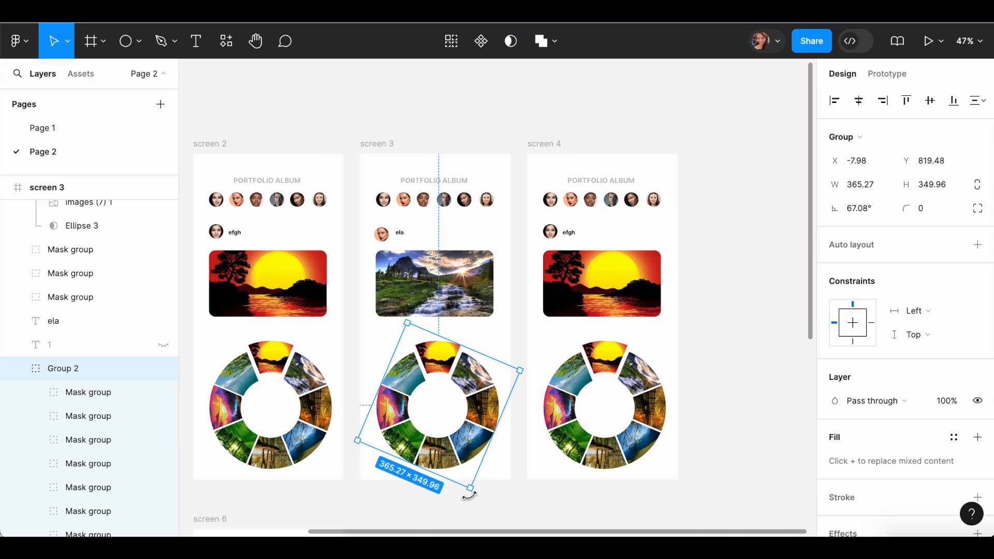
drag(406, 316, 368, 374)
double_click(407, 387)
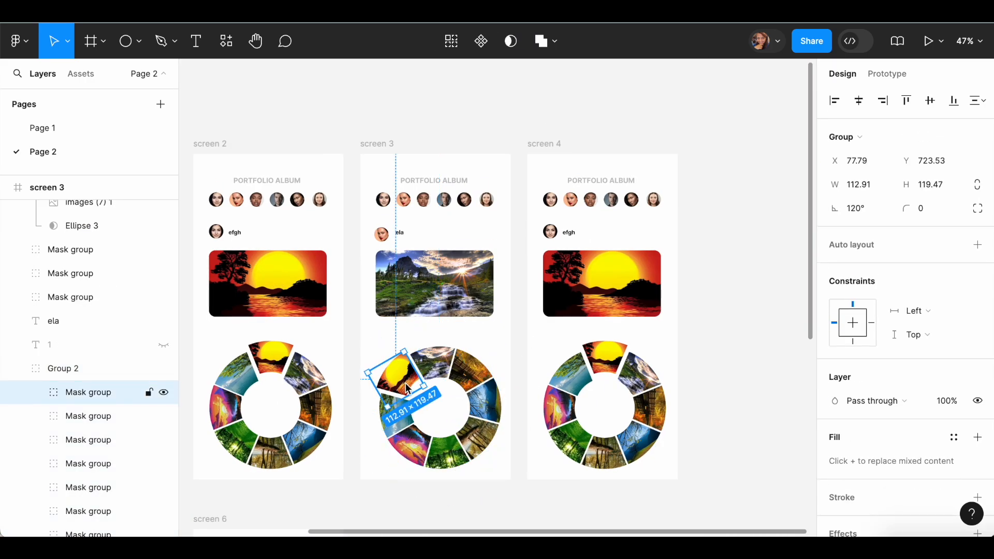
drag(437, 366, 437, 360)
click(510, 335)
Replace screen 4's profile picture with the third portrait and change its name label to the new album owner's name
click(607, 302)
scroll(607, 303, down, 1)
scroll(607, 303, right, 1)
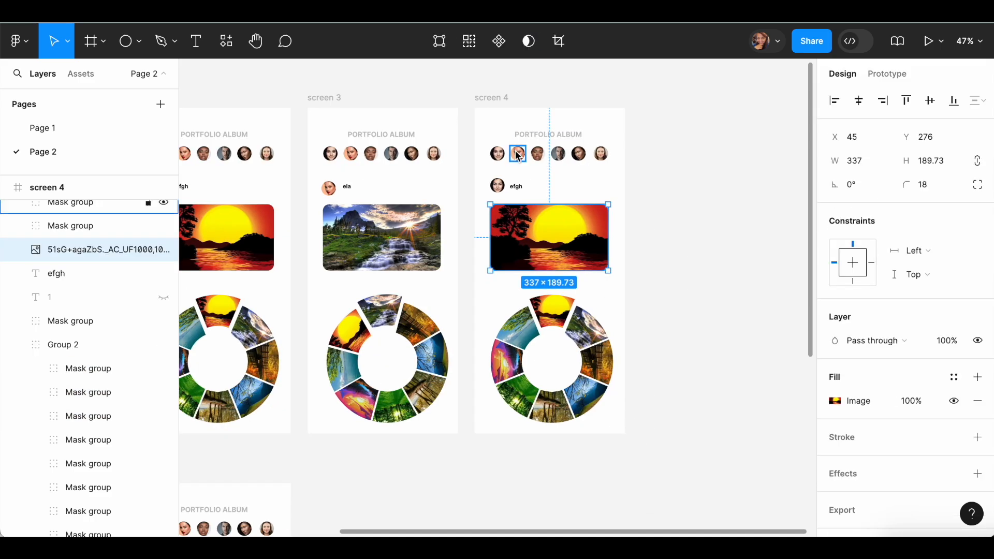
click(539, 156)
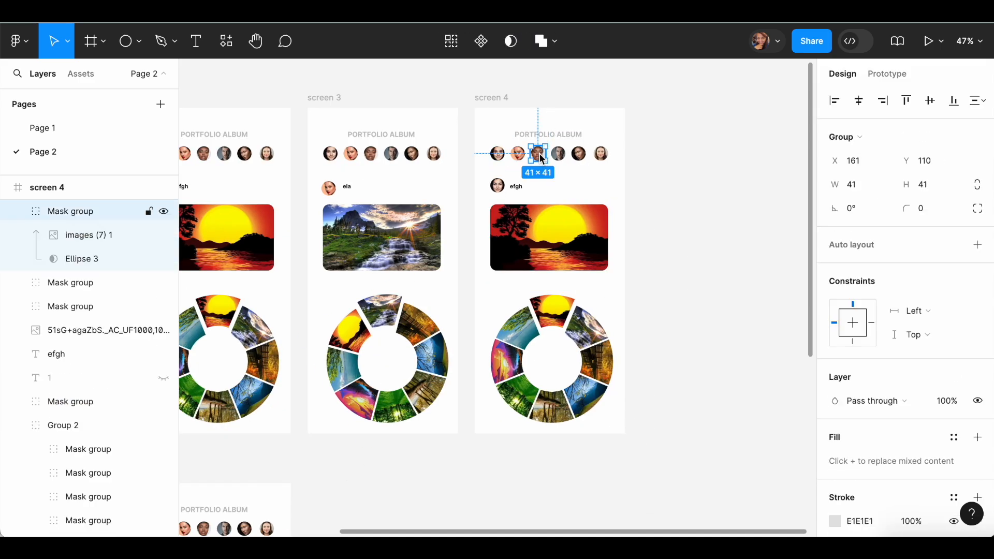
double_click(521, 188)
text(nia)
Replace screen 4's sunset picture with the autumn bridge picture from the Images folder, 337 wide with corner radius 16
key(super+Tab)
click(36, 413)
drag(36, 396, 488, 376)
click(587, 228)
click(554, 313)
click(853, 161)
text(337)
click(922, 185)
text(16)
click(562, 233)
key(Delete)
Rotate screen 4's wheel to bring the autumn bridge segment uppermost and raise it in place of the sunset segment
click(549, 311)
drag(527, 269, 522, 271)
double_click(555, 314)
key(shift+Up)
key(shift+Up)
drag(505, 356, 509, 356)
click(668, 357)
double_click(560, 311)
drag(559, 312, 560, 312)
click(668, 332)
Replace screen 5's profile picture with the fourth portrait and change its name label to the new album owner's name
drag(417, 442, 620, 245)
scroll(598, 350, down, 3)
scroll(598, 350, left, 2)
click(334, 224)
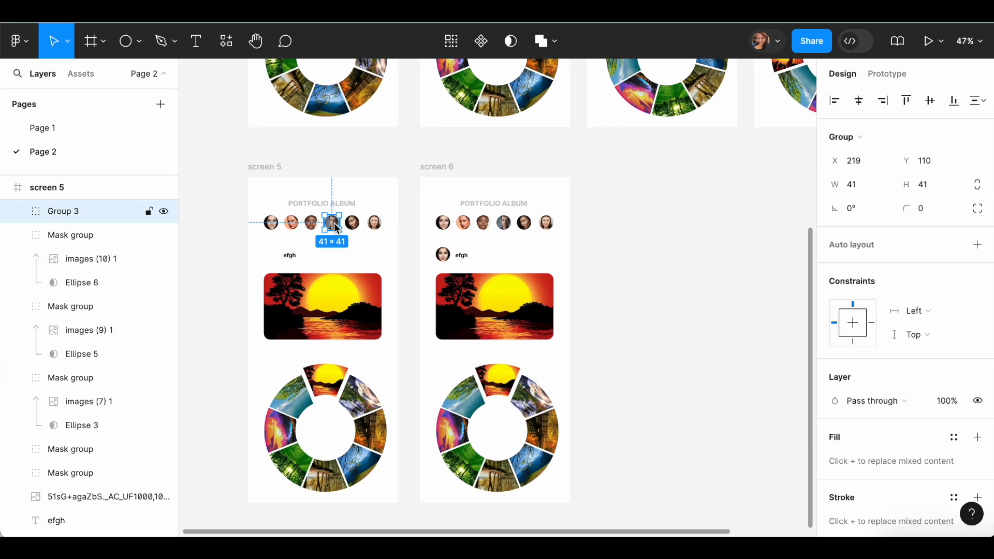
double_click(291, 256)
text(da)
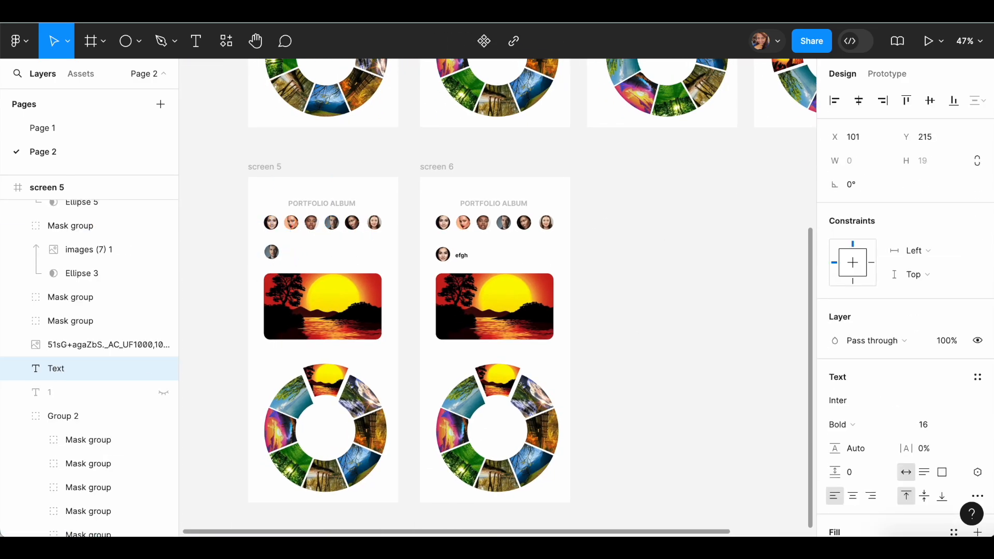
scroll(286, 285, up, 5)
text(david)
Replace screen 5's sunset picture with the blue mountain nature-scenery picture from the Images folder, 337 wide with corner radius 18
click(469, 368)
scroll(502, 377, down, 5)
scroll(502, 377, right, 7)
scroll(502, 378, up, 5)
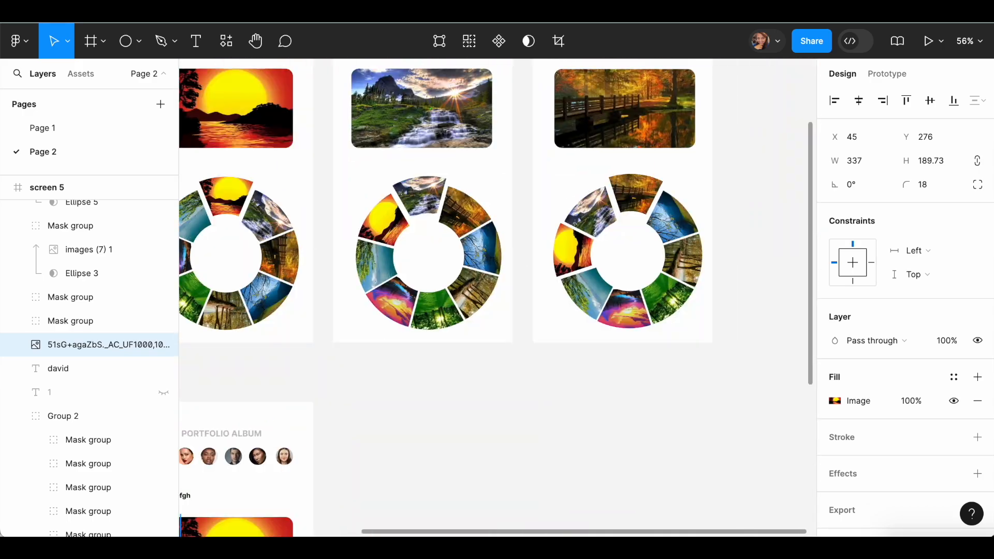
scroll(502, 377, down, 5)
scroll(502, 377, left, 6)
key(super+Tab)
click(76, 379)
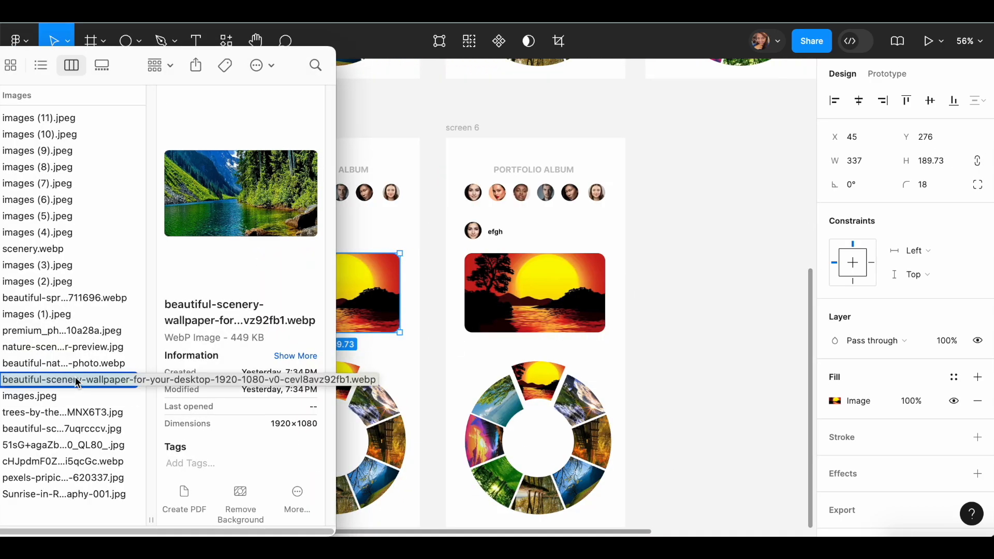
click(62, 347)
drag(62, 347, 295, 526)
key(Tab)
click(923, 186)
text(16)
click(371, 312)
key(Delete)
Rotate screen 5's wheel to bring the raised blue mountain segment uppermost and adjust the featured picture's position above it
click(327, 380)
double_click(303, 489)
click(347, 382)
drag(358, 311, 362, 312)
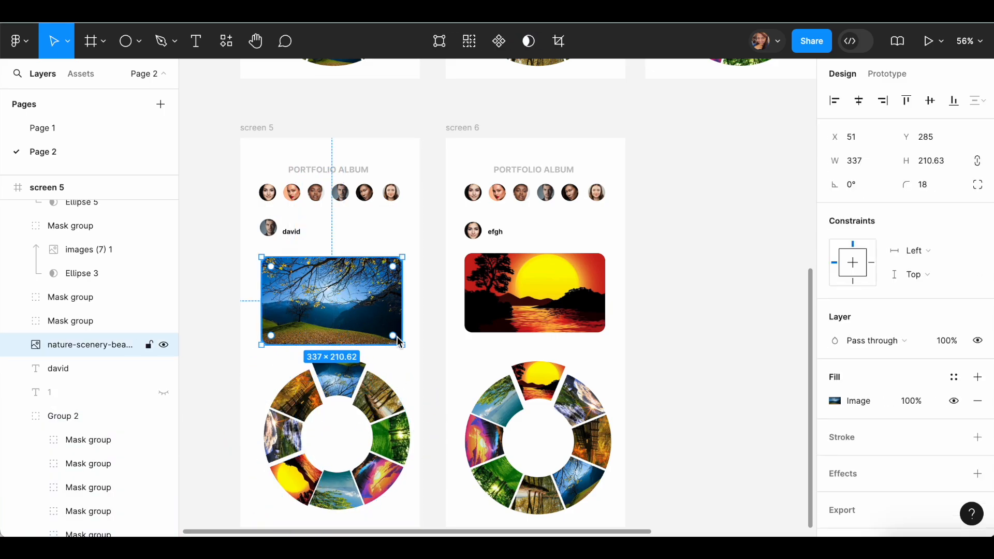
Place the autumn river premium_photo picture from the Images folder on screen 6 and make it 337 wide
click(487, 340)
drag(537, 397, 472, 536)
drag(581, 409, 638, 276)
key(super+Tab)
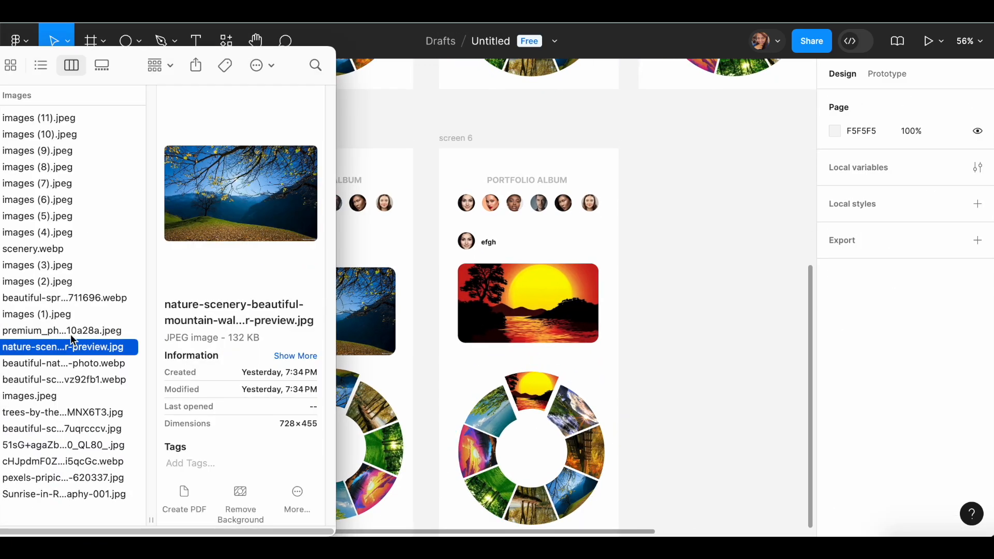
drag(59, 330, 514, 361)
click(857, 161)
text(337)
click(941, 162)
scroll(631, 465, down, 5)
drag(277, 214, 576, 407)
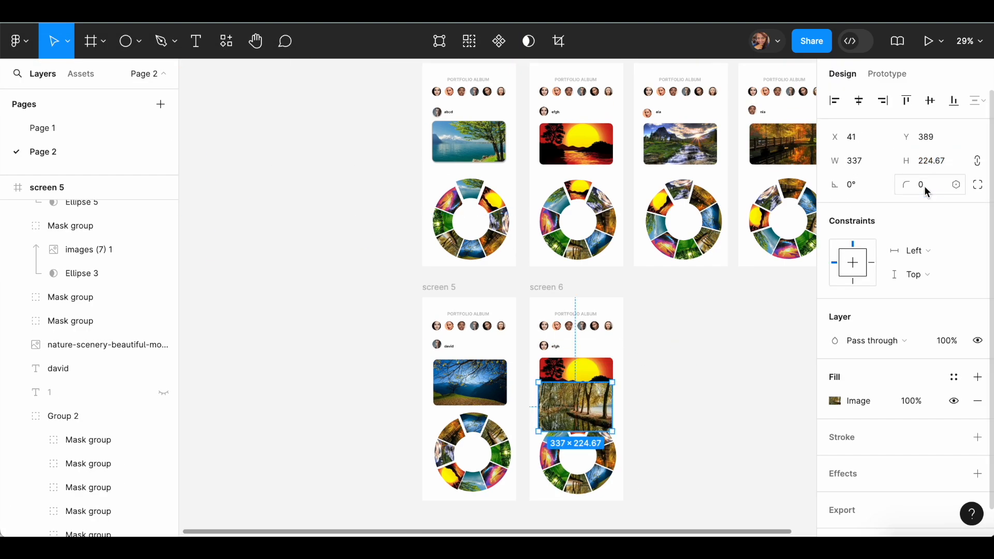
Round the autumn river picture's corners to 18 and move it into the place of screen 6's deleted sunset picture
scroll(627, 419, up, 5)
click(440, 244)
key(Delete)
drag(473, 302, 472, 252)
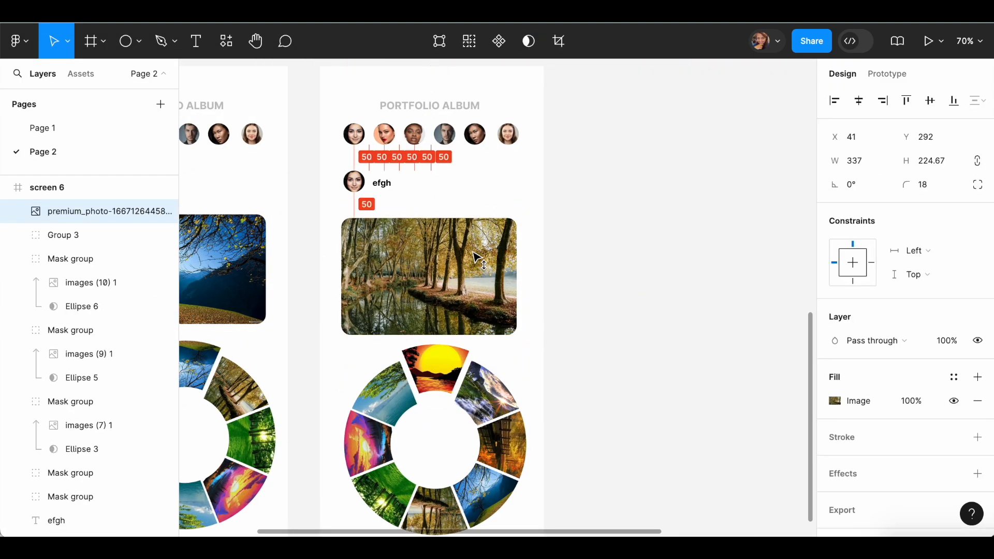
click(428, 368)
drag(382, 311, 458, 325)
Try to set the height of screen 6's autumn river picture to 200
click(440, 310)
click(929, 164)
text(200)
key(Return)
key(super+z)
Rotate screen 6's wheel to bring the forest river segment uppermost and raise it in place of the sunset segment
click(444, 380)
double_click(444, 380)
drag(444, 380, 444, 370)
shift+click(440, 510)
drag(440, 510, 440, 502)
click(455, 363)
scroll(458, 363, down, 5)
drag(455, 363, 456, 367)
click(538, 311)
Replace screen 6's profile picture with the fifth portrait and change its name label to the new album owner's name
drag(467, 220, 314, 259)
click(393, 250)
key(Delete)
scroll(433, 244, up, 5)
click(378, 270)
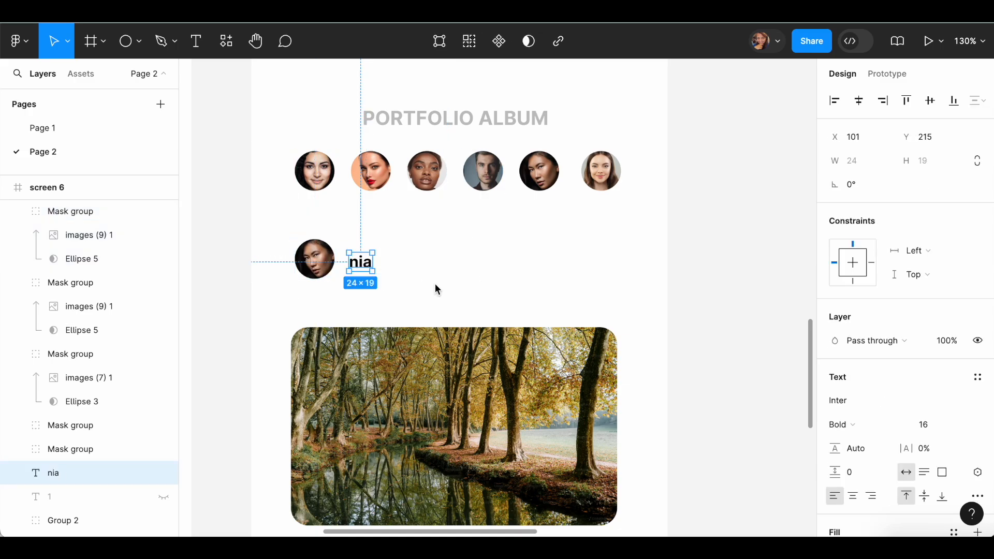
Add tap interactions from screen 1's waterfall segment to screen 3 and from its autumn bridge segment to screen 4
scroll(438, 290, down, 10)
scroll(473, 278, up, 3)
click(892, 76)
double_click(278, 196)
double_click(279, 196)
double_click(279, 196)
click(310, 232)
drag(326, 233, 578, 244)
click(526, 211)
click(637, 211)
Link screen 1's blue mountain segment to screen 5 and its forest river segment to screen 6
click(279, 263)
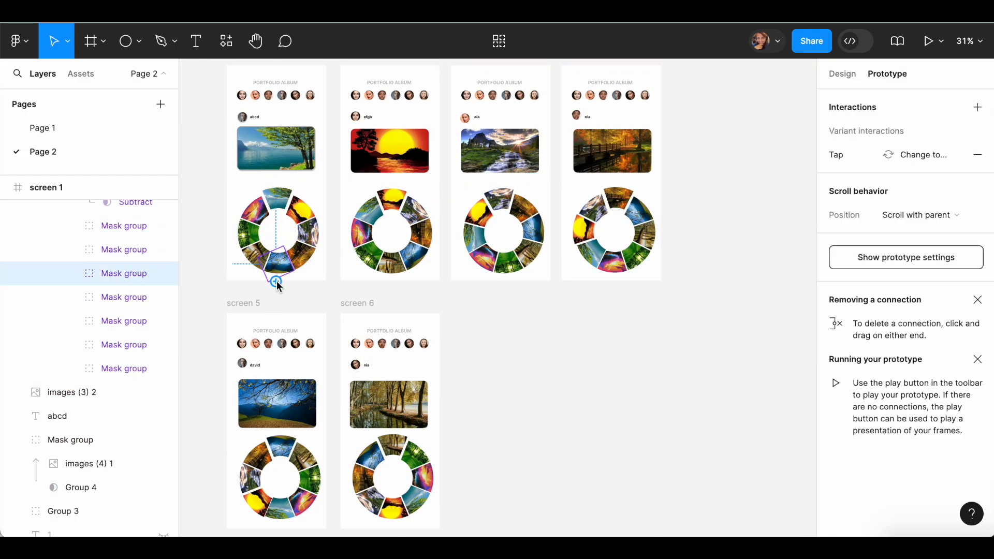
drag(276, 282, 279, 334)
click(351, 352)
click(256, 259)
drag(274, 258, 388, 331)
click(464, 351)
Link screen 2's waterfall segment to screen 3 and its autumn bridge segment to screen 4
double_click(362, 232)
click(415, 213)
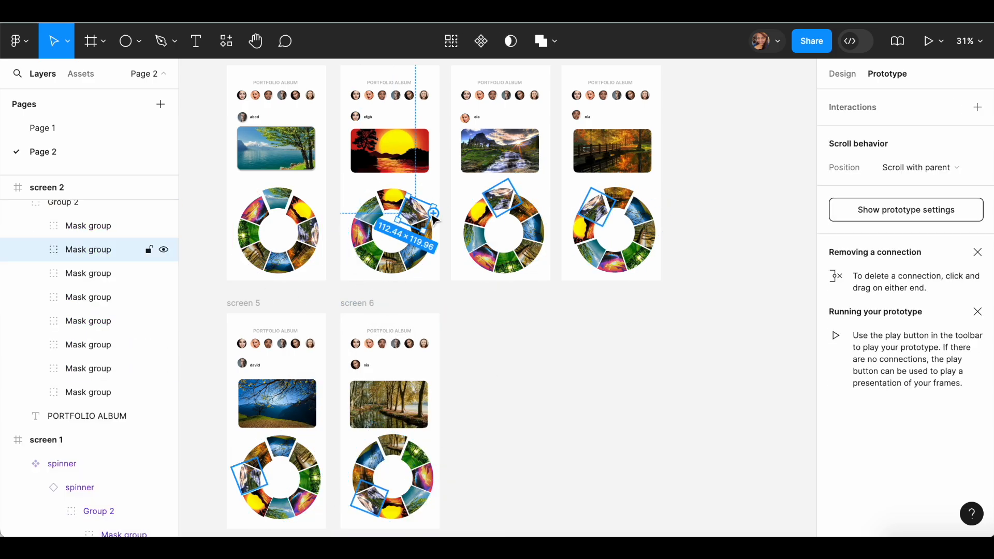
click(525, 210)
drag(455, 200, 576, 259)
double_click(421, 234)
click(637, 211)
Link screen 2's blue mountain segment to screen 5 and its forest river segment to screen 6
double_click(415, 259)
drag(394, 257, 306, 326)
click(351, 351)
click(392, 263)
drag(391, 274, 389, 327)
click(464, 351)
Link screen 3's autumn bridge, sunset and lake segments to screens 4, 2 and 1 respectively
double_click(502, 200)
click(556, 207)
double_click(523, 207)
drag(538, 208, 569, 194)
click(636, 210)
click(476, 211)
click(514, 211)
drag(460, 215, 312, 221)
double_click(472, 234)
click(401, 210)
Link screen 3's blue mountain segment to screen 5 and its forest river segment to screen 6
double_click(537, 235)
drag(553, 232, 306, 328)
click(351, 351)
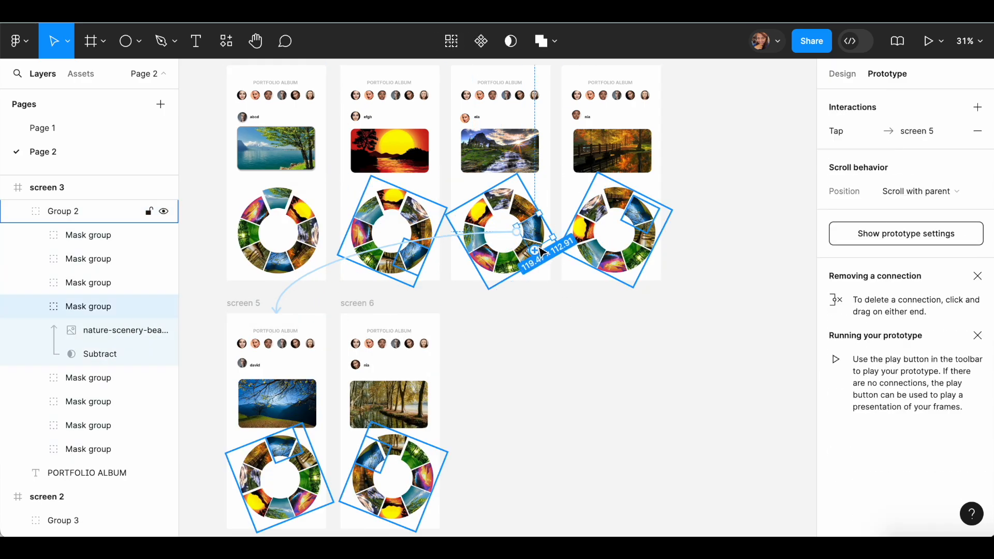
double_click(530, 261)
Link screen 4's waterfall, sunset and lake segments to screens 3, 2 and 1 respectively
double_click(594, 208)
drag(576, 205, 540, 193)
double_click(584, 229)
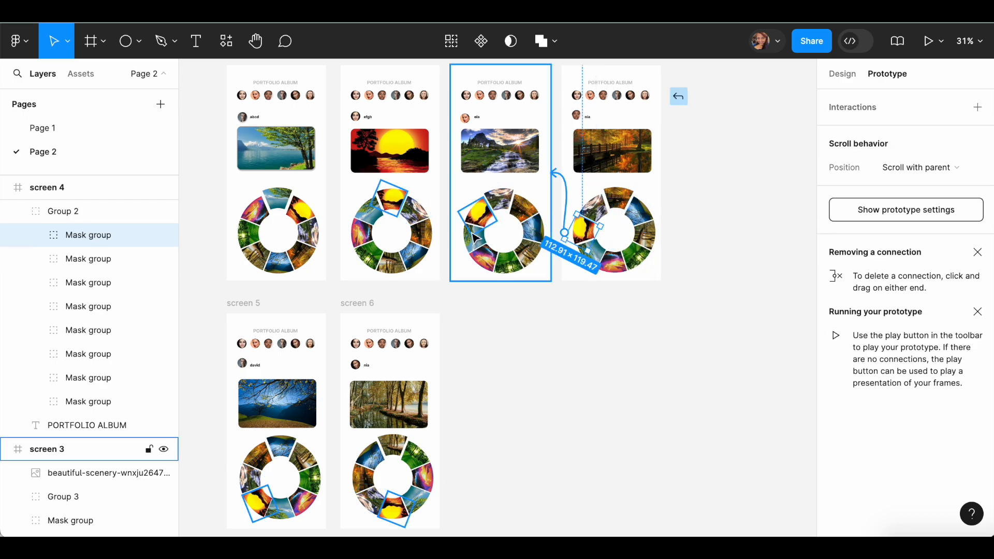
drag(565, 231, 432, 220)
click(514, 211)
double_click(593, 252)
drag(572, 250, 319, 268)
click(401, 211)
Link screen 4's blue mountain segment to screen 5 and its forest river segment to screen 6
click(638, 211)
drag(659, 212, 307, 321)
click(351, 351)
click(697, 234)
double_click(645, 234)
drag(664, 232, 433, 371)
click(464, 351)
Link screen 5's autumn bridge segment to screen 4 and its waterfall segment to screen 3
drag(539, 324, 594, 271)
double_click(334, 395)
click(312, 405)
drag(329, 406, 636, 206)
click(305, 431)
drag(286, 425, 555, 225)
Link screen 5's sunset segment to screen 2 and its forest river segment to screen 6
click(317, 440)
click(313, 450)
drag(332, 452, 442, 236)
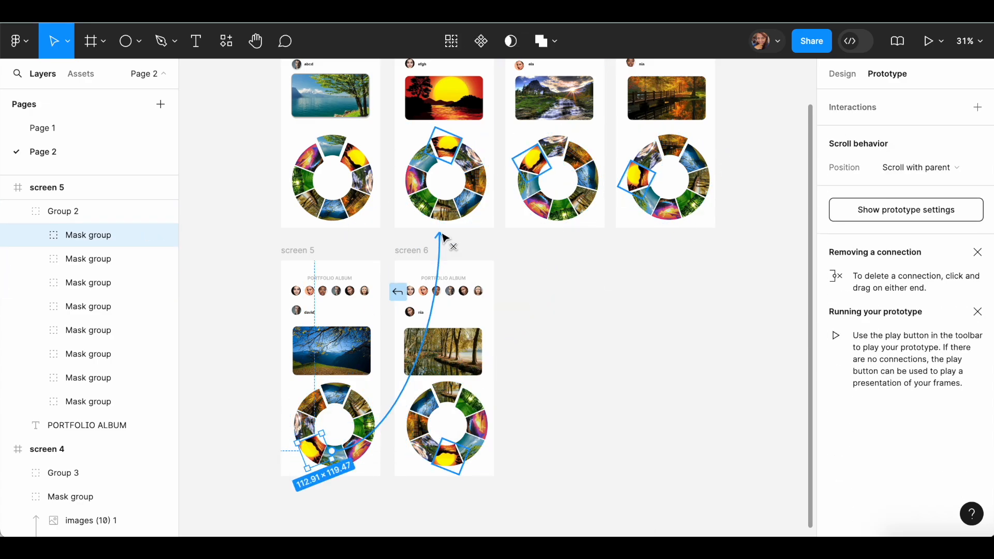
click(334, 470)
click(359, 404)
mouse_move(375, 403)
mouse_down()
mouse_move(404, 397)
mouse_move(363, 399)
mouse_up()
click(468, 405)
Link screen 6's blue mountain, autumn bridge and waterfall segments to screens 5, 4 and 3 respectively
click(425, 408)
click(456, 409)
click(418, 427)
drag(434, 429, 637, 228)
click(426, 450)
drag(440, 446, 551, 224)
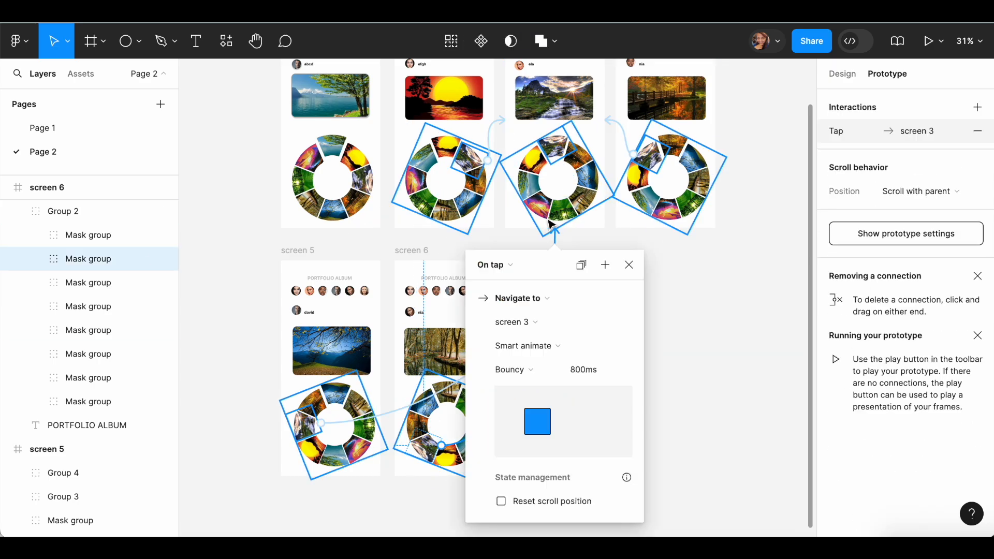
Link screen 6's sunset segment to screen 2 and its lake segment to screen 1
click(487, 460)
double_click(448, 458)
drag(451, 439, 469, 226)
click(539, 363)
double_click(450, 458)
click(476, 449)
drag(486, 446, 366, 228)
click(406, 264)
click(477, 425)
click(583, 412)
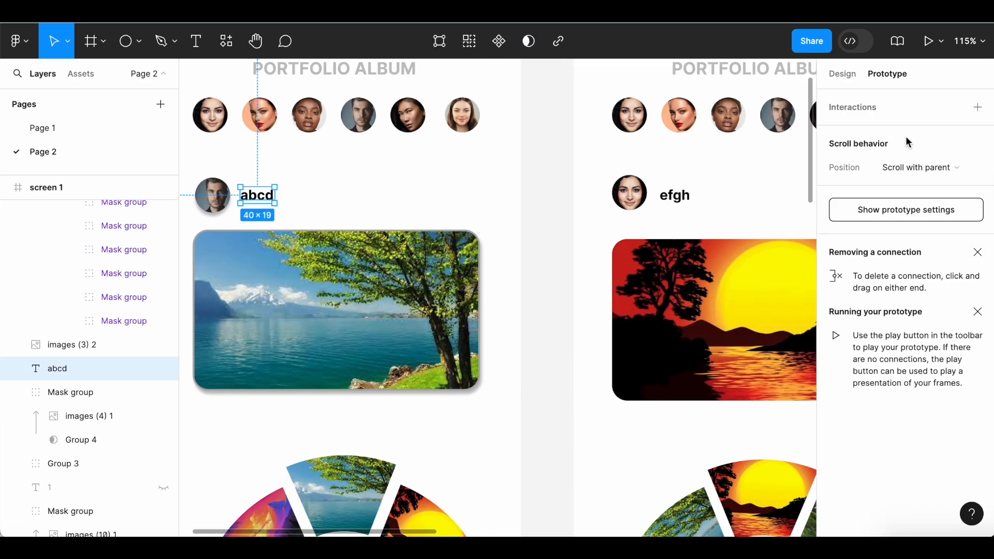
Recolour the name labels on all six screens to grey B7B7B7 and give the PORTFOLIO ALBUM headings a darker grey
click(842, 74)
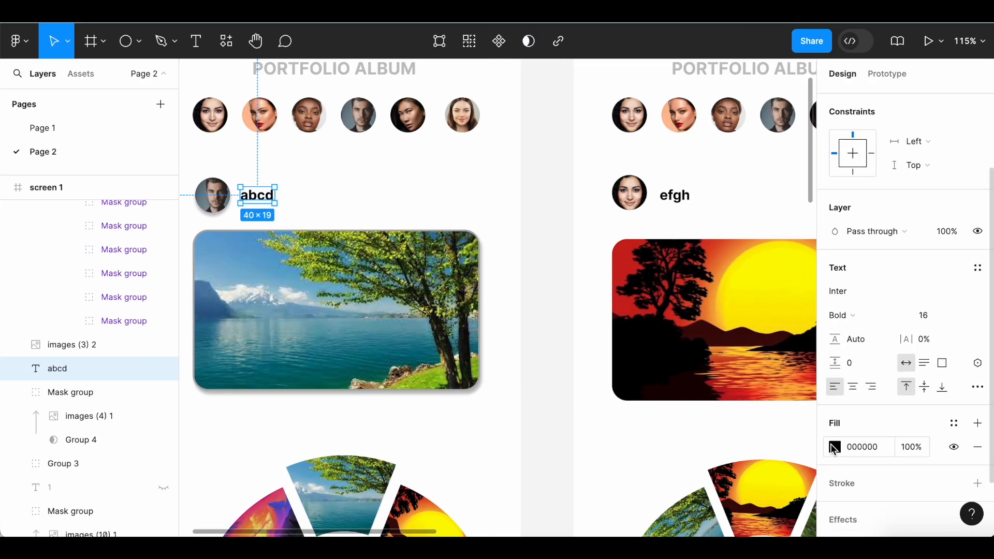
click(835, 447)
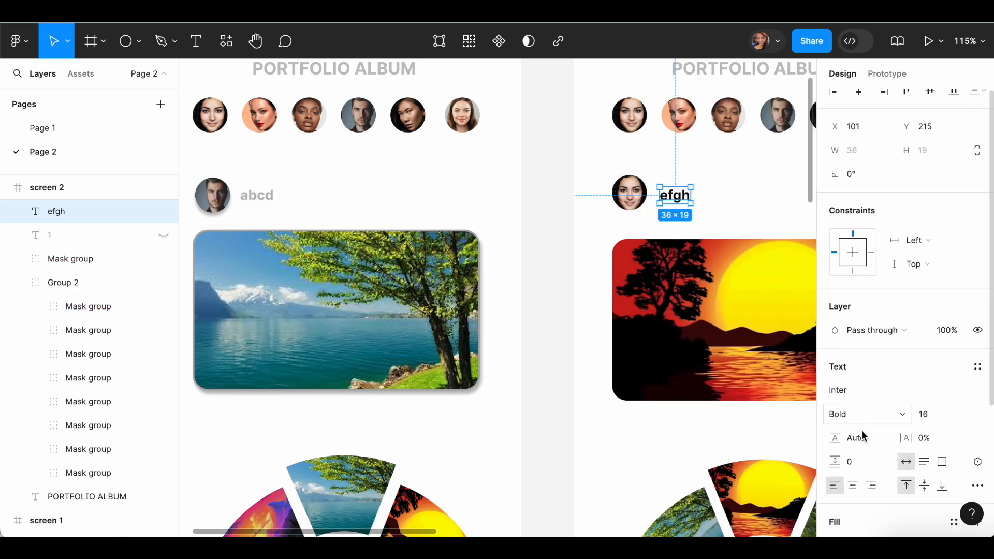
click(850, 431)
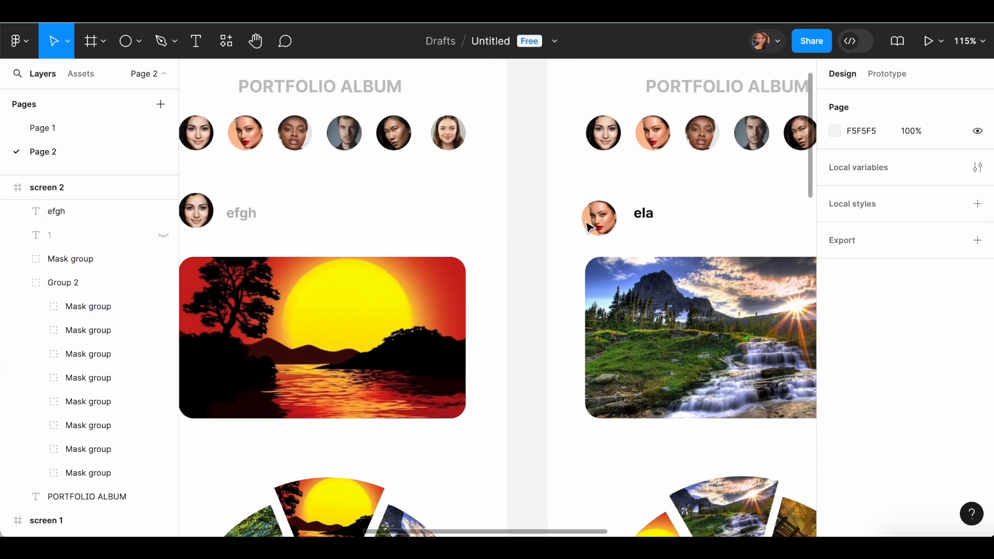
click(859, 377)
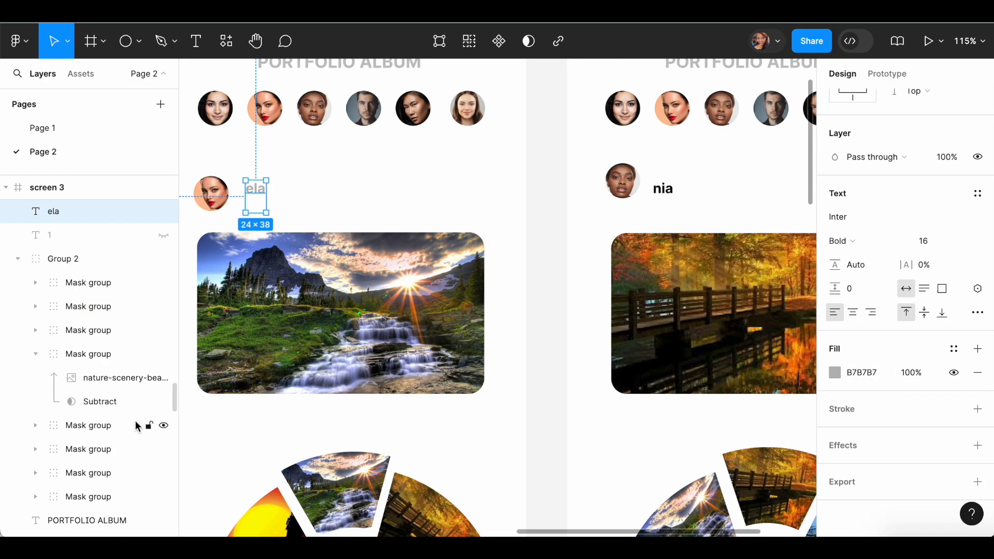
click(861, 372)
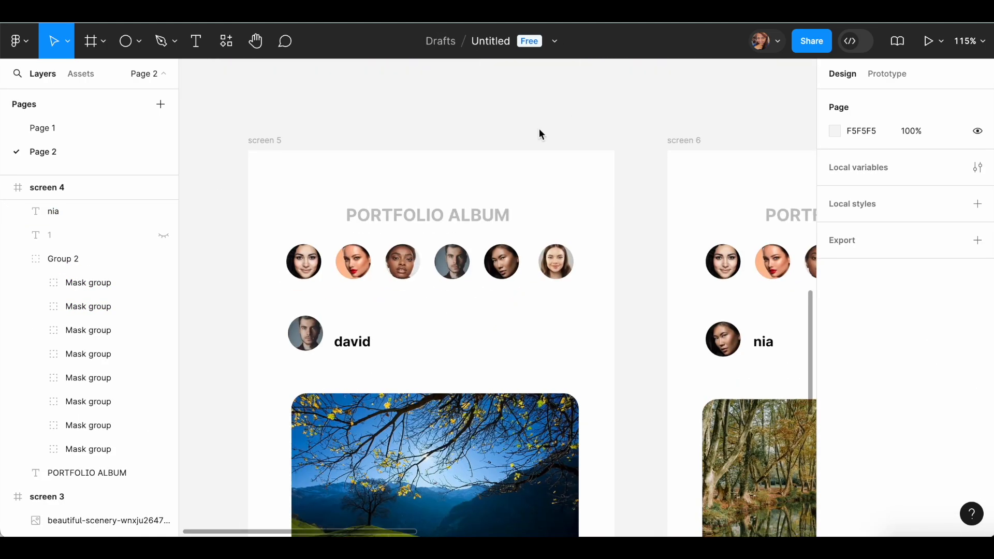
click(353, 341)
click(862, 374)
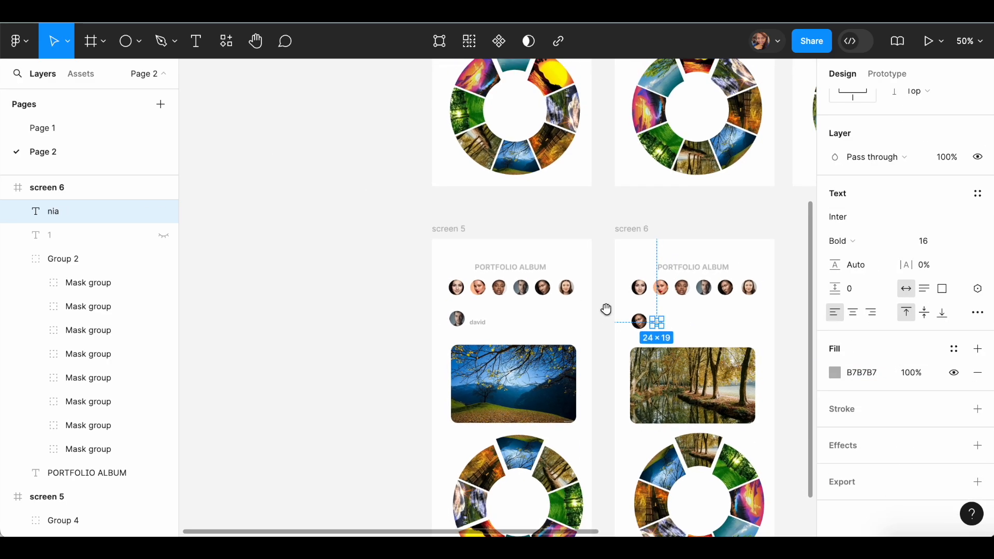
scroll(497, 298, down, 5)
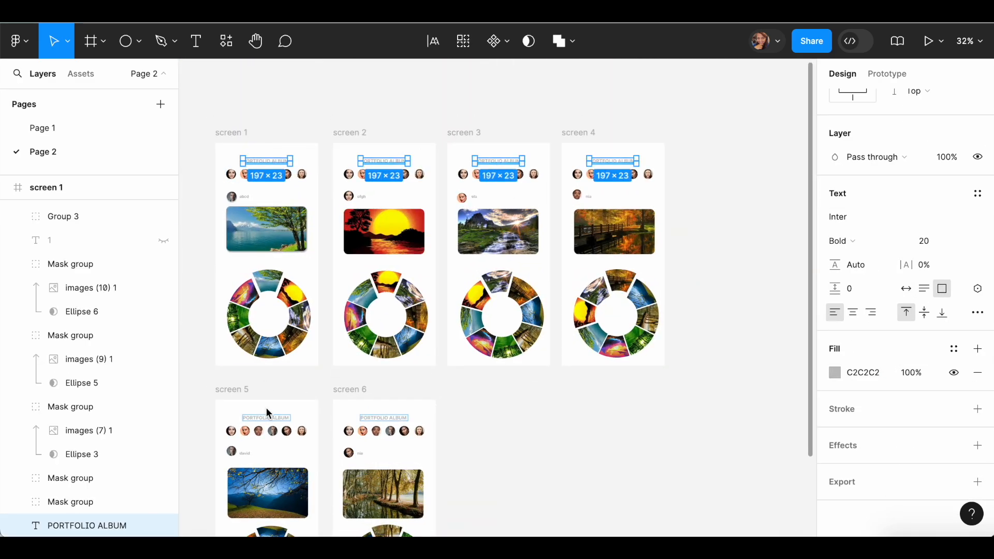
click(836, 373)
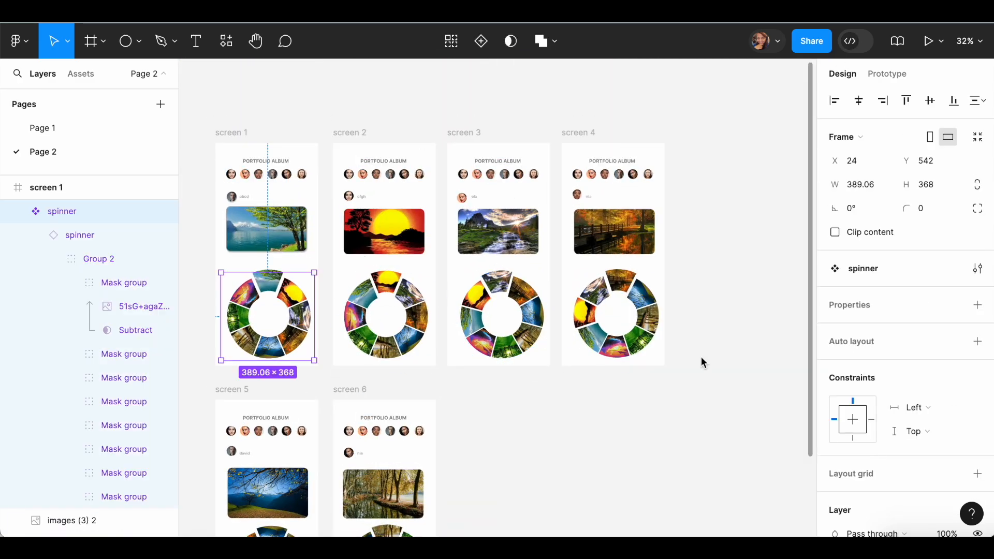
Try a drop shadow with an X offset of 10 on screen 1's image wheel, and undo it
click(978, 447)
click(836, 469)
click(668, 427)
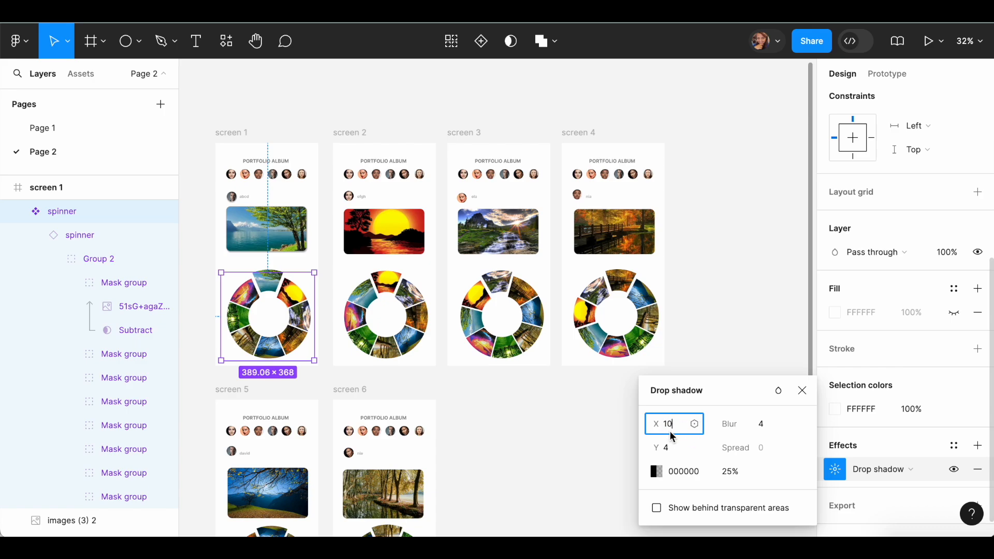
text(10)
scroll(275, 322, up, 5)
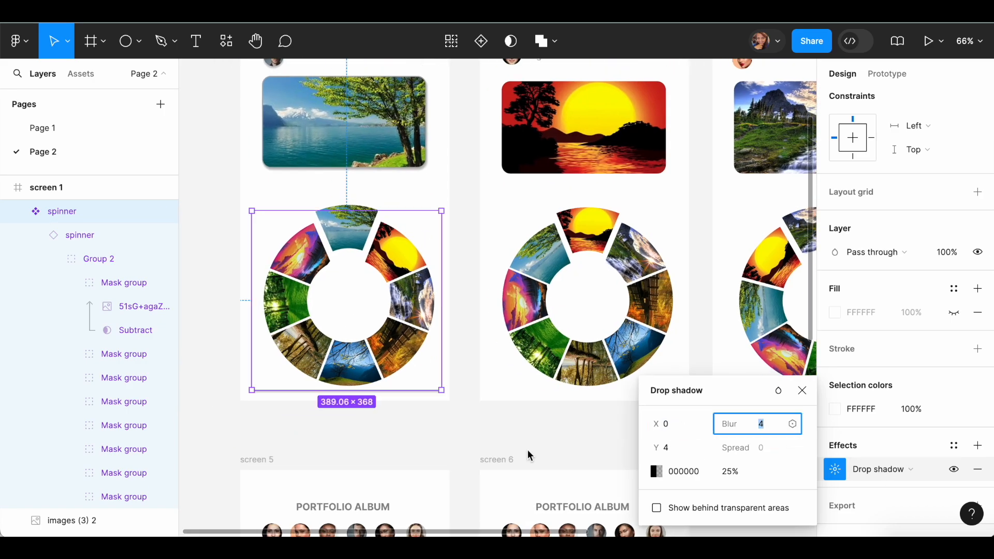
scroll(528, 450, down, 1)
click(803, 392)
key(super+z)
key(super+z)
Test the wheel links in the prototype preview, going from screen 1 through screens 2, 3 and 4 and back to screen 1
key(super+shift+5)
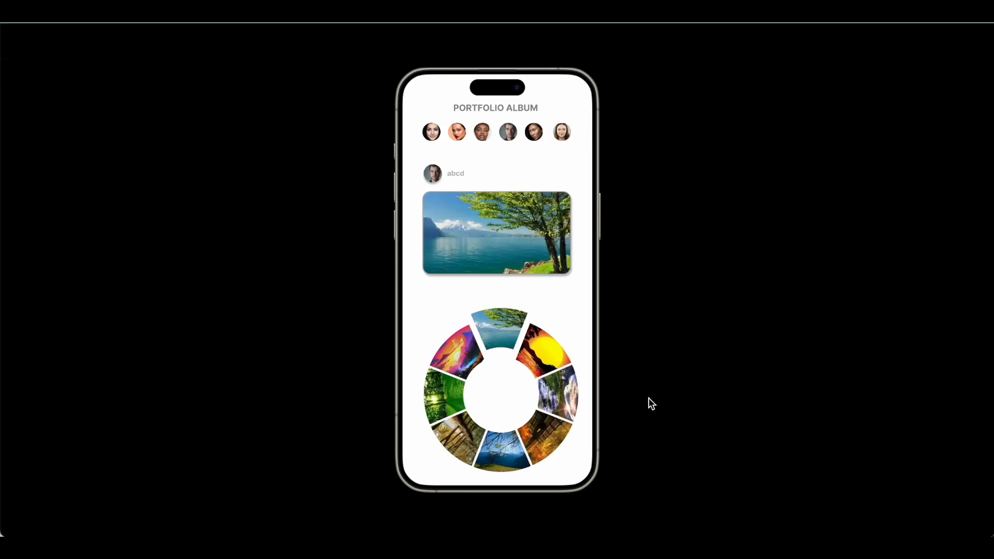
click(545, 355)
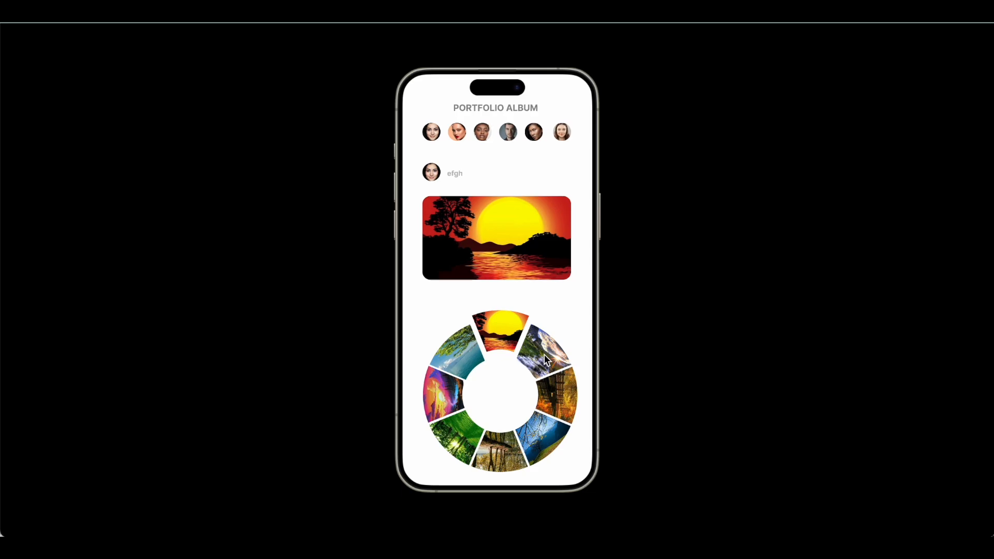
click(545, 354)
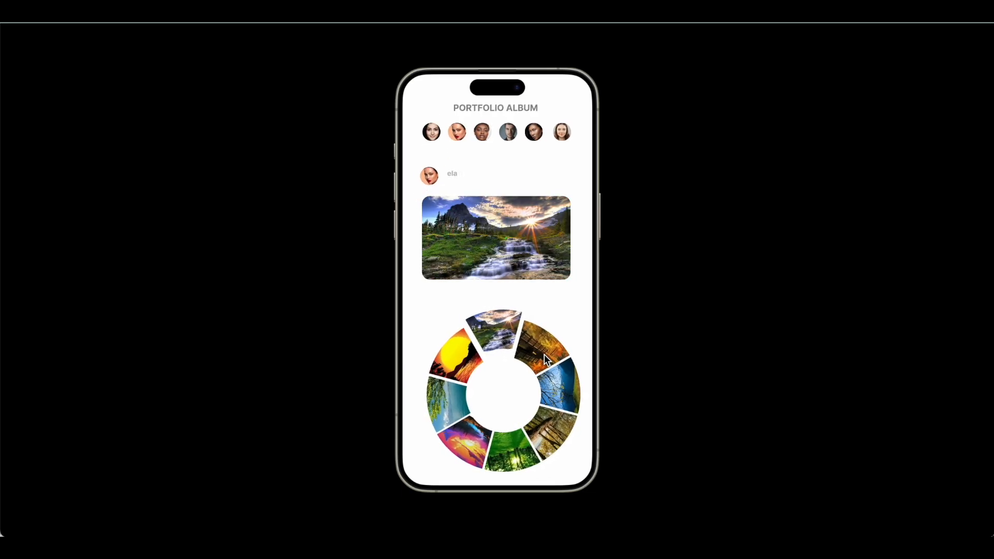
click(502, 334)
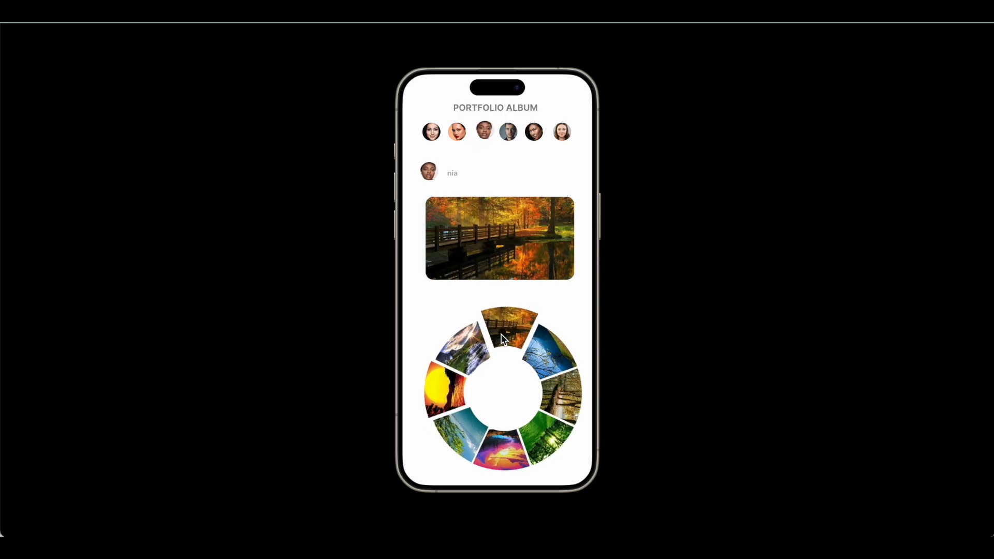
click(460, 346)
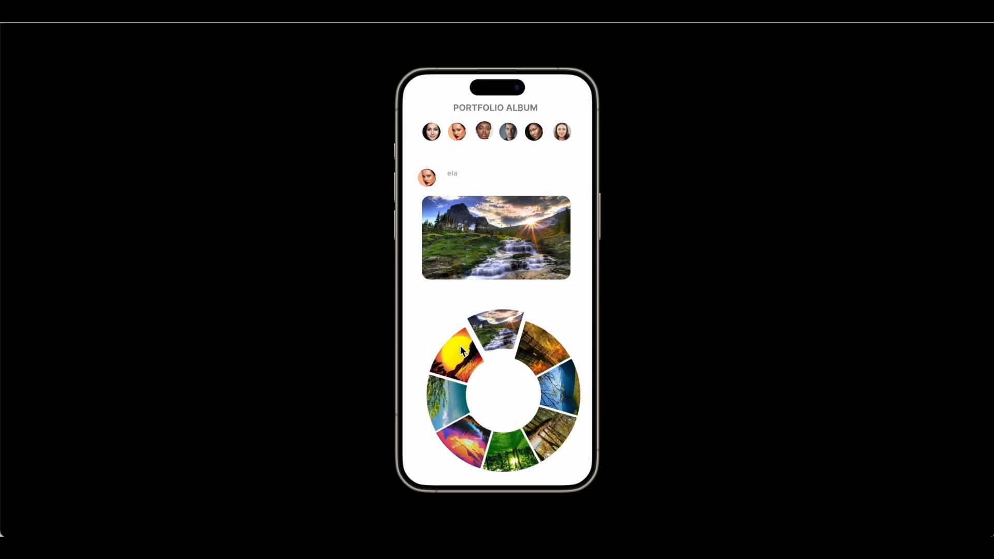
click(455, 355)
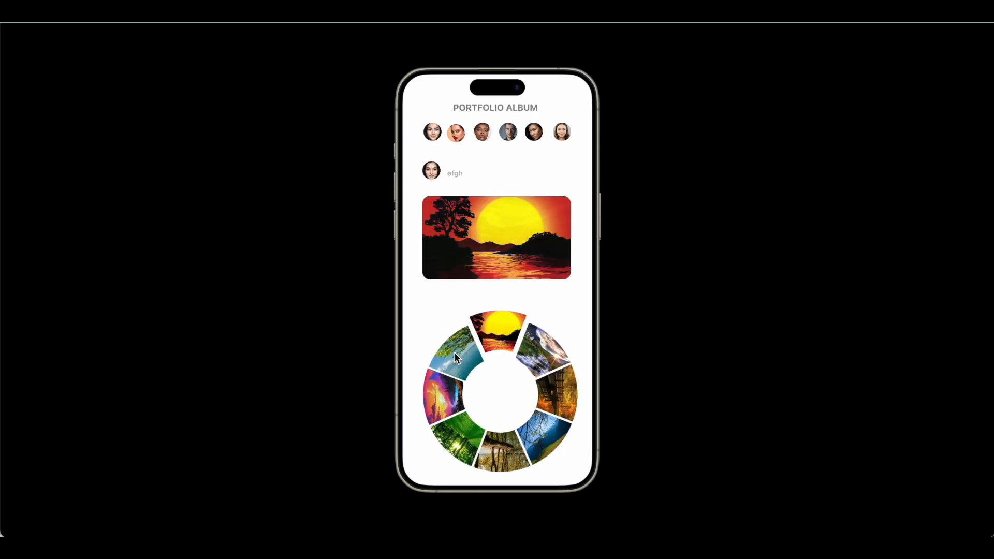
click(461, 357)
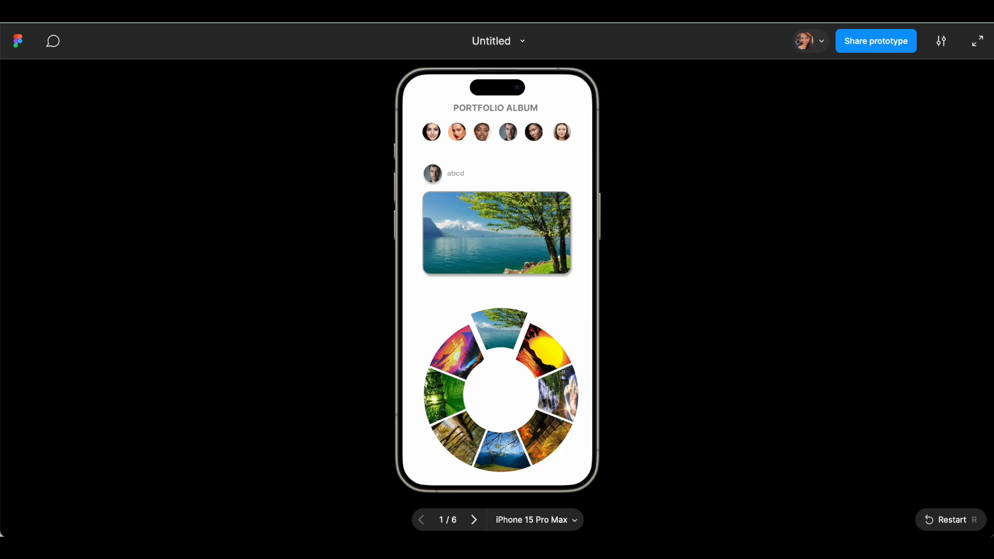
key(super+shift+5)
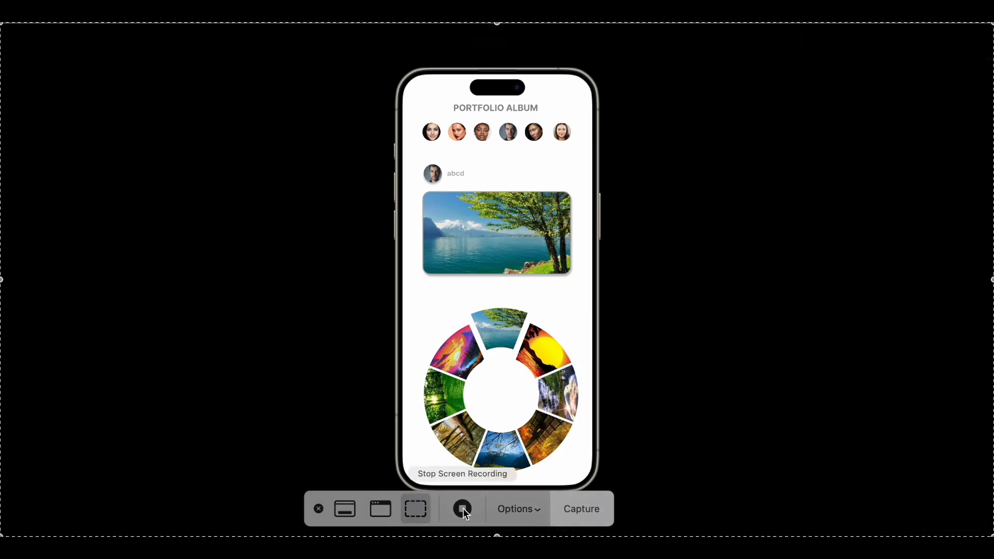